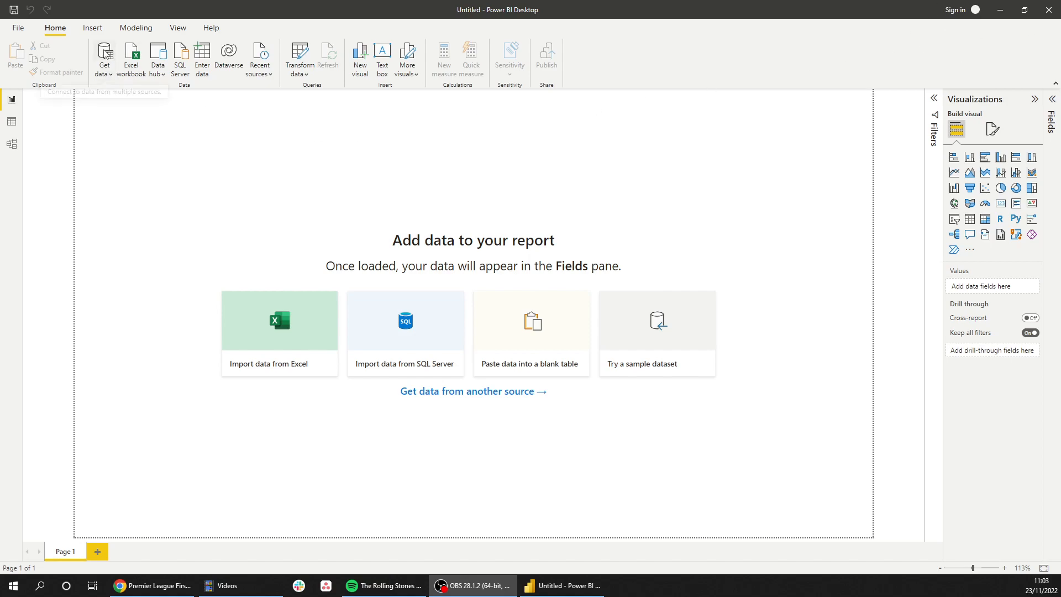
Switch to Chrome, search for "power bi download desktop app", view Microsoft's Downloads page, and return to Power BI Desktop.
{"action": "left_click", "coordinate": [157, 590]}
{"action": "left_click", "coordinate": [281, 9]}
{"action": "type", "text": "powerbi"}
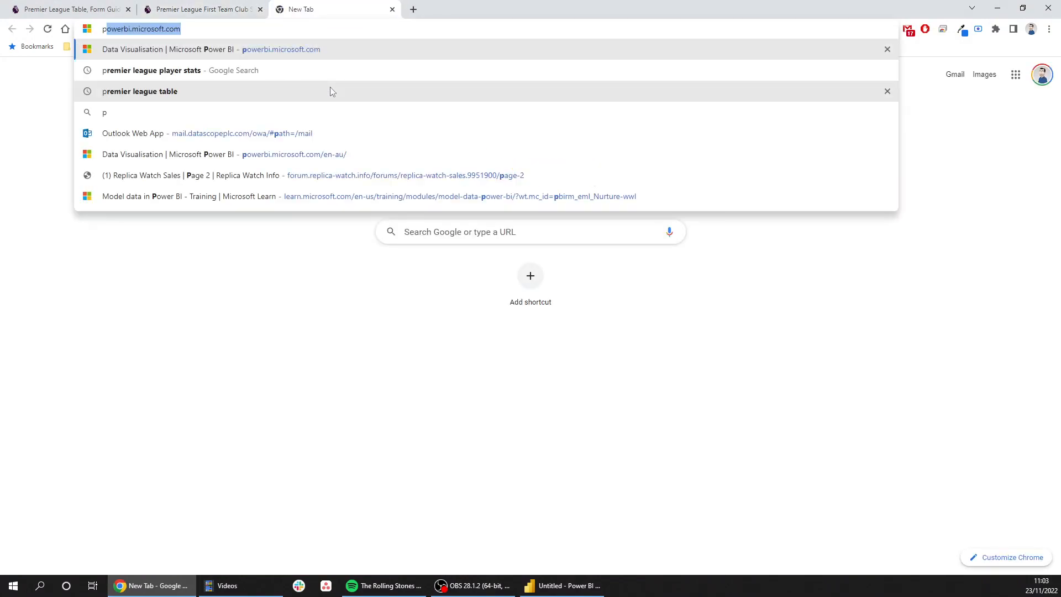
{"action": "type", "text": " d"}
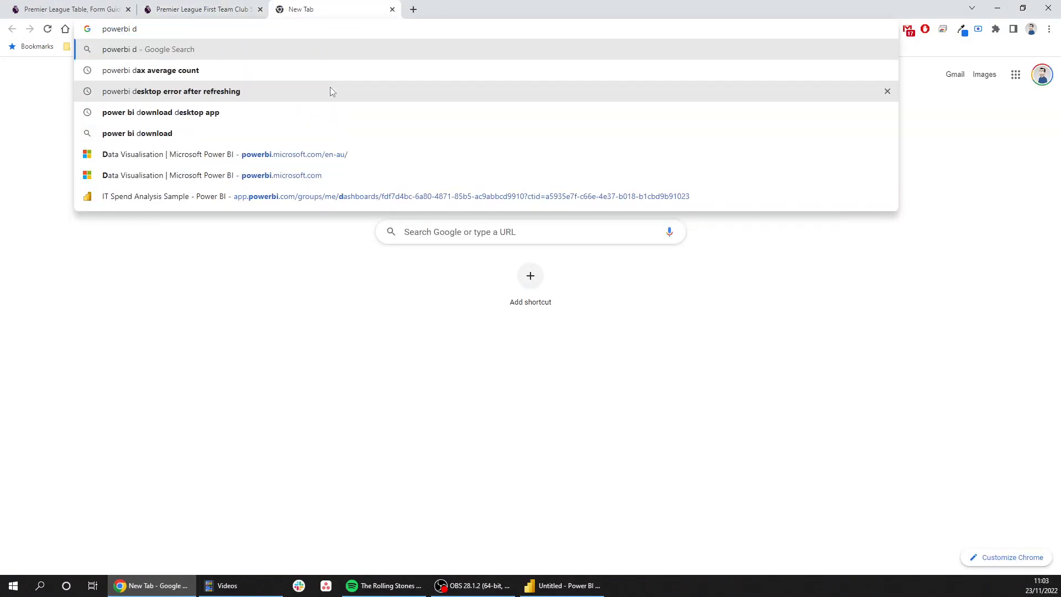
{"action": "key", "text": "Down"}
{"action": "key", "text": "Down"}
{"action": "key", "text": "Down"}
{"action": "key", "text": "Return"}
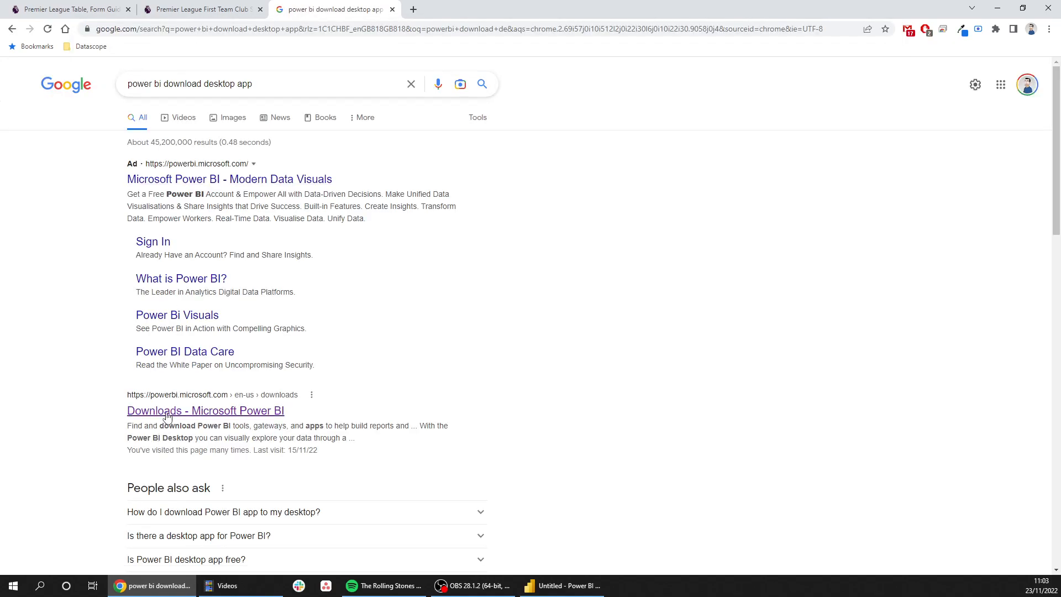
{"action": "left_click", "coordinate": [158, 413]}
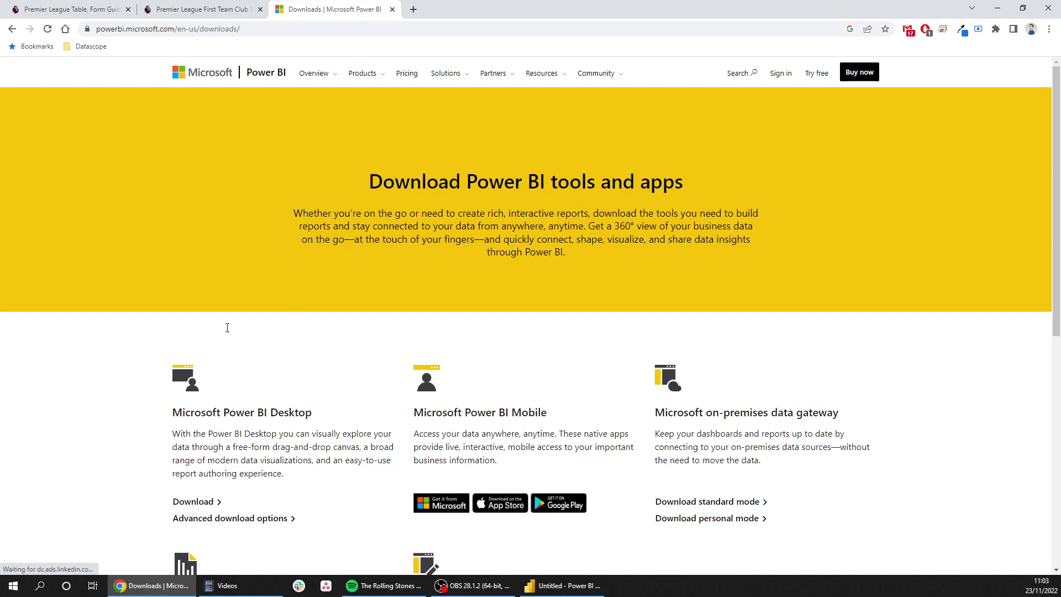
{"action": "left_click", "coordinate": [393, 9]}
{"action": "left_click", "coordinate": [997, 9]}
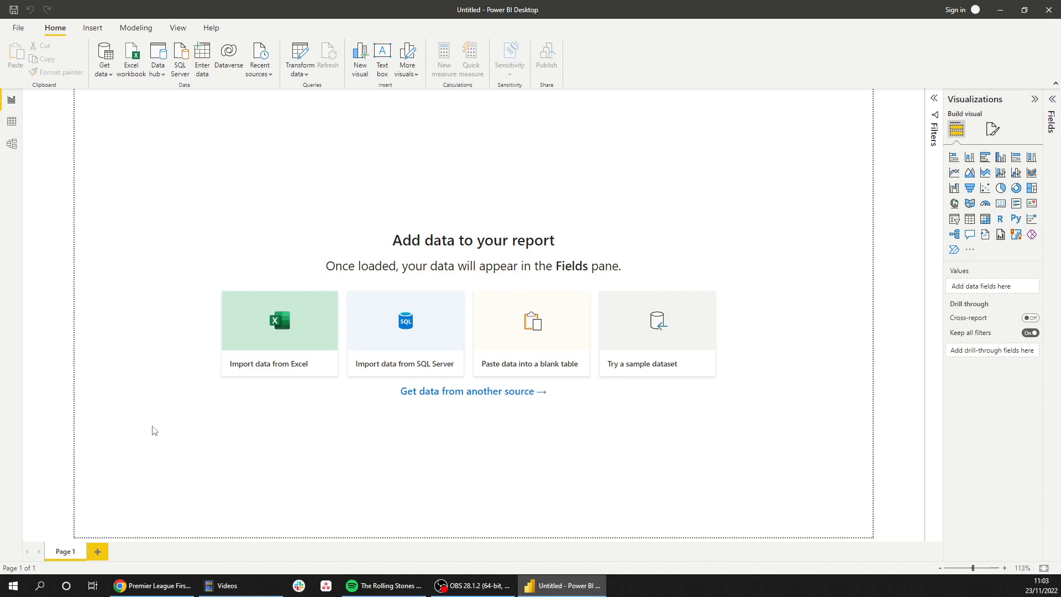
Open the full list of data sources and browse the Other category for the Web connector.
{"action": "left_click", "coordinate": [260, 303]}
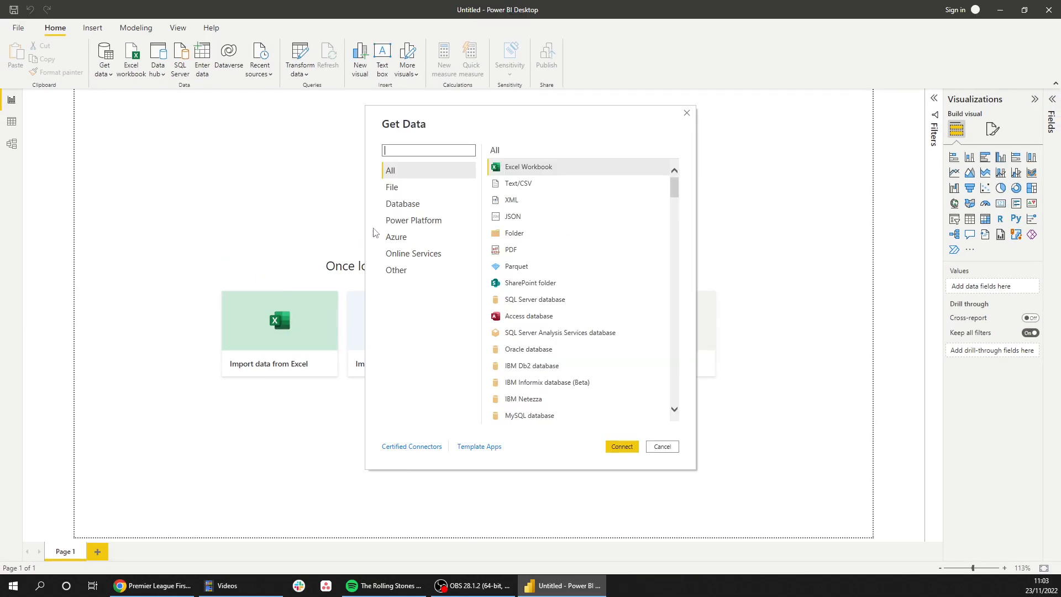
{"action": "scroll", "coordinate": [547, 238], "scroll_direction": "down", "scroll_amount": 15}
{"action": "scroll", "coordinate": [536, 257], "scroll_direction": "down", "scroll_amount": 5}
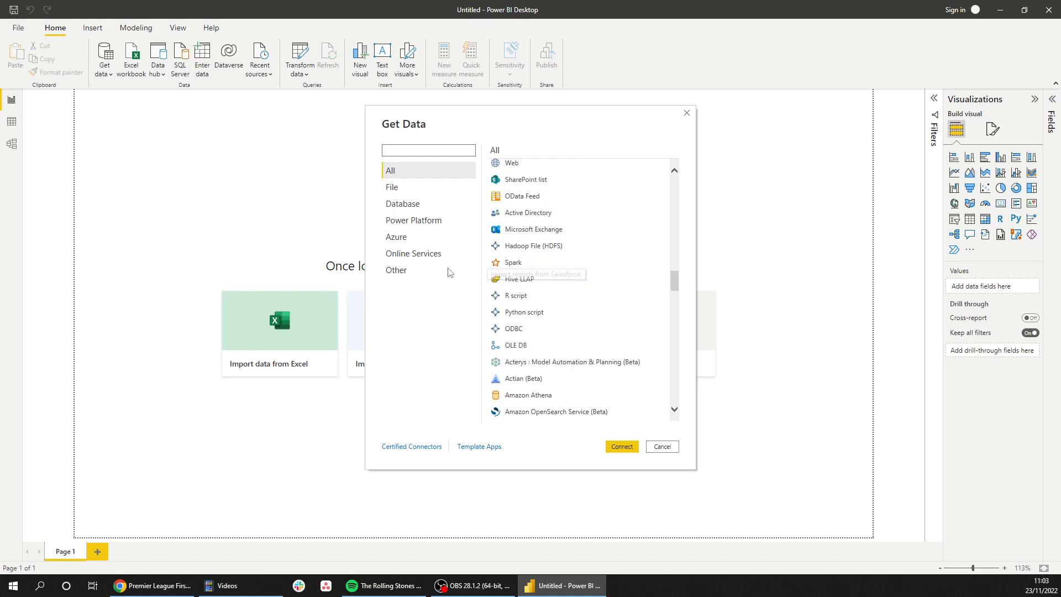
{"action": "left_click", "coordinate": [396, 269]}
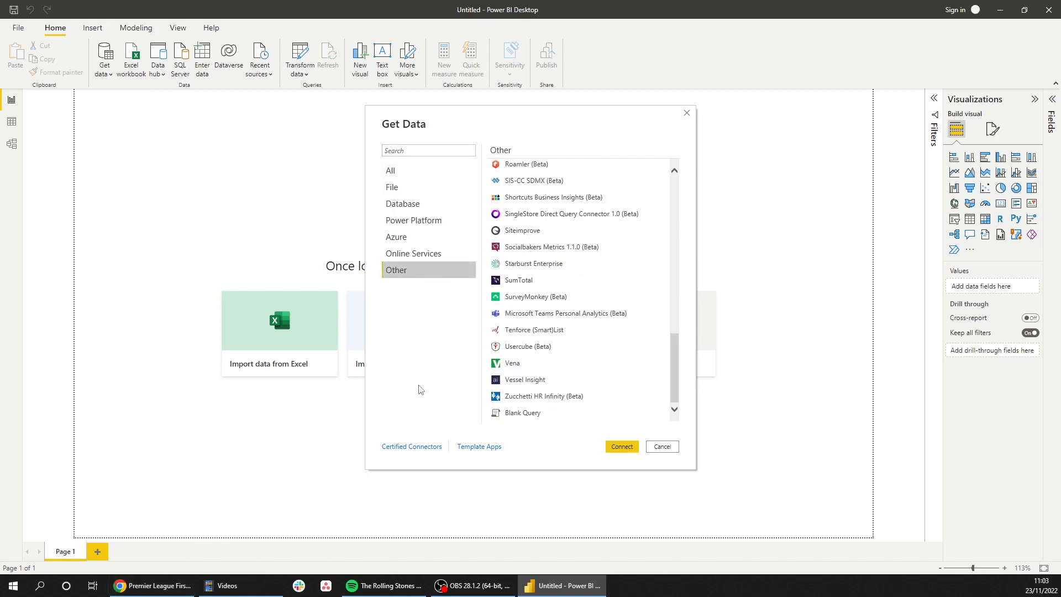
{"action": "scroll", "coordinate": [553, 237], "scroll_direction": "up", "scroll_amount": 15}
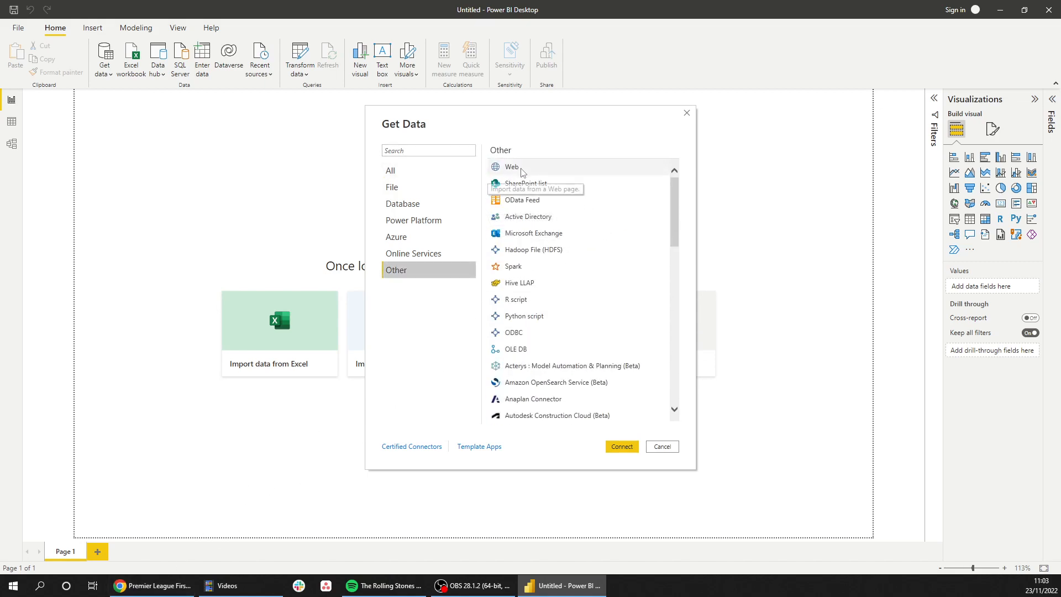
Switch to Chrome, copy the address of the Premier League tables page, and return to Power BI Desktop.
{"action": "left_click", "coordinate": [152, 585]}
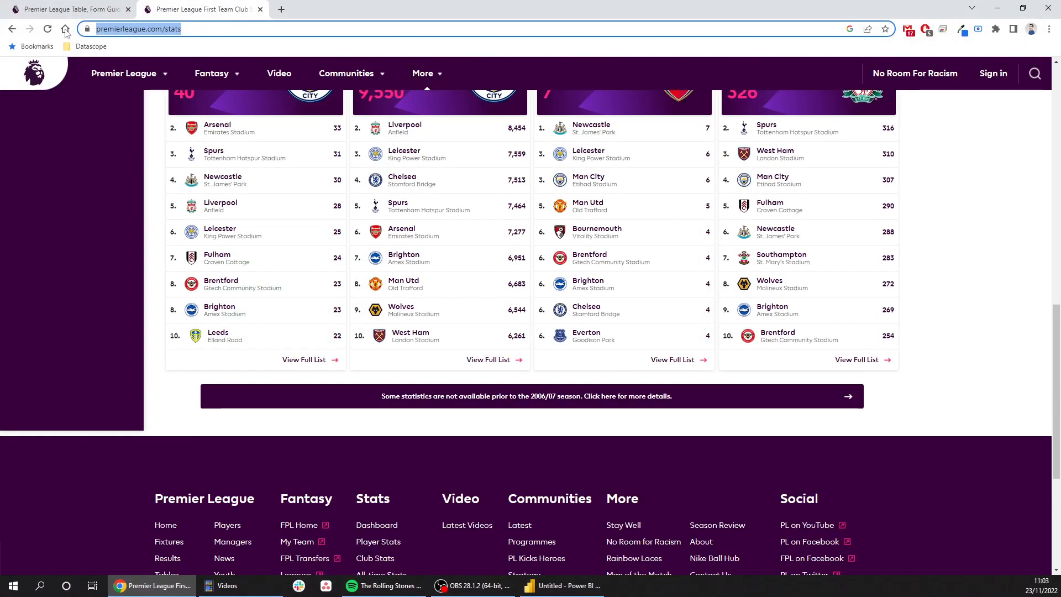
{"action": "left_click", "coordinate": [32, 9]}
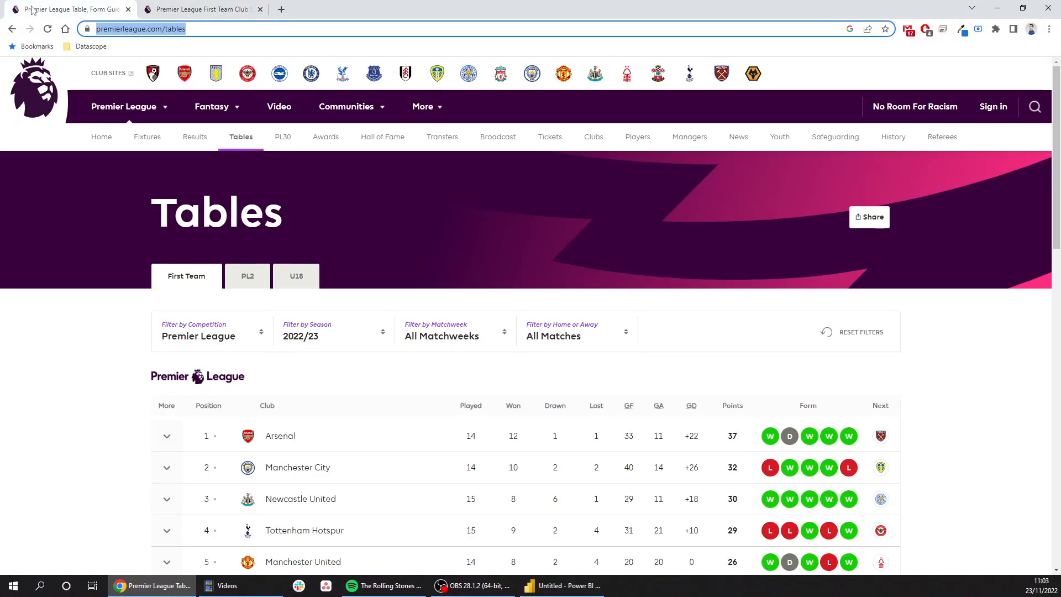
{"action": "right_click", "coordinate": [184, 32]}
{"action": "left_click", "coordinate": [211, 103]}
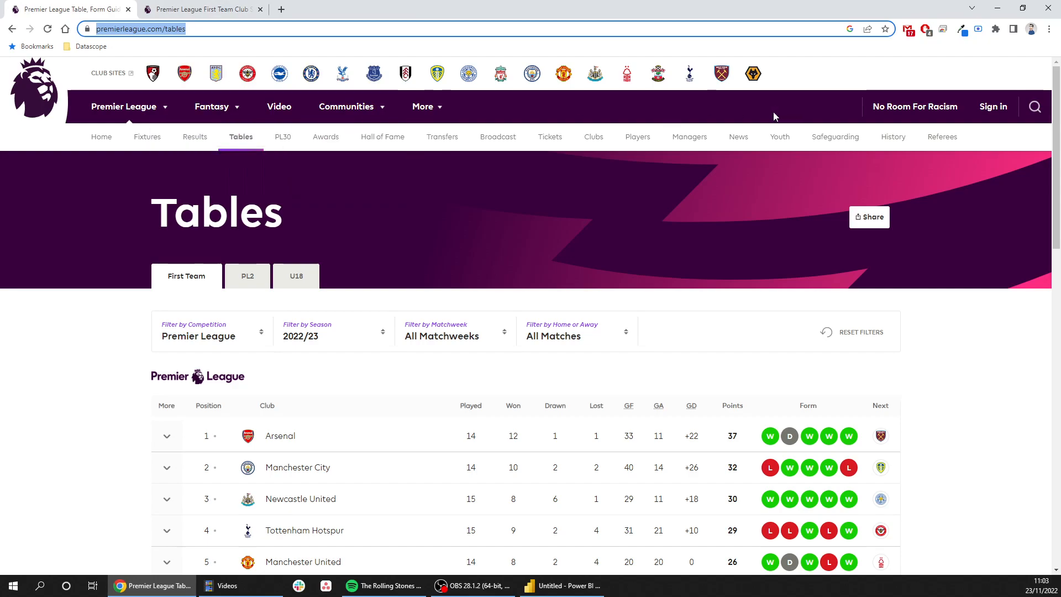
{"action": "left_click", "coordinate": [997, 8]}
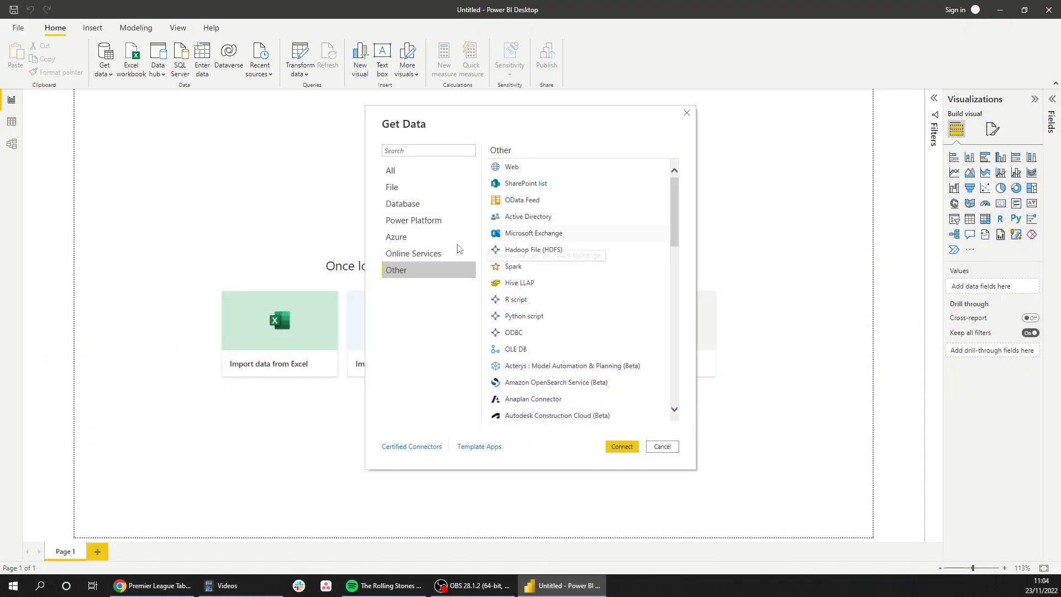
Connect to a Web data source using the copied premierleague.com/tables URL.
{"action": "left_click", "coordinate": [511, 167]}
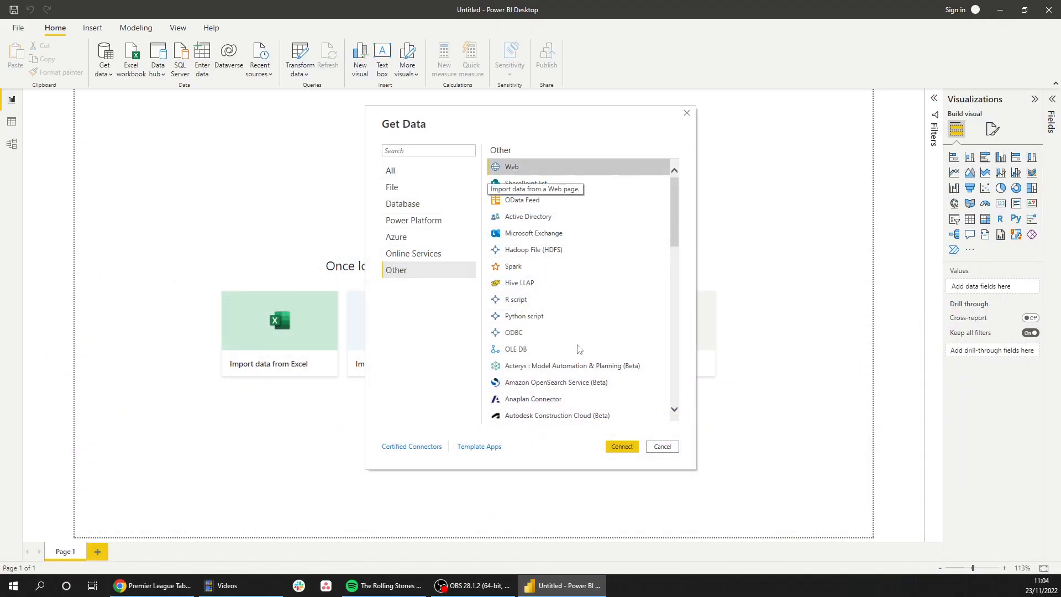
{"action": "left_click", "coordinate": [619, 447]}
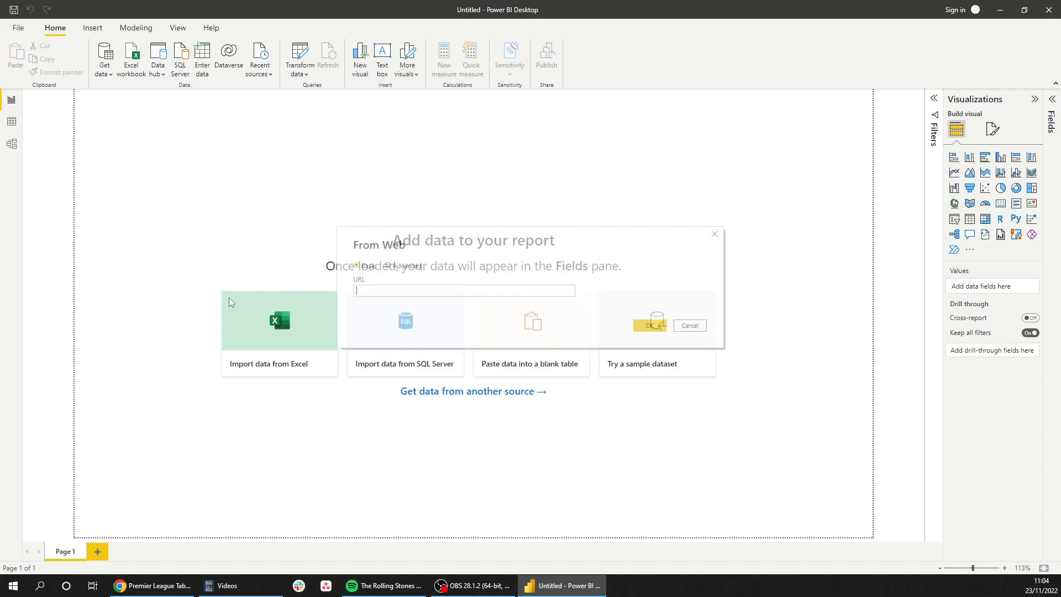
{"action": "right_click", "coordinate": [382, 292]}
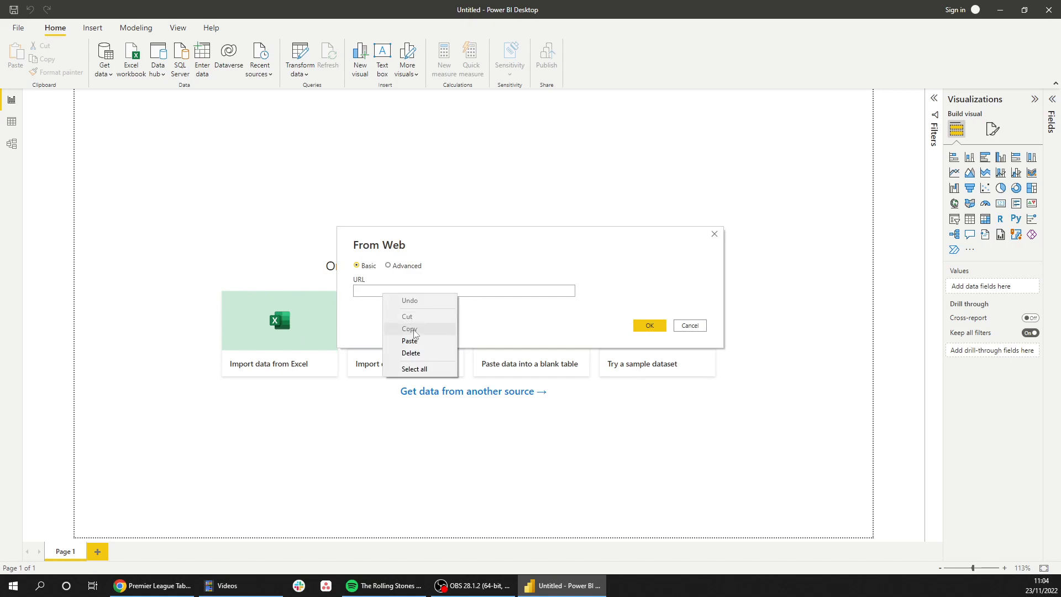
{"action": "left_click", "coordinate": [407, 340]}
{"action": "left_click", "coordinate": [649, 326]}
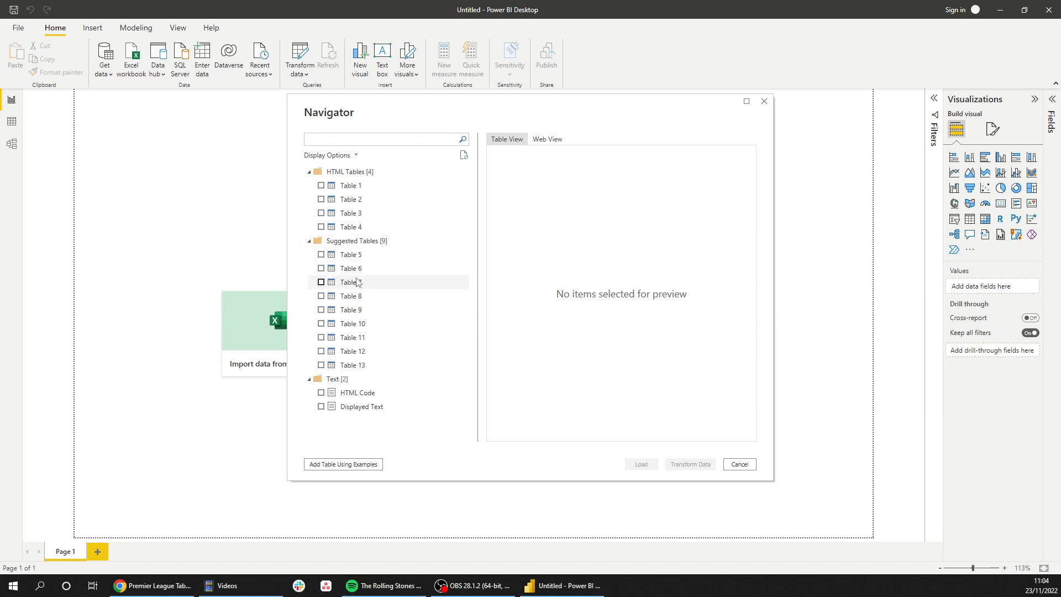
Preview Table 7 across its columns, select it for import, and open it for transformation in Power Query Editor.
{"action": "left_click", "coordinate": [350, 283]}
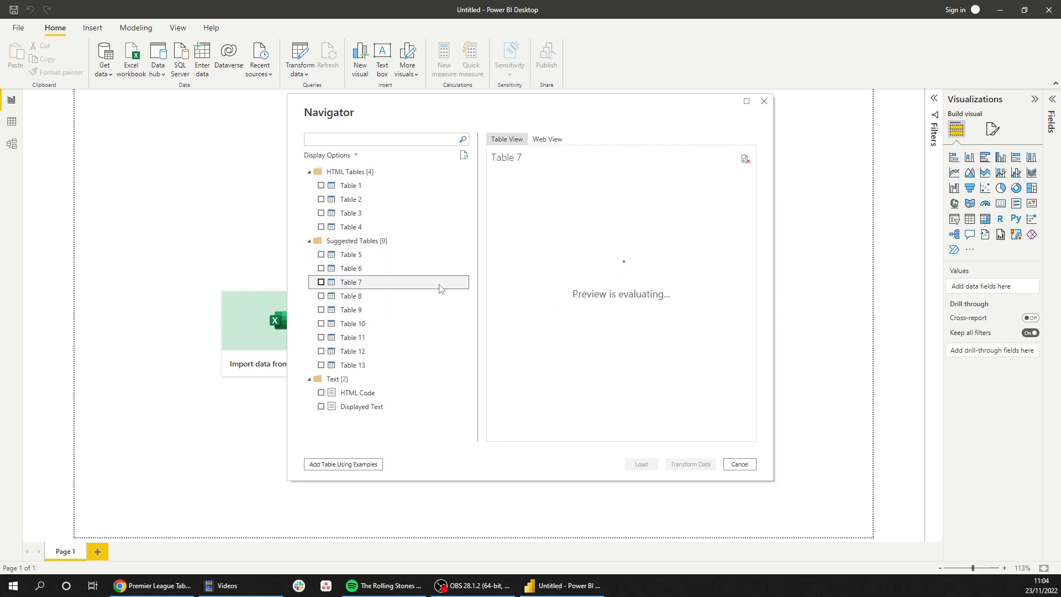
{"action": "left_click_drag", "start_coordinate": [516, 434], "coordinate": [712, 433]}
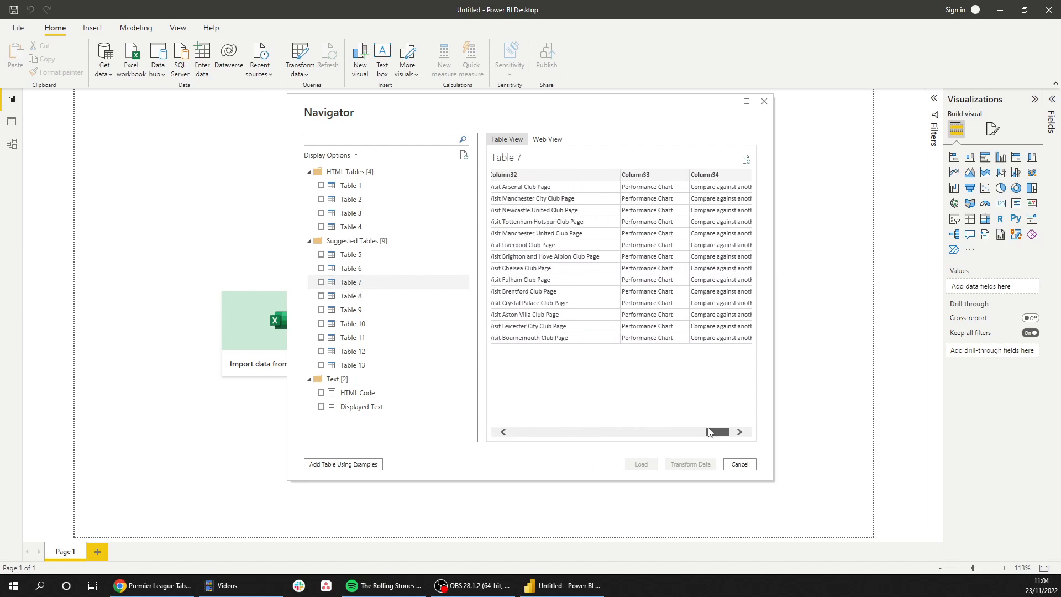
{"action": "left_click", "coordinate": [321, 282]}
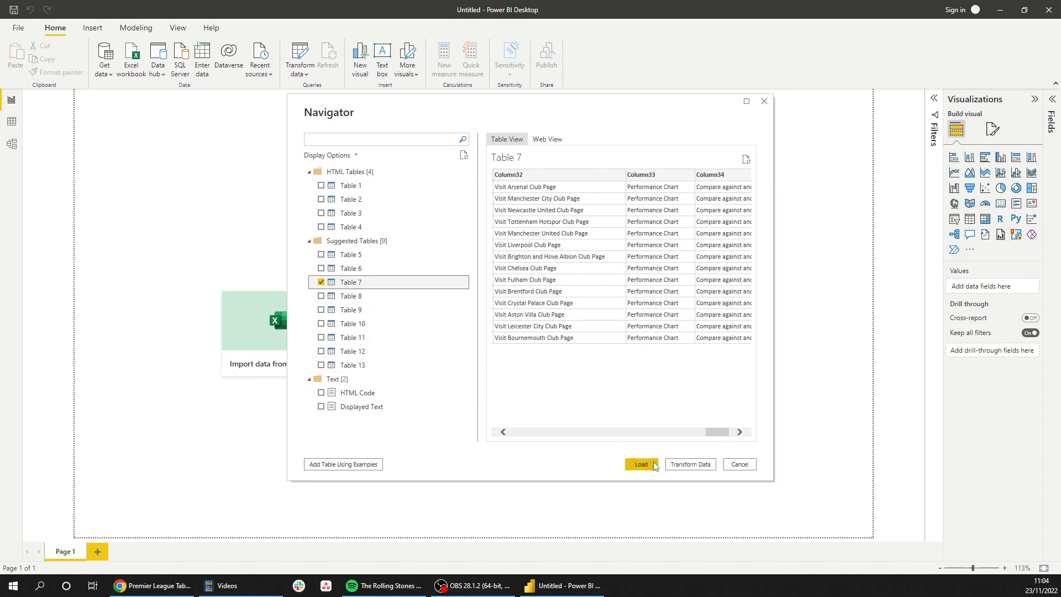
{"action": "left_click", "coordinate": [658, 465]}
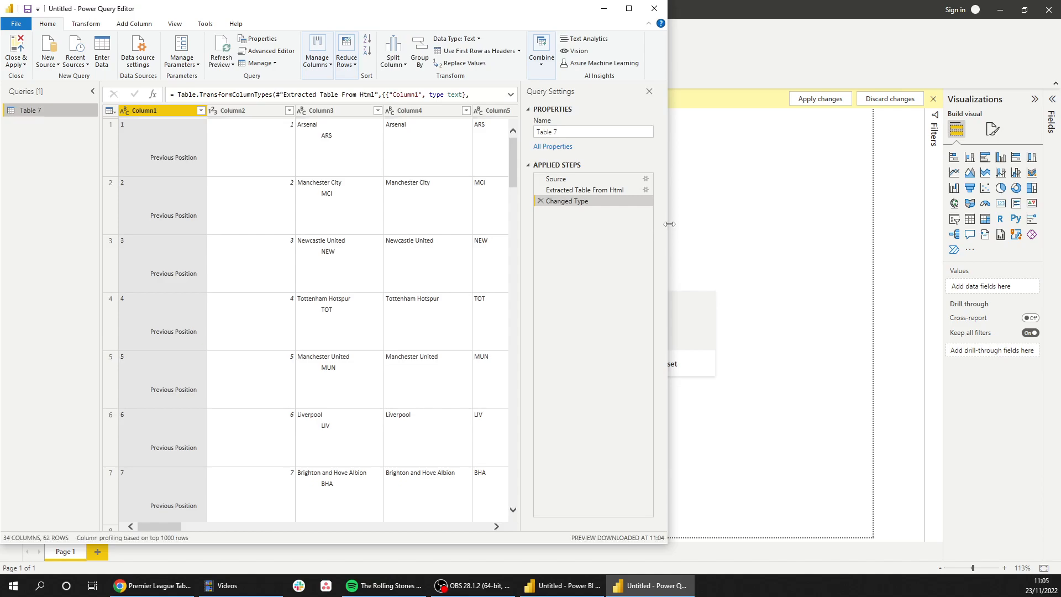
Widen and reposition the Power Query Editor window, and rename the Table 7 query as Premier League.
{"action": "left_click_drag", "start_coordinate": [668, 223], "coordinate": [783, 224]}
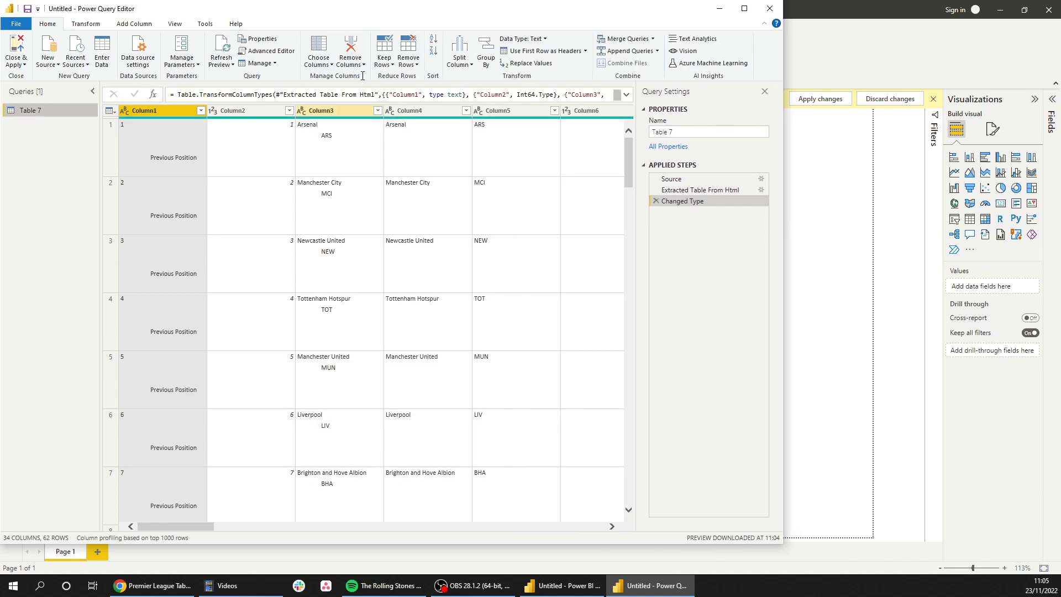
{"action": "mouse_move", "coordinate": [347, 15]}
{"action": "left_mouse_down"}
{"action": "mouse_move", "coordinate": [393, 167]}
{"action": "mouse_move", "coordinate": [387, 86]}
{"action": "mouse_move", "coordinate": [357, 5]}
{"action": "left_mouse_up"}
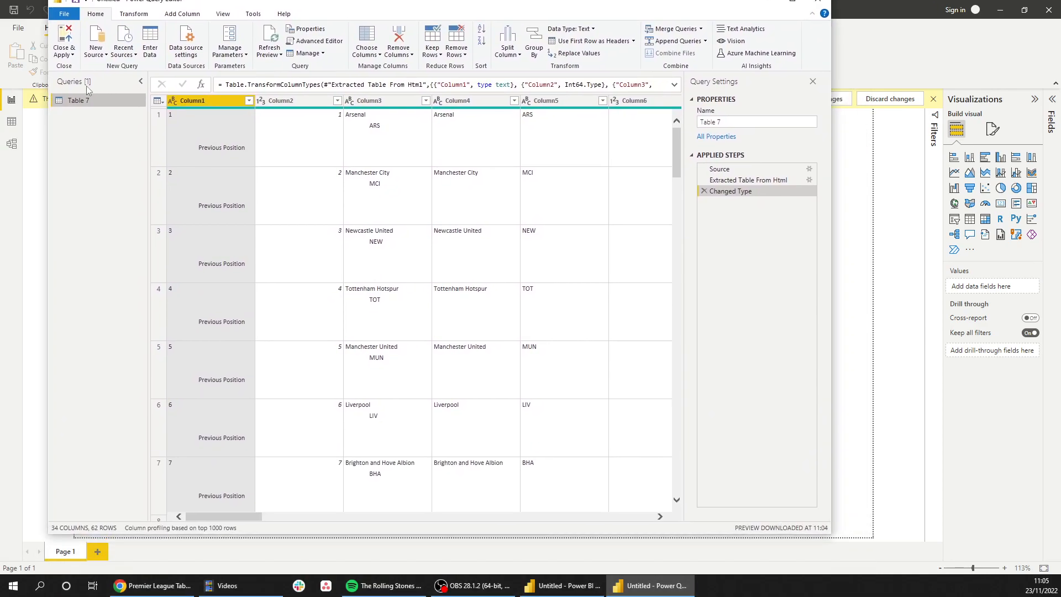
{"action": "right_click", "coordinate": [79, 100]}
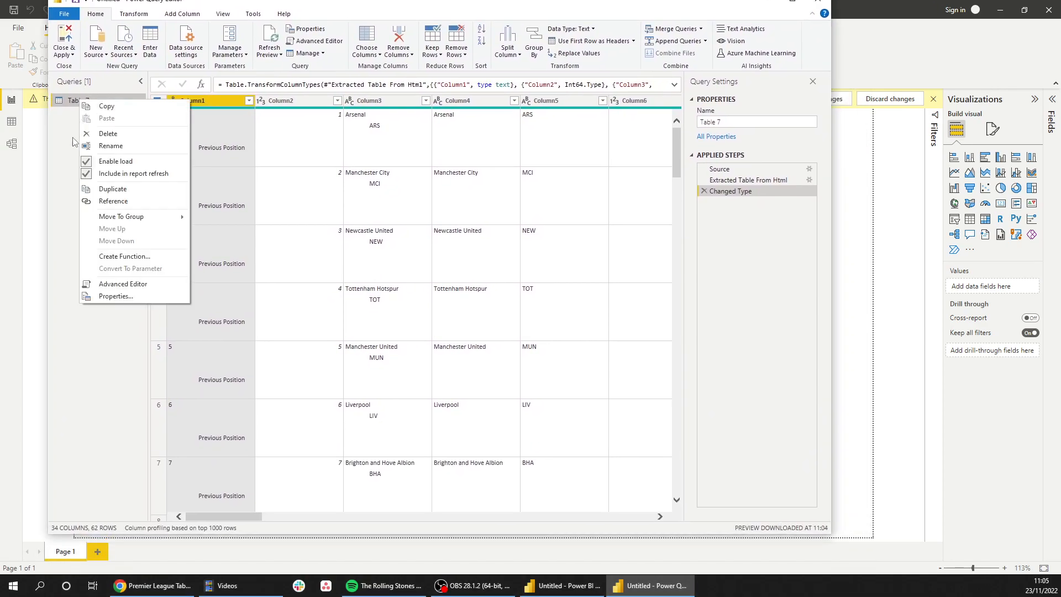
{"action": "left_click", "coordinate": [123, 146]}
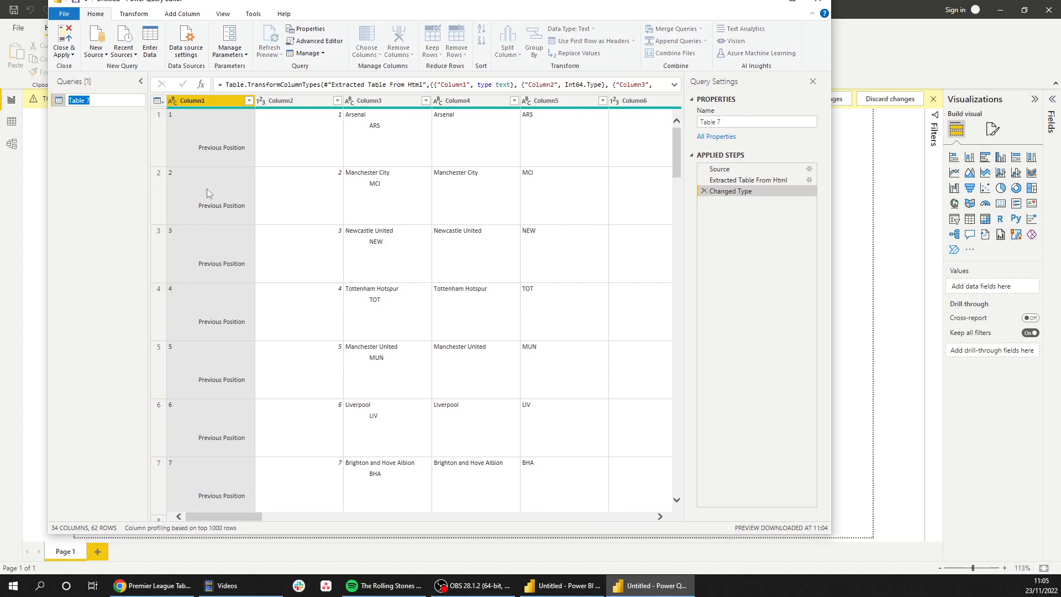
{"action": "type", "text": "Premier League"}
{"action": "key", "text": "Return"}
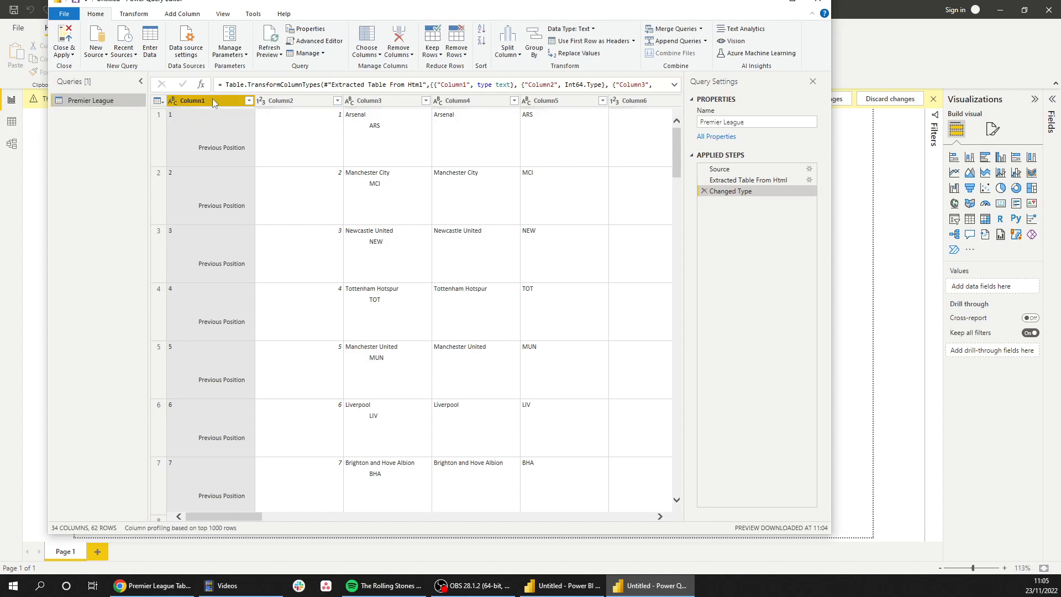
Remove Column1 from the Premier League query and rename Column2 as League Position.
{"action": "right_click", "coordinate": [213, 99]}
{"action": "left_click", "coordinate": [244, 121]}
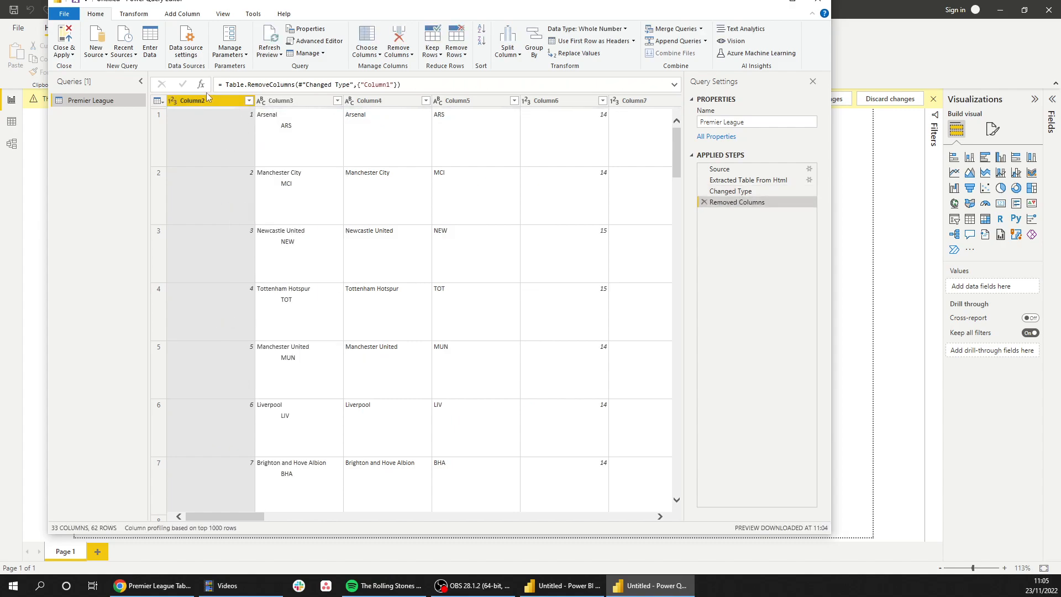
{"action": "right_click", "coordinate": [202, 101]}
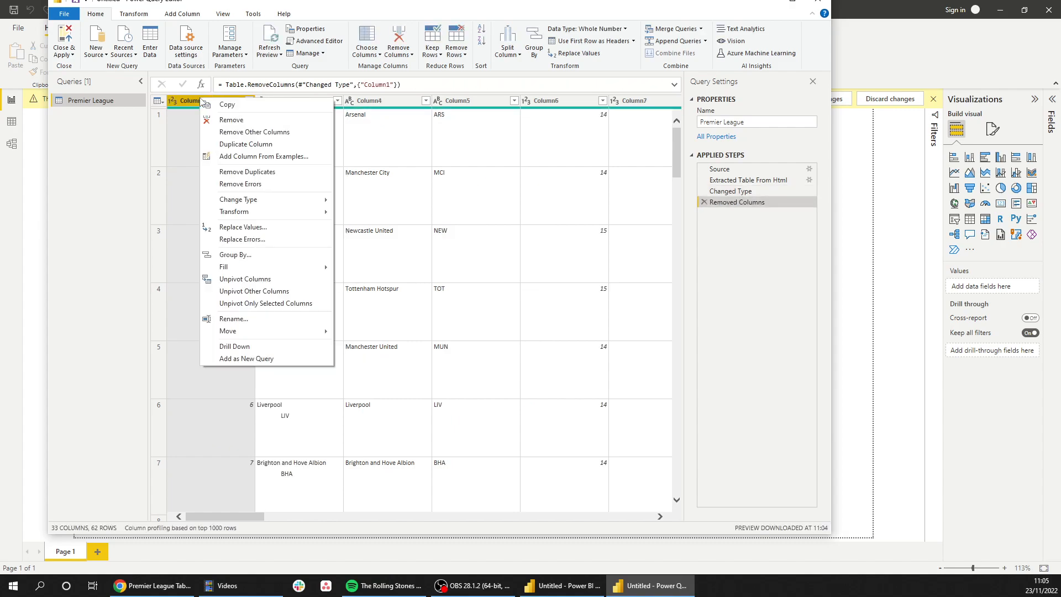
{"action": "left_click", "coordinate": [240, 317]}
{"action": "type", "text": "League Position"}
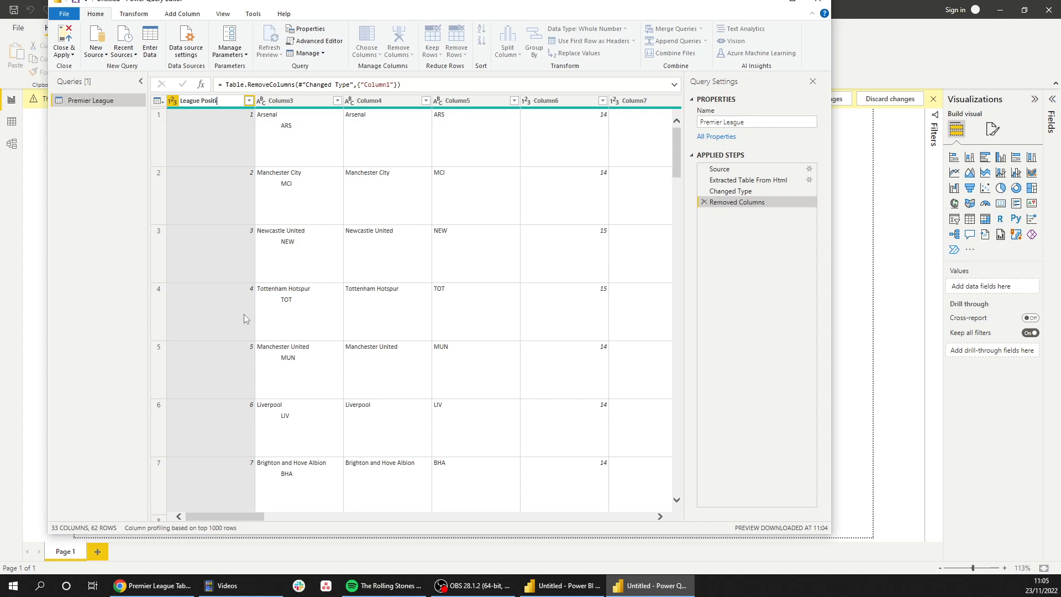
{"action": "left_click", "coordinate": [274, 102]}
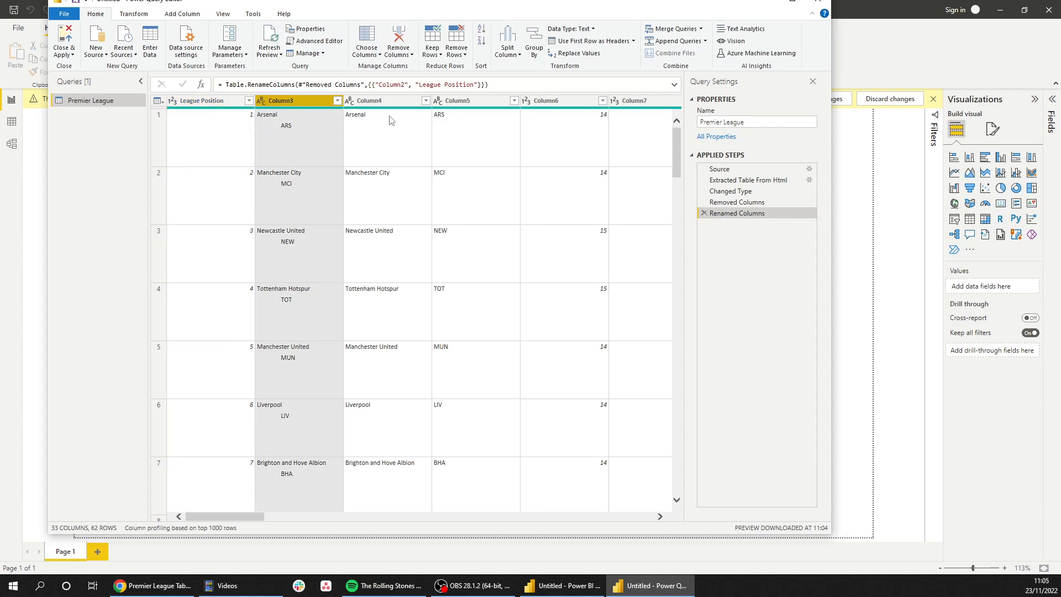
Remove Column3, which combines club name and abbreviation, and rename Column4 as Club Name.
{"action": "right_click", "coordinate": [305, 105]}
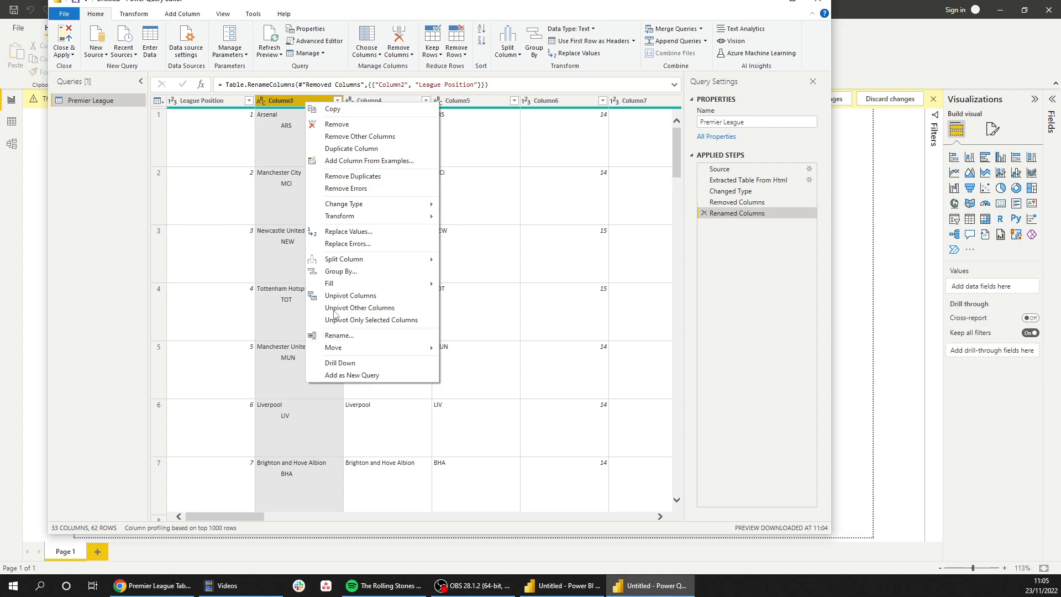
{"action": "left_click", "coordinate": [318, 125]}
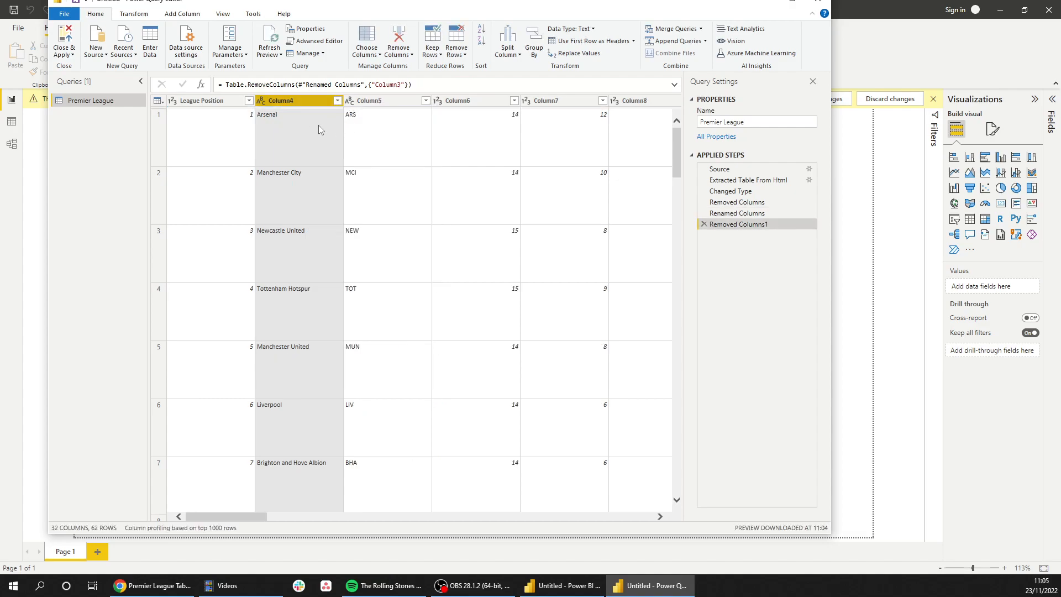
{"action": "right_click", "coordinate": [273, 101]}
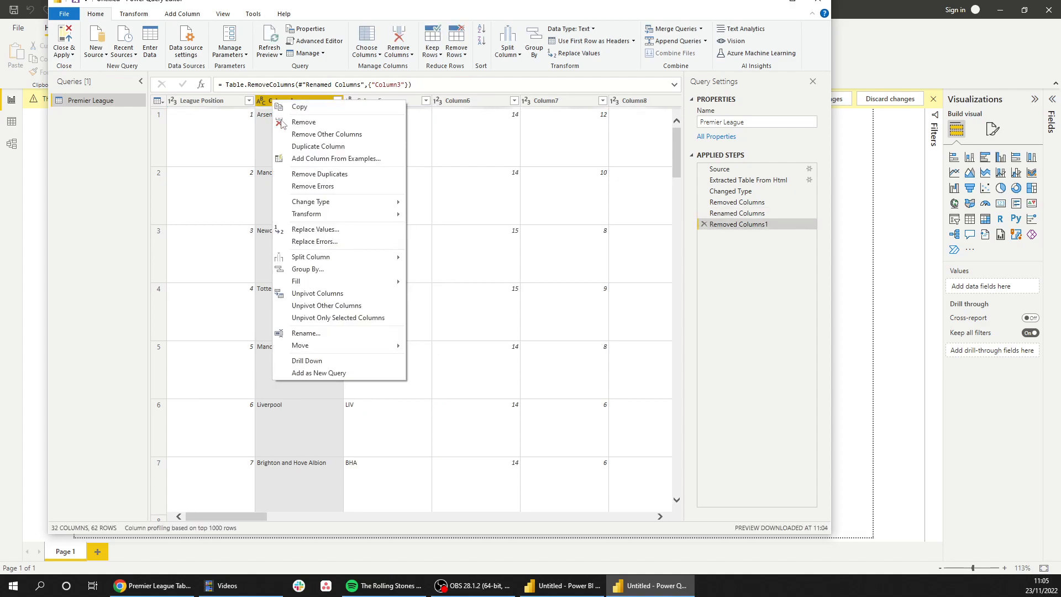
{"action": "left_click", "coordinate": [306, 333]}
{"action": "type", "text": "C"}
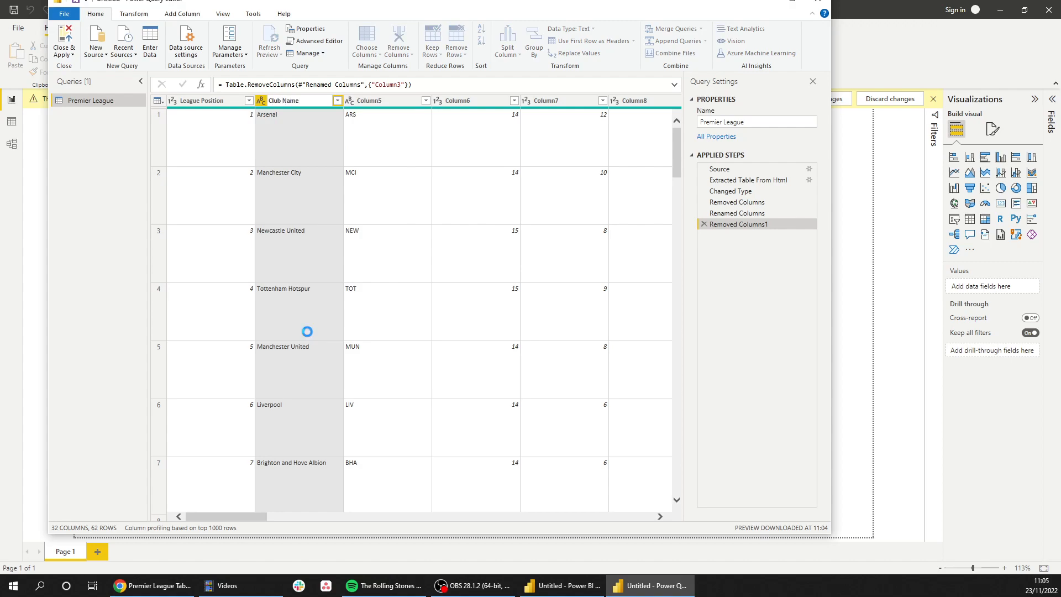
Open the name of Column5, which holds the club abbreviations, for editing.
{"action": "right_click", "coordinate": [376, 101]}
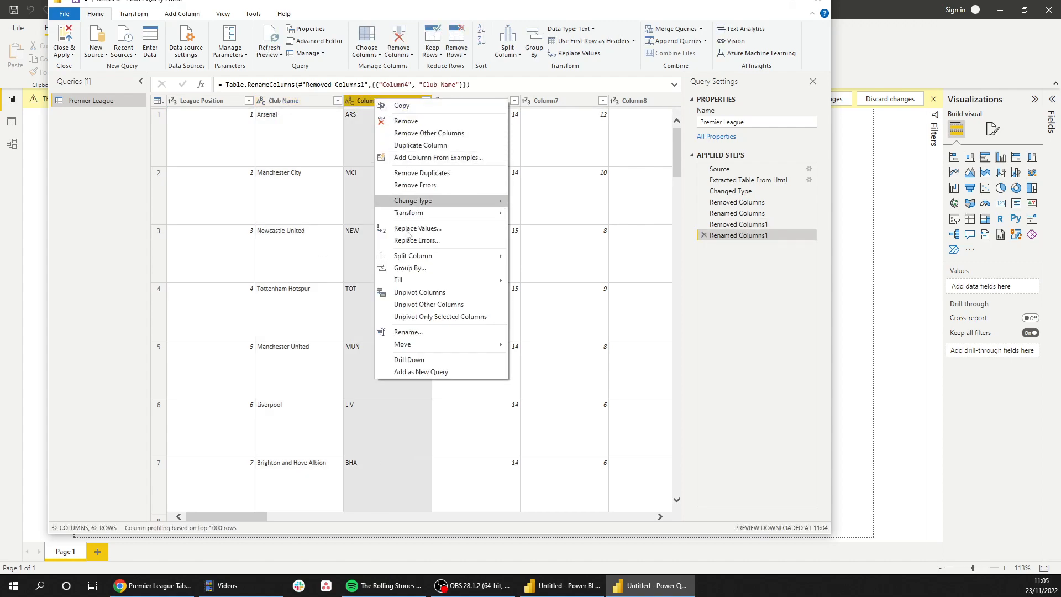
{"action": "left_click", "coordinate": [405, 331]}
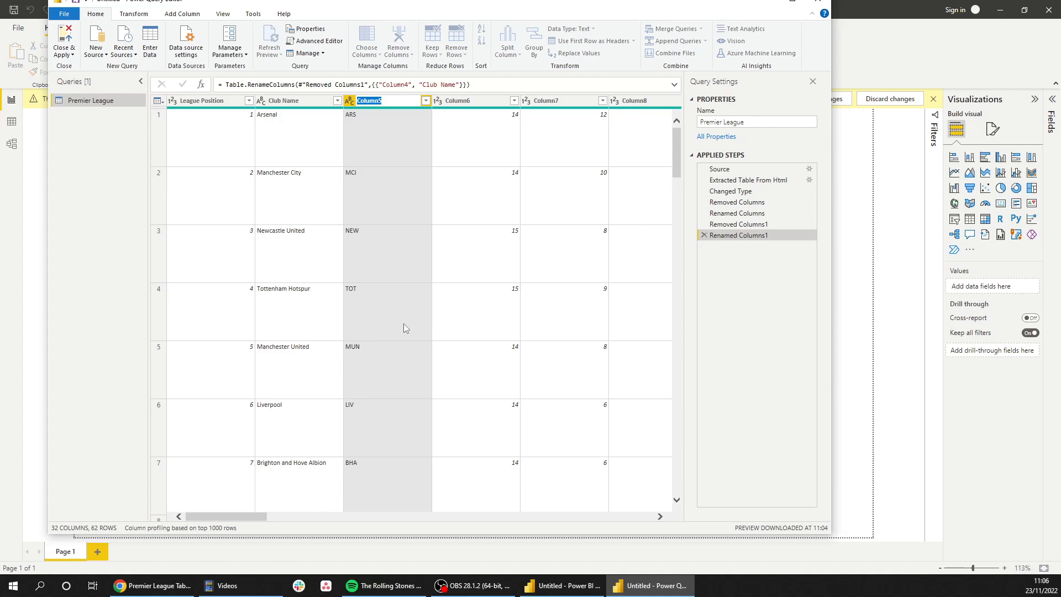
{"action": "key", "text": "alt+Tab"}
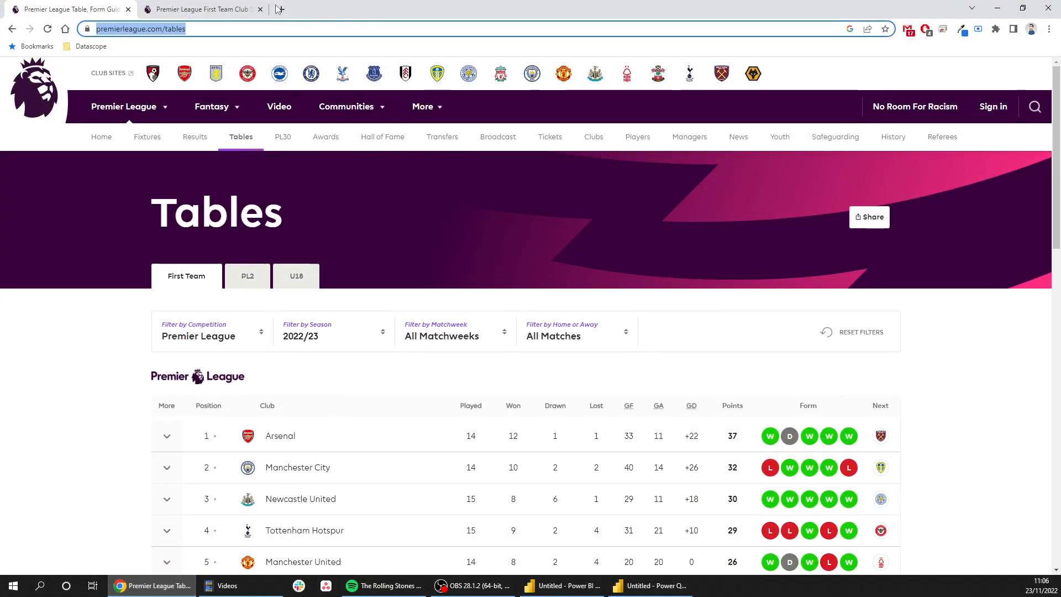
{"action": "key", "text": "ctrl+t"}
{"action": "type", "text": "microsoft"}
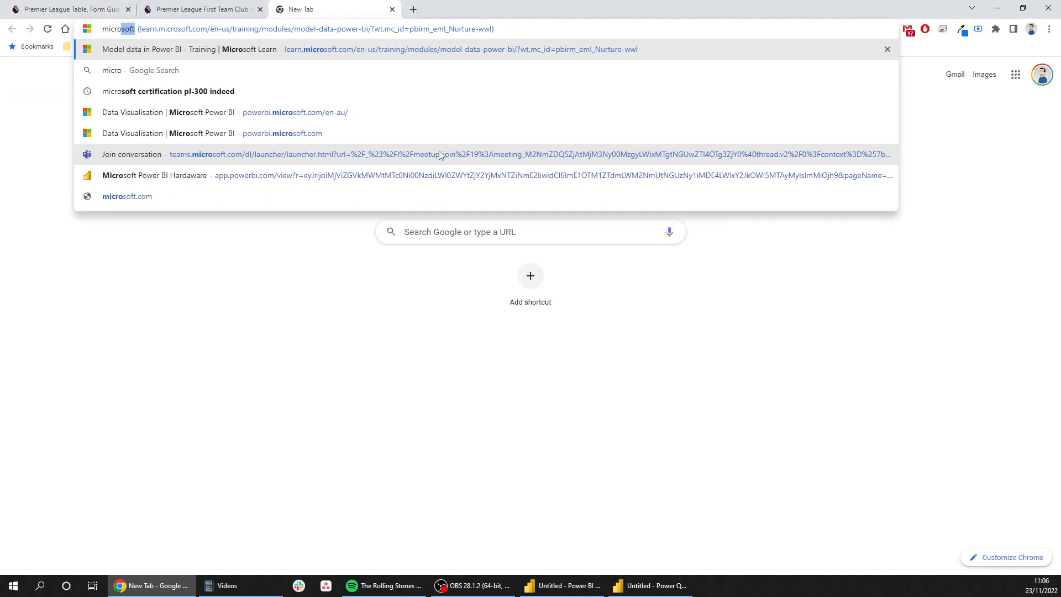
{"action": "left_click", "coordinate": [425, 50]}
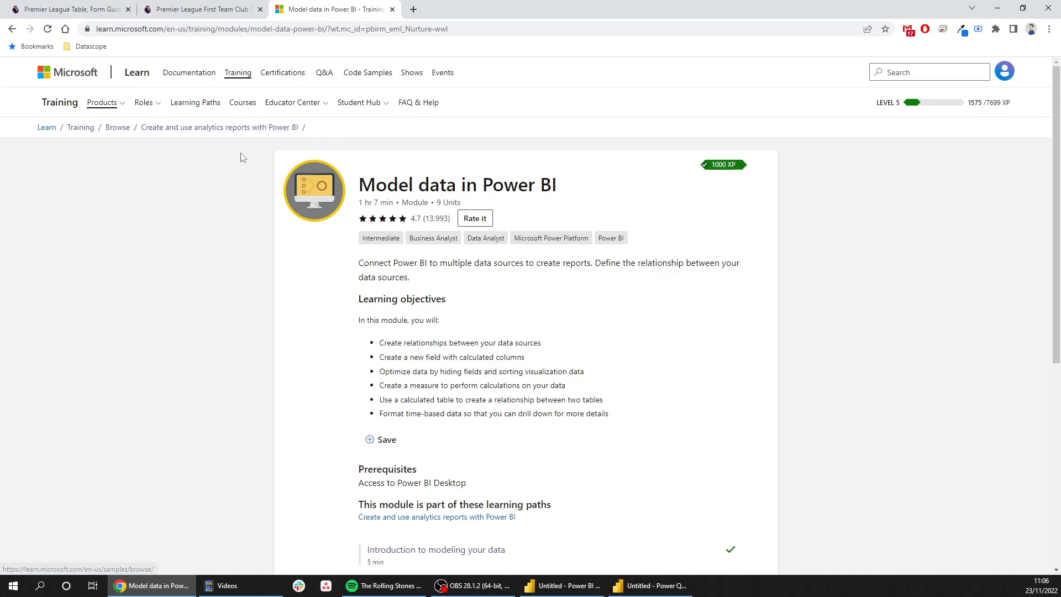
{"action": "left_click", "coordinate": [392, 10]}
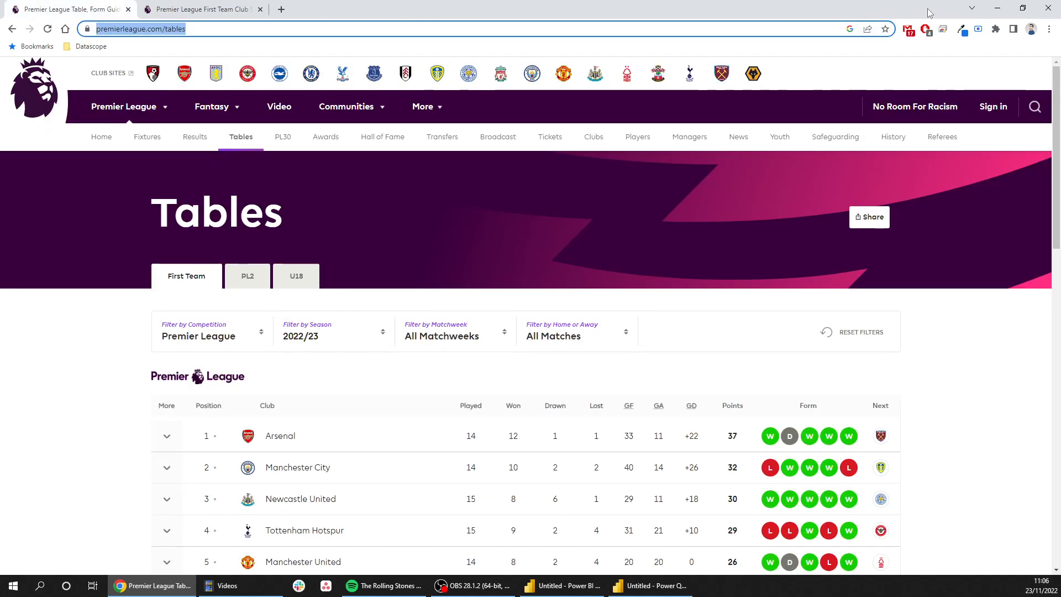
{"action": "key", "text": "alt+Tab"}
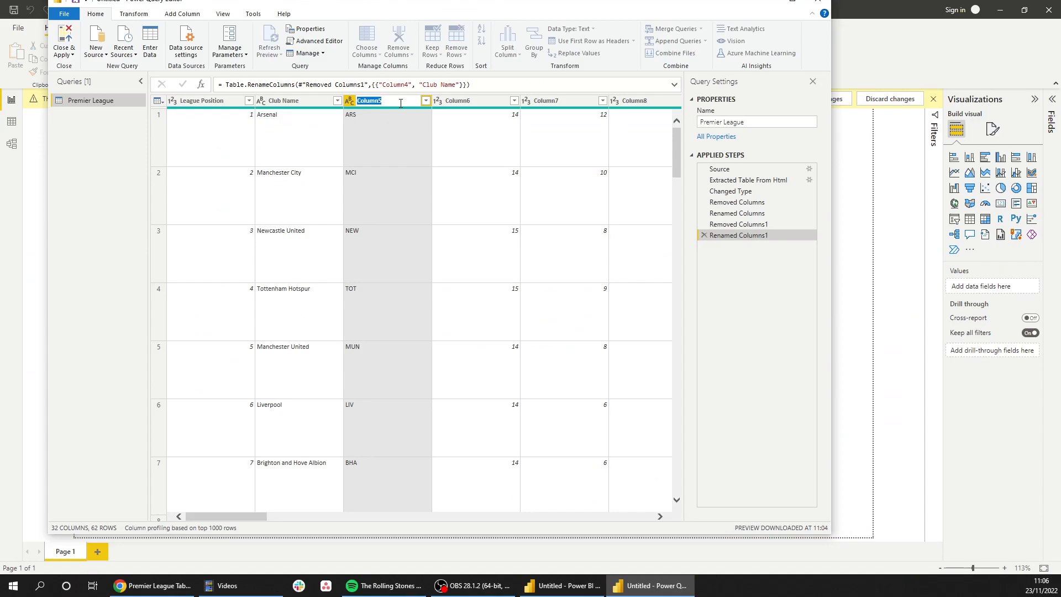
Name the club abbreviation column Club Abv., and rename Column6 as Games Played after consulting the Premier League table in the browser.
{"action": "type", "text": "Club Abv."}
{"action": "key", "text": "Return"}
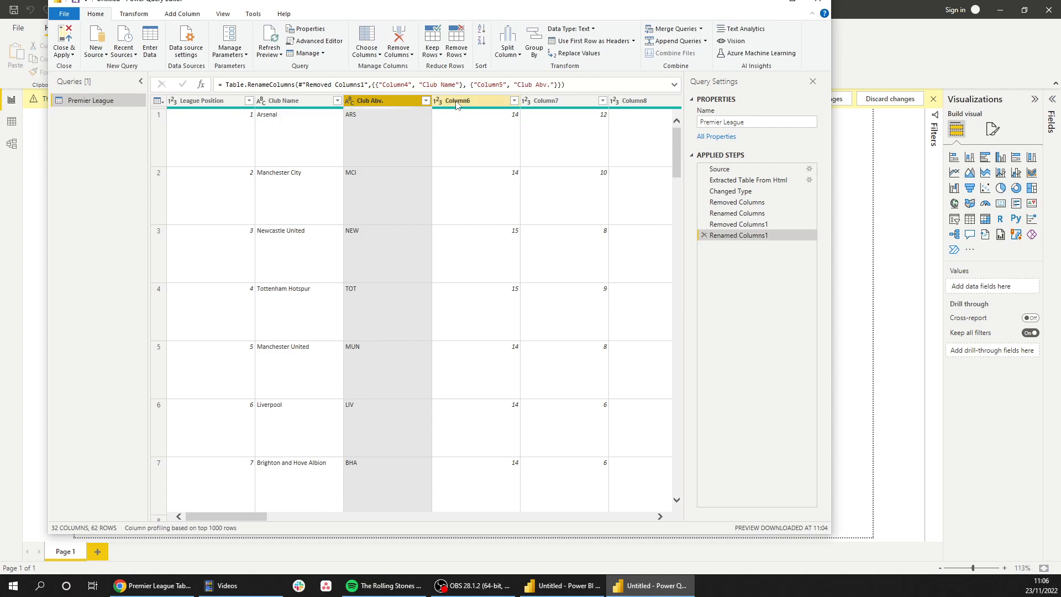
{"action": "left_click", "coordinate": [456, 105]}
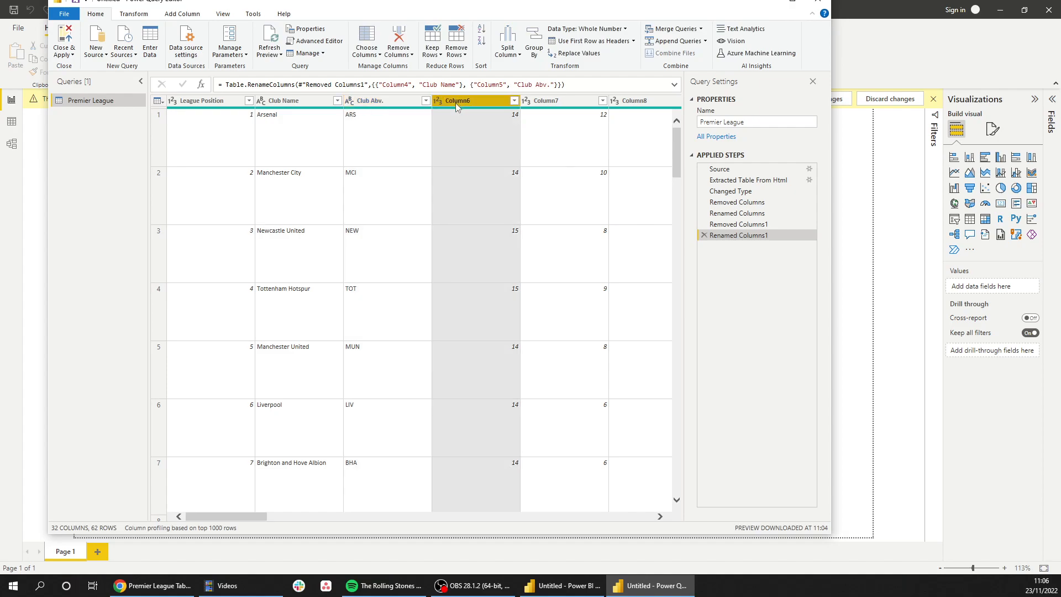
{"action": "left_click", "coordinate": [149, 586]}
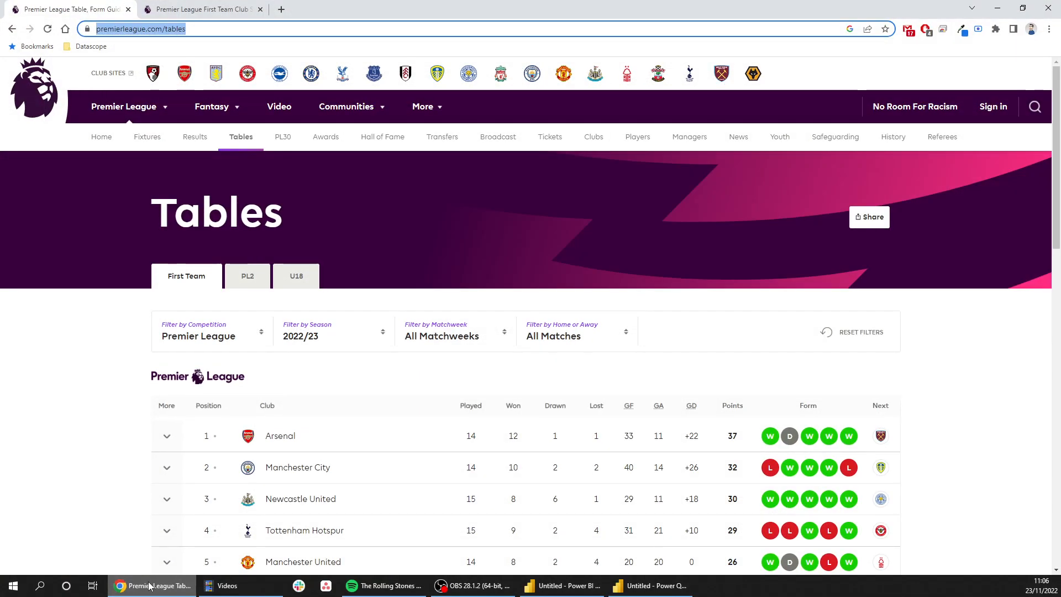
{"action": "left_click", "coordinate": [149, 586]}
{"action": "right_click", "coordinate": [473, 105]}
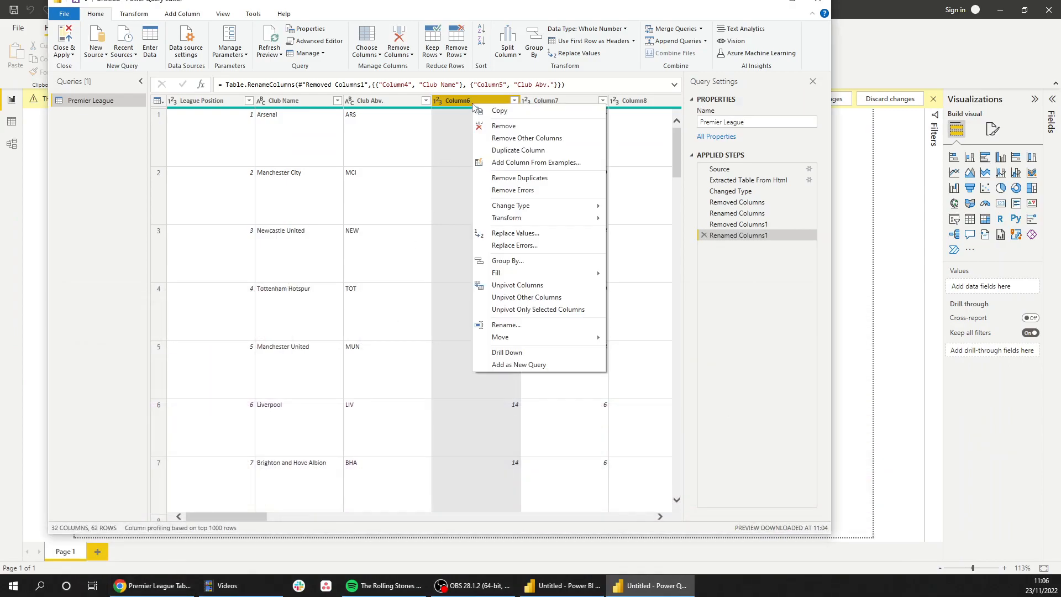
{"action": "left_click", "coordinate": [525, 325]}
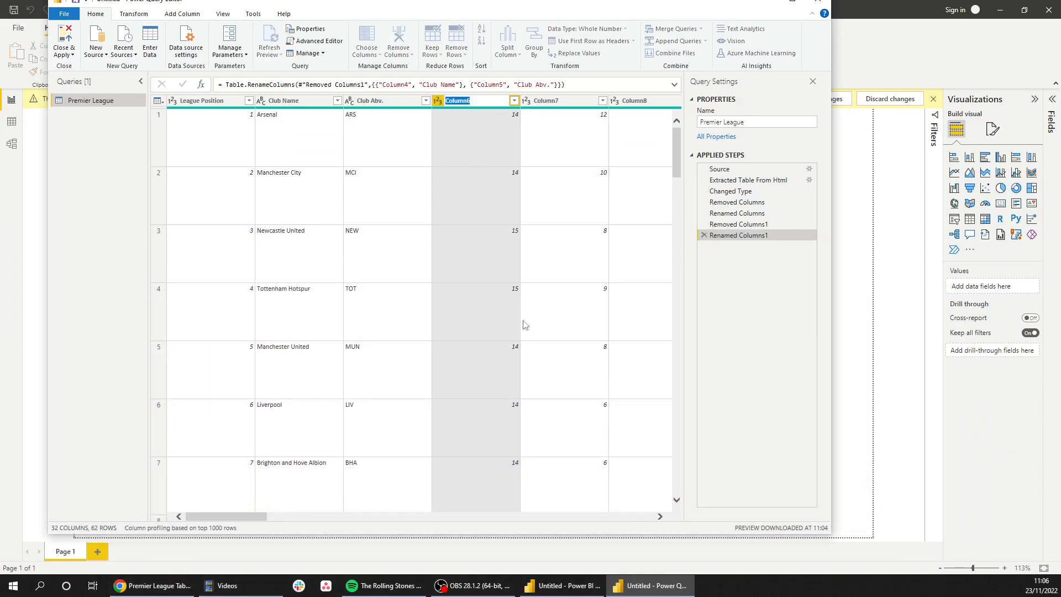
{"action": "type", "text": "Games Played"}
{"action": "key", "text": "Return"}
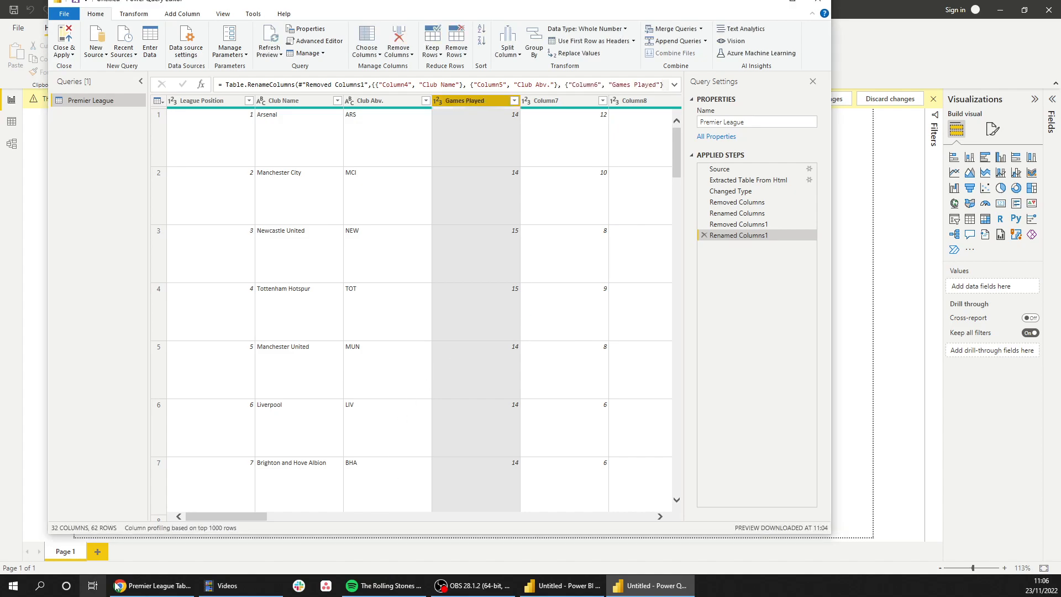
Check the Premier League website's table headings and rename Column7 as Games Won.
{"action": "left_click", "coordinate": [134, 593]}
{"action": "left_click", "coordinate": [134, 593]}
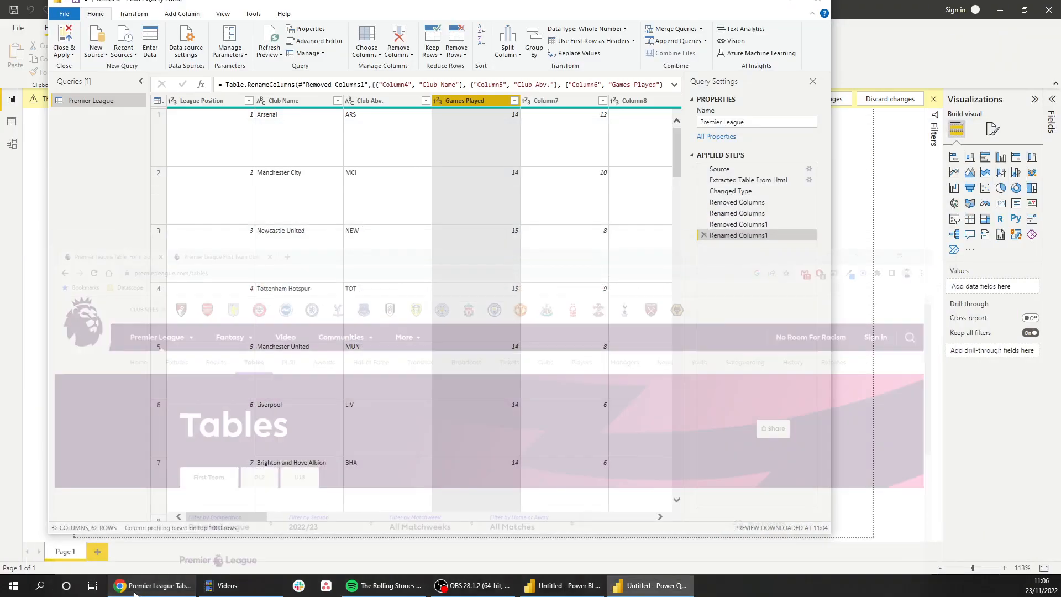
{"action": "right_click", "coordinate": [572, 104]}
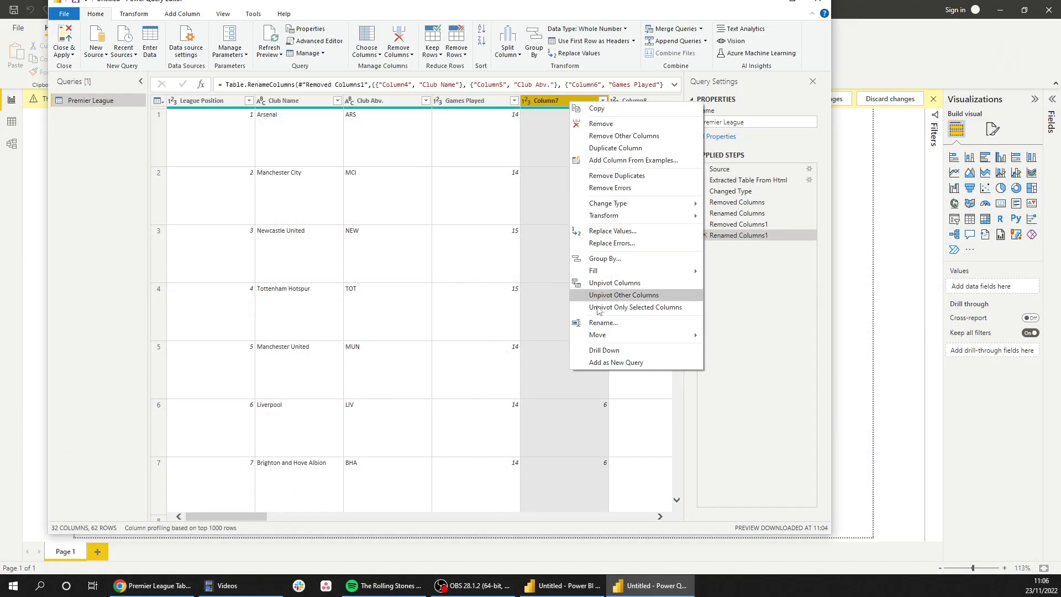
{"action": "left_click", "coordinate": [602, 323]}
{"action": "type", "text": "G"}
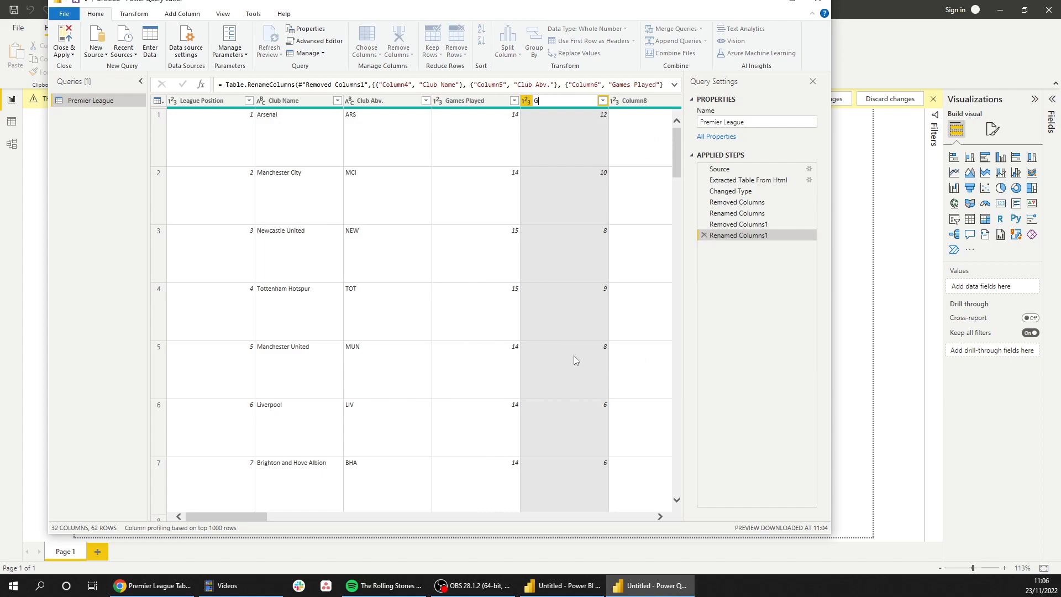
{"action": "type", "text": "ames Won"}
{"action": "key", "text": "Return"}
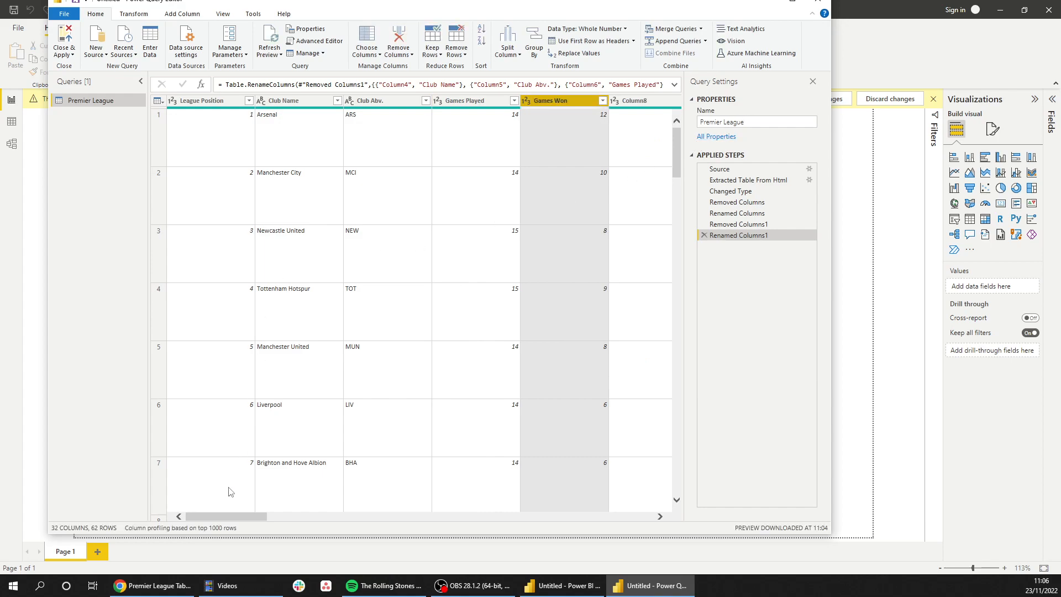
Compare Column8 with the league table on the website and rename it as Goal Difference.
{"action": "left_click_drag", "start_coordinate": [223, 517], "coordinate": [256, 524]}
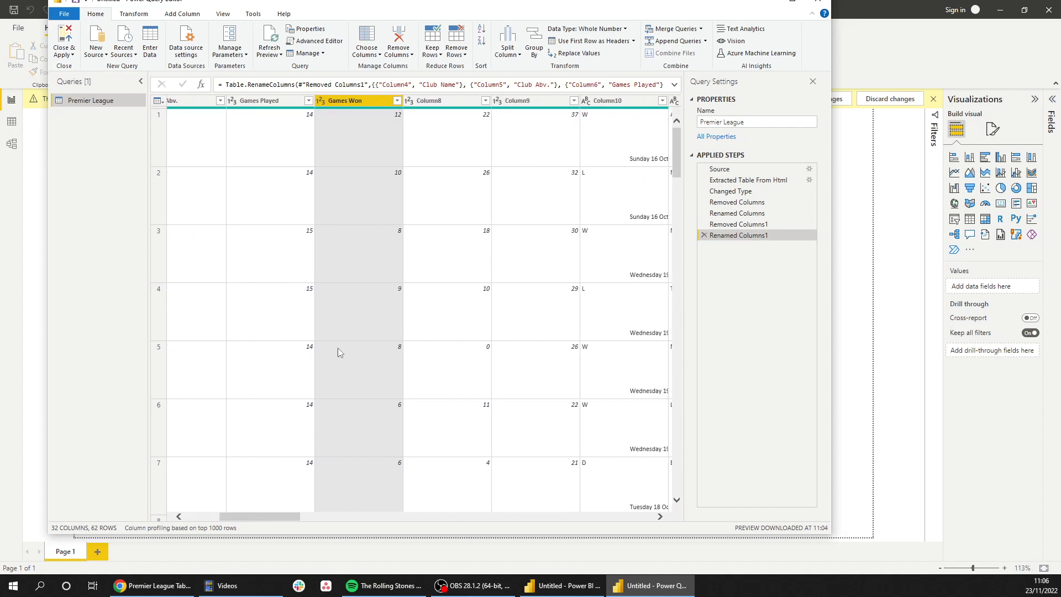
{"action": "left_click", "coordinate": [162, 588]}
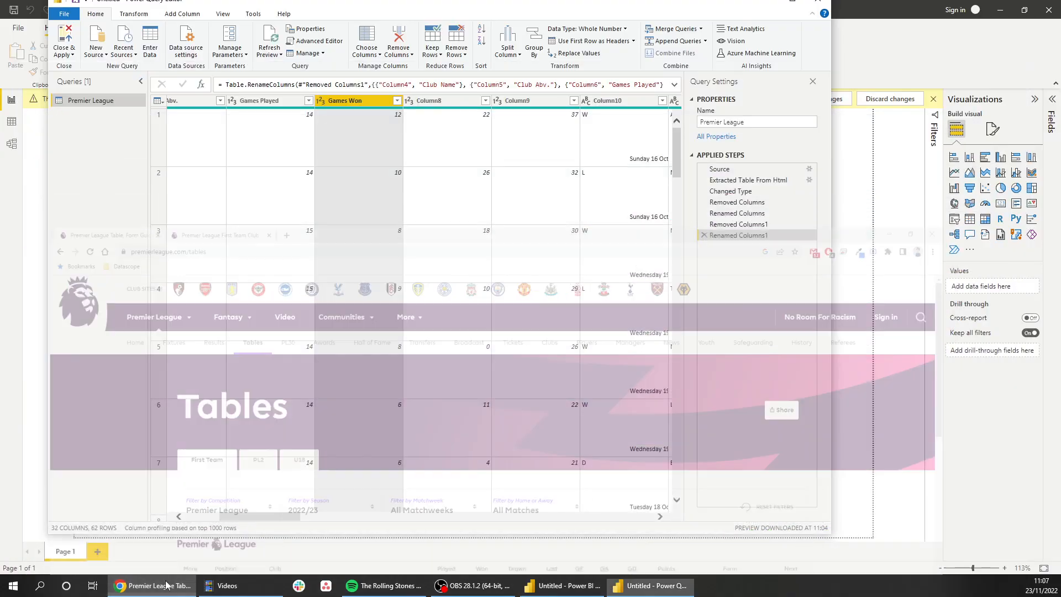
{"action": "right_click", "coordinate": [432, 102]}
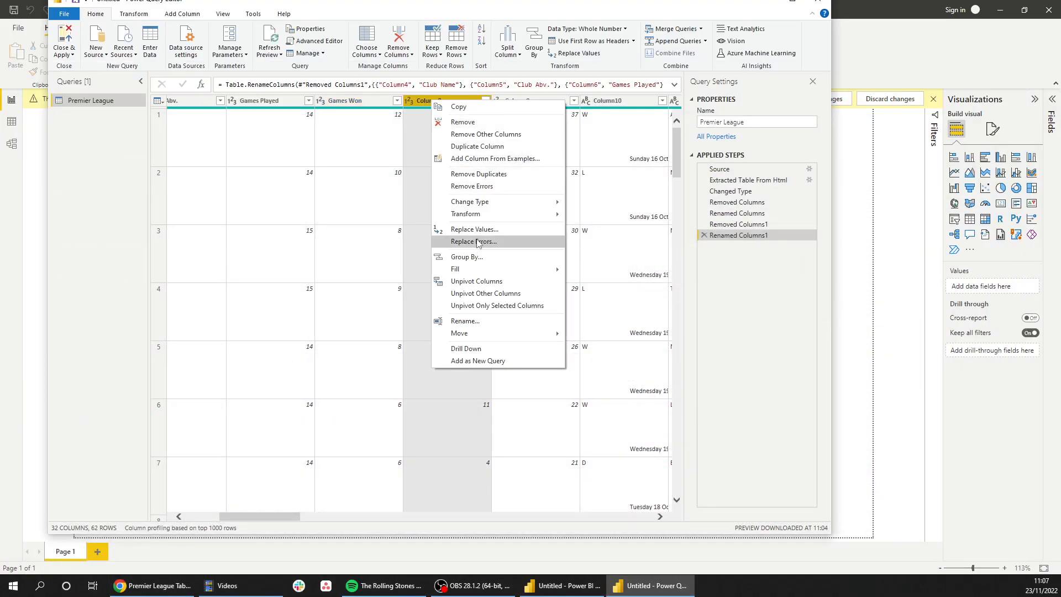
{"action": "left_click", "coordinate": [462, 324]}
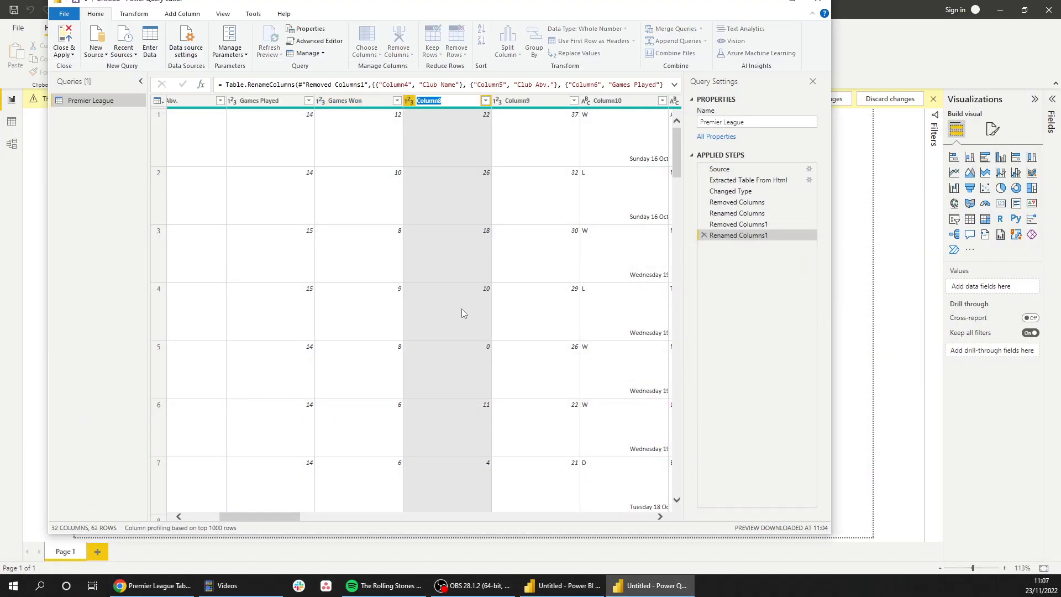
{"action": "type", "text": "Goal Difference"}
{"action": "key", "text": "Return"}
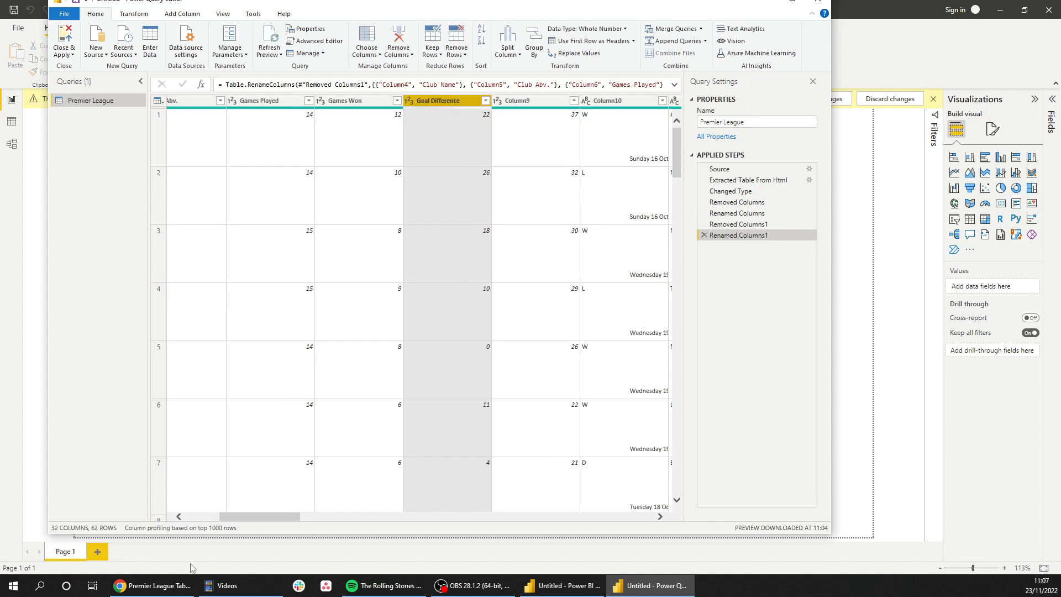
Compare Column9 with the league table on the website and rename it as Points.
{"action": "left_click", "coordinate": [141, 586]}
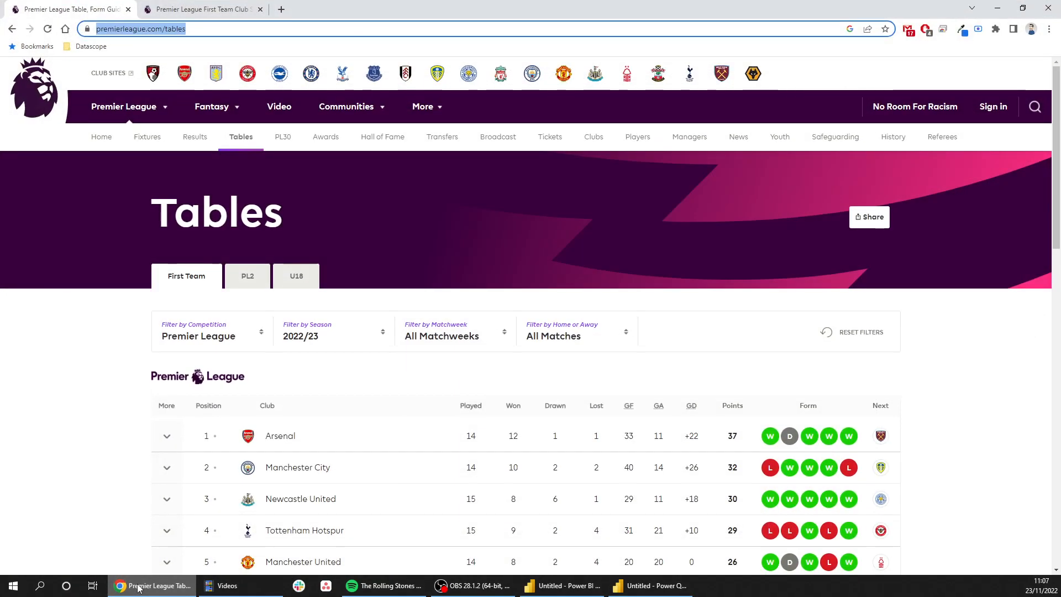
{"action": "left_click", "coordinate": [141, 586]}
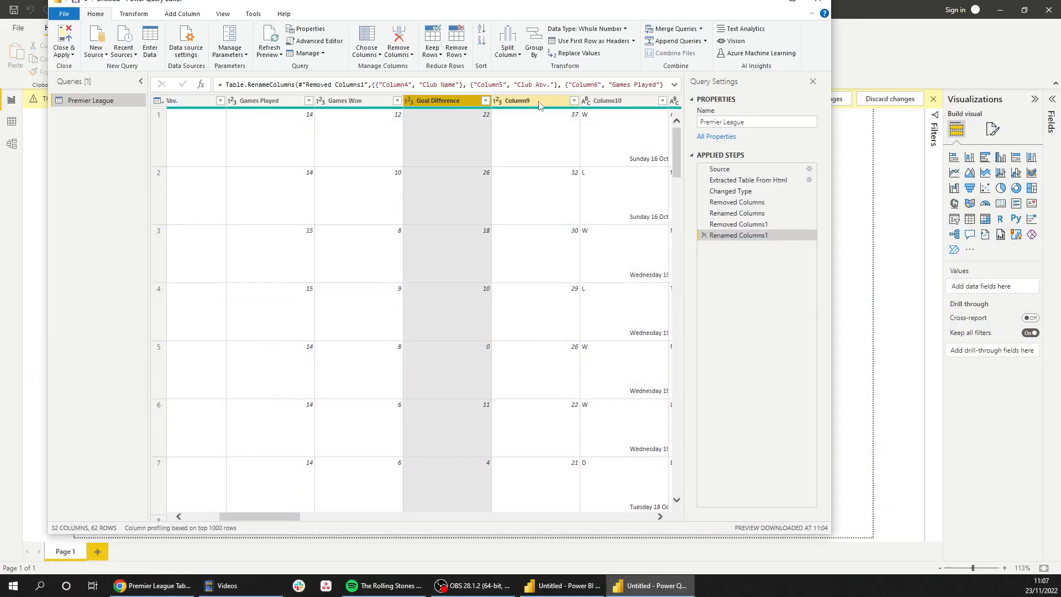
{"action": "right_click", "coordinate": [534, 109]}
{"action": "left_click", "coordinate": [556, 318]}
{"action": "type", "text": "P"}
{"action": "key", "text": "Return"}
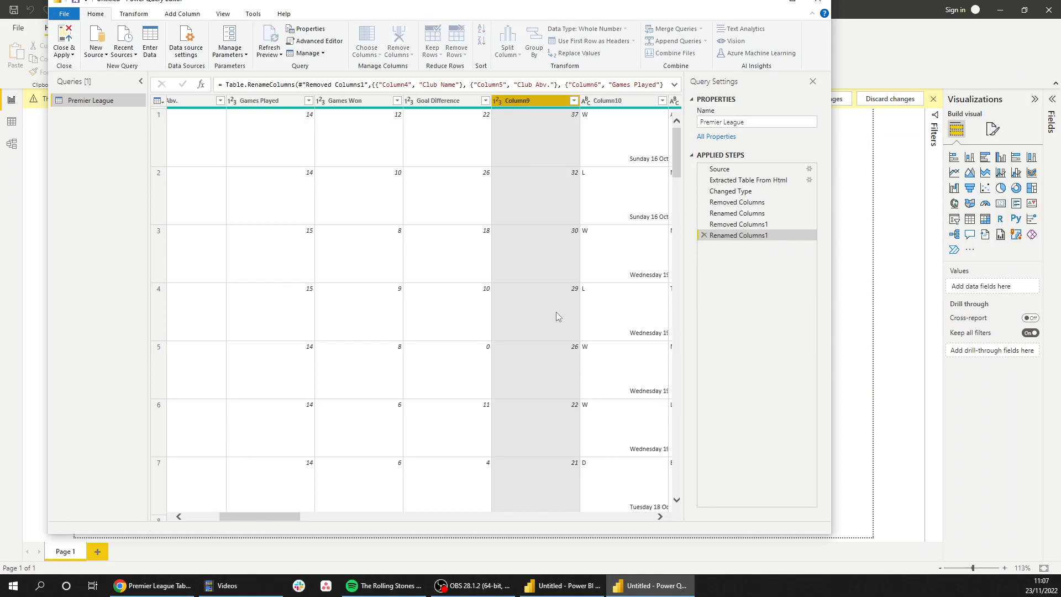
Remove Column10, Column11 and Column12 together from the Premier League query.
{"action": "left_click_drag", "start_coordinate": [288, 514], "coordinate": [330, 515]}
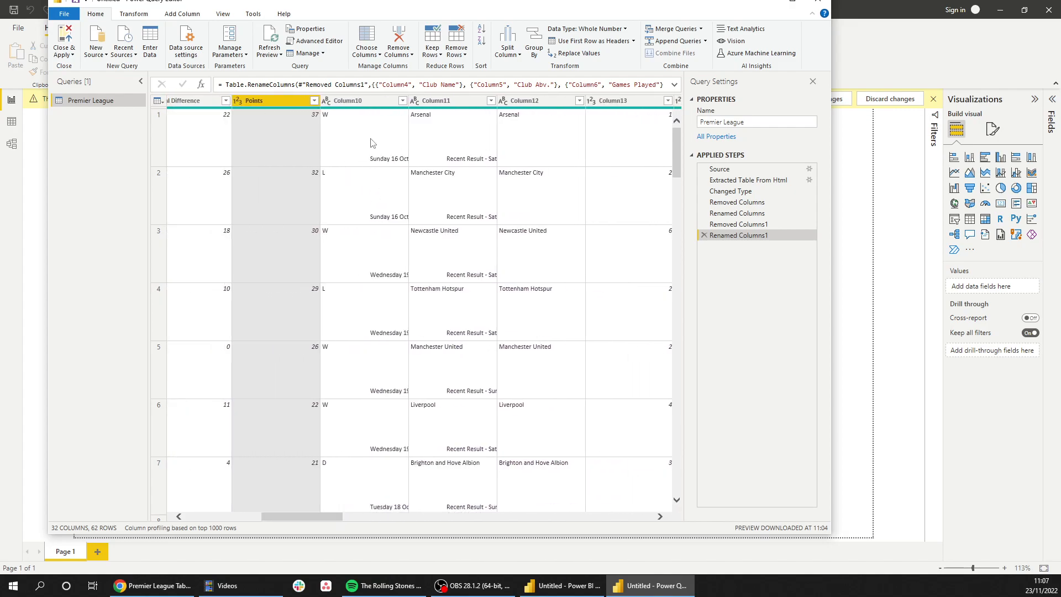
{"action": "left_click", "coordinate": [375, 104]}
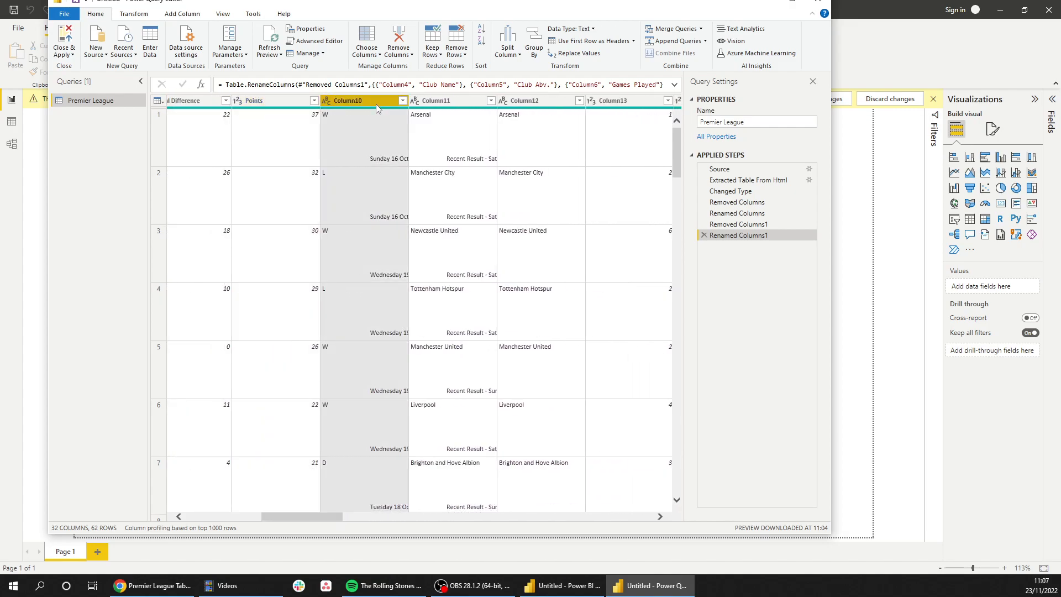
{"action": "left_click", "coordinate": [446, 101], "text": "shift"}
{"action": "left_click", "coordinate": [512, 101], "text": "shift"}
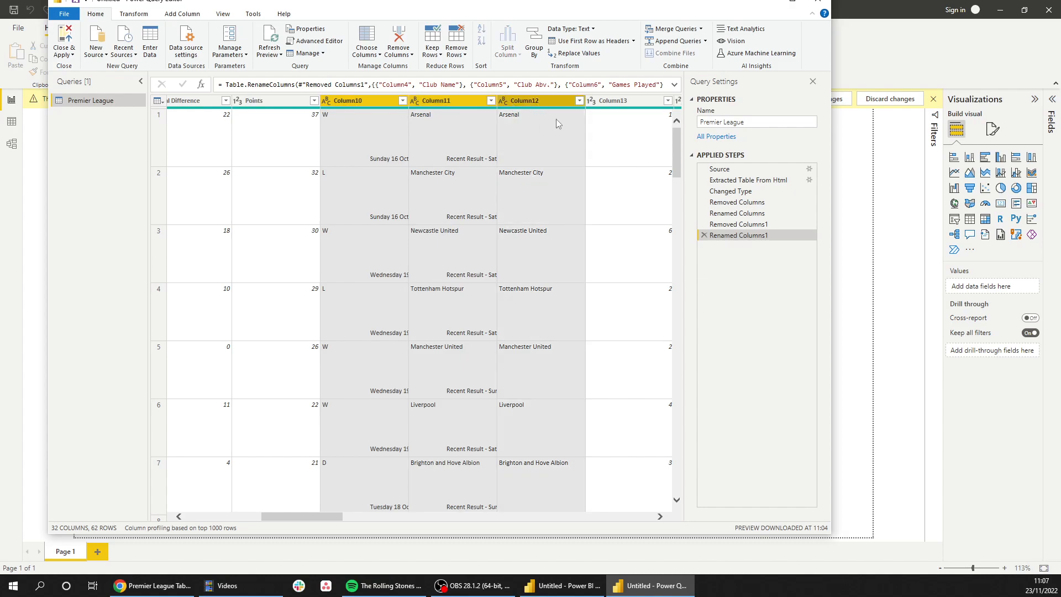
{"action": "right_click", "coordinate": [367, 100]}
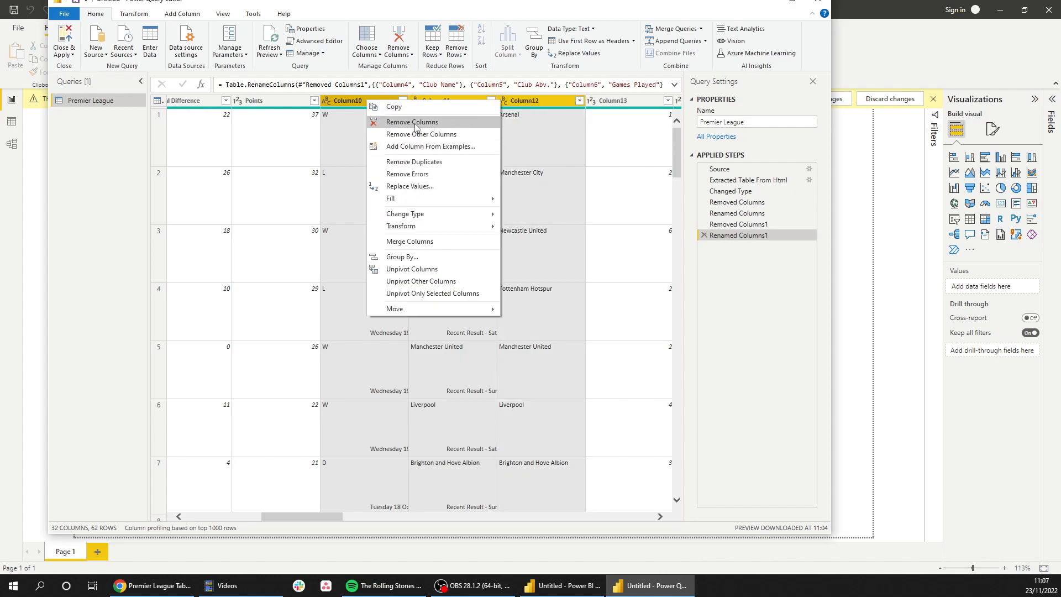
{"action": "left_click", "coordinate": [416, 124]}
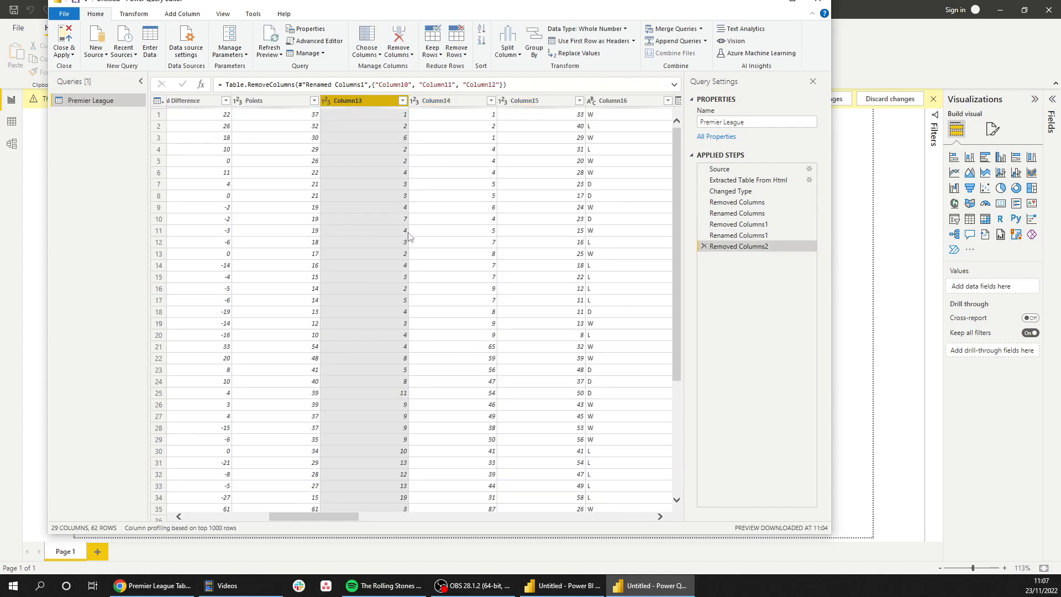
Check the league table headings on the Premier League website and rename Column13 as Games Drawn.
{"action": "left_click", "coordinate": [406, 231]}
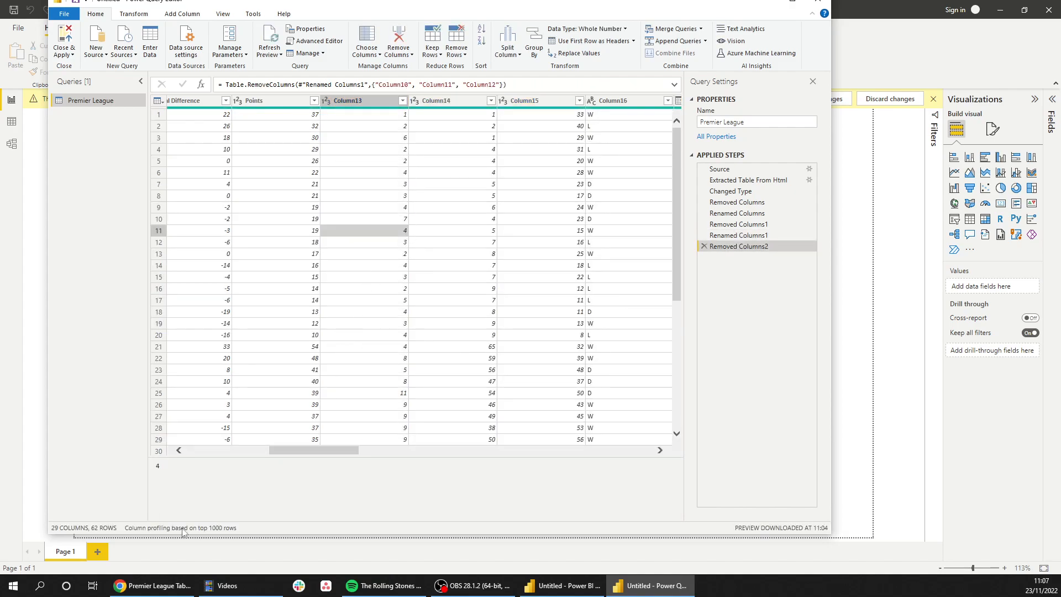
{"action": "left_click", "coordinate": [132, 591]}
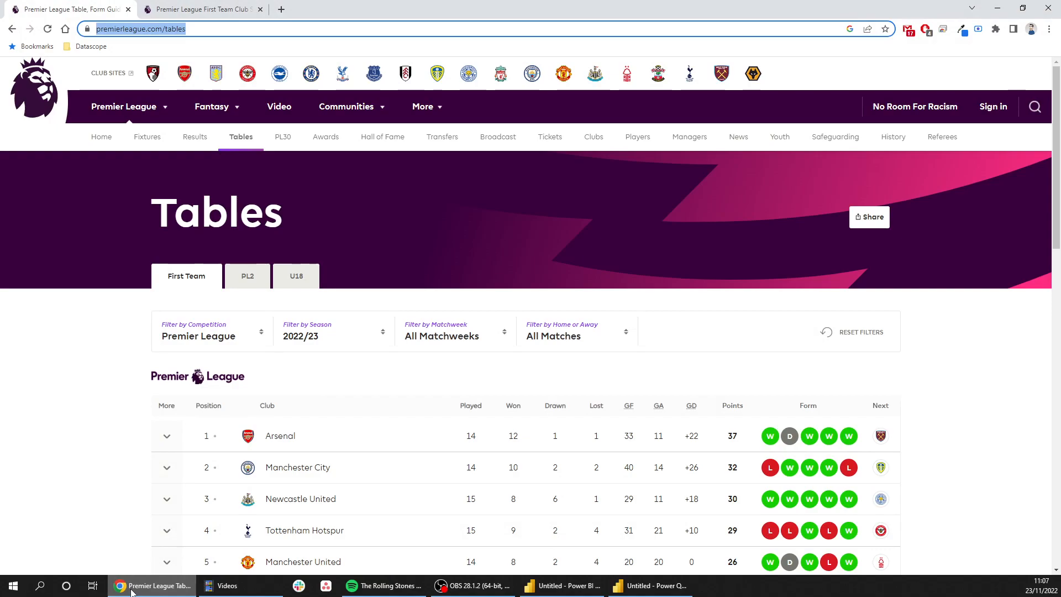
{"action": "left_click", "coordinate": [132, 590]}
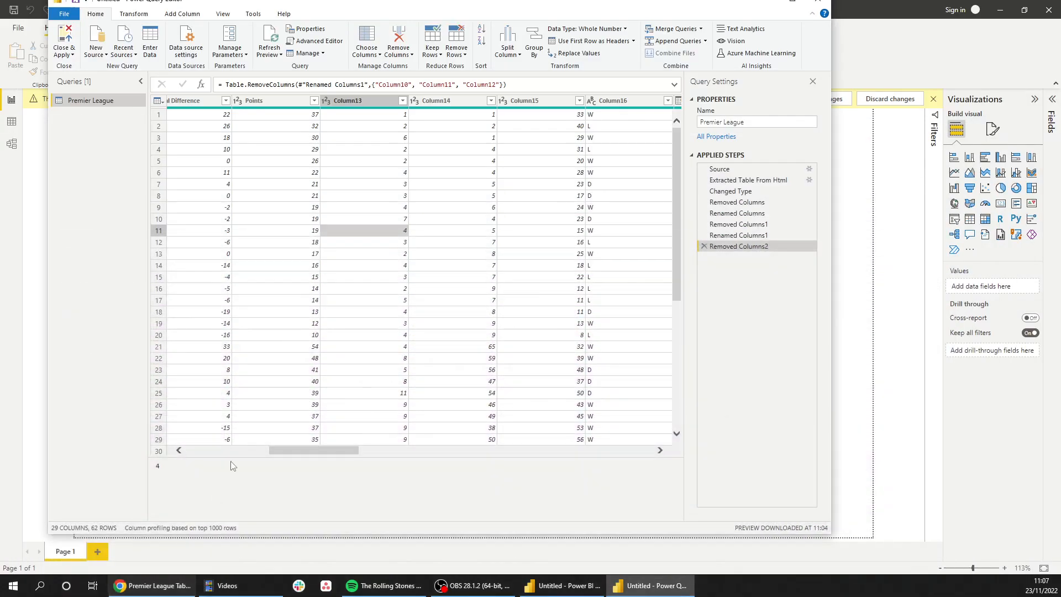
{"action": "right_click", "coordinate": [347, 102]}
{"action": "left_click", "coordinate": [380, 324]}
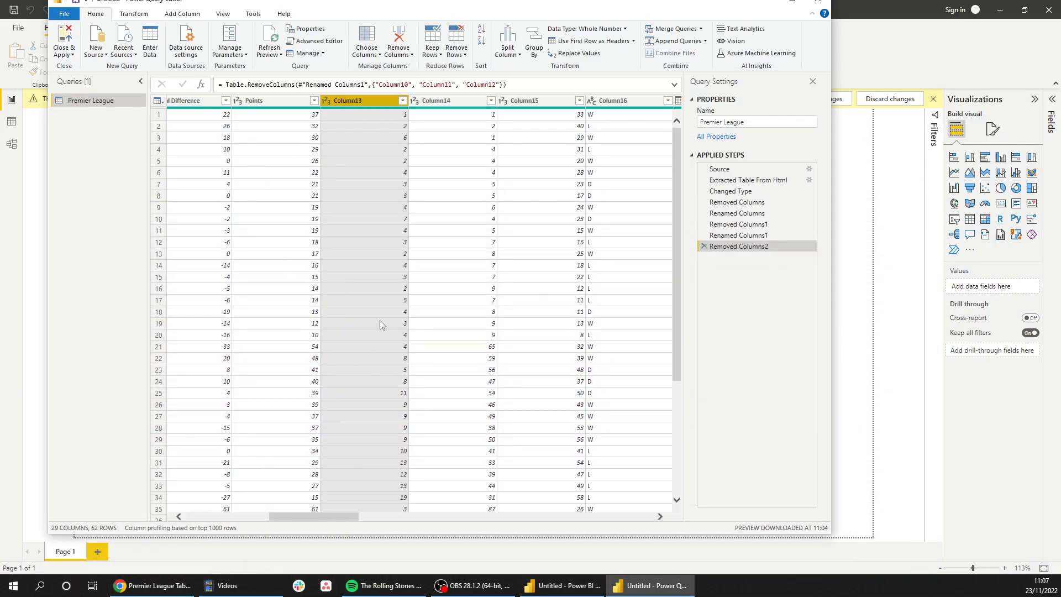
{"action": "type", "text": "Games"}
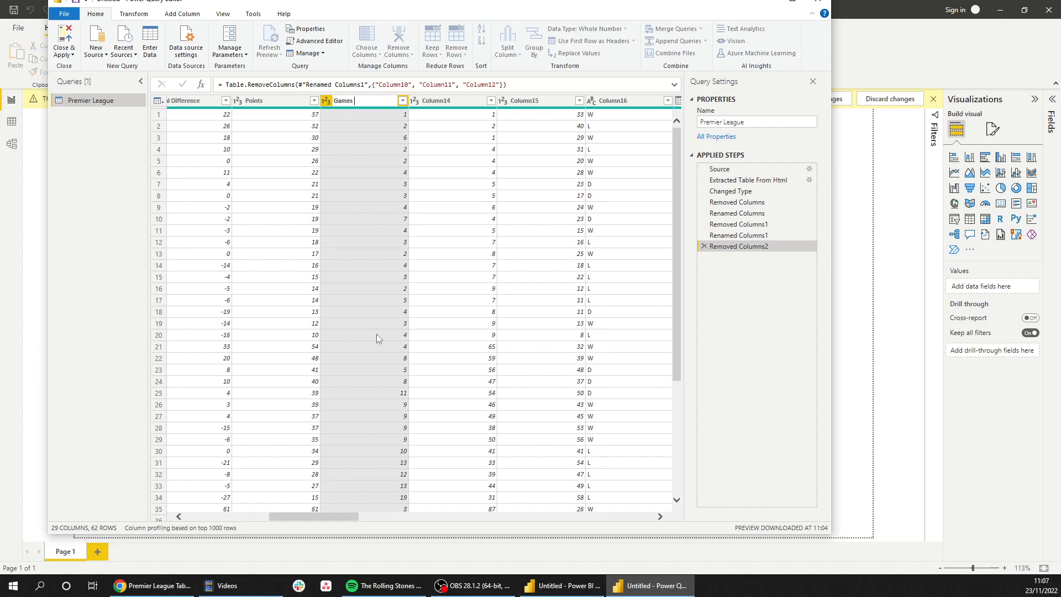
{"action": "key", "text": "Return"}
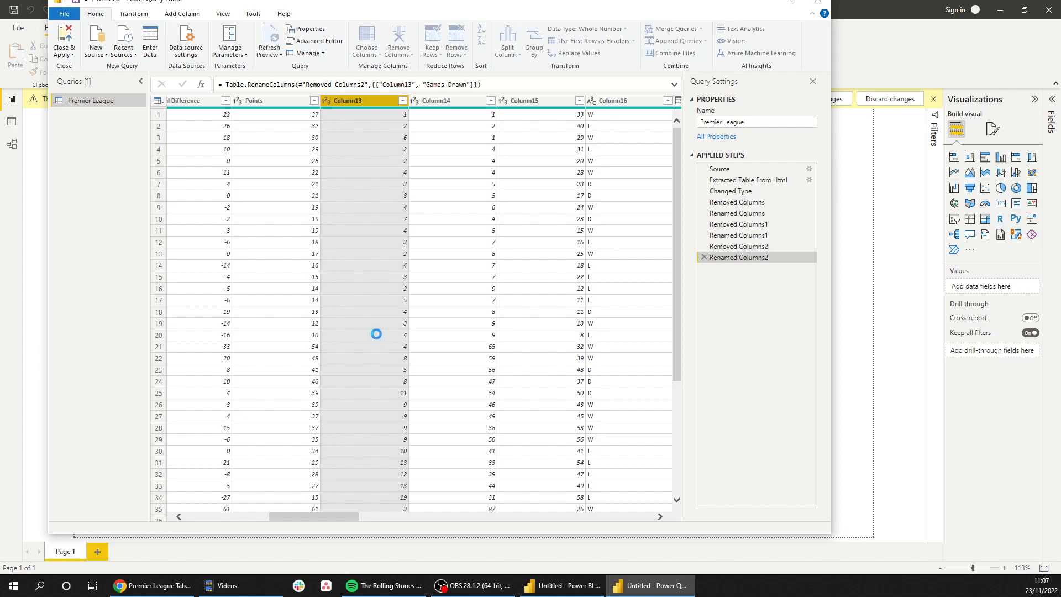
Compare Column14 with the league table on the website and rename it as Games Lost.
{"action": "left_click", "coordinate": [150, 586]}
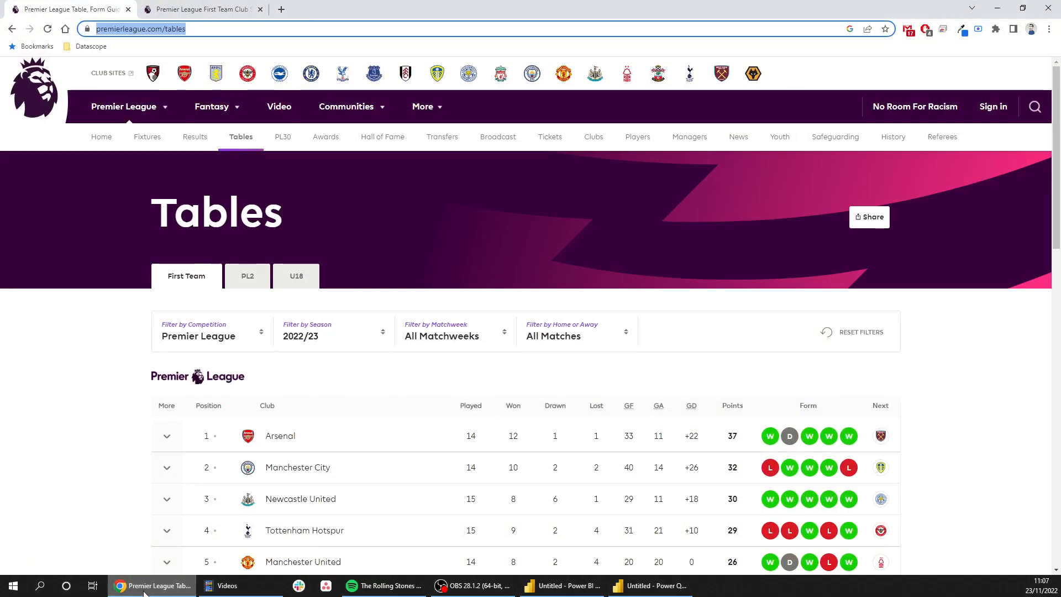
{"action": "left_click", "coordinate": [145, 589]}
{"action": "right_click", "coordinate": [454, 105]}
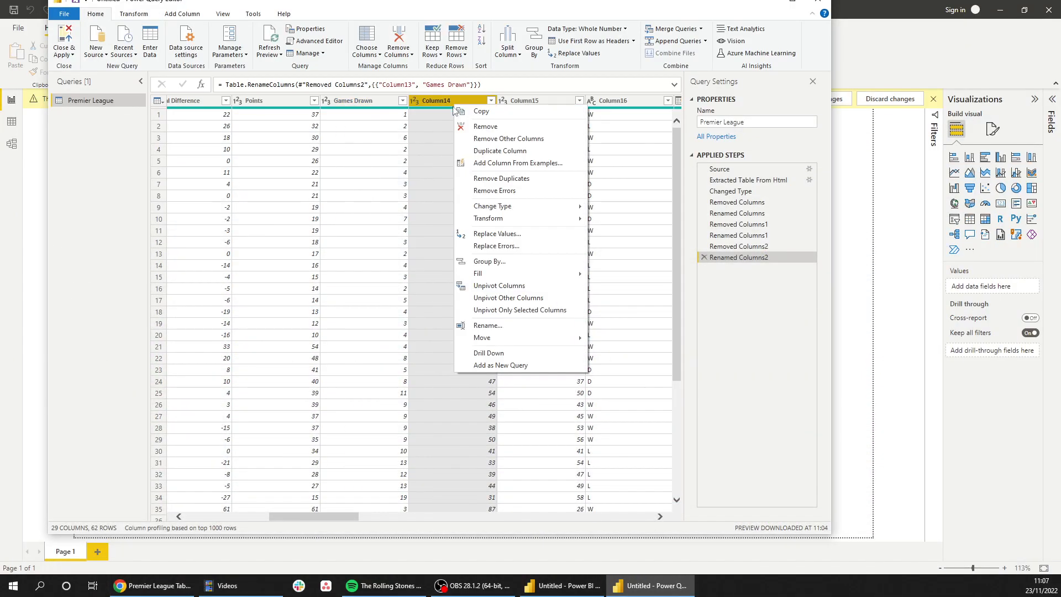
{"action": "left_click", "coordinate": [488, 325]}
{"action": "type", "text": "Games Lost"}
{"action": "key", "text": "Return"}
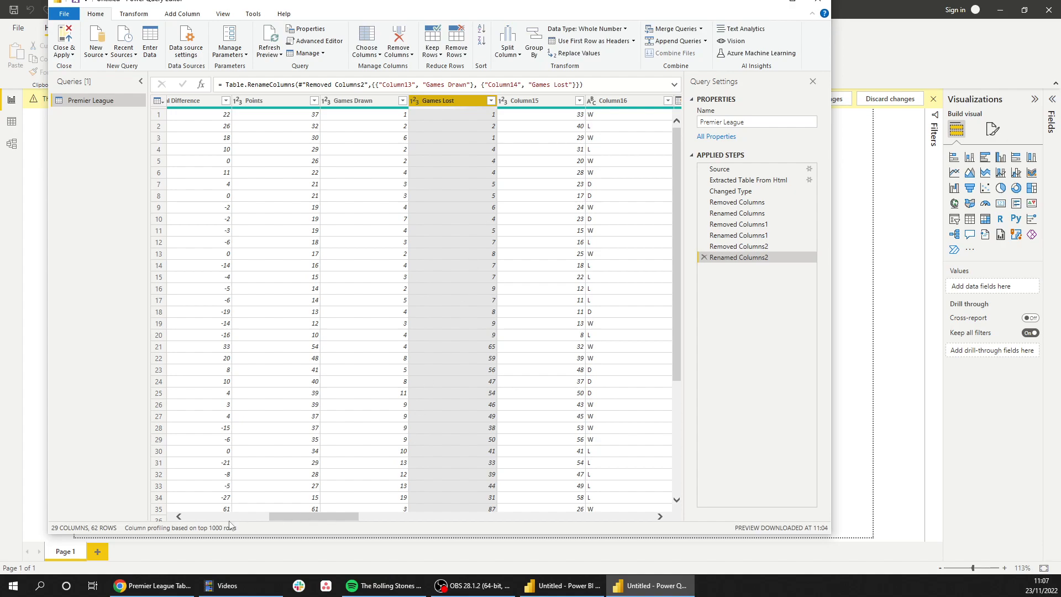
Compare Column15 with the league table on the website and rename it as Goals For.
{"action": "left_click", "coordinate": [163, 586]}
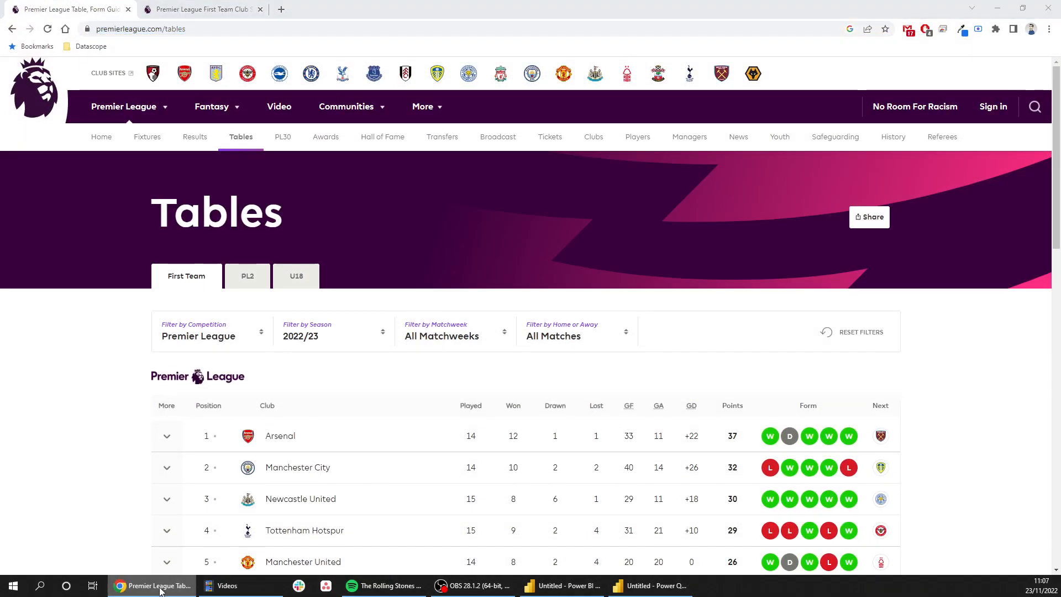
{"action": "left_click", "coordinate": [160, 588]}
{"action": "right_click", "coordinate": [527, 101]}
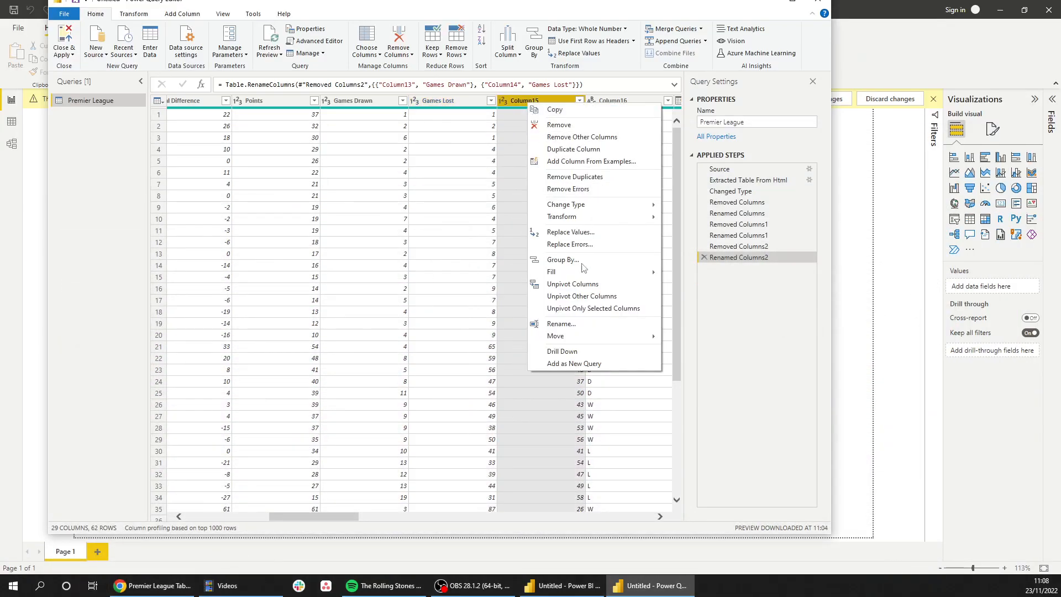
{"action": "left_click", "coordinate": [561, 322]}
{"action": "type", "text": "Go"}
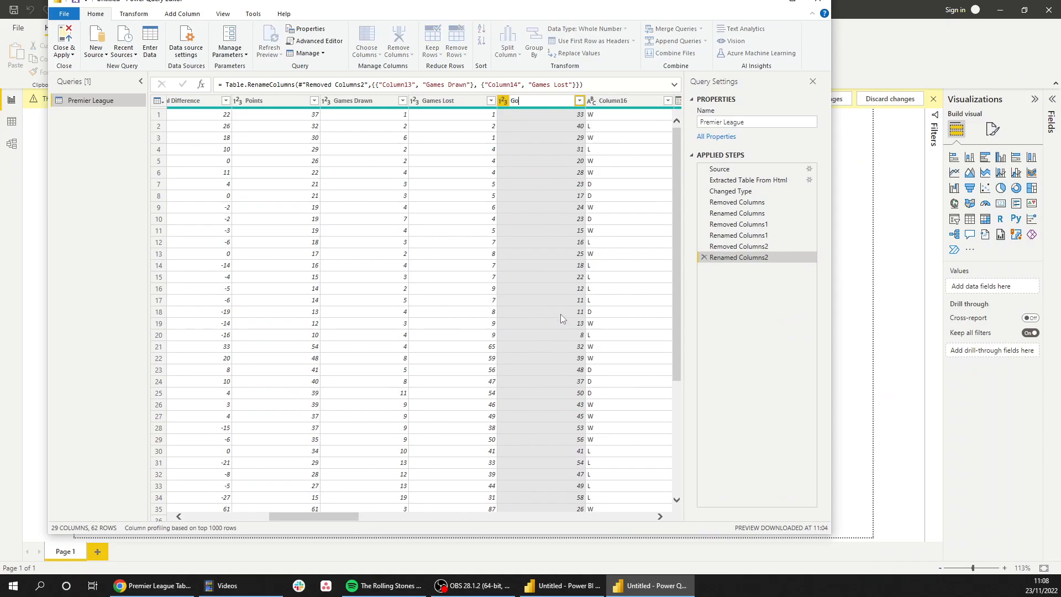
{"action": "type", "text": "als For"}
{"action": "key", "text": "Return"}
Remove Column16, Column17, Column18 and Column19 together from the Premier League query.
{"action": "left_click_drag", "start_coordinate": [295, 518], "coordinate": [346, 518]}
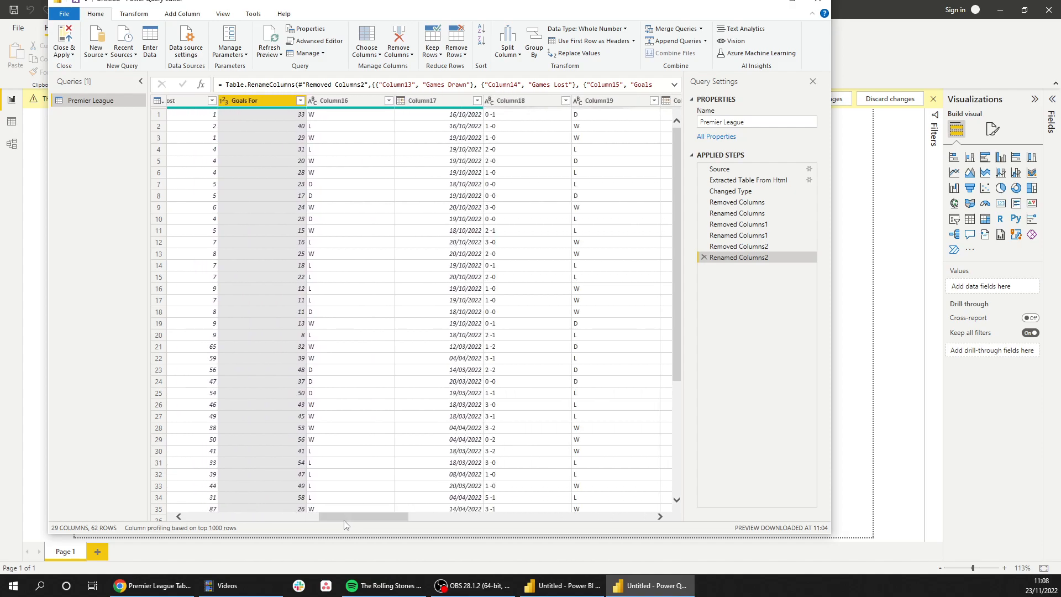
{"action": "left_click", "coordinate": [366, 98]}
{"action": "left_click", "coordinate": [445, 101], "text": "ctrl"}
{"action": "left_click", "coordinate": [508, 99], "text": "ctrl"}
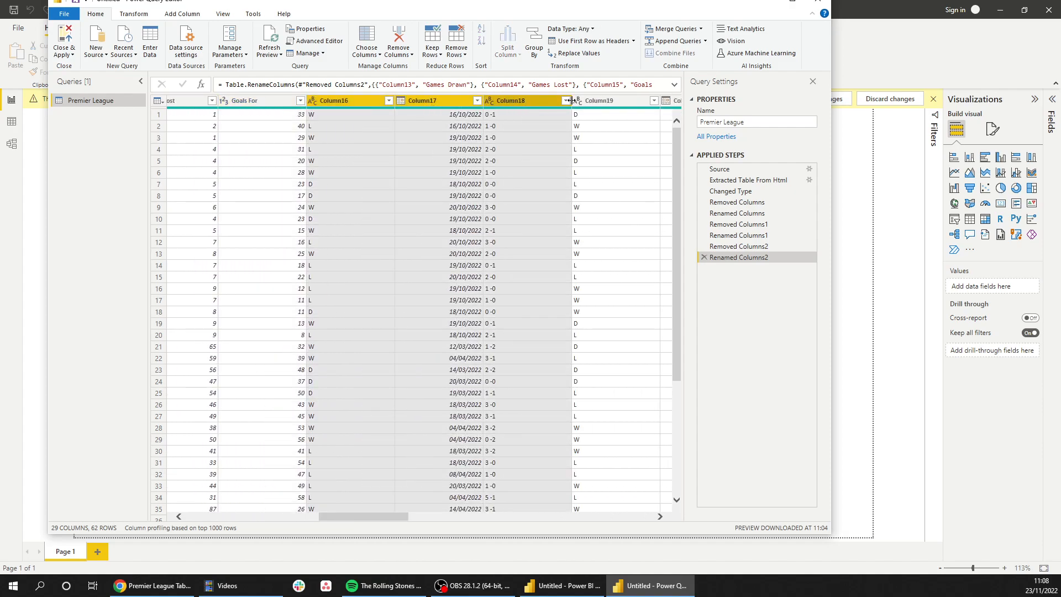
{"action": "left_click", "coordinate": [590, 101], "text": "ctrl"}
{"action": "right_click", "coordinate": [590, 103]}
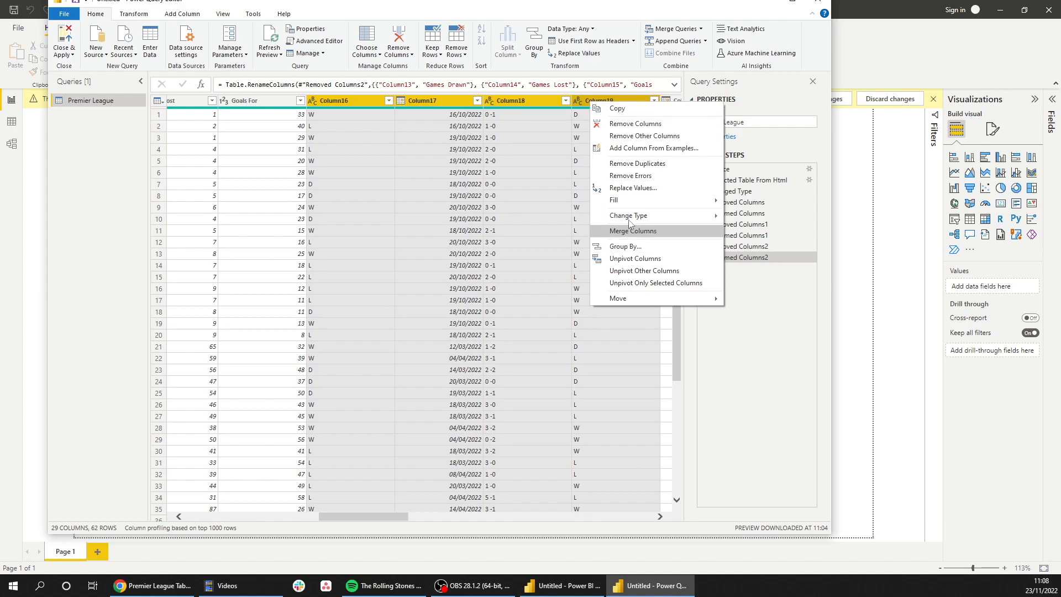
{"action": "left_click", "coordinate": [617, 125]}
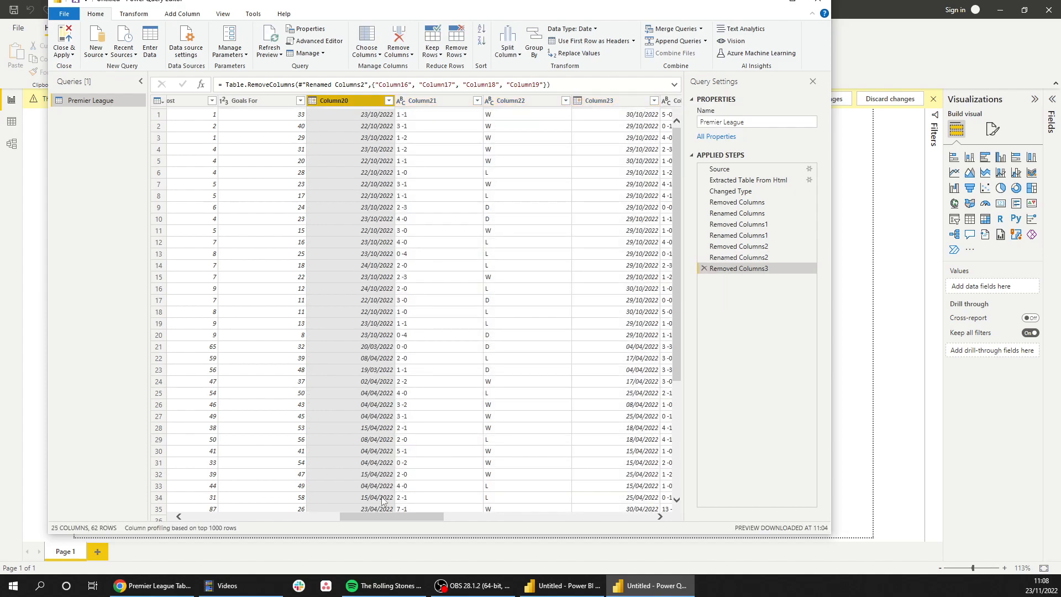
{"action": "left_click", "coordinate": [440, 324]}
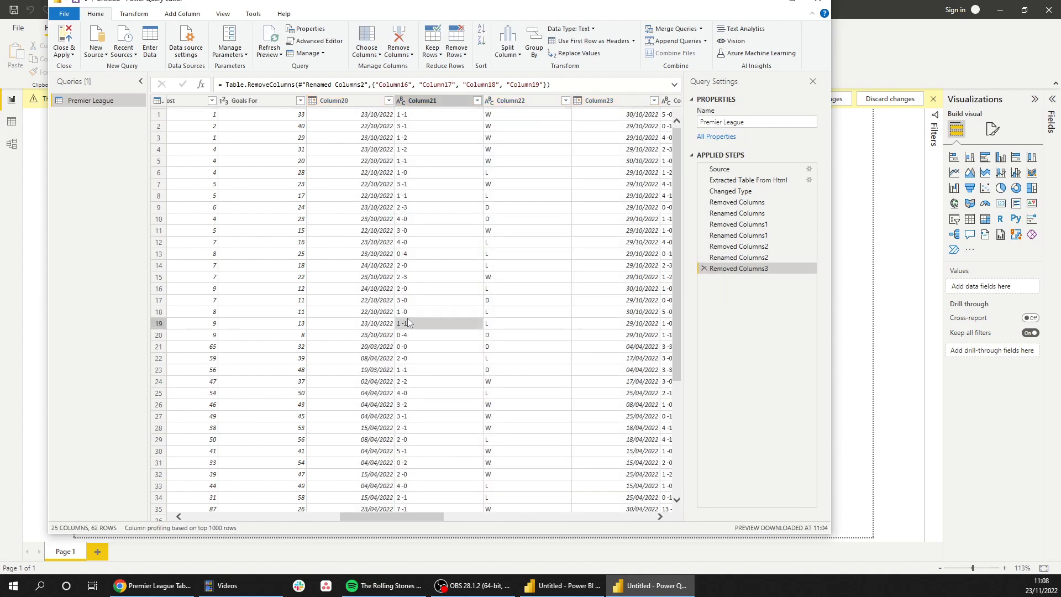
{"action": "left_click", "coordinate": [602, 100]}
{"action": "left_click", "coordinate": [511, 100], "text": "ctrl"}
{"action": "left_click", "coordinate": [416, 99], "text": "ctrl"}
{"action": "left_click", "coordinate": [357, 103]}
{"action": "right_click", "coordinate": [356, 162]}
Remove Column20, Column21, Column22 and Column23 together from the Premier League query.
{"action": "left_click", "coordinate": [361, 101]}
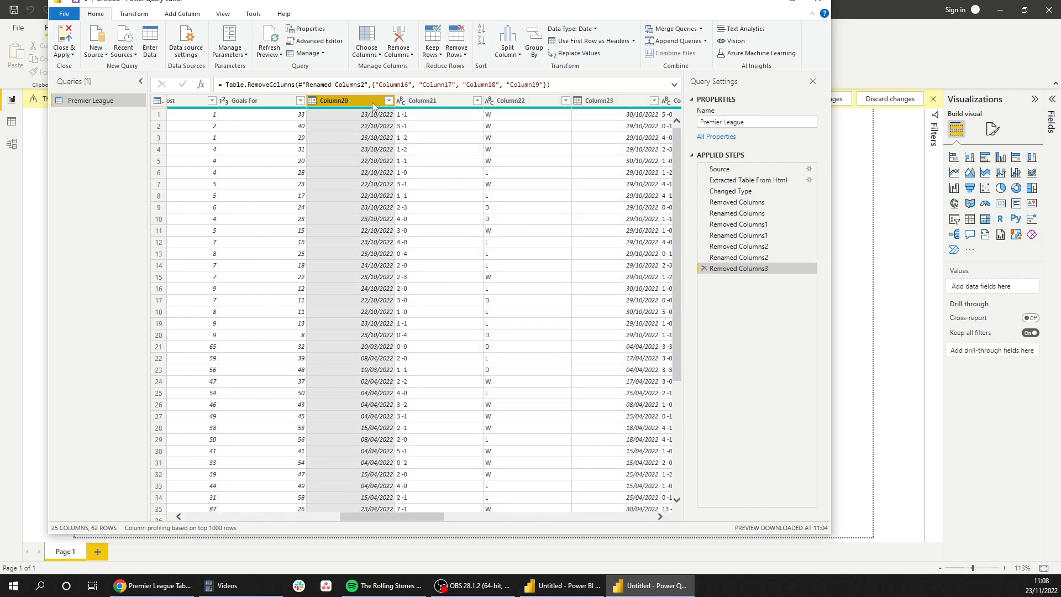
{"action": "left_click", "coordinate": [418, 101], "text": "ctrl"}
{"action": "left_click", "coordinate": [516, 102], "text": "ctrl"}
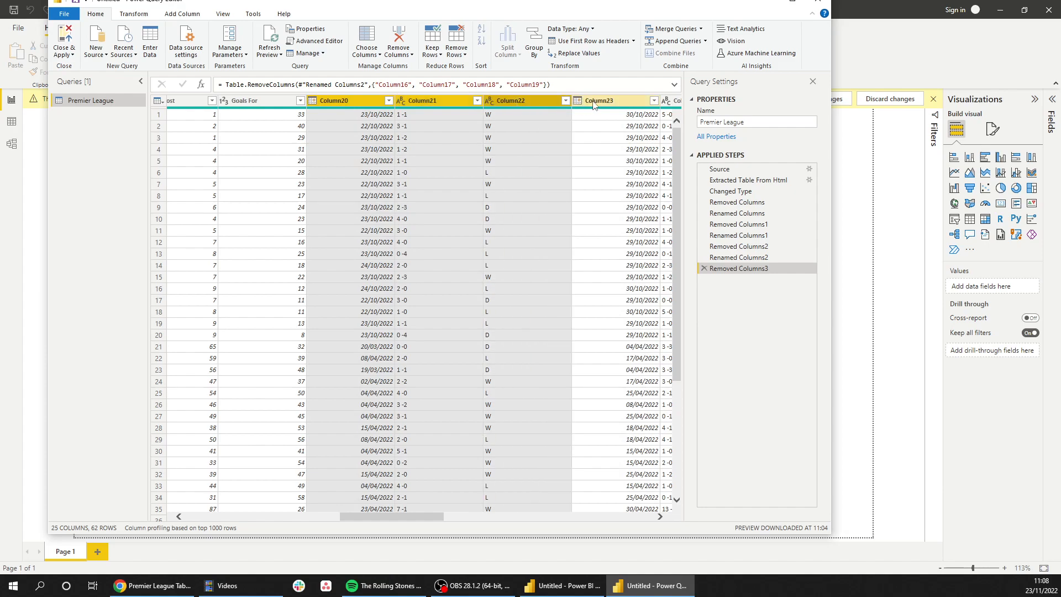
{"action": "left_click", "coordinate": [593, 102], "text": "ctrl"}
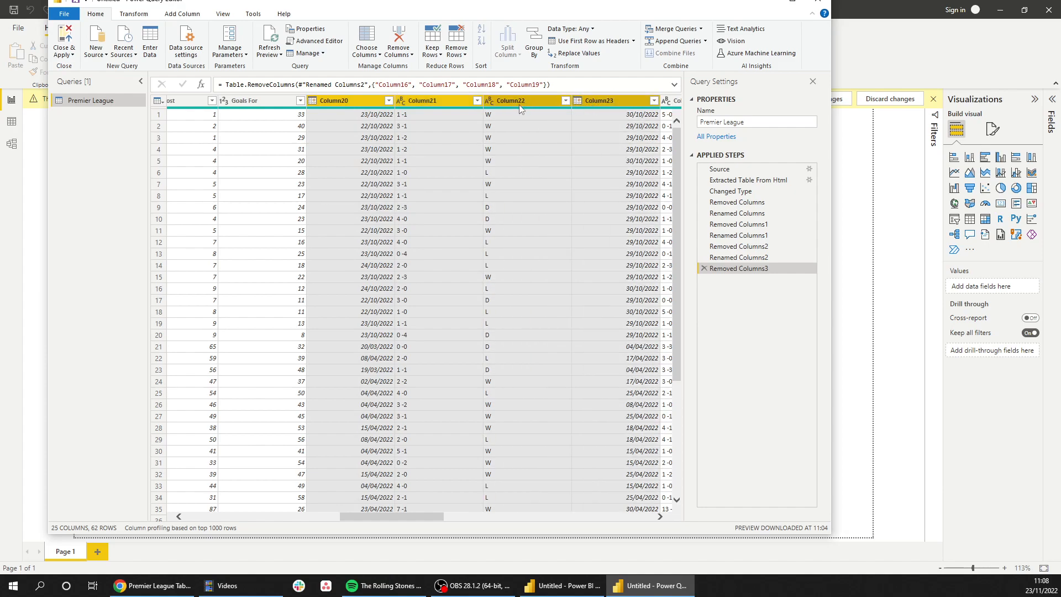
{"action": "right_click", "coordinate": [422, 101]}
{"action": "left_click", "coordinate": [440, 123]}
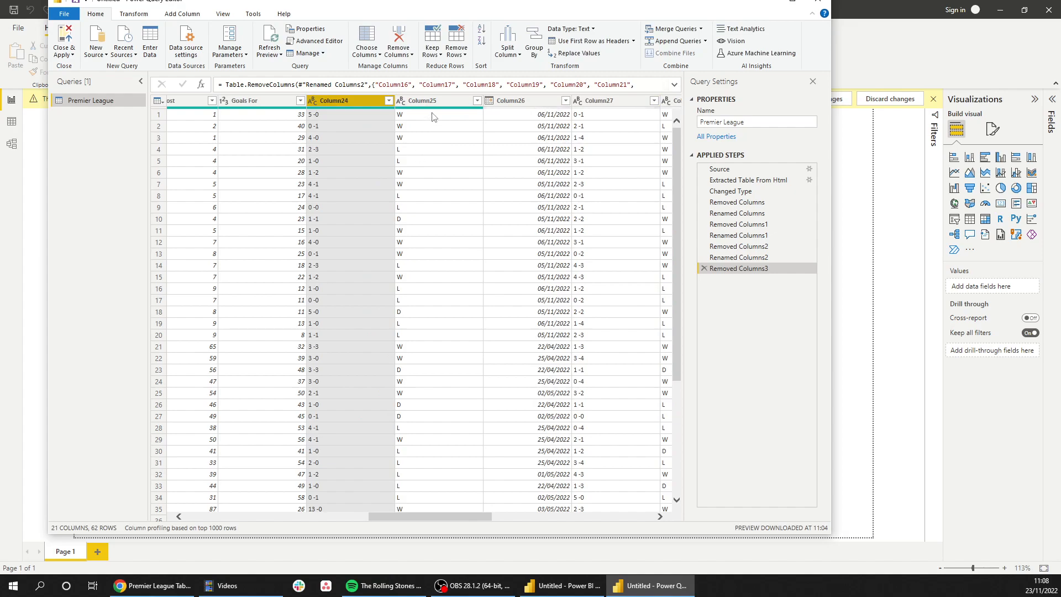
Remove Column24, Column25, Column26 and Column27 together from the Premier League query.
{"action": "left_click", "coordinate": [434, 103], "text": "ctrl"}
{"action": "left_click", "coordinate": [520, 103], "text": "ctrl"}
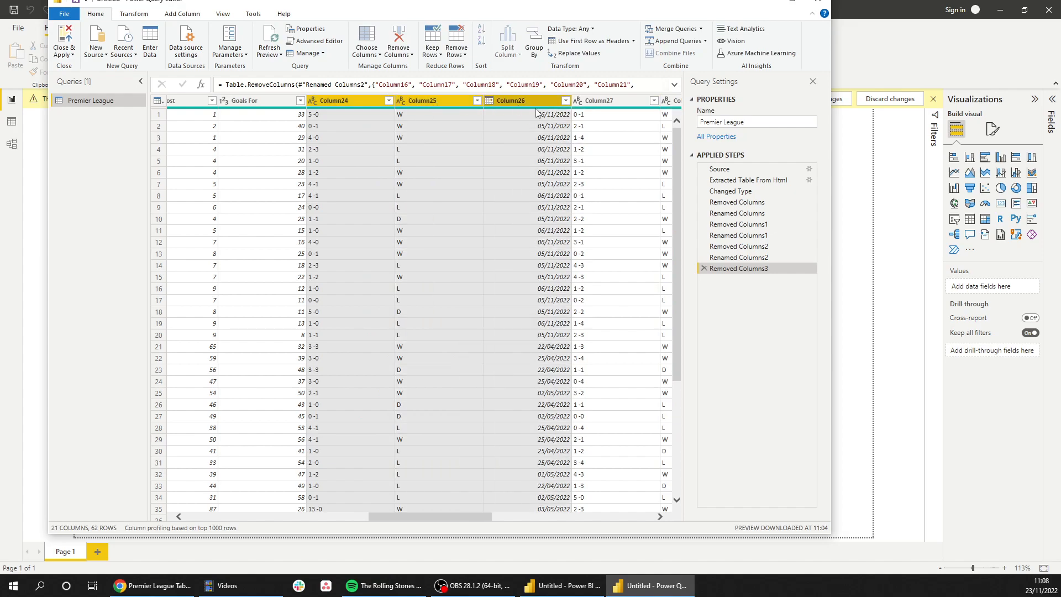
{"action": "left_click", "coordinate": [586, 104], "text": "ctrl"}
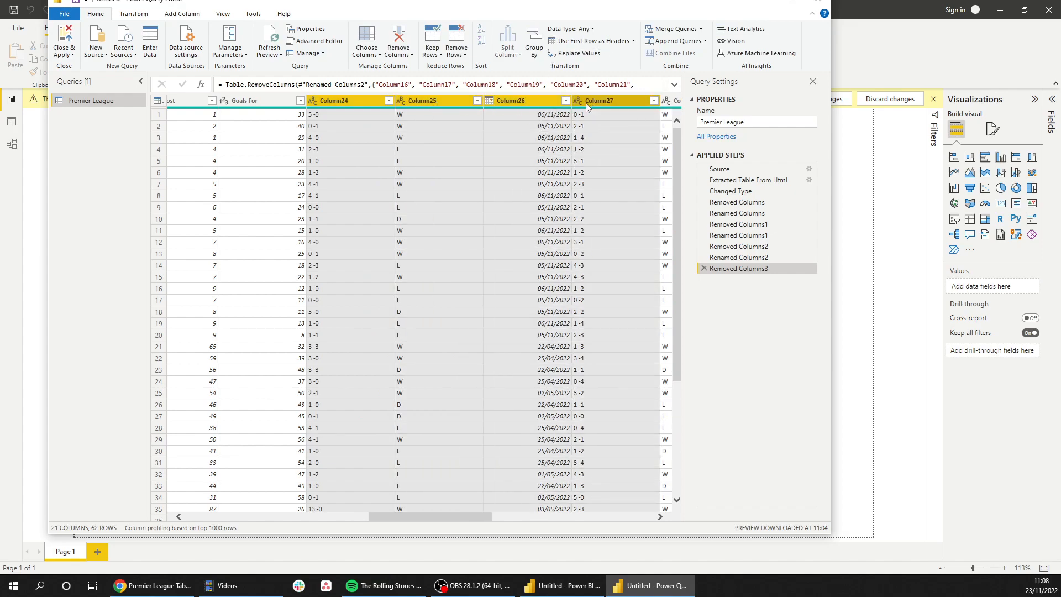
{"action": "right_click", "coordinate": [517, 101]}
{"action": "left_click", "coordinate": [549, 130]}
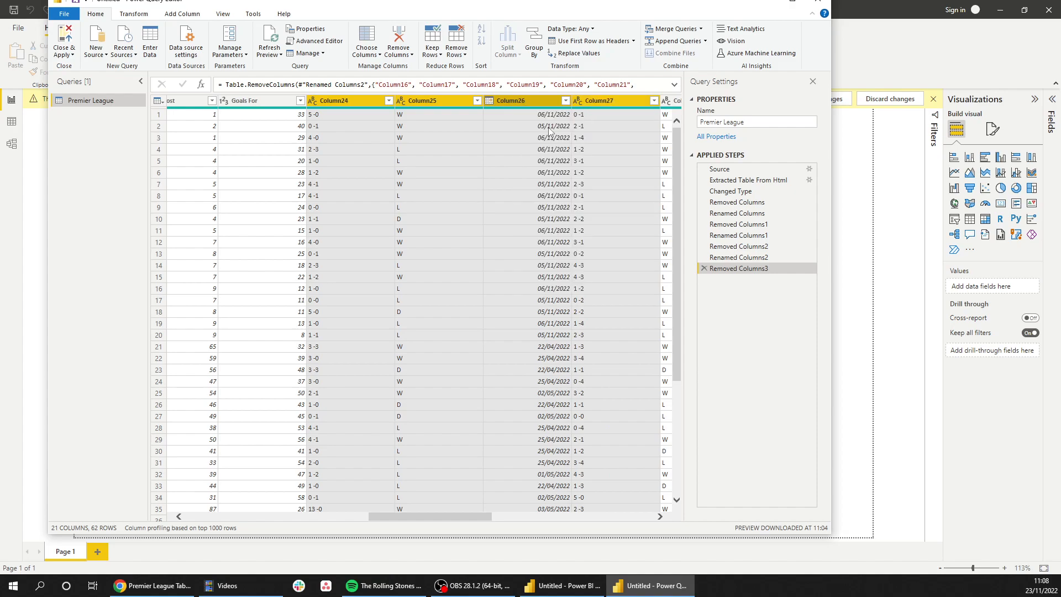
Remove Column28, Column29, Column30 and Column31 together from the Premier League query.
{"action": "left_click", "coordinate": [422, 101], "text": "ctrl"}
{"action": "left_click", "coordinate": [511, 100], "text": "ctrl"}
{"action": "left_click", "coordinate": [601, 104], "text": "ctrl"}
{"action": "right_click", "coordinate": [601, 104]}
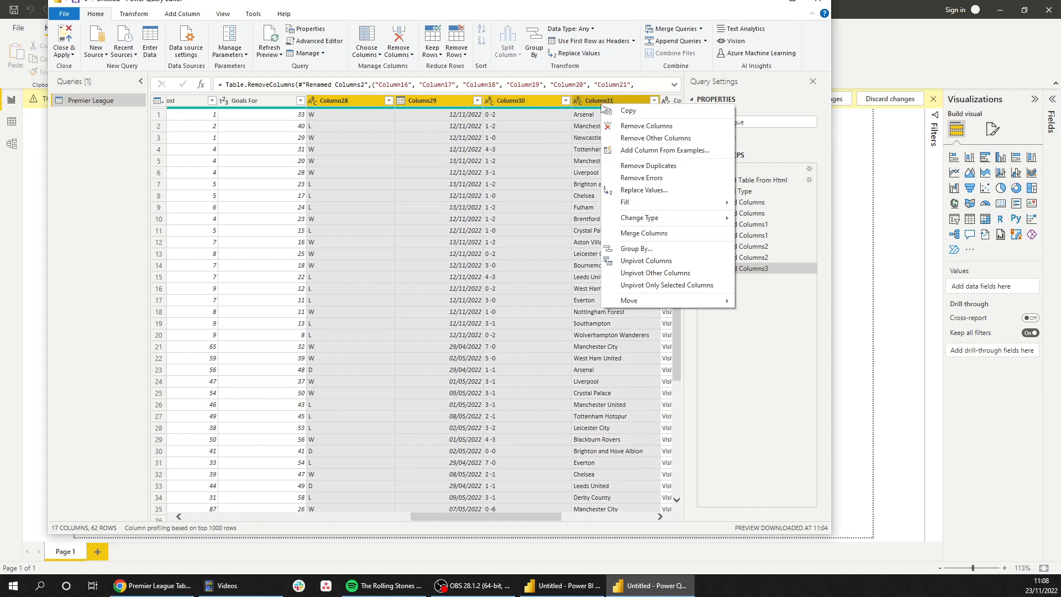
{"action": "left_click", "coordinate": [633, 125]}
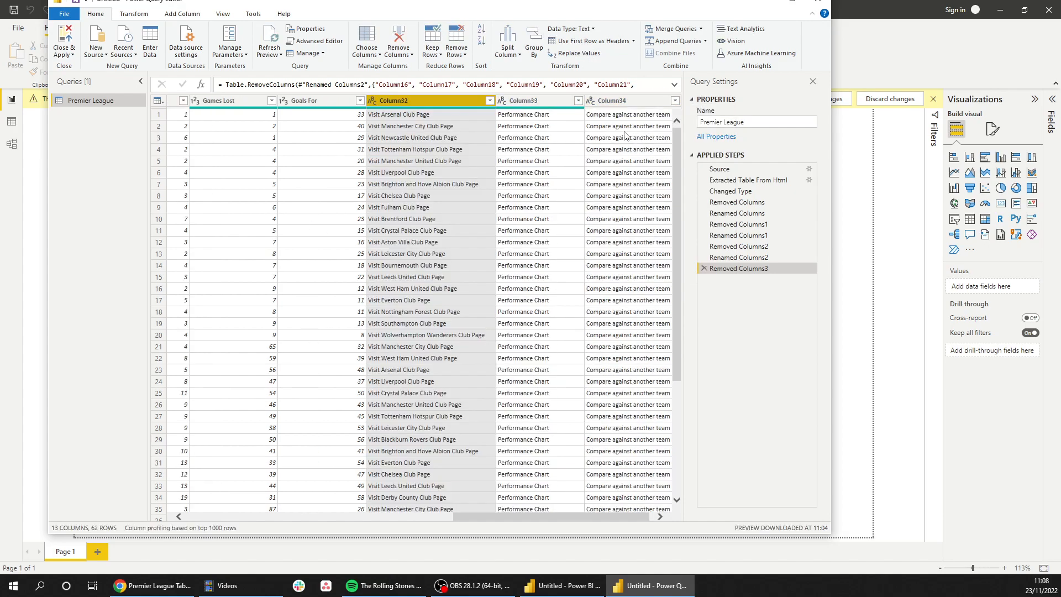
Remove the remaining unneeded columns, Column32, Column33 and Column34, from the Premier League query.
{"action": "left_click", "coordinate": [539, 102], "text": "ctrl"}
{"action": "left_click", "coordinate": [608, 102], "text": "ctrl"}
{"action": "right_click", "coordinate": [607, 107]}
{"action": "left_click", "coordinate": [614, 125]}
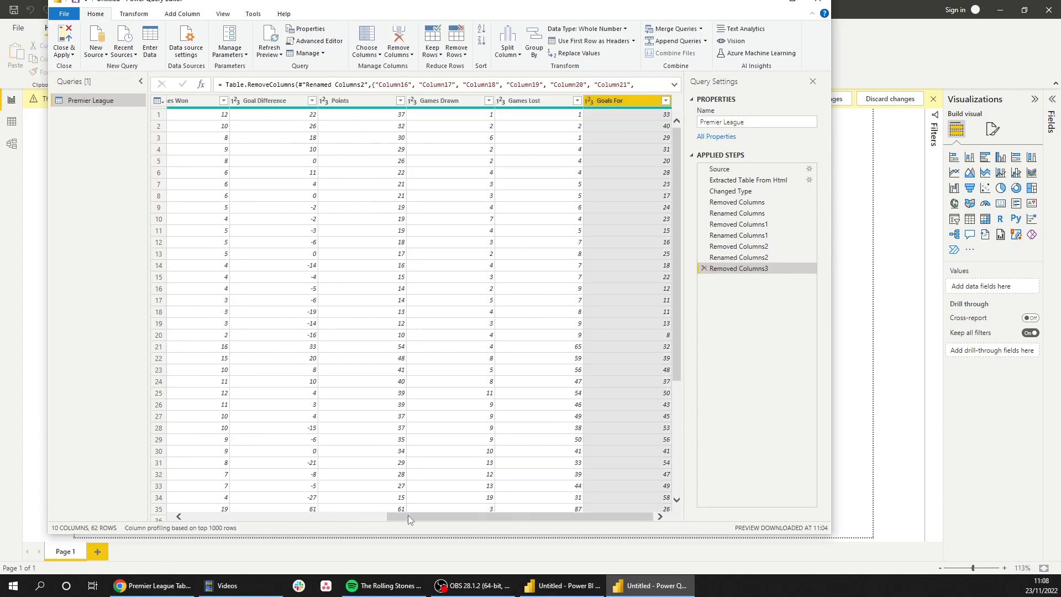
Review the surplus rows below the 20 Premier League clubs and remove the bottom 41 rows from the query.
{"action": "left_click_drag", "start_coordinate": [478, 521], "coordinate": [171, 522]}
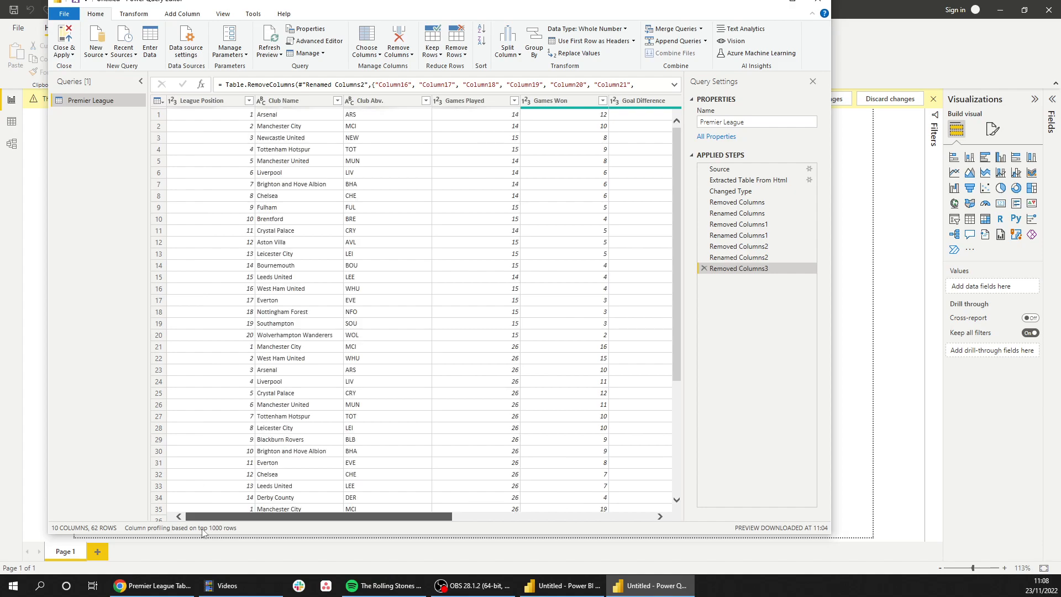
{"action": "left_click", "coordinate": [158, 346]}
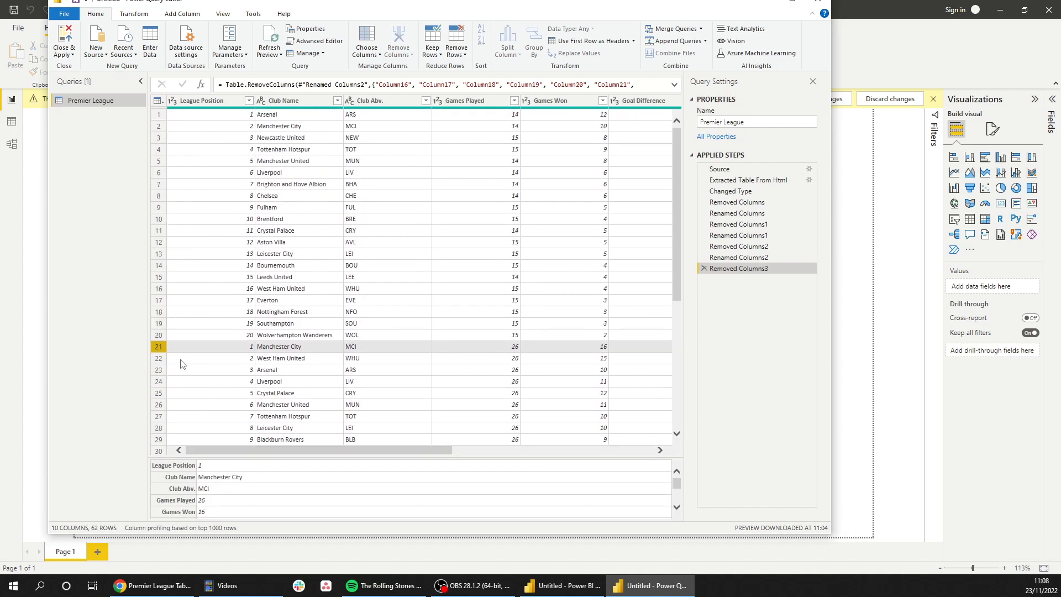
{"action": "scroll", "coordinate": [186, 348], "scroll_direction": "down", "scroll_amount": 10}
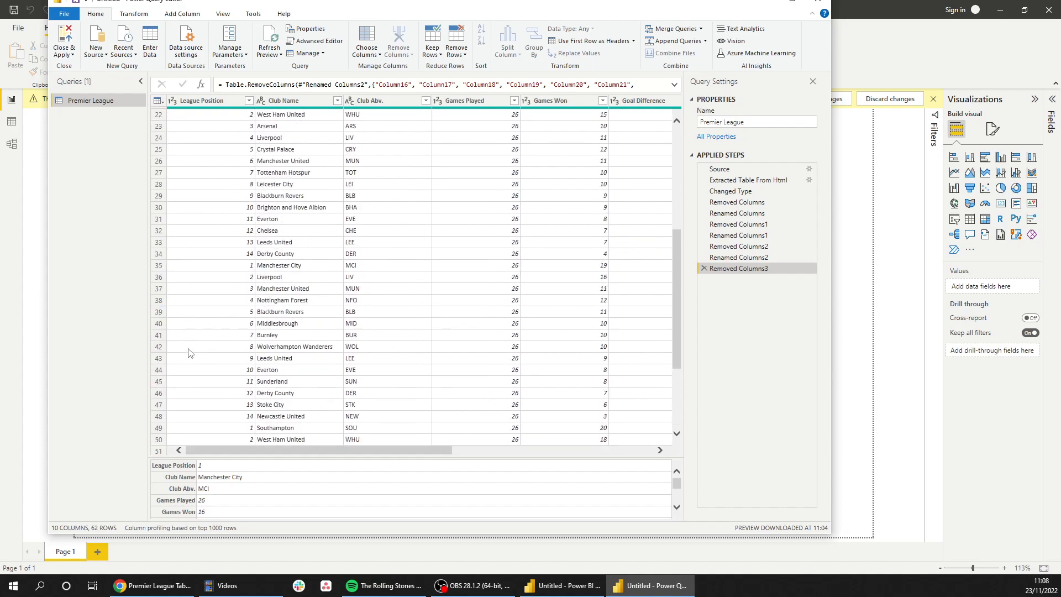
{"action": "scroll", "coordinate": [186, 359], "scroll_direction": "up", "scroll_amount": 9}
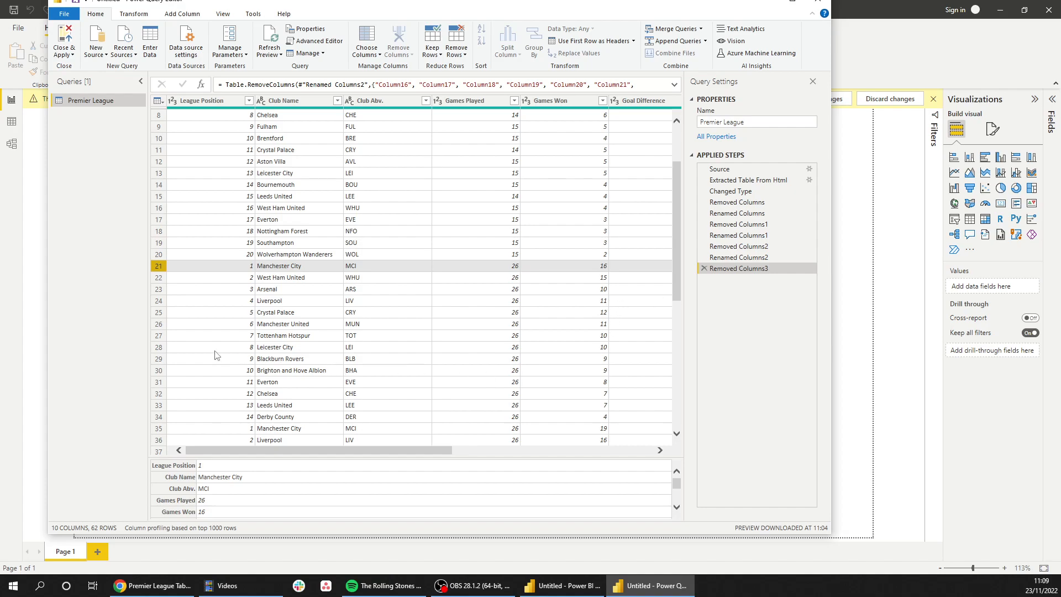
{"action": "scroll", "coordinate": [215, 356], "scroll_direction": "down", "scroll_amount": 9}
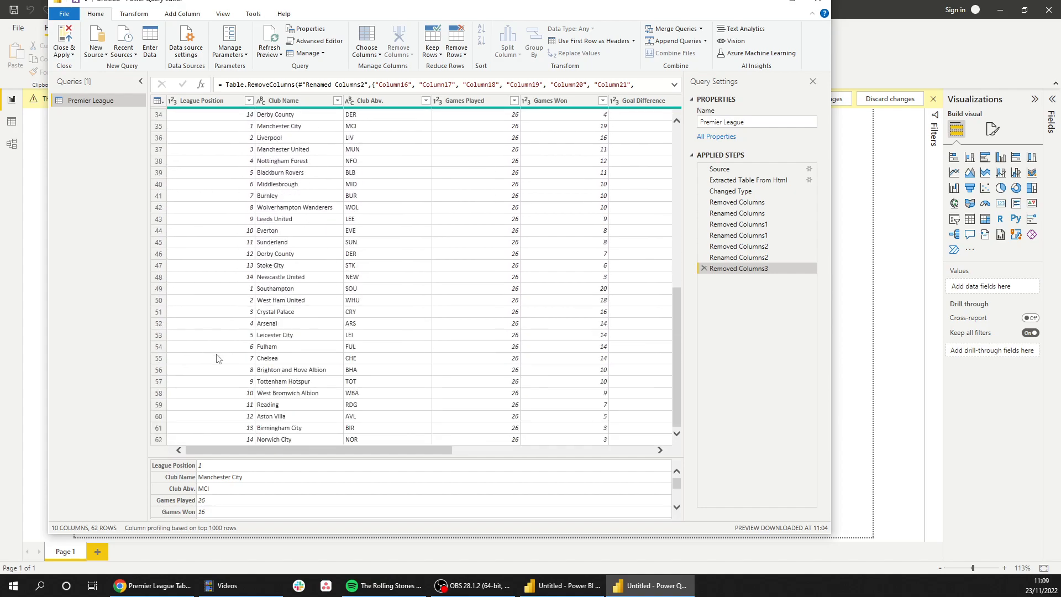
{"action": "scroll", "coordinate": [217, 358], "scroll_direction": "up", "scroll_amount": 9}
{"action": "scroll", "coordinate": [215, 347], "scroll_direction": "down", "scroll_amount": 9}
{"action": "left_click", "coordinate": [459, 51]}
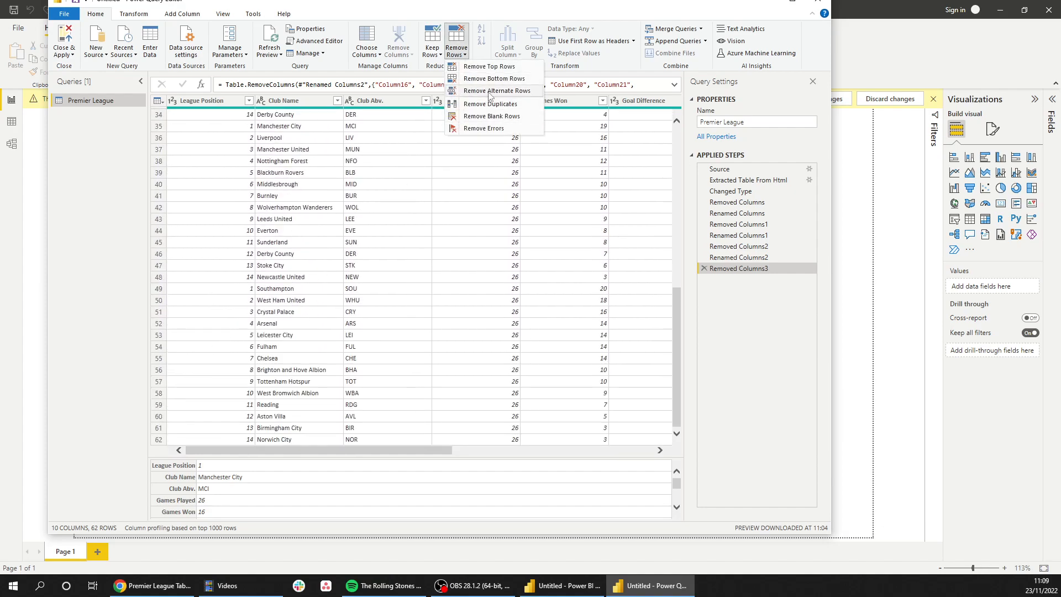
{"action": "left_click", "coordinate": [489, 91]}
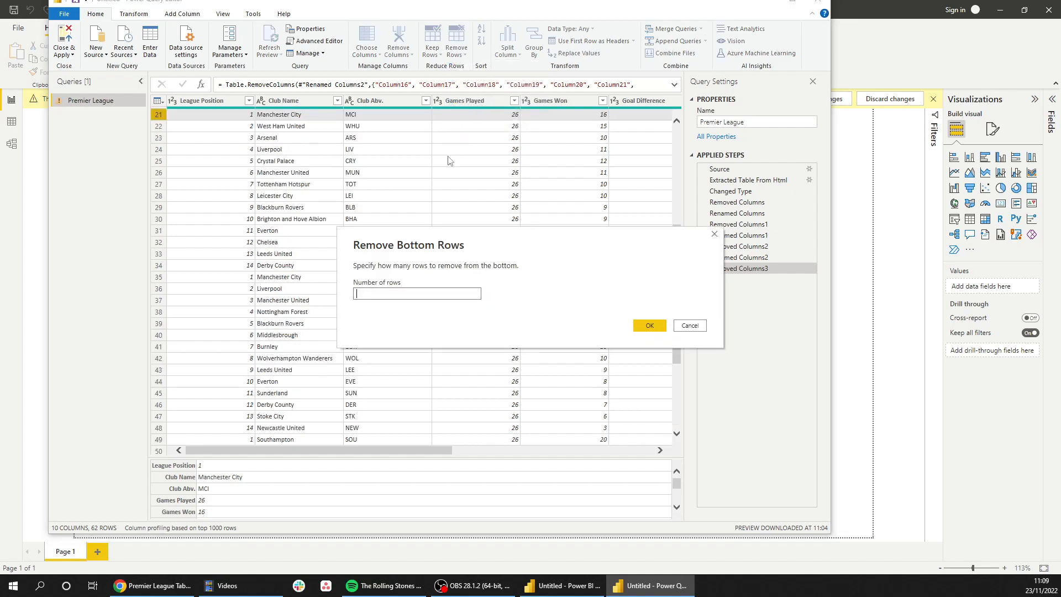
{"action": "left_click", "coordinate": [642, 327]}
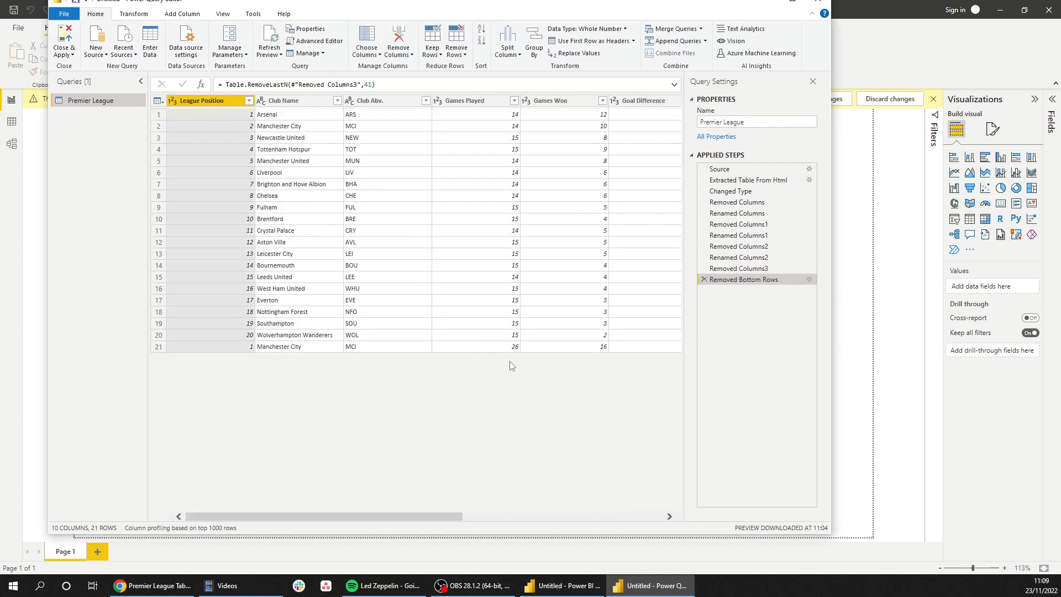
Remove the 1 remaining surplus row from the bottom of the Premier League query.
{"action": "left_click", "coordinate": [311, 256]}
{"action": "left_click", "coordinate": [463, 54]}
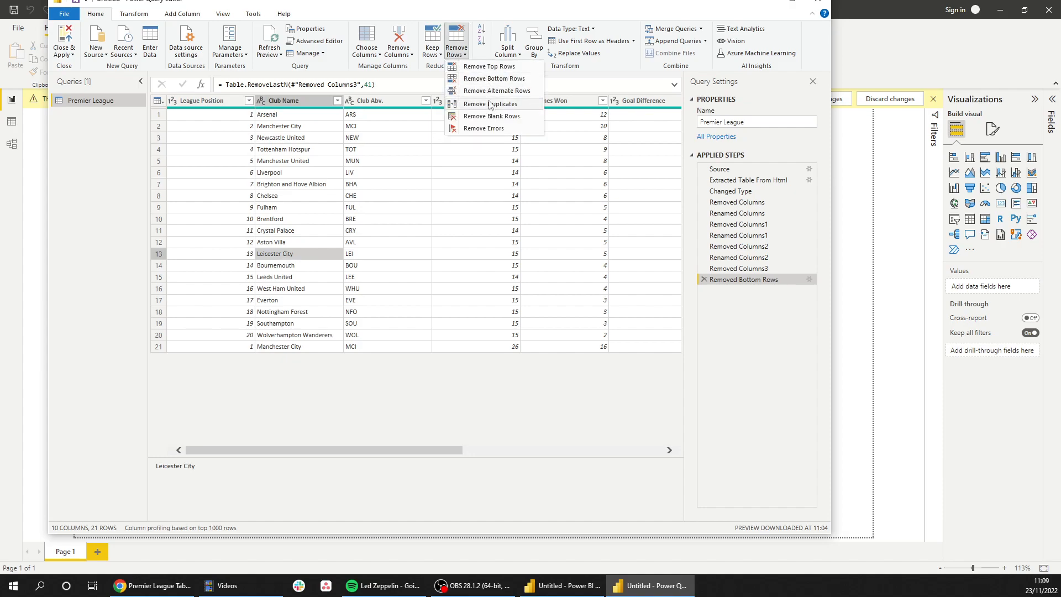
{"action": "left_click", "coordinate": [494, 78]}
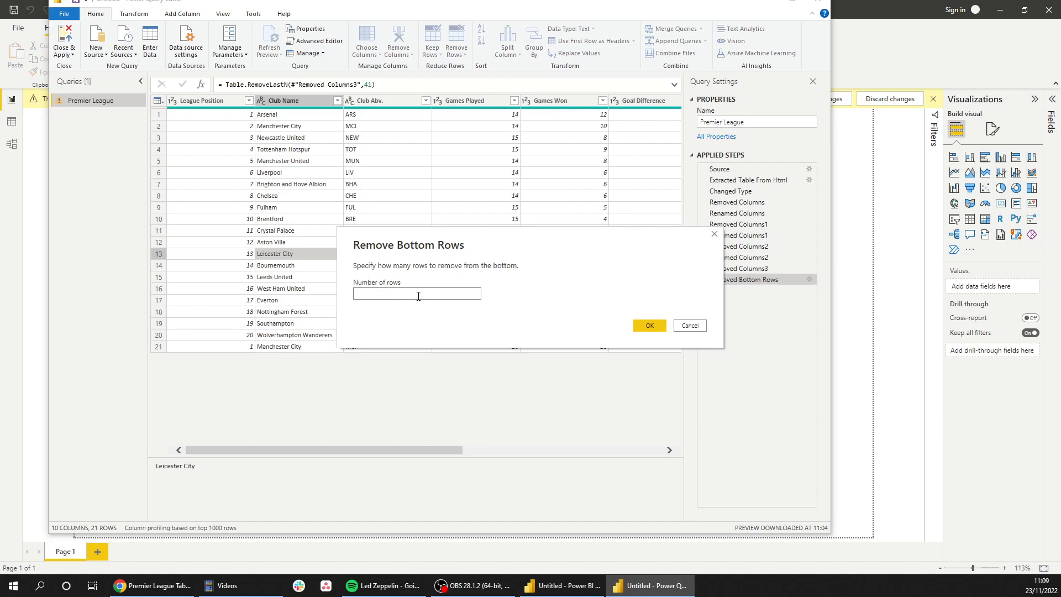
{"action": "type", "text": "1"}
{"action": "left_click", "coordinate": [645, 325]}
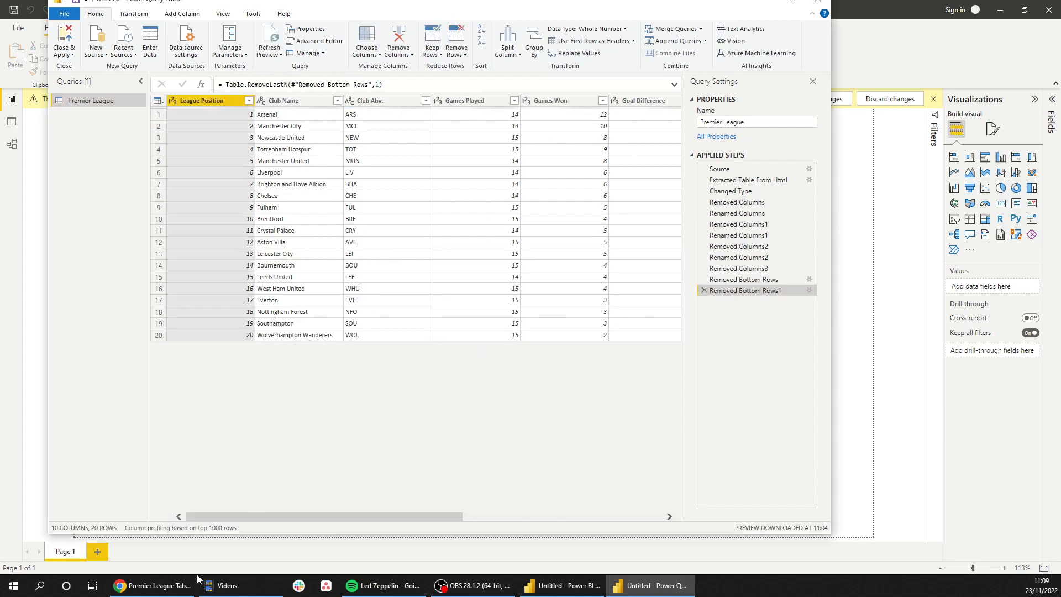
Switch to Chrome and check the last clubs in the premierleague.com table against the end of the query.
{"action": "key", "text": "alt+Tab"}
{"action": "scroll", "coordinate": [196, 382], "scroll_direction": "down", "scroll_amount": 15}
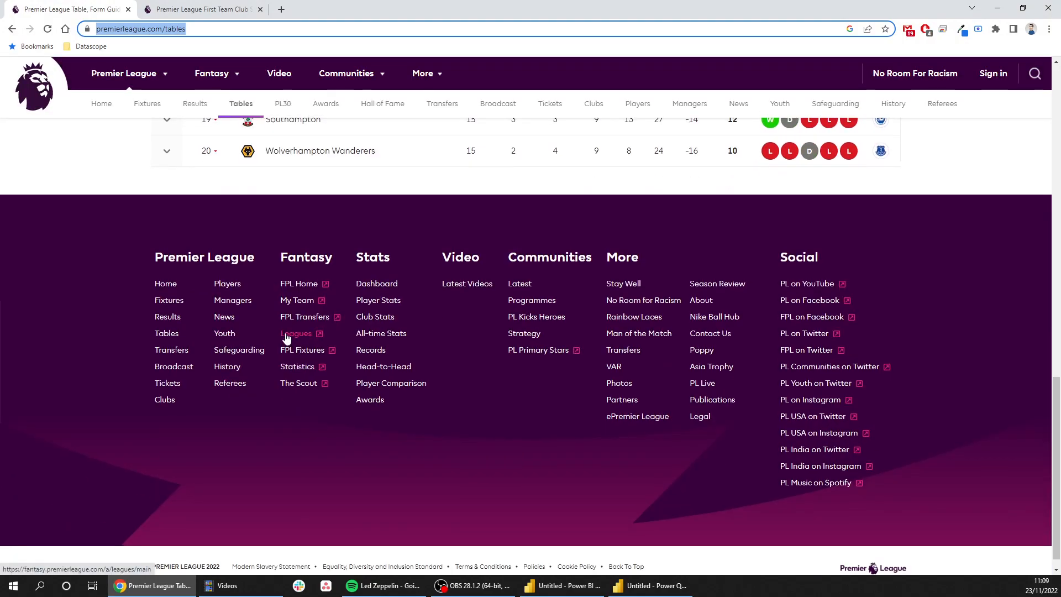
{"action": "scroll", "coordinate": [287, 329], "scroll_direction": "up", "scroll_amount": 3}
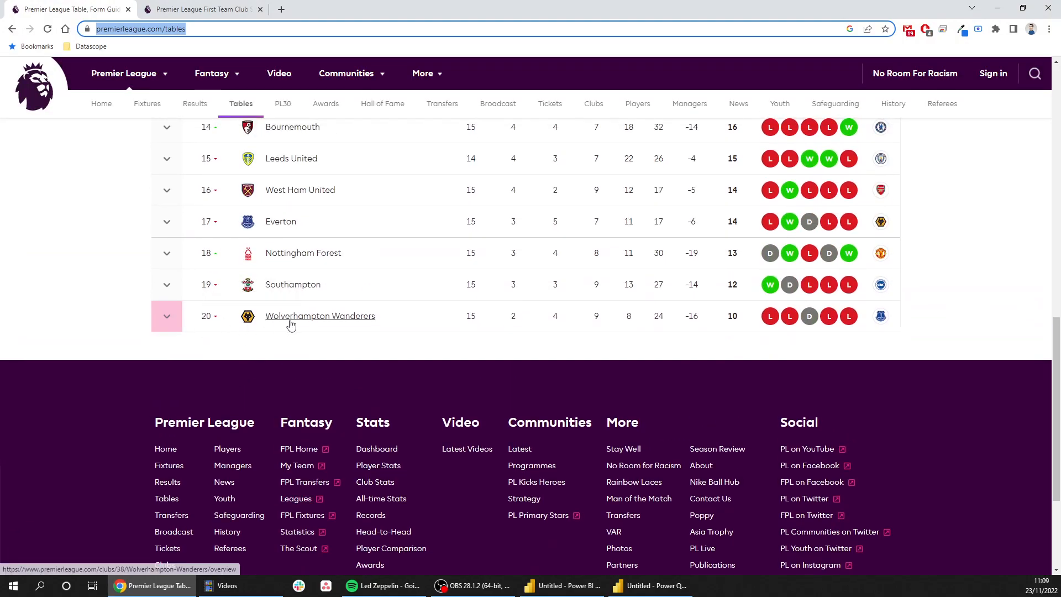
{"action": "left_click", "coordinate": [997, 9]}
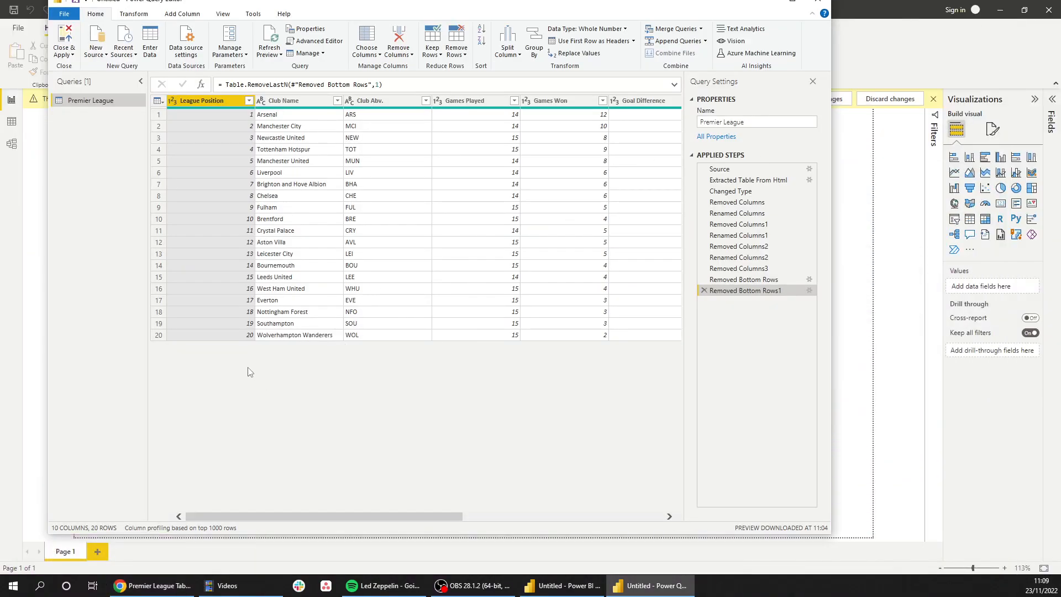
Close Power Query with its changes applied to the report, and expand the Premier League table to list its fields.
{"action": "left_click", "coordinate": [63, 34]}
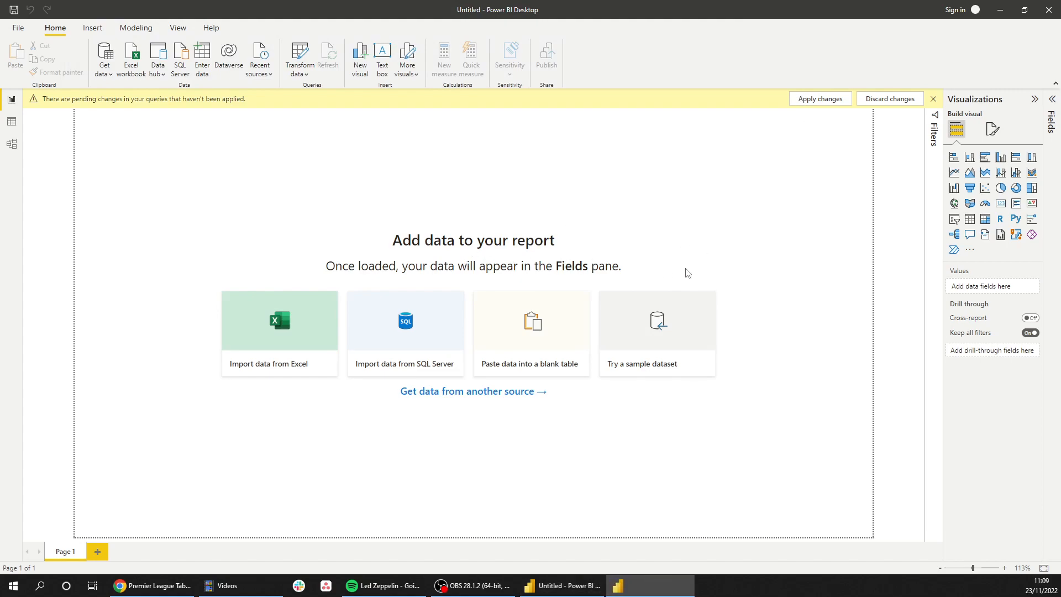
{"action": "left_click", "coordinate": [1052, 104]}
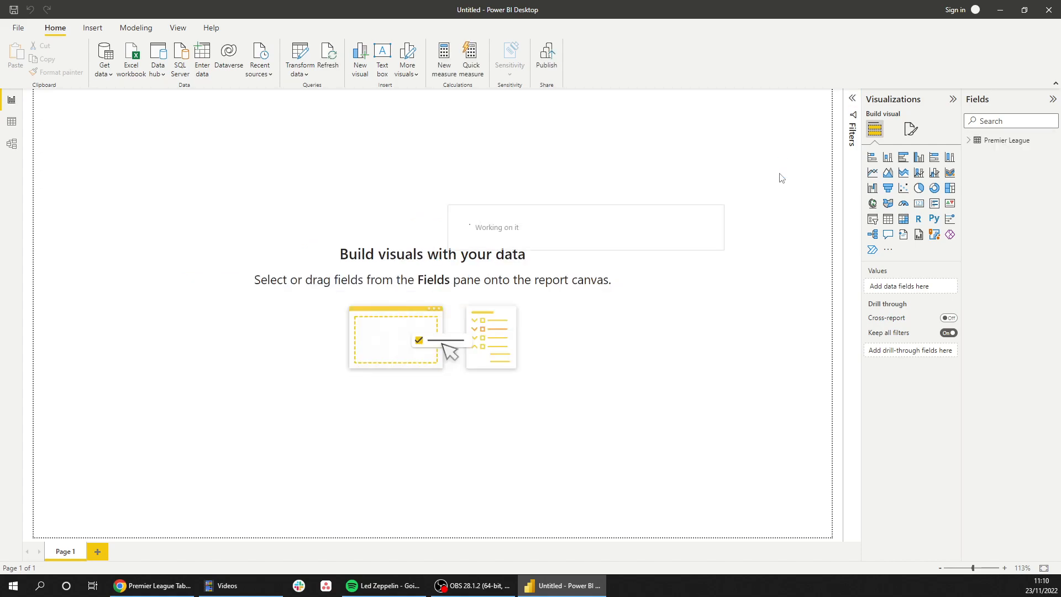
{"action": "left_click", "coordinate": [969, 141]}
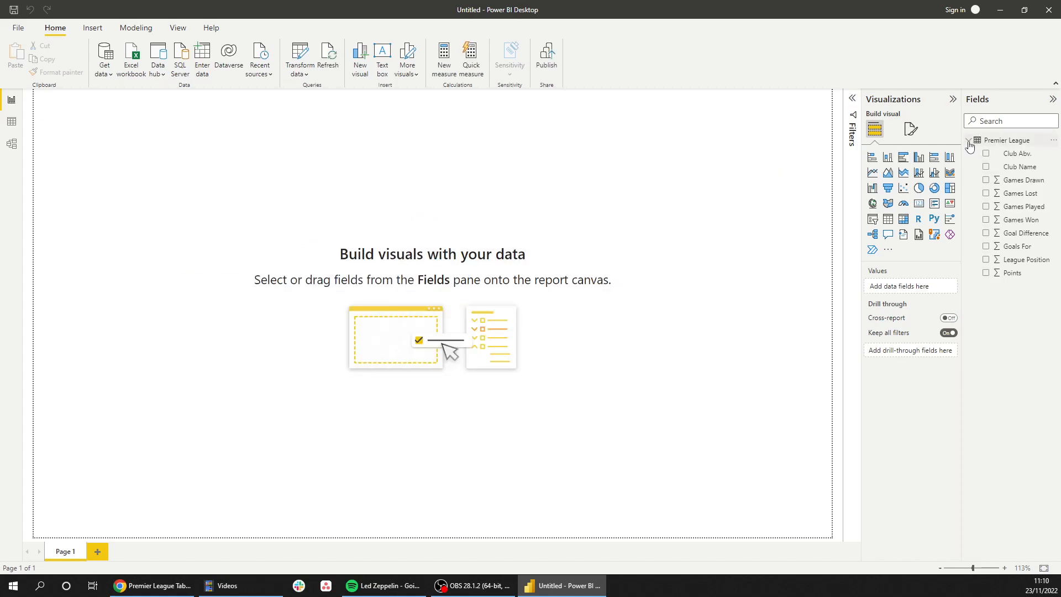
Add a funnel chart to Page 1 with Club Name as the category and Points as the values.
{"action": "left_click", "coordinate": [888, 189]}
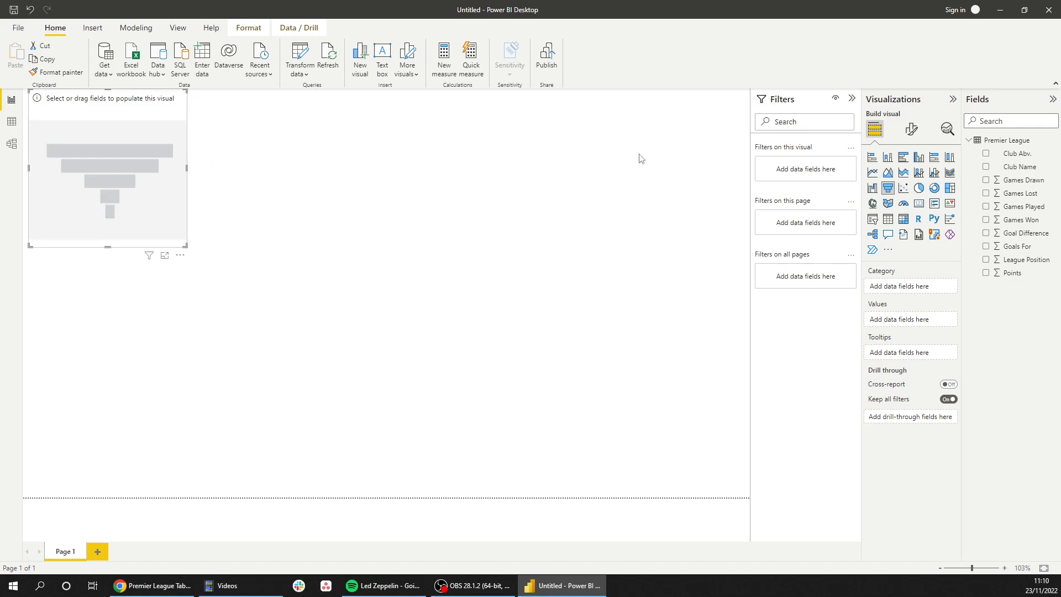
{"action": "left_click_drag", "start_coordinate": [1024, 167], "coordinate": [933, 284]}
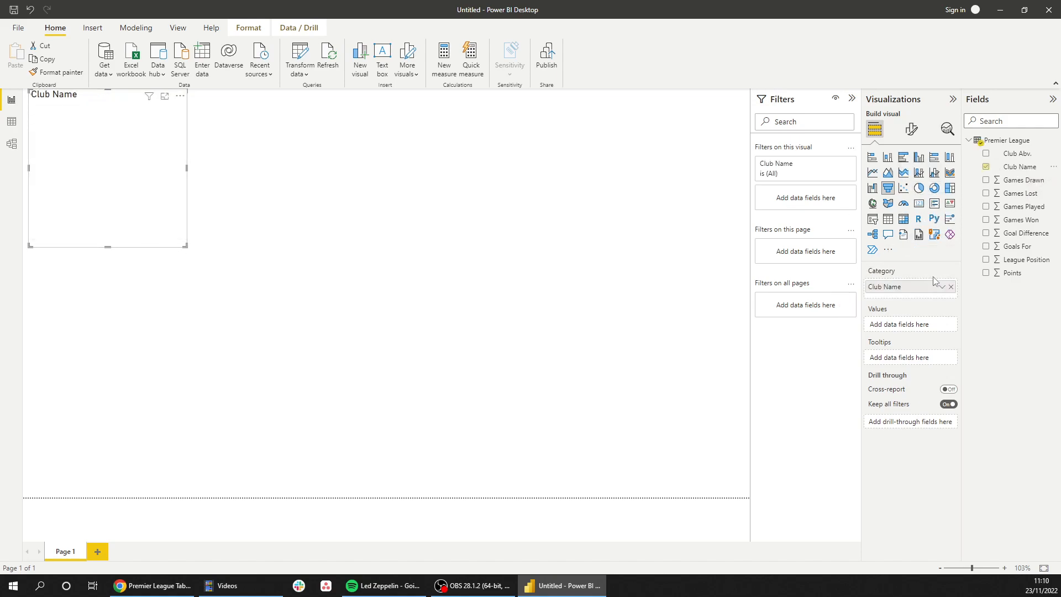
{"action": "left_click_drag", "start_coordinate": [1032, 278], "coordinate": [905, 328]}
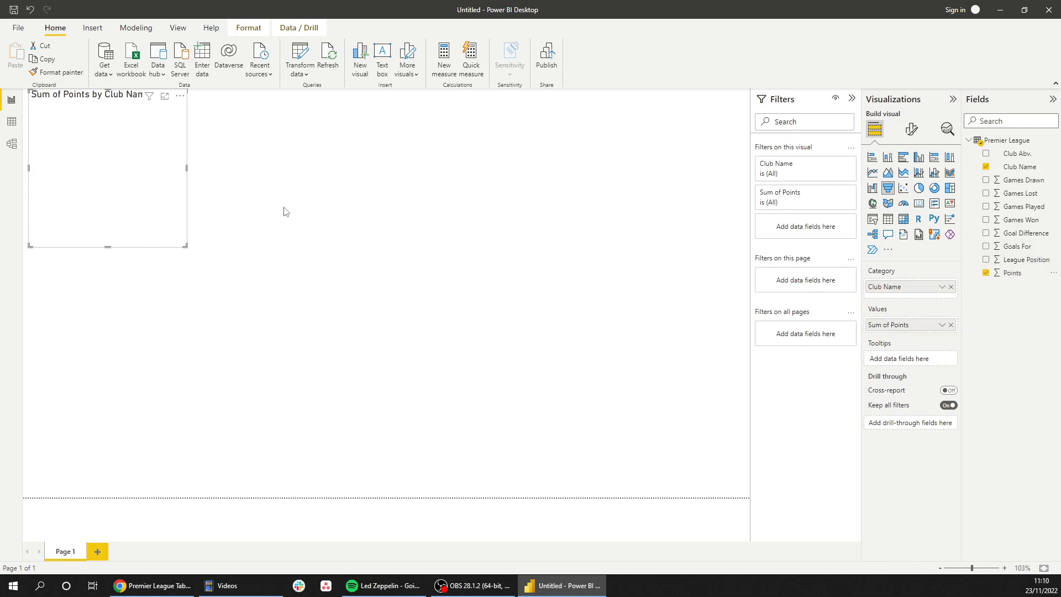
Move the funnel chart to the right edge of the page, stretch it to full page height and widen it for the club names.
{"action": "mouse_move", "coordinate": [92, 105]}
{"action": "left_click_drag", "start_coordinate": [91, 105], "coordinate": [693, 106]}
{"action": "left_click_drag", "start_coordinate": [666, 259], "coordinate": [667, 491]}
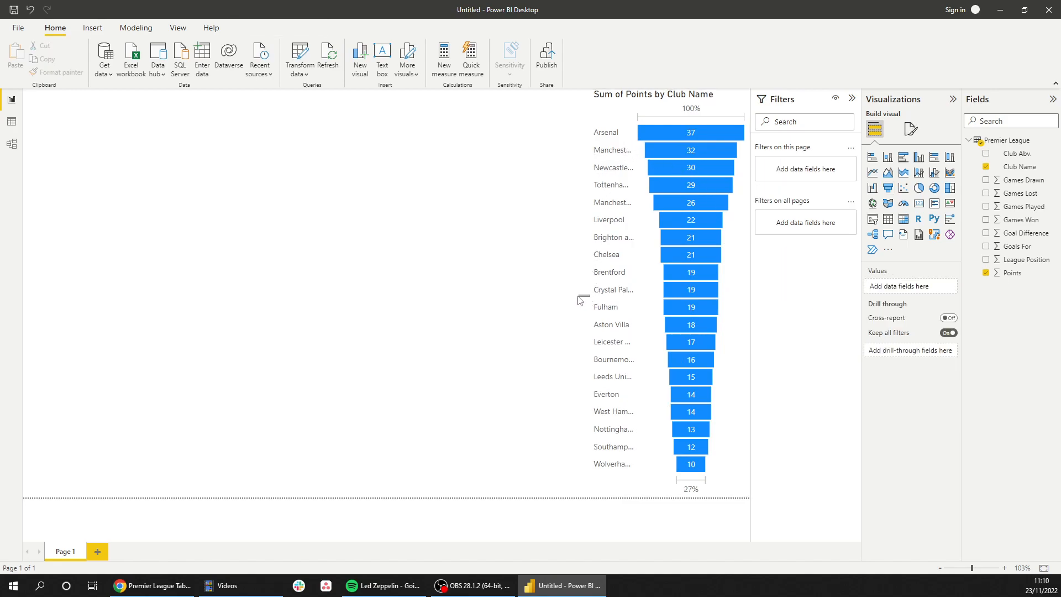
{"action": "left_click_drag", "start_coordinate": [584, 297], "coordinate": [520, 291]}
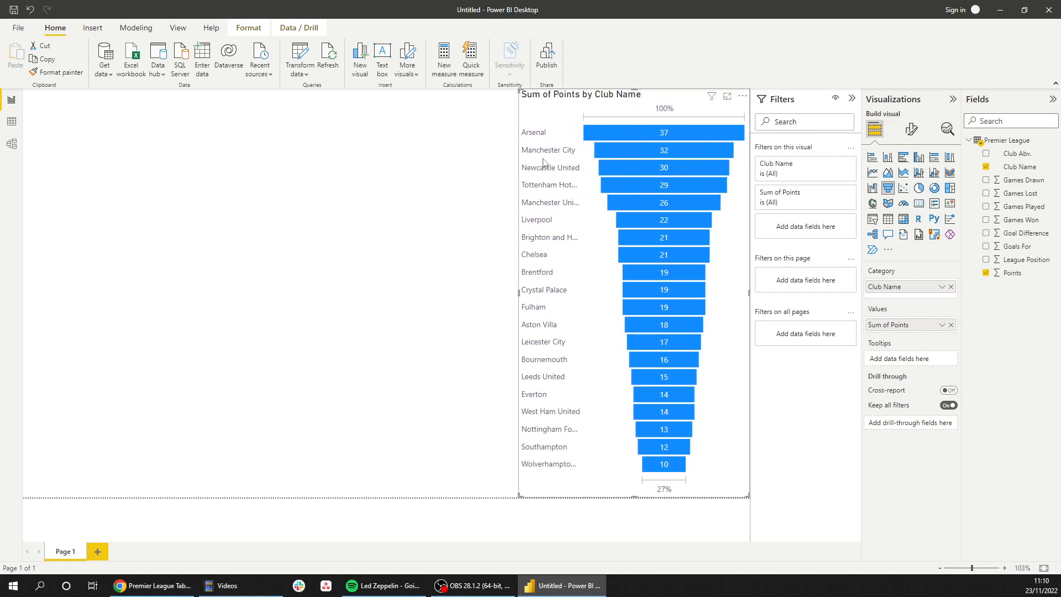
{"action": "left_click", "coordinate": [459, 237]}
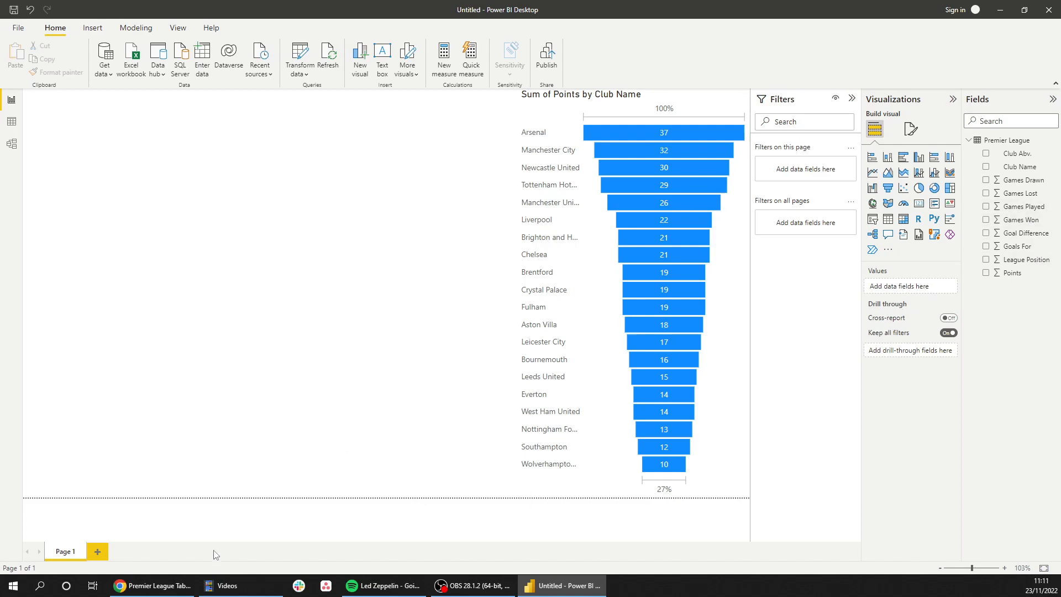
Switch to Chrome and examine the 2022/23 player and club stats on the premierleague.com/stats page.
{"action": "left_click", "coordinate": [152, 585]}
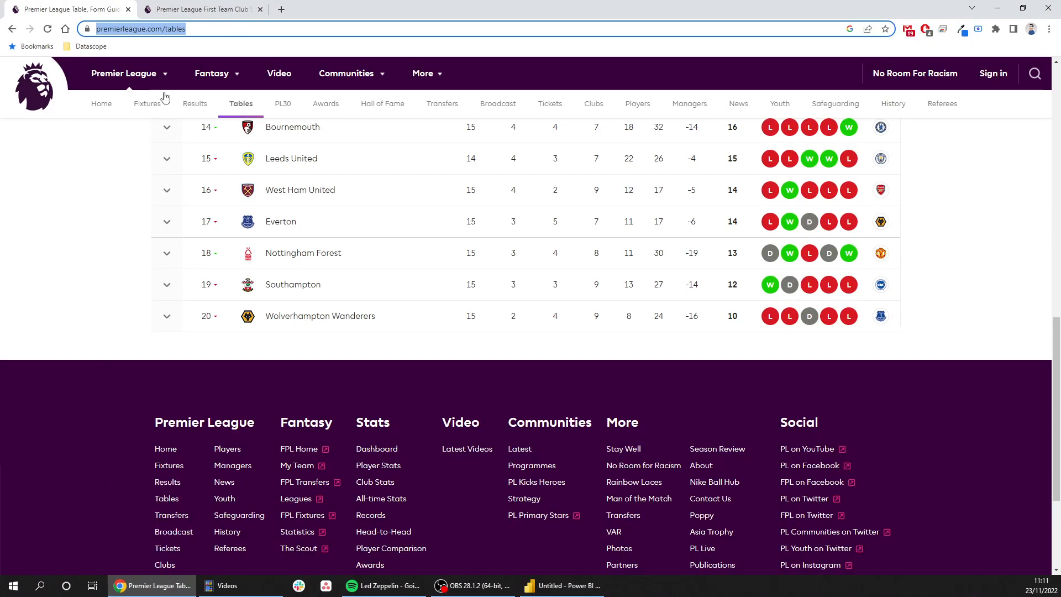
{"action": "left_click", "coordinate": [200, 9]}
{"action": "scroll", "coordinate": [236, 251], "scroll_direction": "up", "scroll_amount": 3}
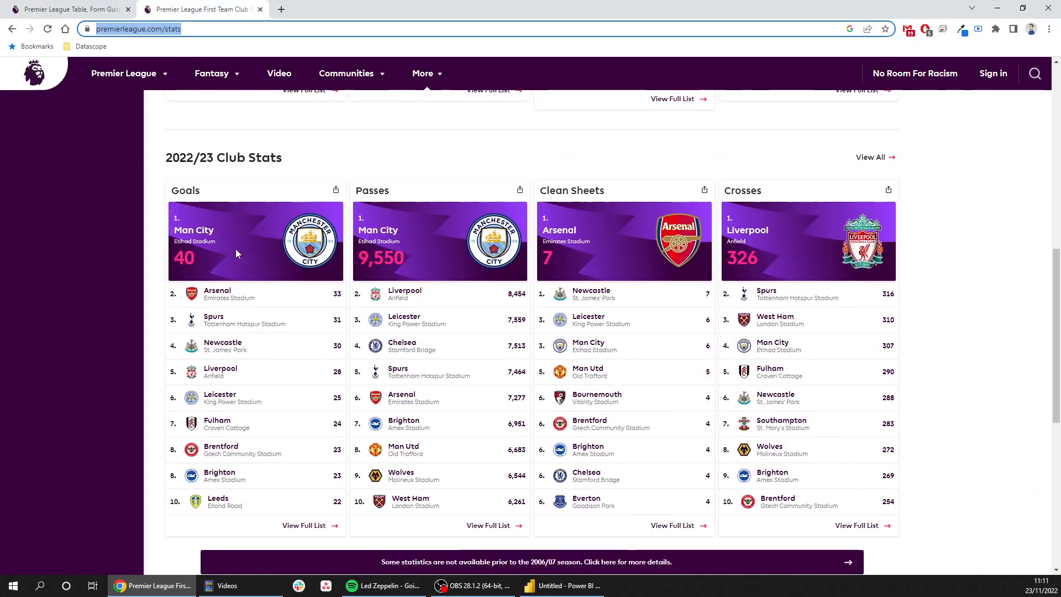
{"action": "scroll", "coordinate": [236, 251], "scroll_direction": "up", "scroll_amount": 10}
{"action": "scroll", "coordinate": [237, 265], "scroll_direction": "down", "scroll_amount": 13}
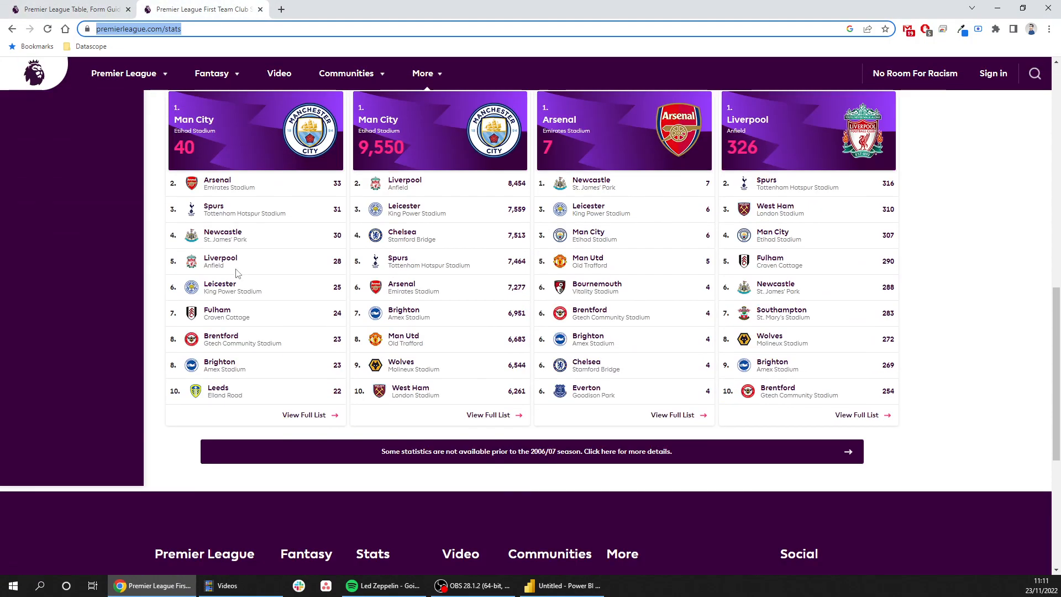
{"action": "scroll", "coordinate": [237, 271], "scroll_direction": "down", "scroll_amount": 5}
{"action": "scroll", "coordinate": [235, 268], "scroll_direction": "up", "scroll_amount": 15}
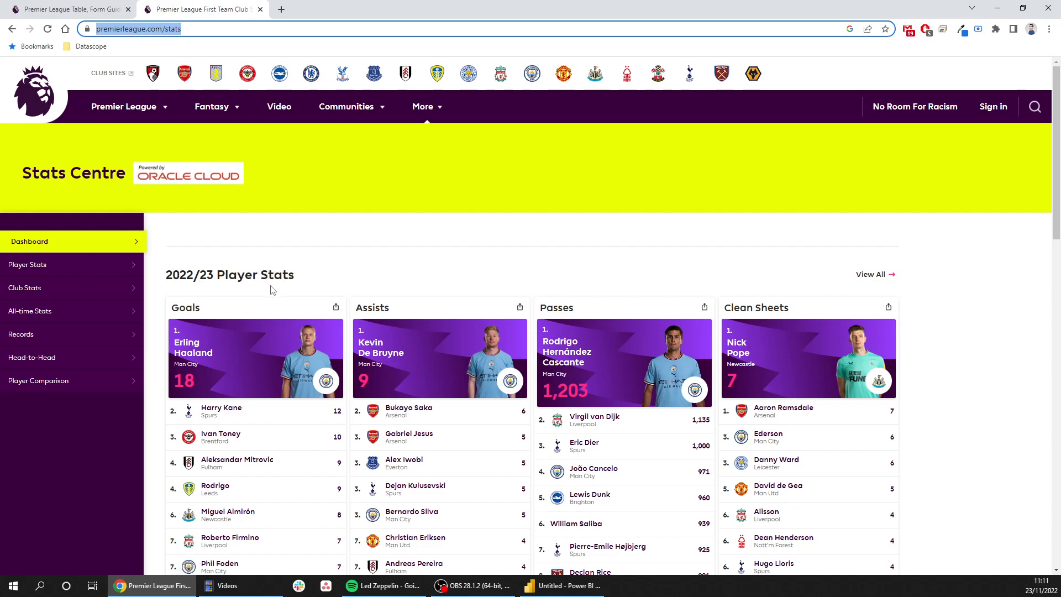
{"action": "scroll", "coordinate": [271, 276], "scroll_direction": "down", "scroll_amount": 1}
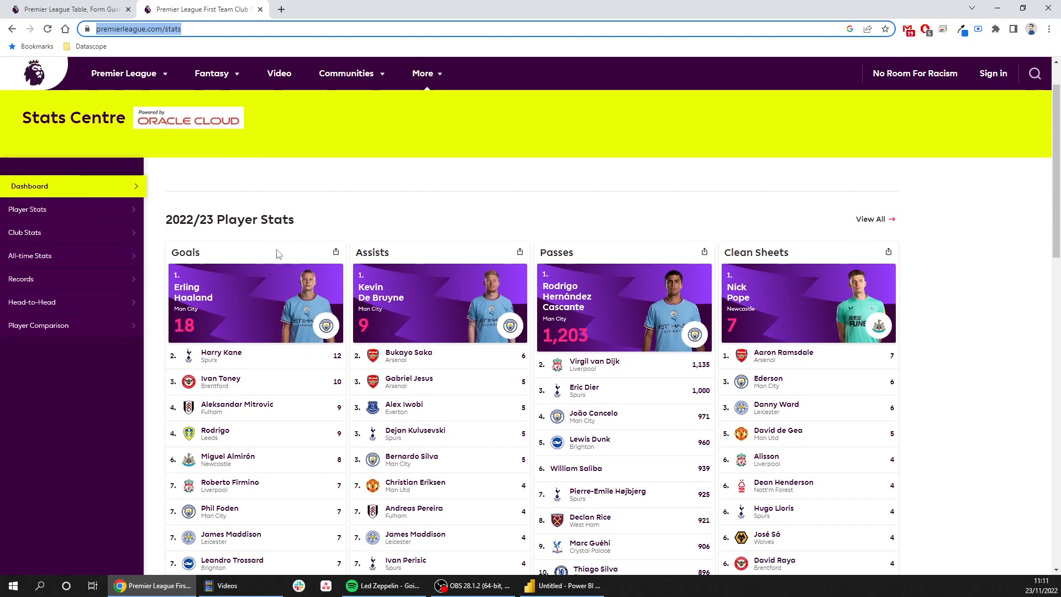
{"action": "scroll", "coordinate": [271, 277], "scroll_direction": "down", "scroll_amount": 2}
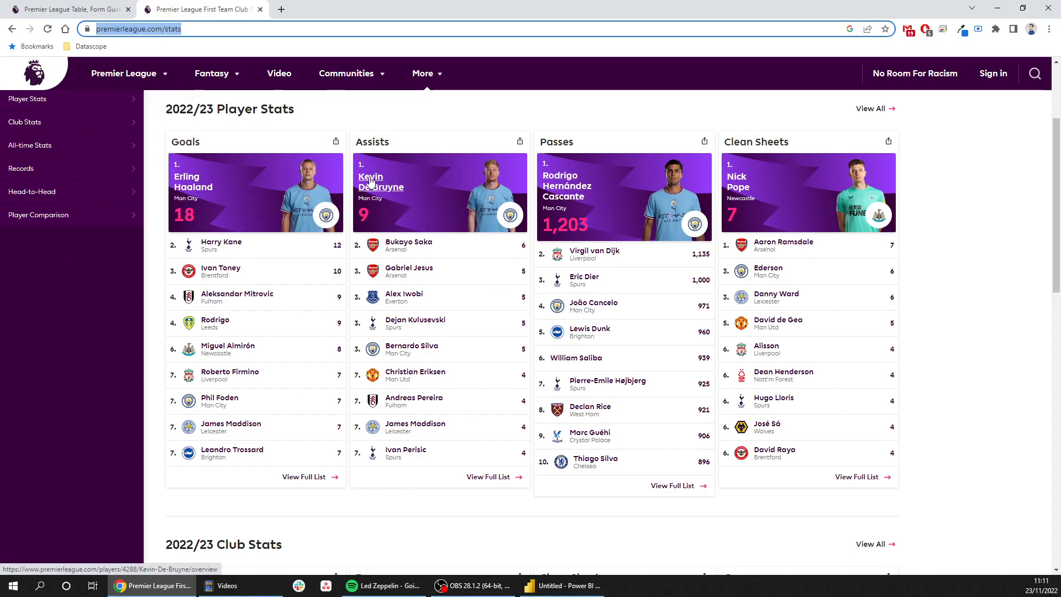
{"action": "scroll", "coordinate": [271, 246], "scroll_direction": "up", "scroll_amount": 1}
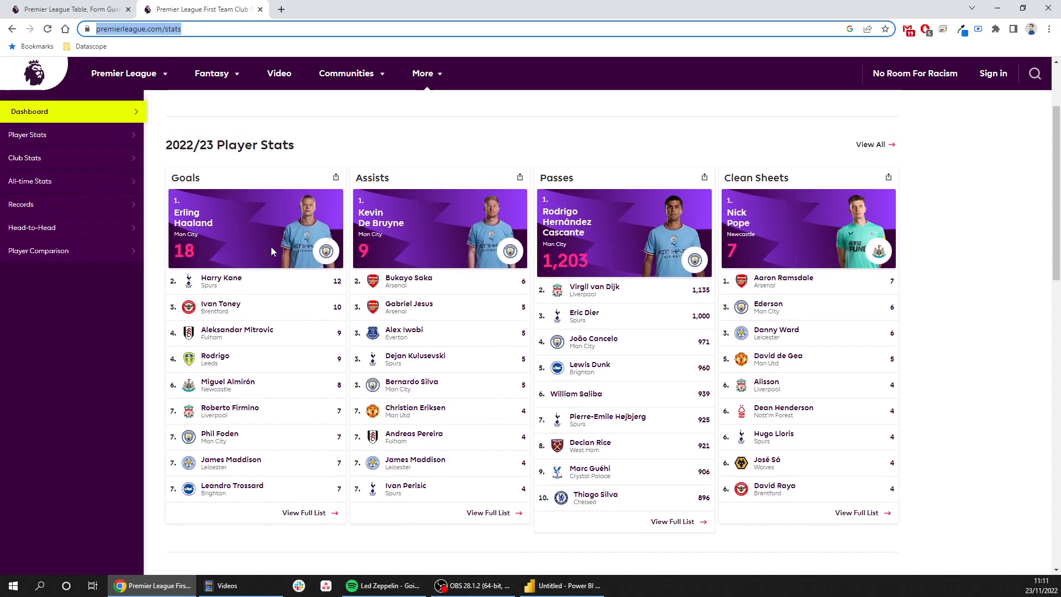
Copy the address of the premierleague.com/stats page and return to Power BI Desktop.
{"action": "right_click", "coordinate": [167, 31]}
{"action": "left_click", "coordinate": [193, 108]}
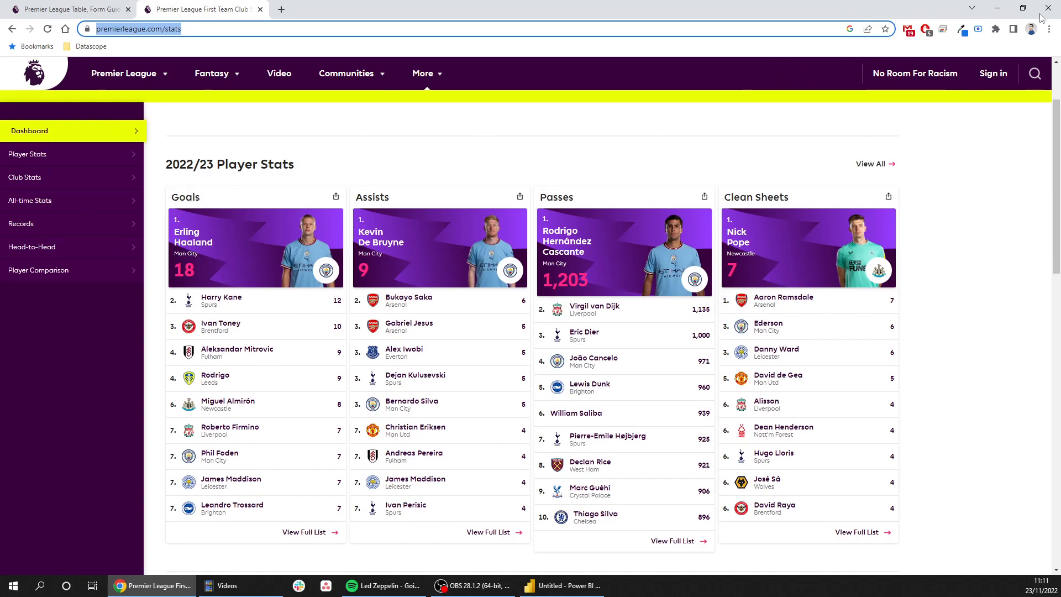
{"action": "left_click", "coordinate": [997, 8]}
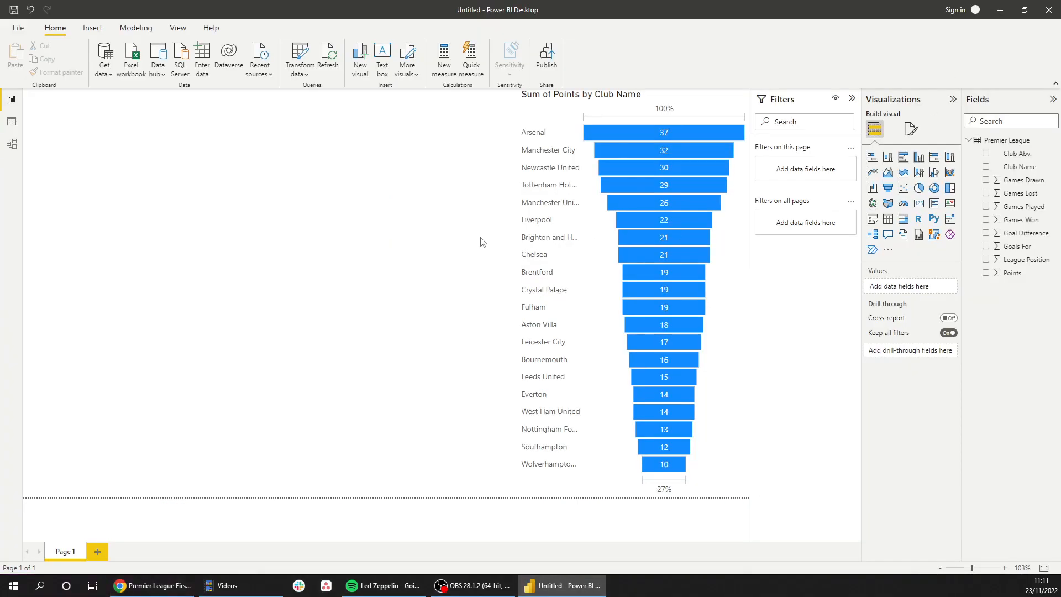
{"action": "left_click", "coordinate": [143, 587]}
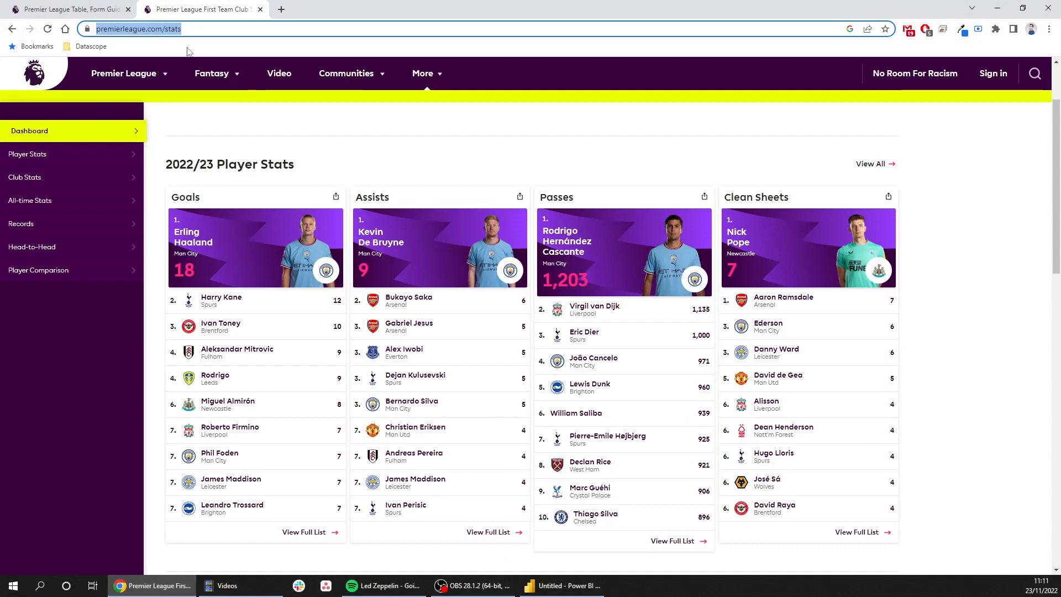
{"action": "left_click", "coordinate": [997, 9]}
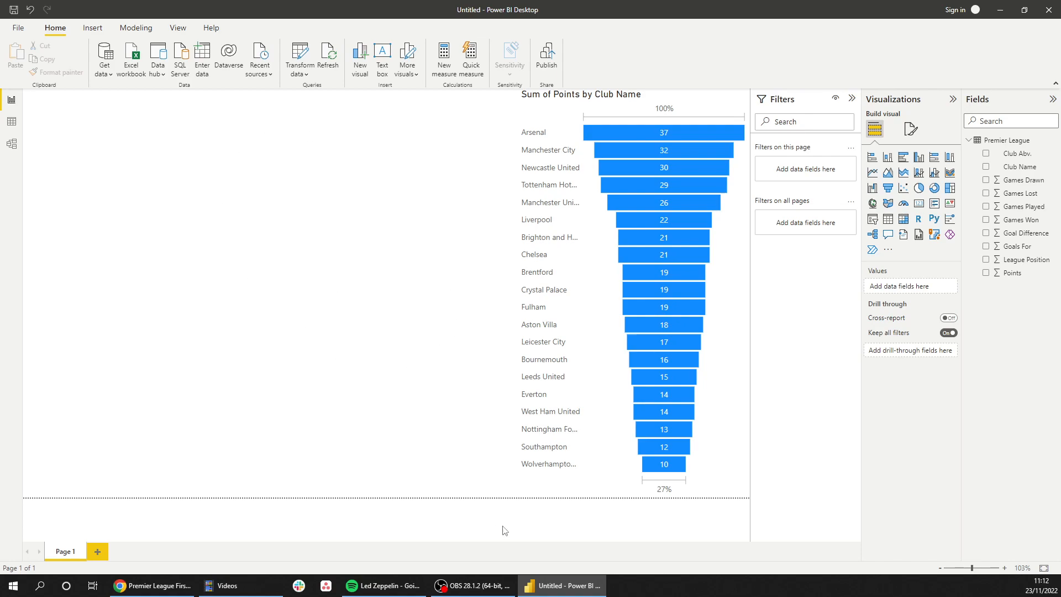
{"action": "left_click", "coordinate": [394, 270]}
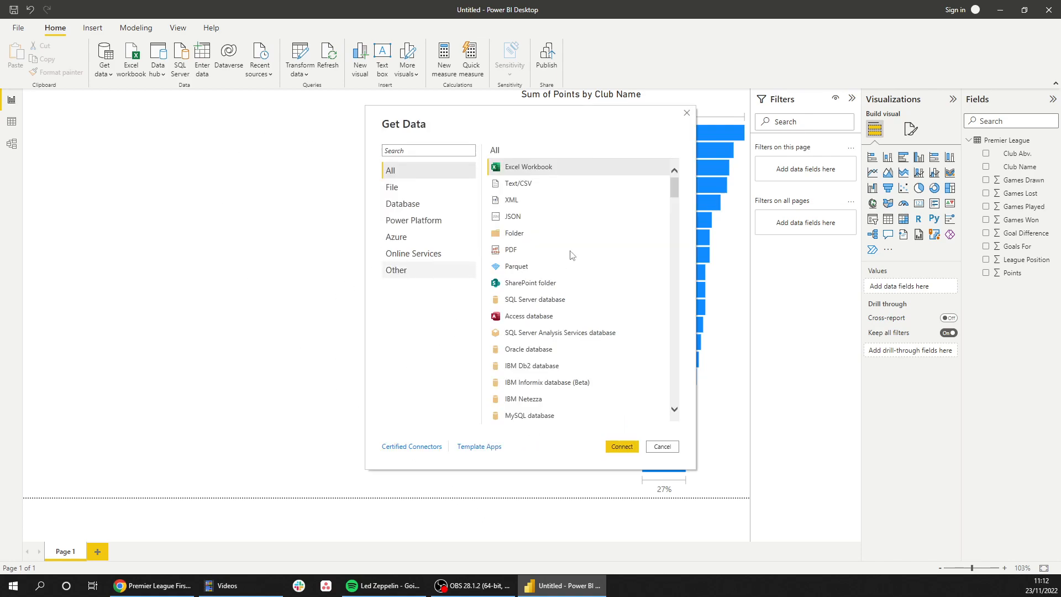
{"action": "left_click", "coordinate": [622, 446]}
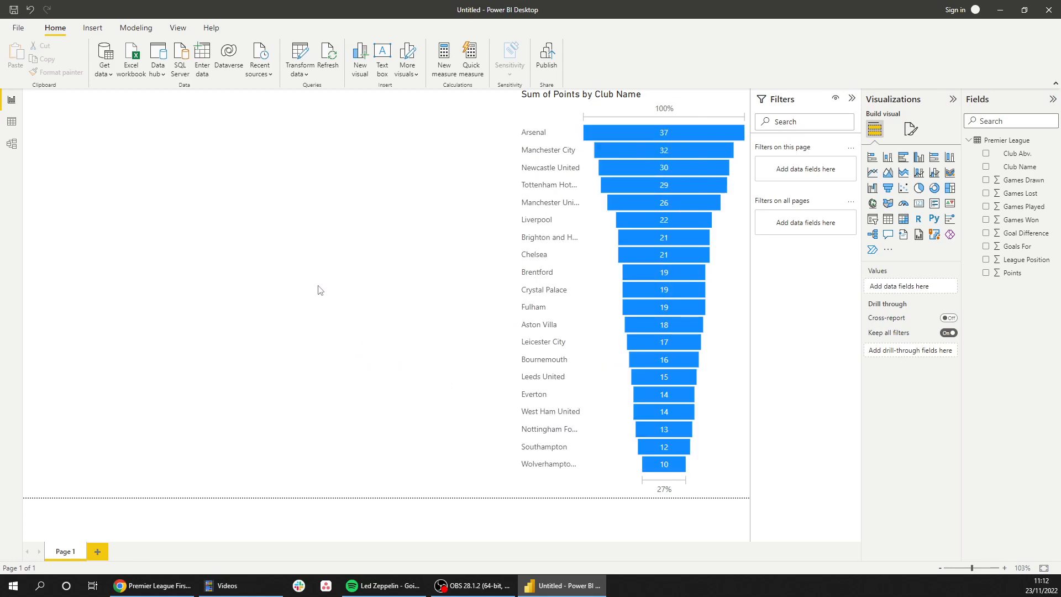
{"action": "right_click", "coordinate": [360, 292]}
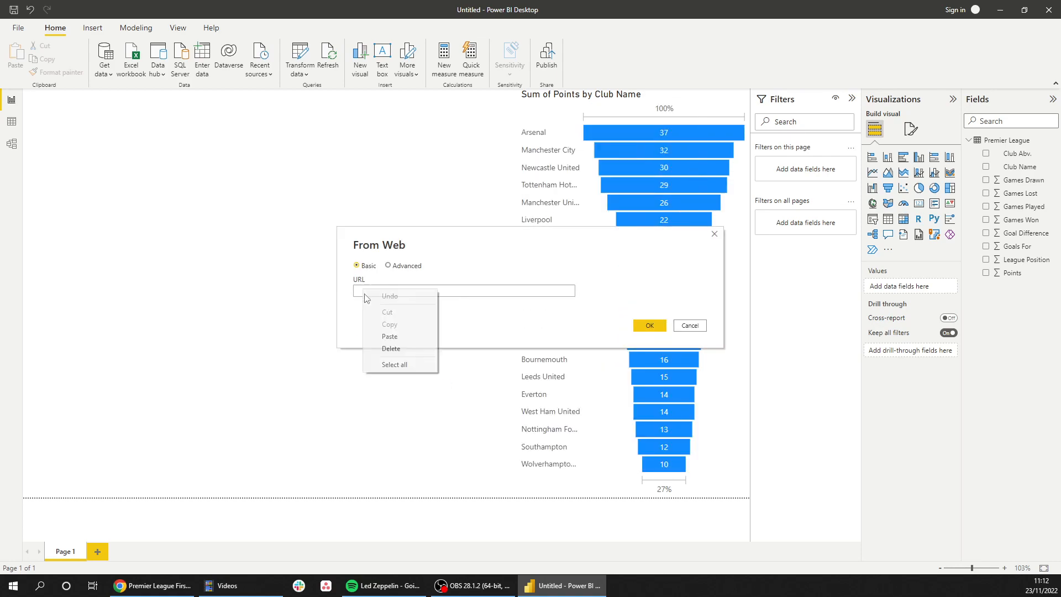
{"action": "left_click", "coordinate": [389, 337]}
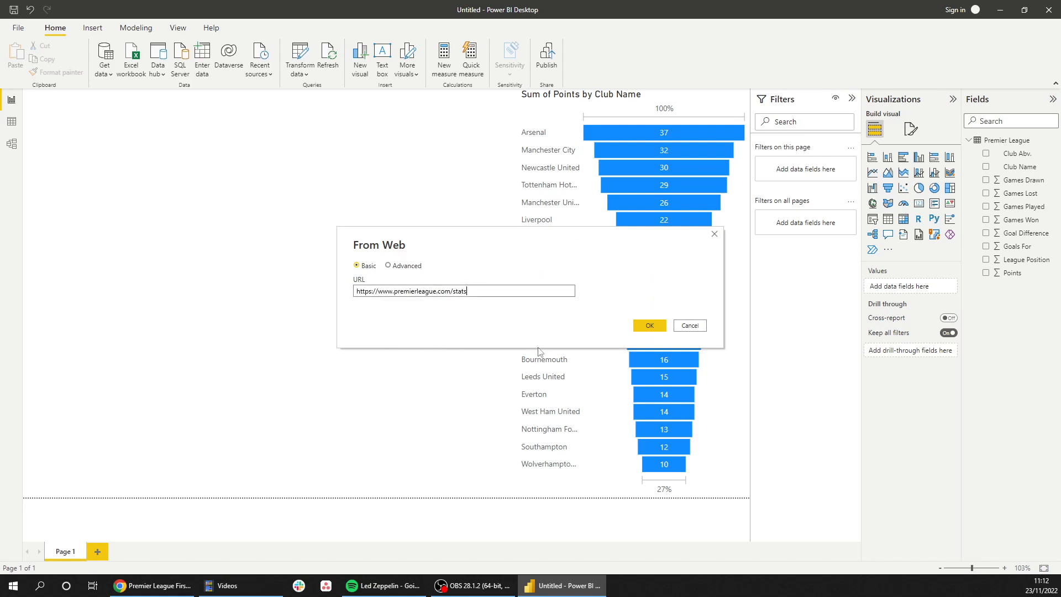
{"action": "left_click", "coordinate": [648, 326]}
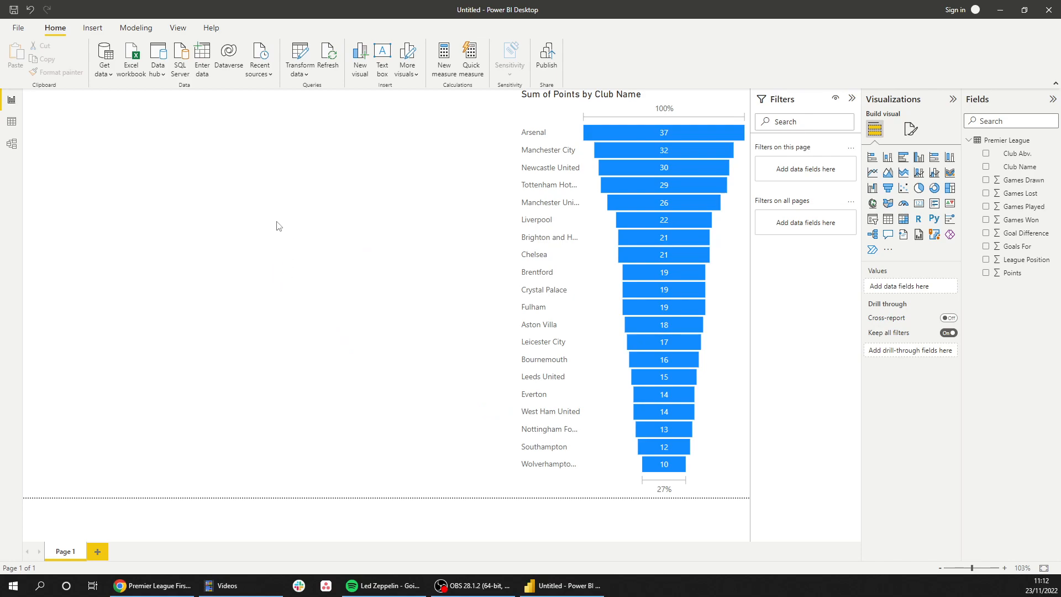
Preview Table 1 from the stats page in the Navigator and compare its rows and columns with the site's 2022/23 Club Stats.
{"action": "left_click_drag", "start_coordinate": [395, 109], "coordinate": [137, 102]}
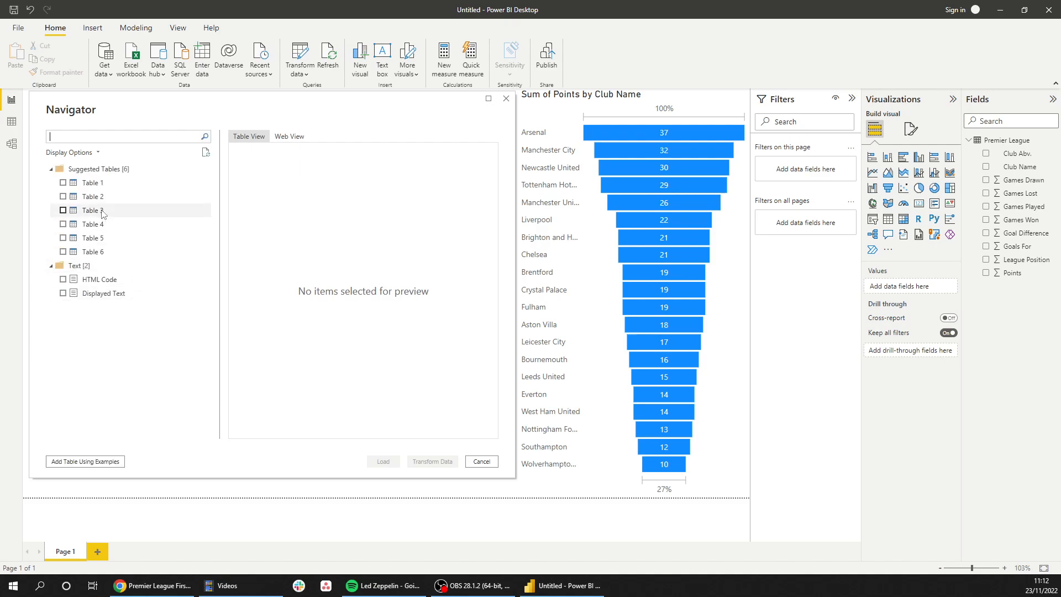
{"action": "left_click", "coordinate": [98, 186]}
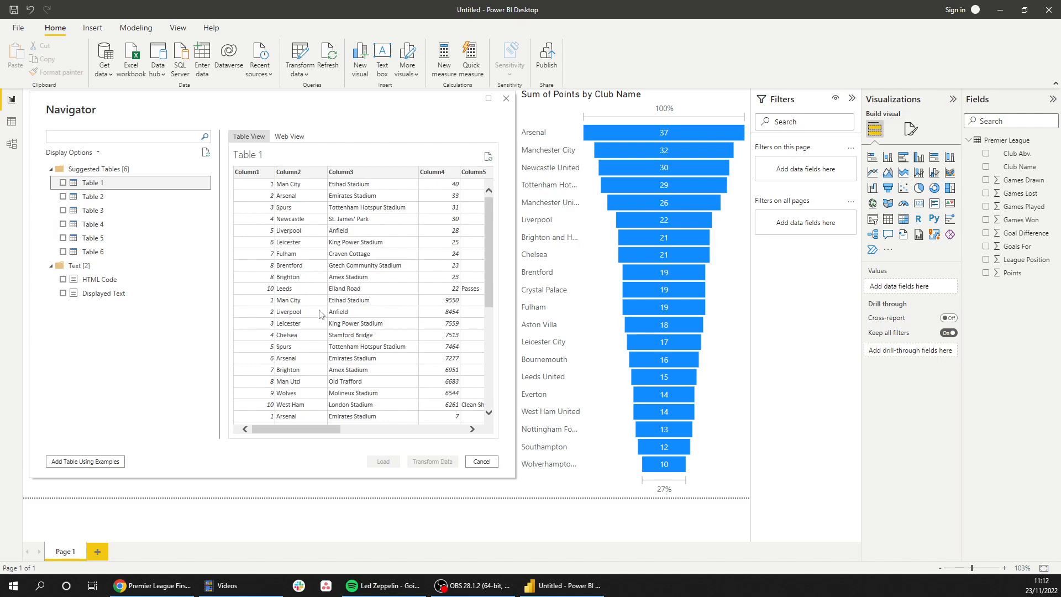
{"action": "scroll", "coordinate": [327, 340], "scroll_direction": "down", "scroll_amount": 7}
{"action": "scroll", "coordinate": [326, 345], "scroll_direction": "up", "scroll_amount": 7}
{"action": "left_click_drag", "start_coordinate": [299, 431], "coordinate": [335, 433]}
{"action": "left_click_drag", "start_coordinate": [328, 430], "coordinate": [296, 434]}
{"action": "left_click", "coordinate": [149, 589]}
{"action": "scroll", "coordinate": [229, 387], "scroll_direction": "down", "scroll_amount": 10}
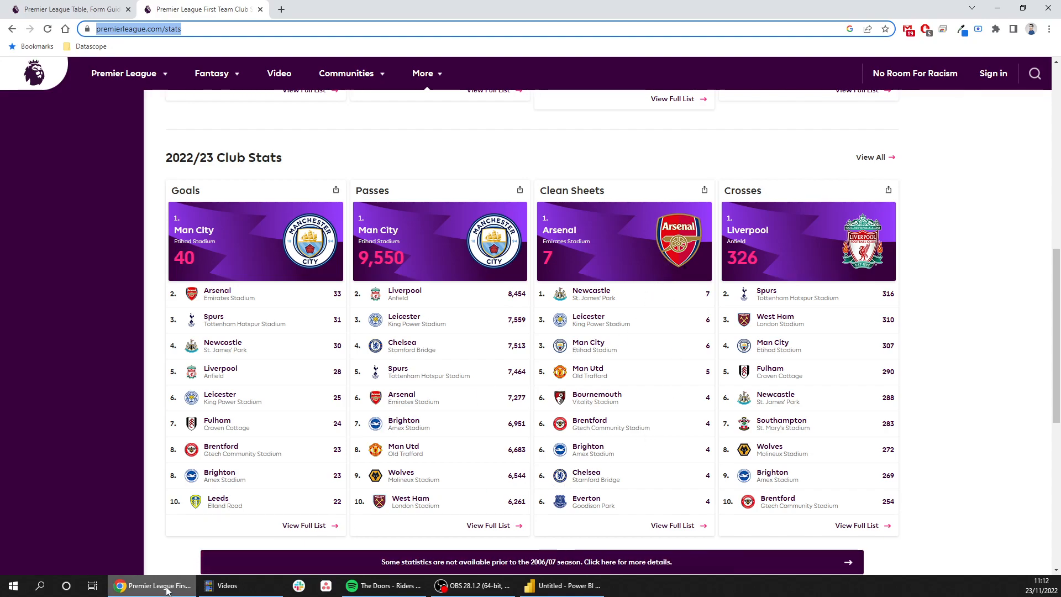
{"action": "left_click", "coordinate": [569, 590]}
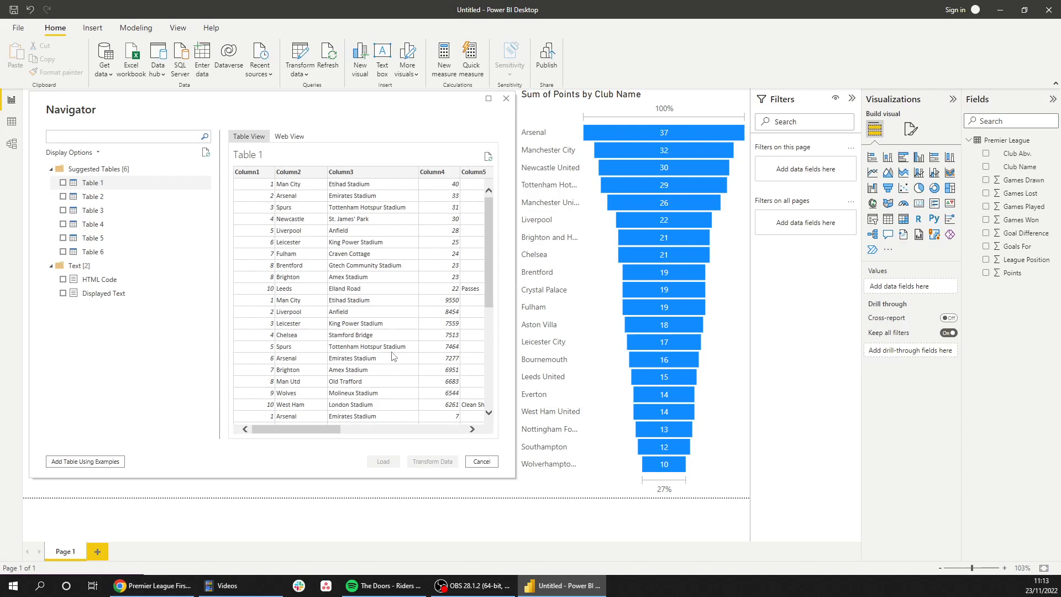
Preview Table 2 in the Navigator and compare its columns with the 2022/23 Player Stats on the premierleague.com/stats page in Chrome.
{"action": "scroll", "coordinate": [379, 369], "scroll_direction": "down", "scroll_amount": 1}
{"action": "left_click_drag", "start_coordinate": [320, 429], "coordinate": [260, 435]}
{"action": "left_click", "coordinate": [199, 197]}
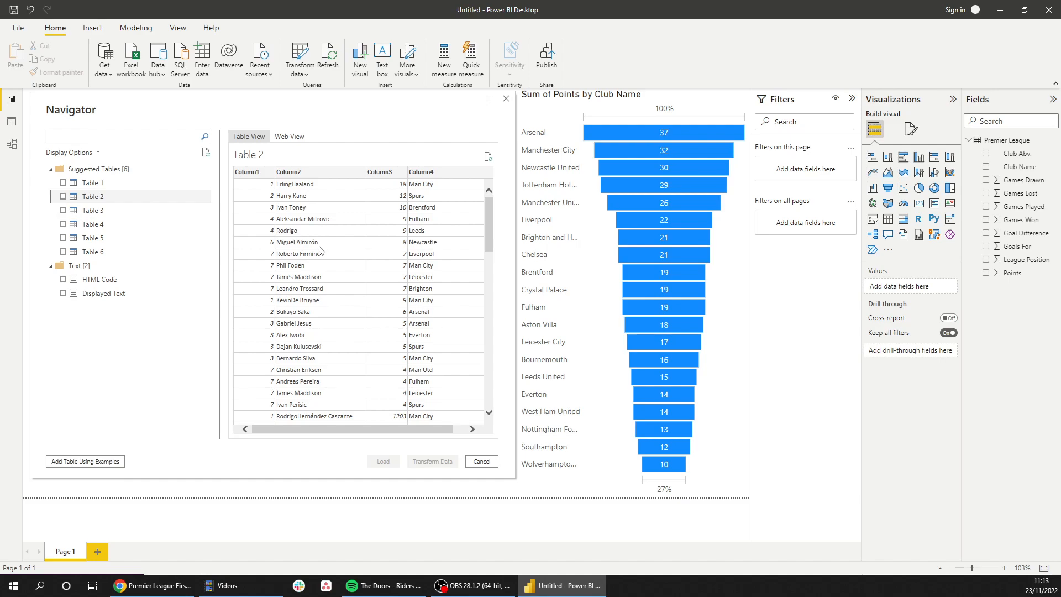
{"action": "left_click_drag", "start_coordinate": [325, 429], "coordinate": [389, 431]}
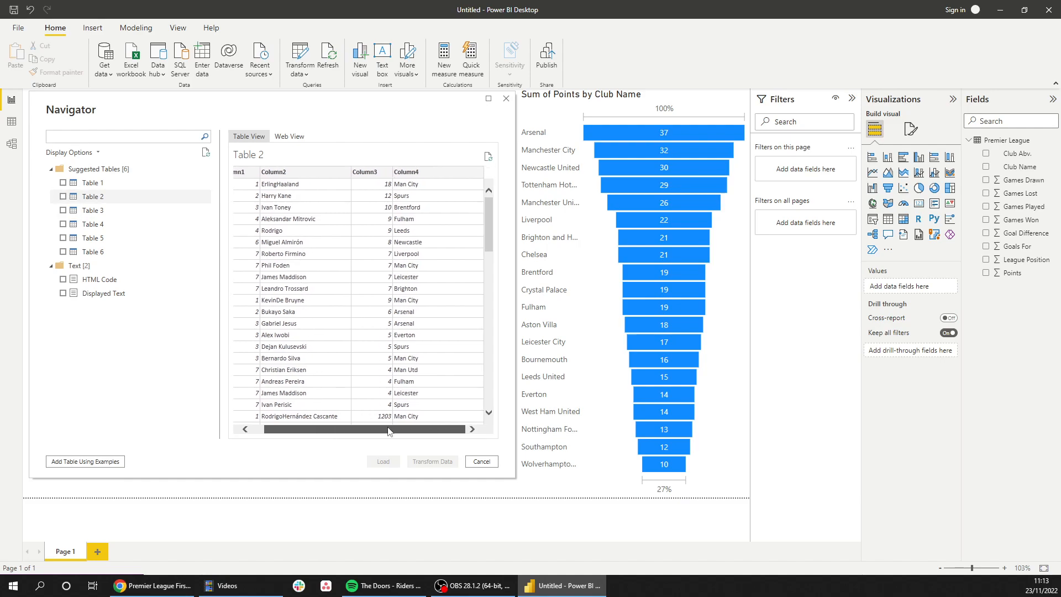
{"action": "left_click", "coordinate": [145, 587]}
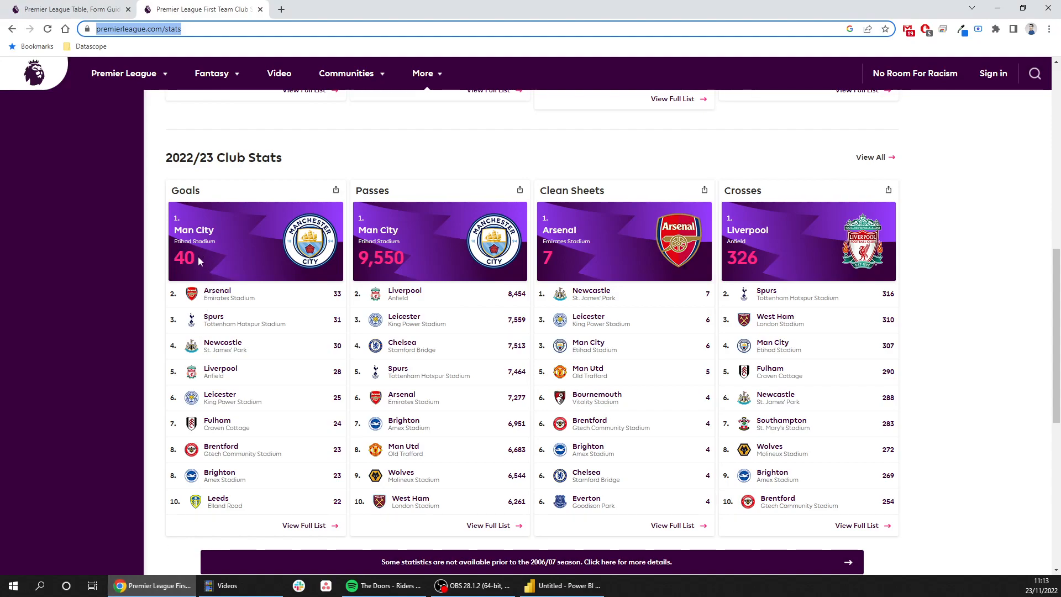
{"action": "scroll", "coordinate": [209, 280], "scroll_direction": "up", "scroll_amount": 7}
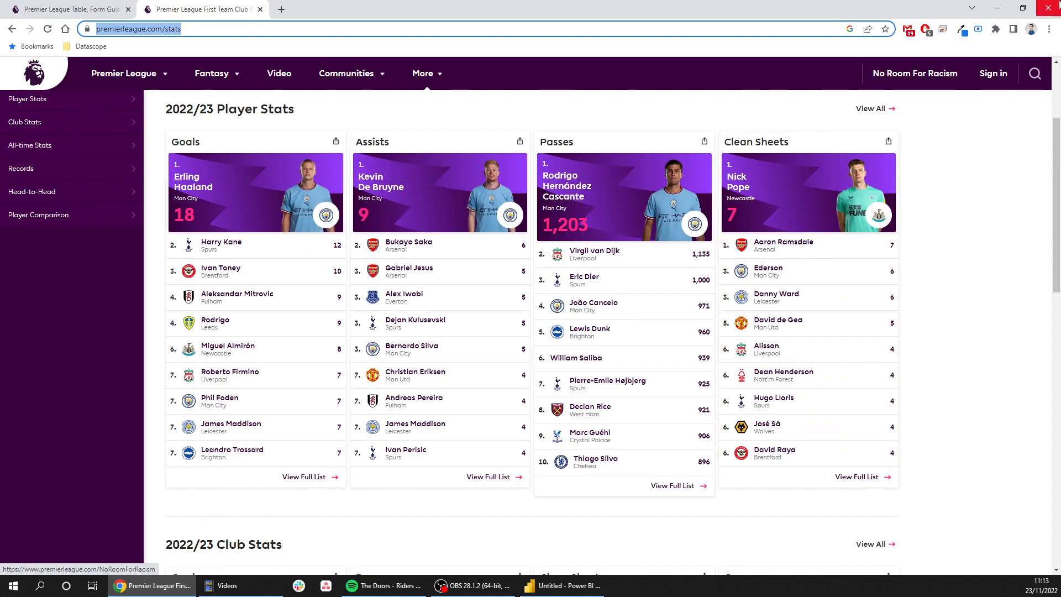
{"action": "left_click", "coordinate": [997, 9]}
{"action": "scroll", "coordinate": [386, 268], "scroll_direction": "down", "scroll_amount": 2}
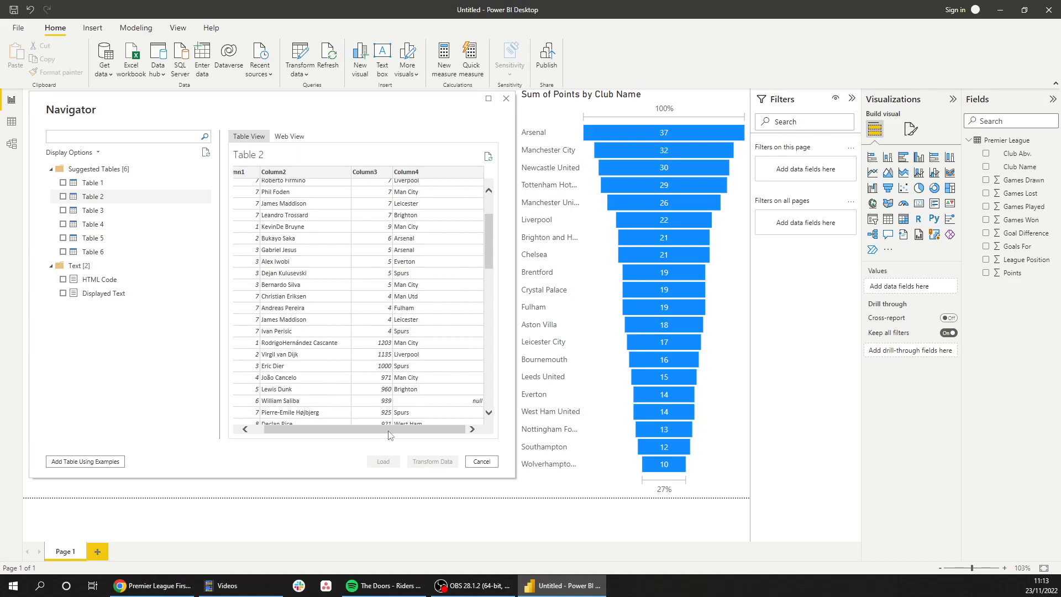
Examine the full Table 2 preview, reading from the player rows down through the club rows and back.
{"action": "left_click_drag", "start_coordinate": [389, 430], "coordinate": [317, 434]}
{"action": "scroll", "coordinate": [416, 337], "scroll_direction": "up", "scroll_amount": 2}
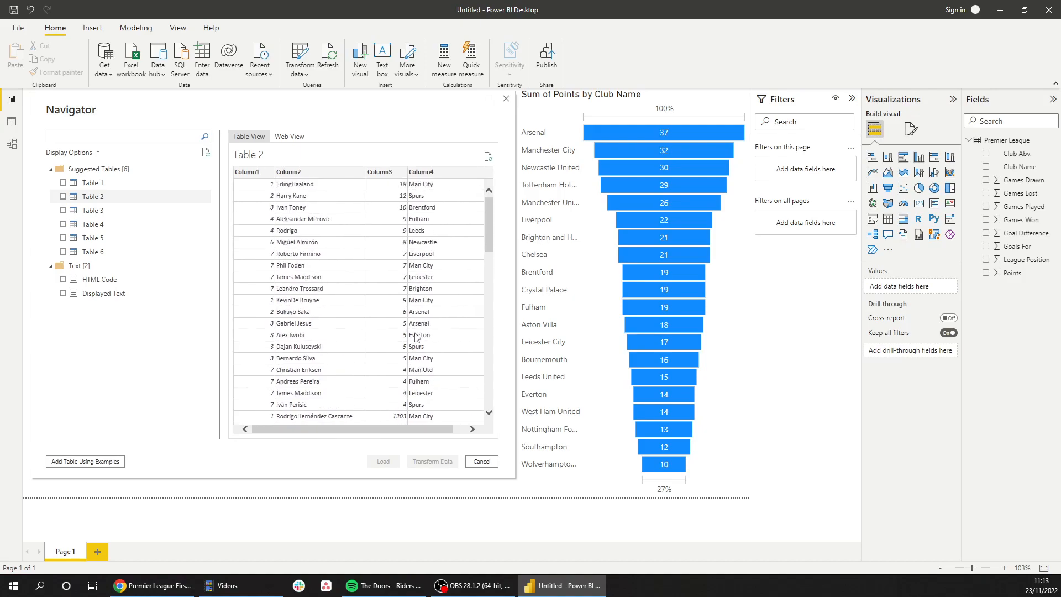
{"action": "scroll", "coordinate": [416, 337], "scroll_direction": "down", "scroll_amount": 5}
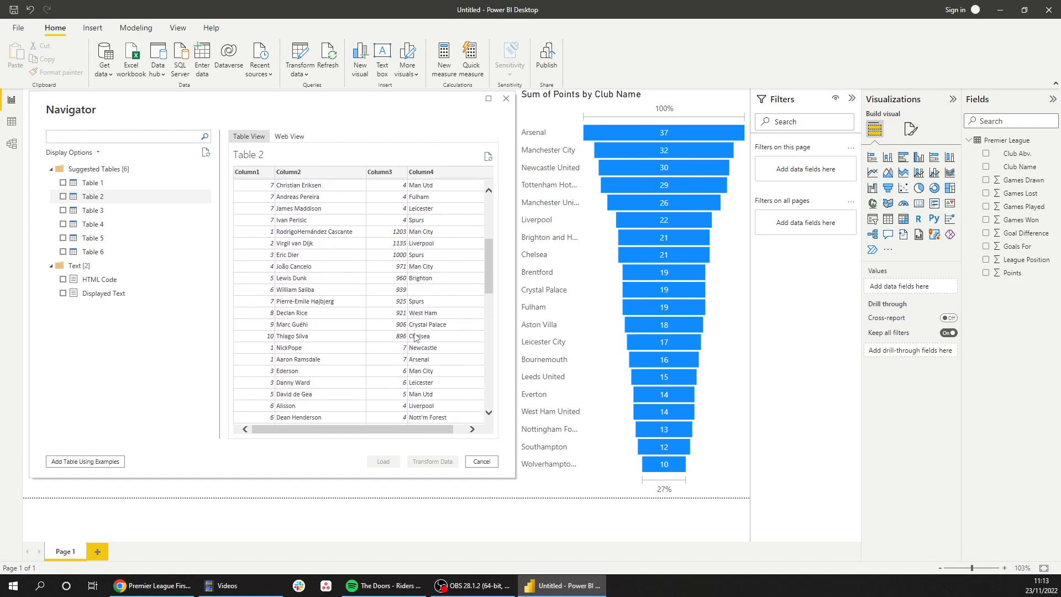
{"action": "scroll", "coordinate": [413, 341], "scroll_direction": "down", "scroll_amount": 2}
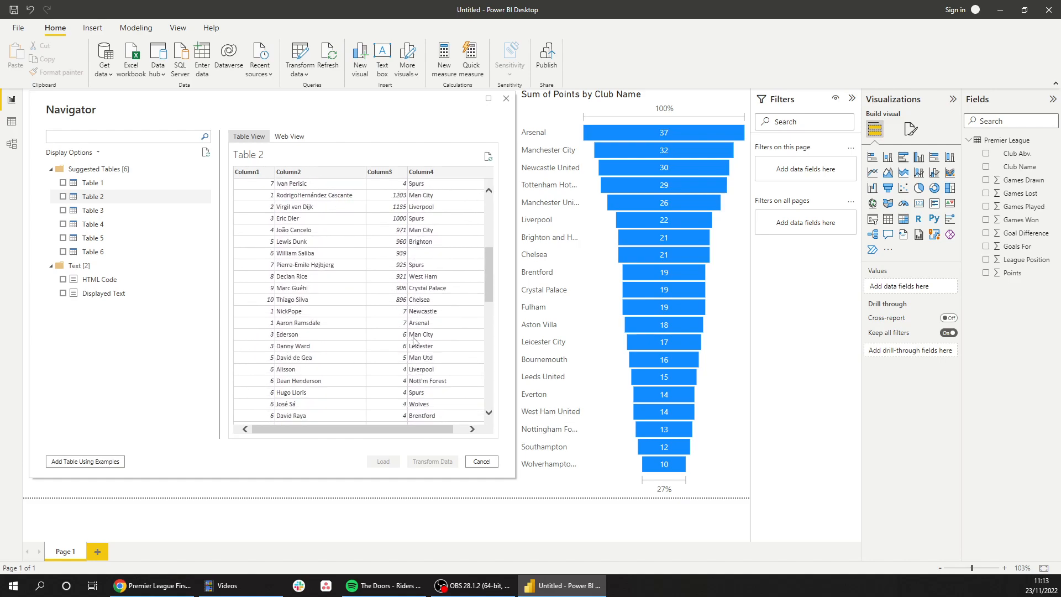
{"action": "scroll", "coordinate": [414, 341], "scroll_direction": "down", "scroll_amount": 10}
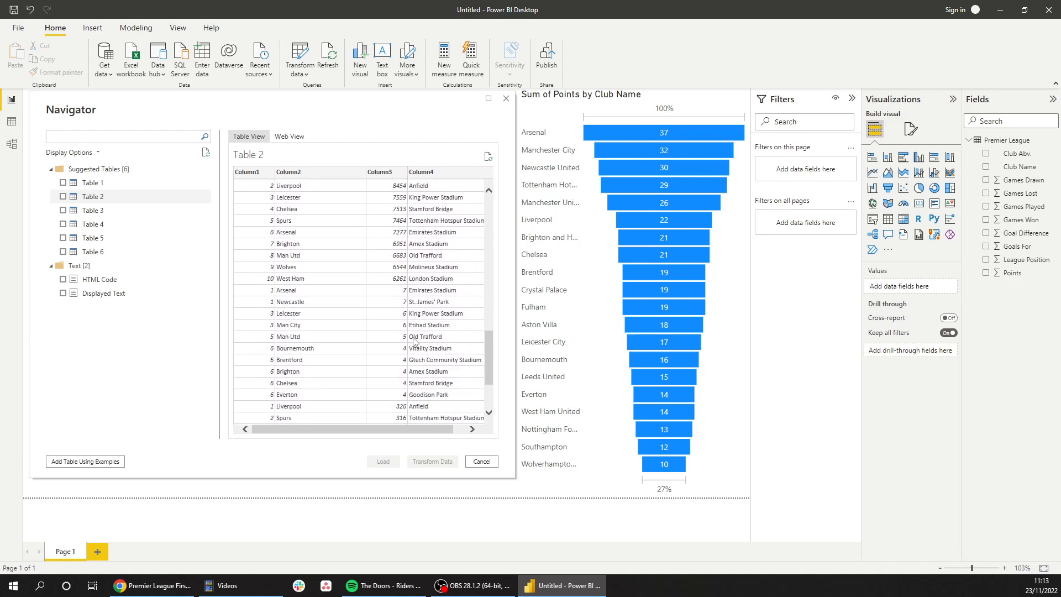
{"action": "scroll", "coordinate": [413, 341], "scroll_direction": "up", "scroll_amount": 4}
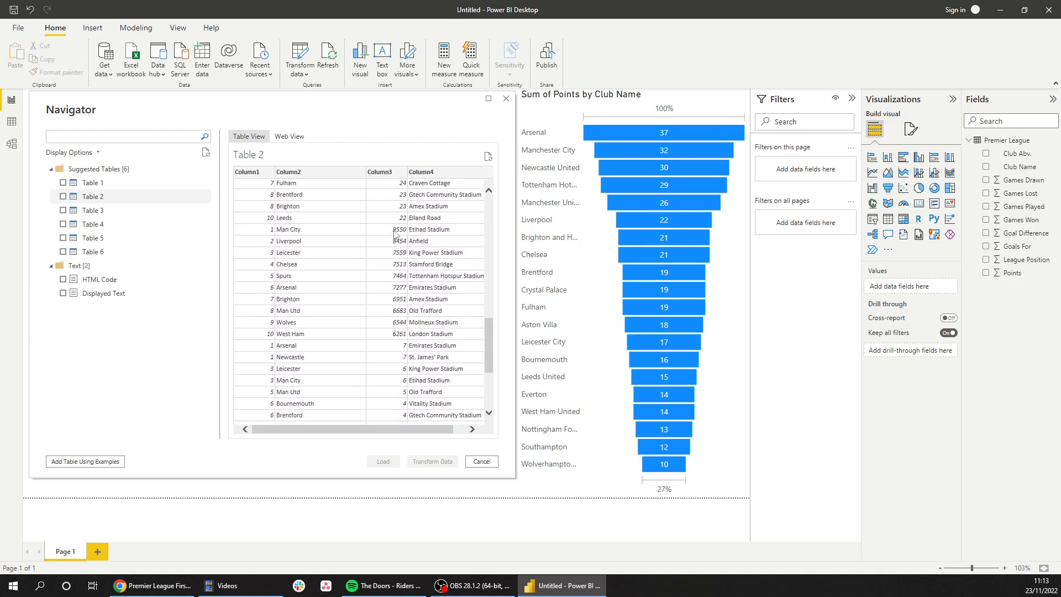
{"action": "scroll", "coordinate": [395, 255], "scroll_direction": "up", "scroll_amount": 8}
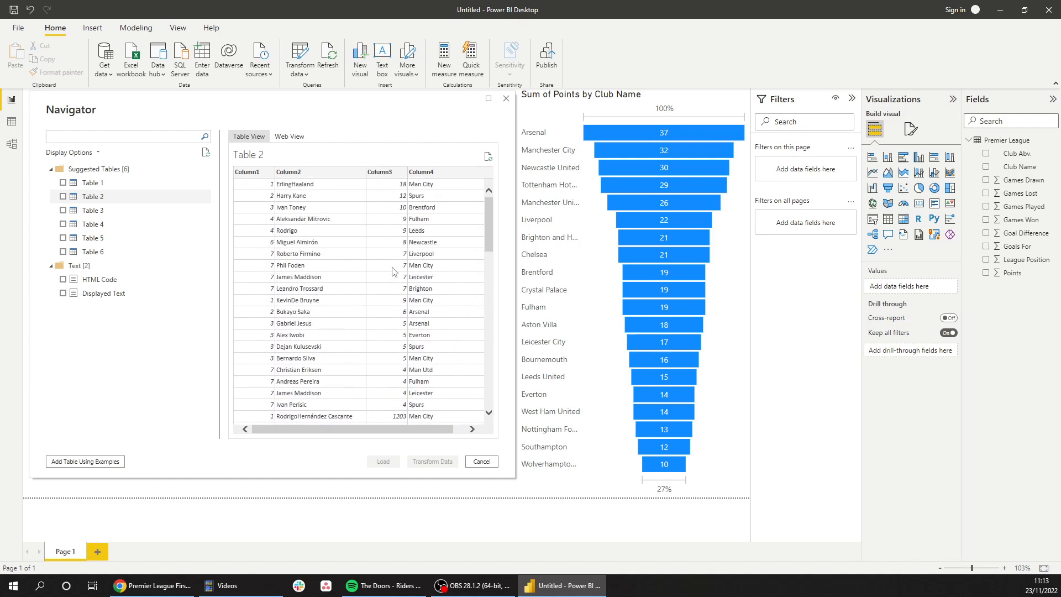
Preview Table 3 and Table 4, and check them against the 2022/23 Player Stats in Chrome before returning to Power BI Desktop.
{"action": "left_click", "coordinate": [95, 211]}
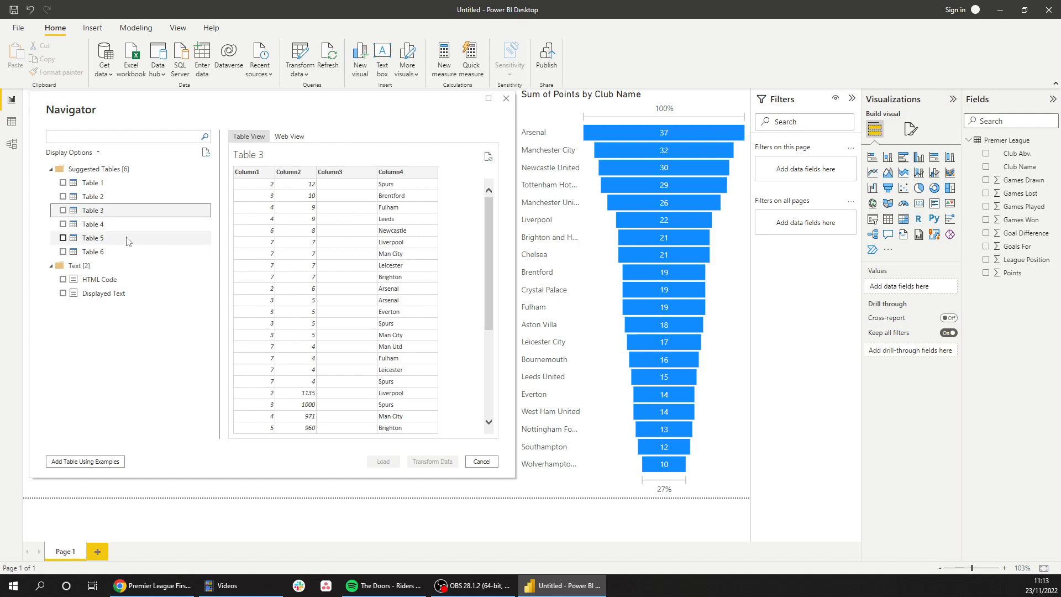
{"action": "left_click", "coordinate": [105, 226]}
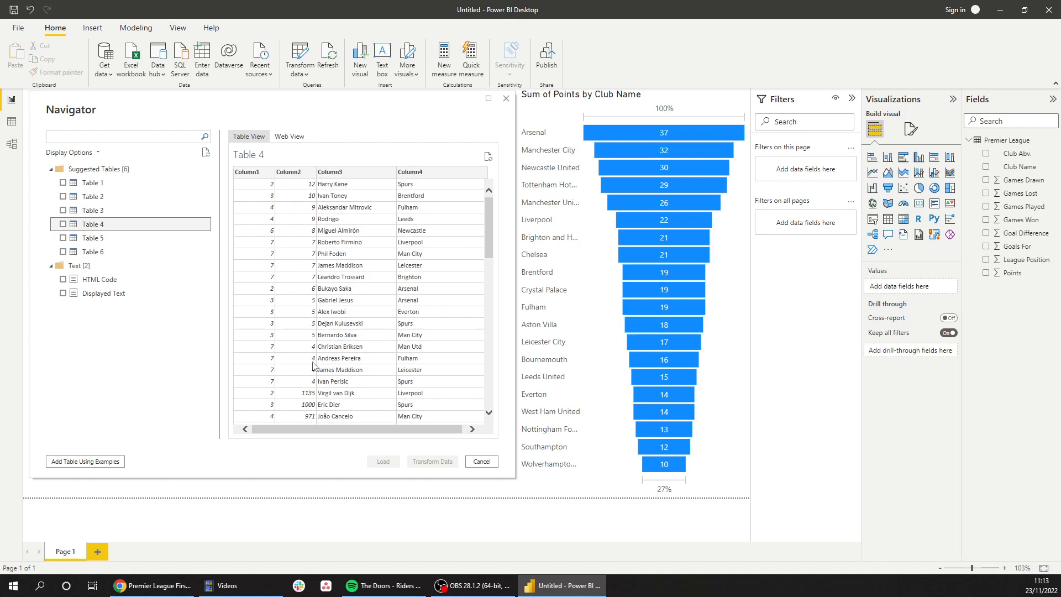
{"action": "left_click", "coordinate": [164, 584]}
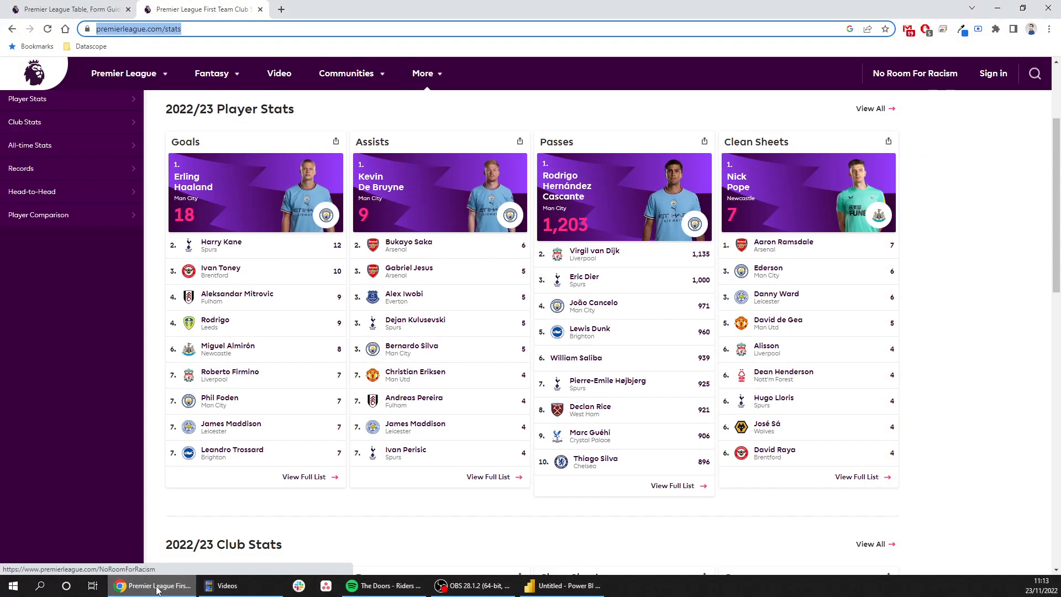
{"action": "scroll", "coordinate": [315, 420], "scroll_direction": "up", "scroll_amount": 3}
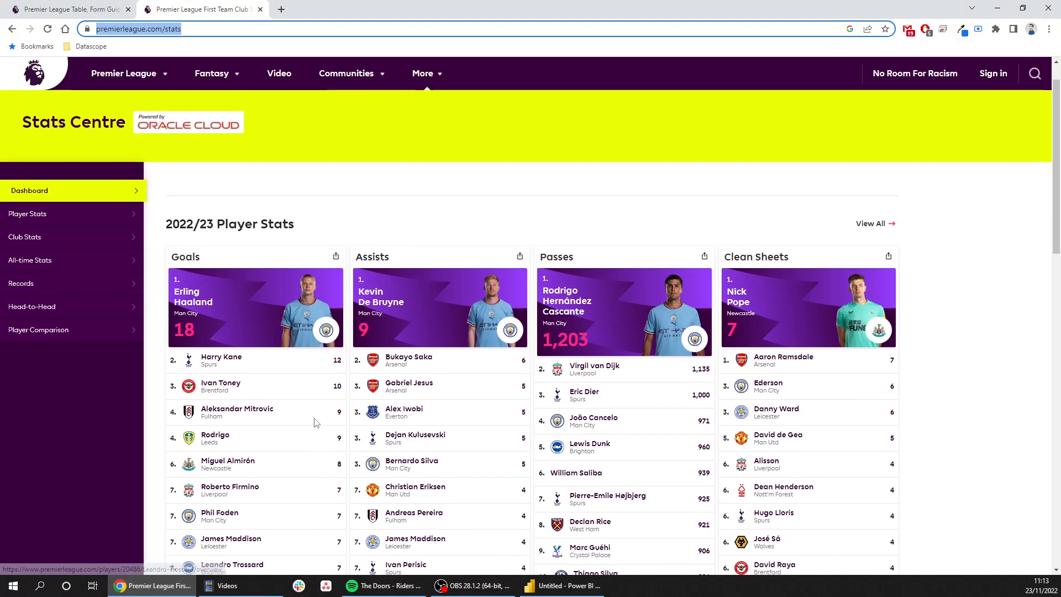
{"action": "scroll", "coordinate": [315, 422], "scroll_direction": "down", "scroll_amount": 3}
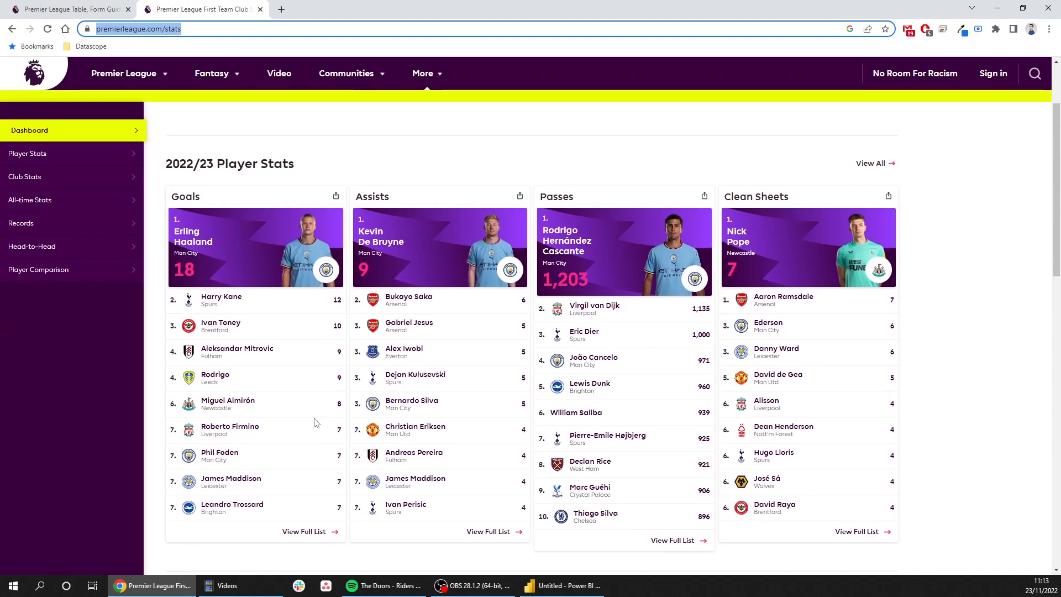
{"action": "left_click", "coordinate": [157, 587]}
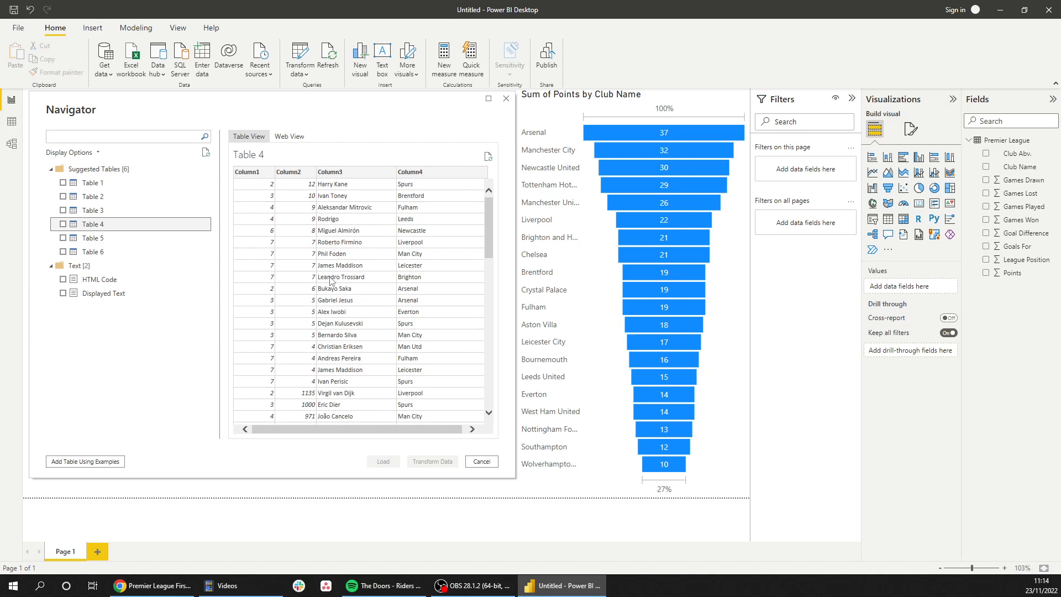
Examine the lower rows of Table 4, and preview Table 5 and Table 6 for comparison.
{"action": "scroll", "coordinate": [328, 285], "scroll_direction": "down", "scroll_amount": 10}
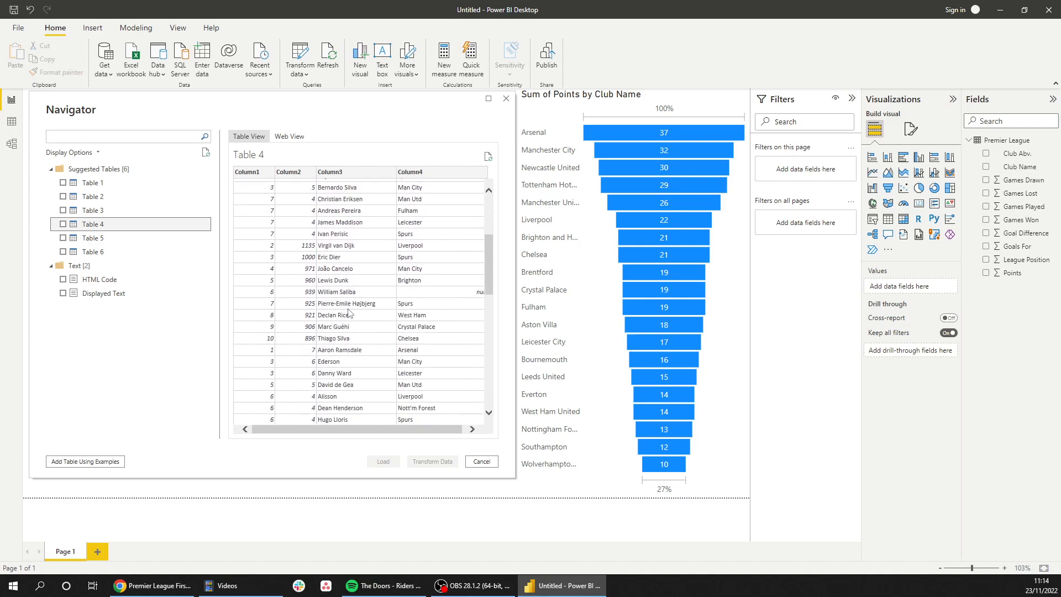
{"action": "scroll", "coordinate": [348, 314], "scroll_direction": "down", "scroll_amount": 3}
{"action": "left_click", "coordinate": [118, 239]}
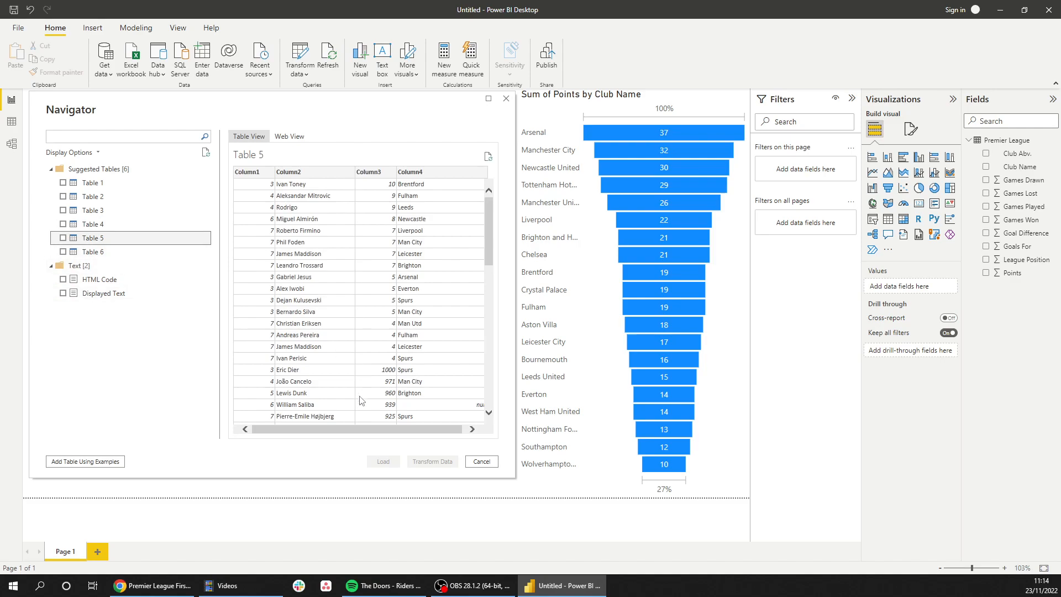
{"action": "left_click", "coordinate": [188, 252]}
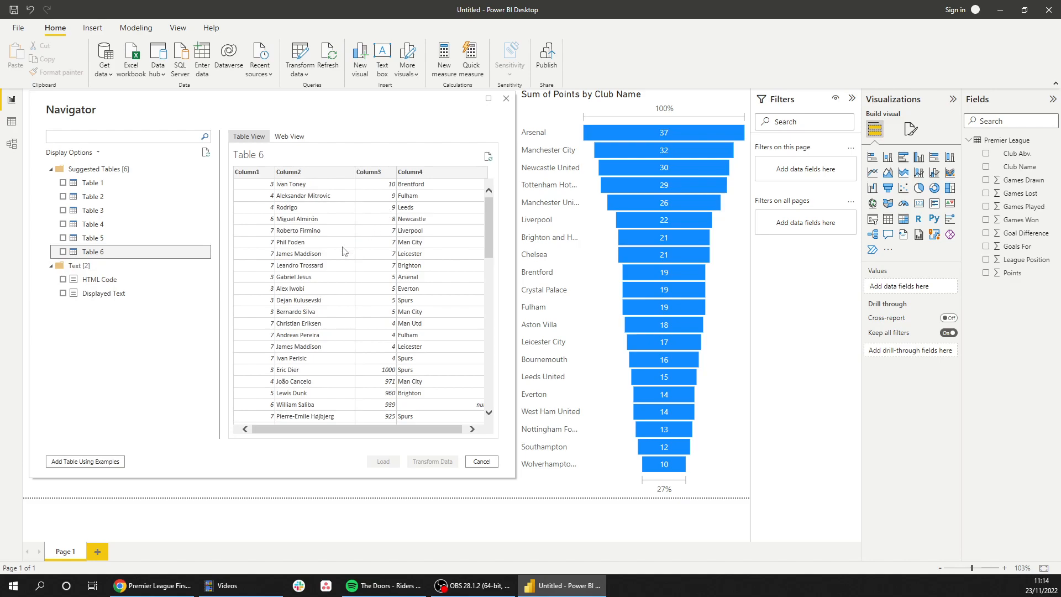
Switch to Chrome, review the player and club sections of the whole stats page, and return to Power BI Desktop.
{"action": "left_click", "coordinate": [147, 588]}
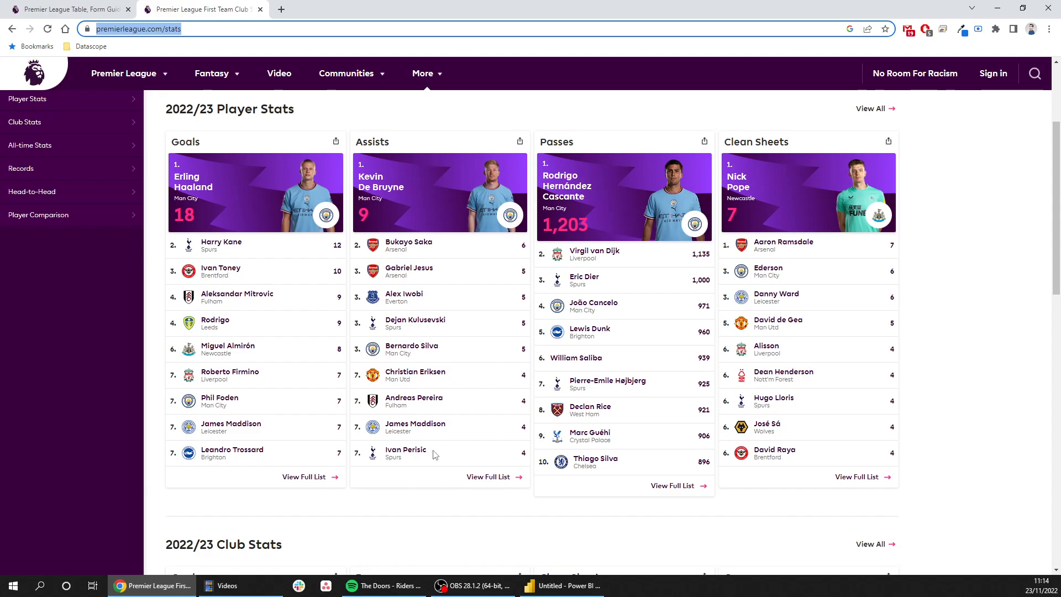
{"action": "scroll", "coordinate": [435, 454], "scroll_direction": "down", "scroll_amount": 12}
{"action": "scroll", "coordinate": [414, 454], "scroll_direction": "down", "scroll_amount": 1}
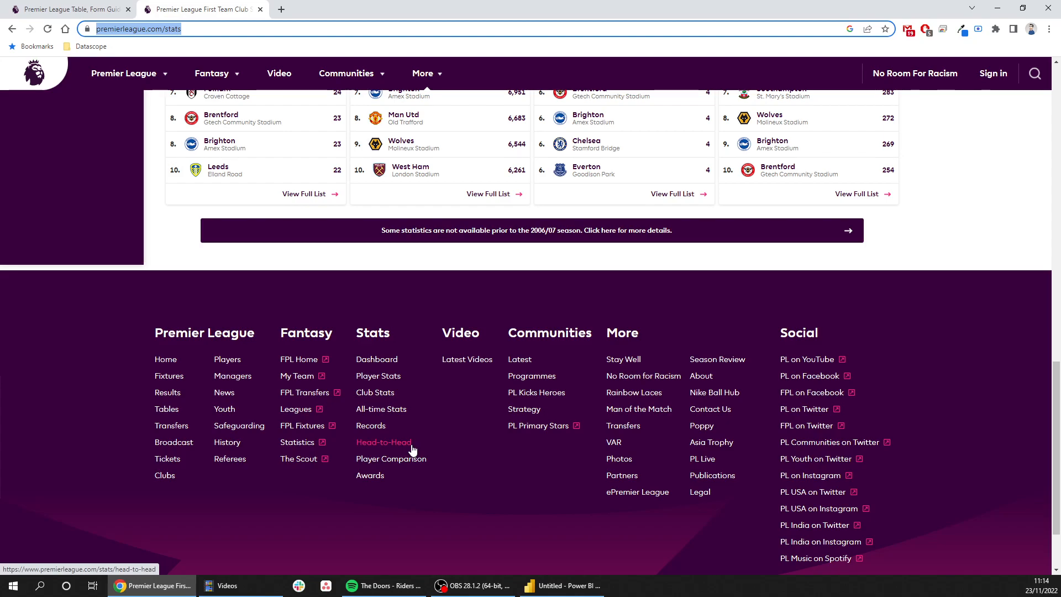
{"action": "scroll", "coordinate": [412, 449], "scroll_direction": "up", "scroll_amount": 16}
{"action": "scroll", "coordinate": [411, 449], "scroll_direction": "down", "scroll_amount": 3}
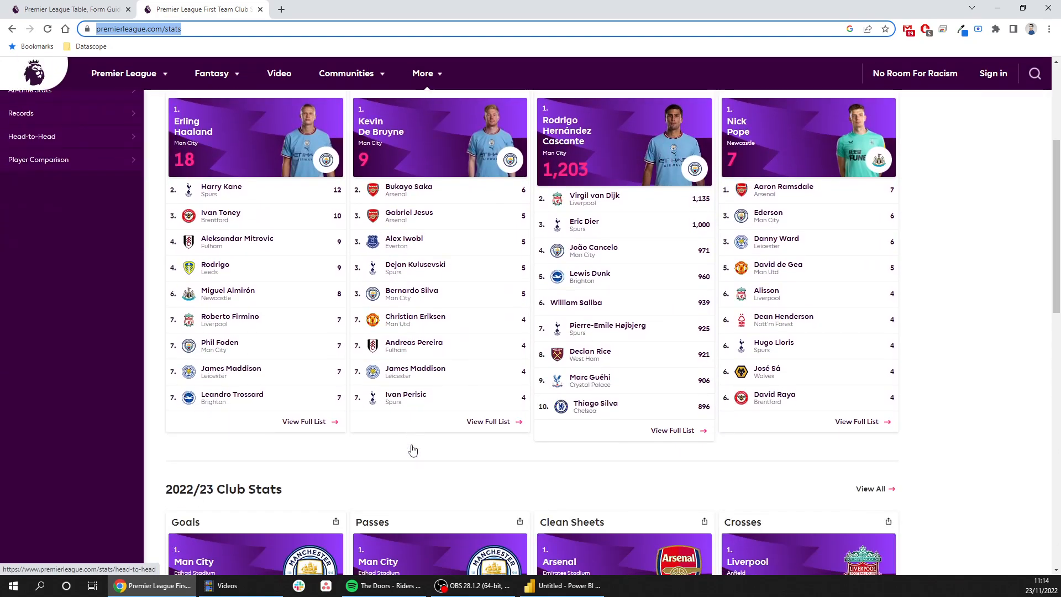
{"action": "scroll", "coordinate": [406, 447], "scroll_direction": "up", "scroll_amount": 3}
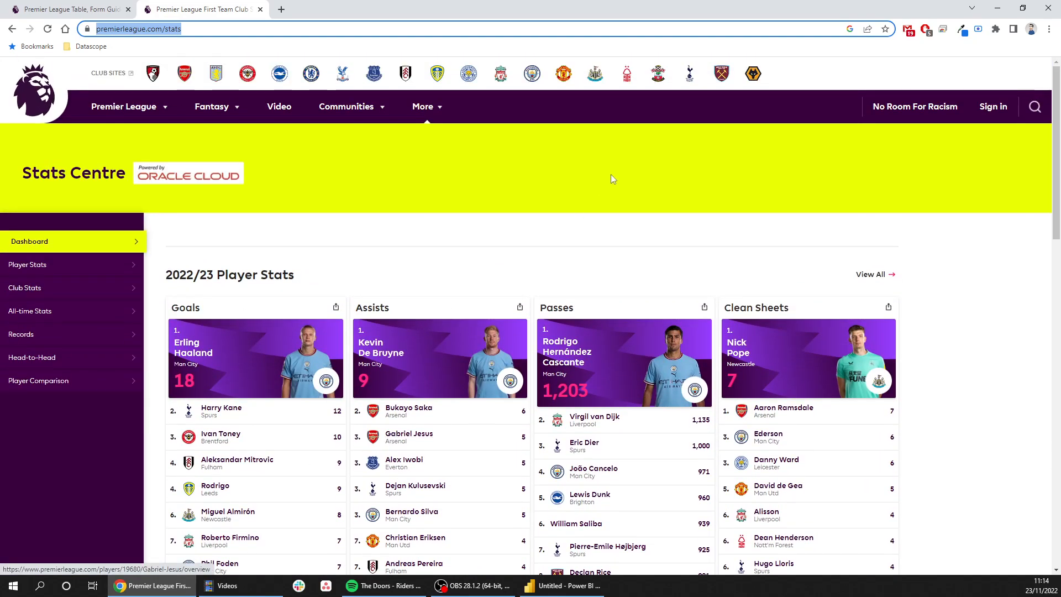
{"action": "key", "text": "alt+Tab"}
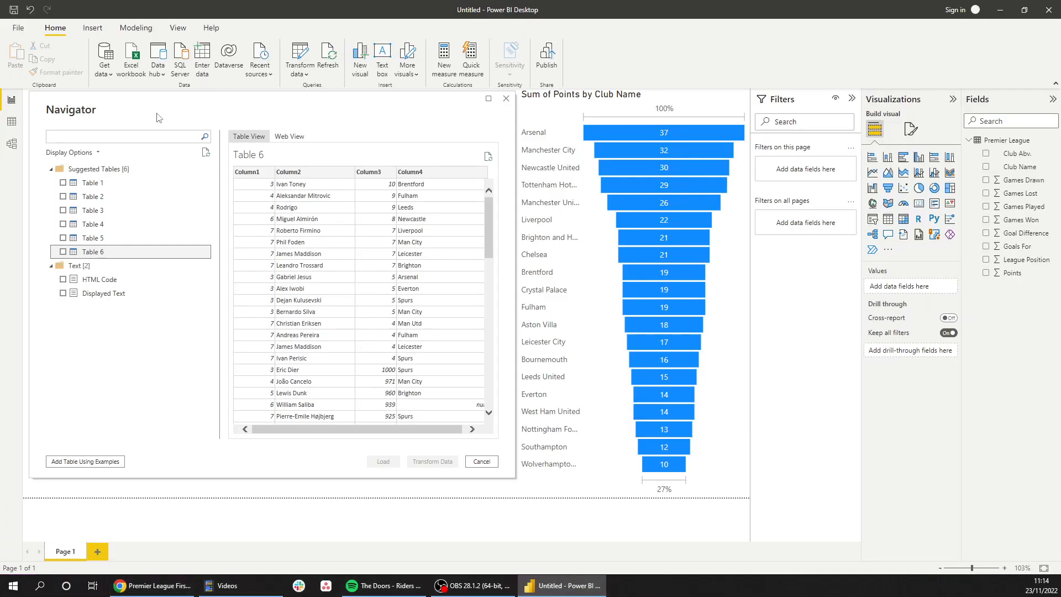
Preview Table 1 across all its columns and mark it for import.
{"action": "left_click", "coordinate": [100, 184]}
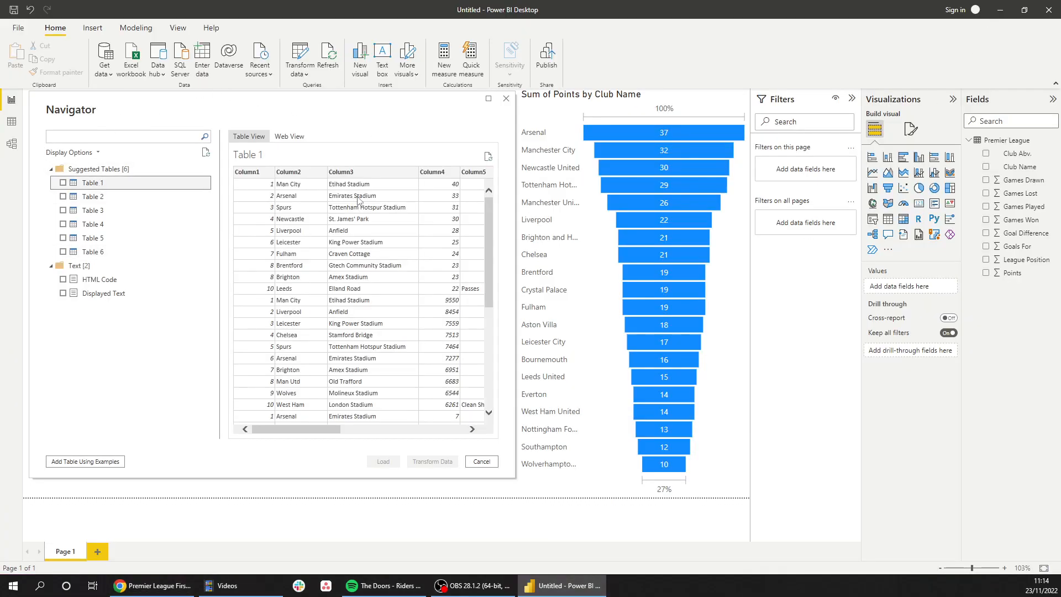
{"action": "left_click", "coordinate": [317, 434]}
{"action": "left_click_drag", "start_coordinate": [316, 434], "coordinate": [464, 436]}
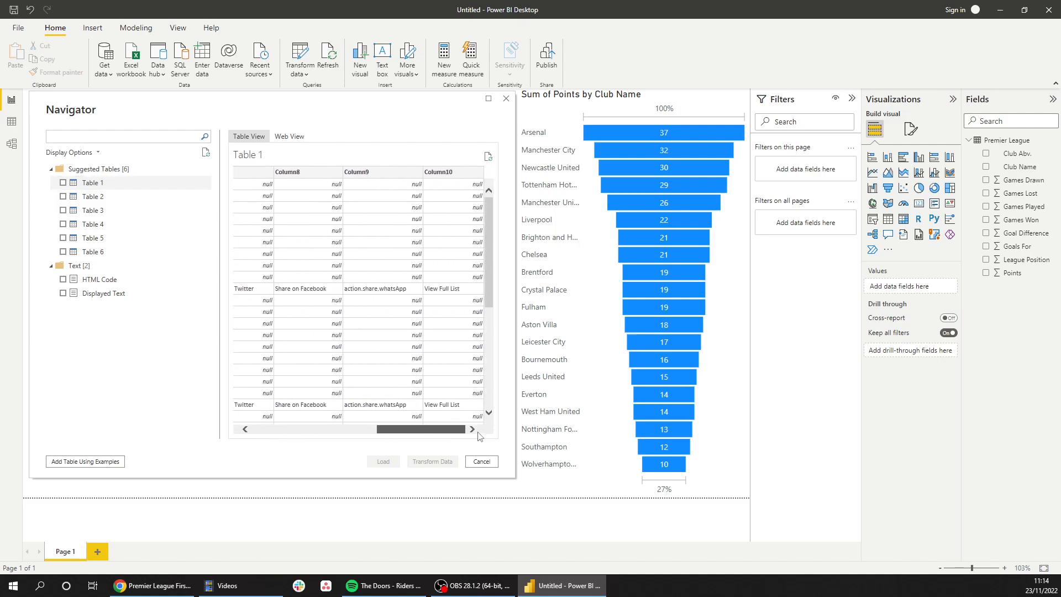
{"action": "left_click_drag", "start_coordinate": [456, 438], "coordinate": [264, 434]}
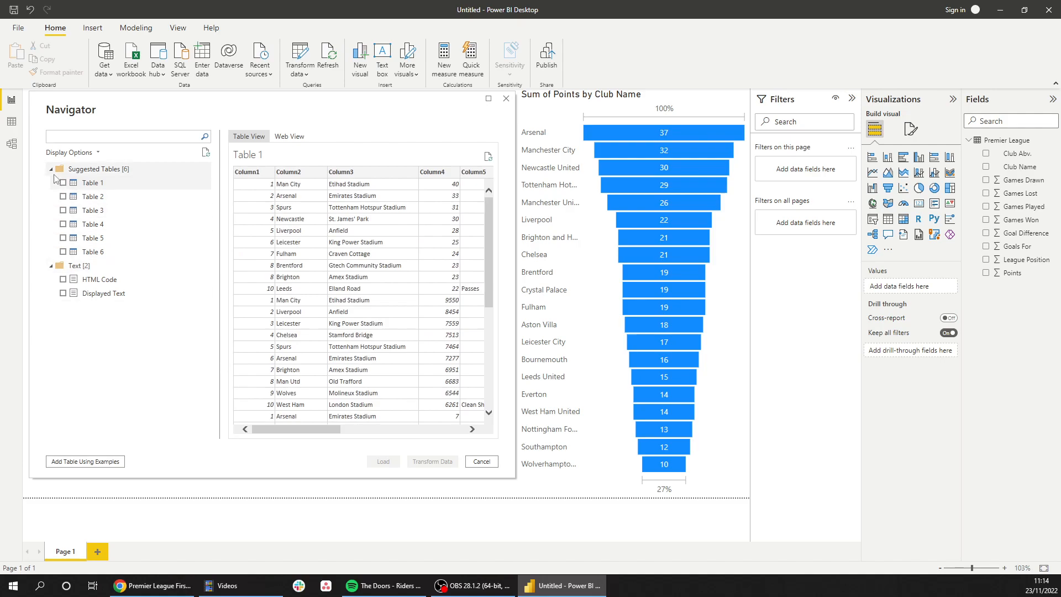
{"action": "left_click", "coordinate": [63, 182]}
Review the previews of Tables 2 through 6 again to decide which other table to import.
{"action": "left_click", "coordinate": [163, 198]}
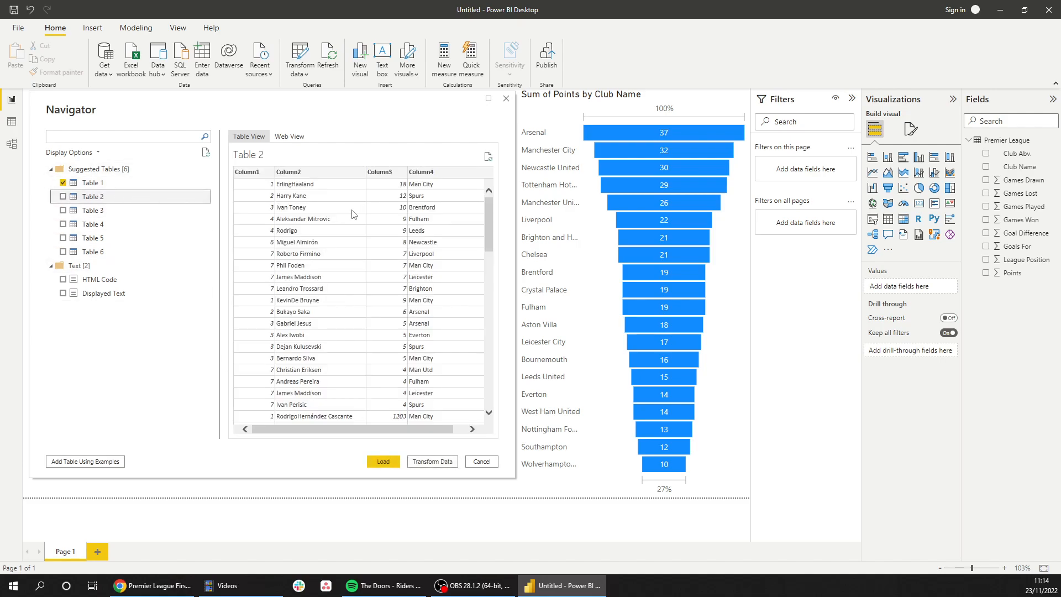
{"action": "scroll", "coordinate": [353, 214], "scroll_direction": "down", "scroll_amount": 2}
{"action": "left_click_drag", "start_coordinate": [334, 430], "coordinate": [348, 431]}
{"action": "left_click", "coordinate": [92, 209]}
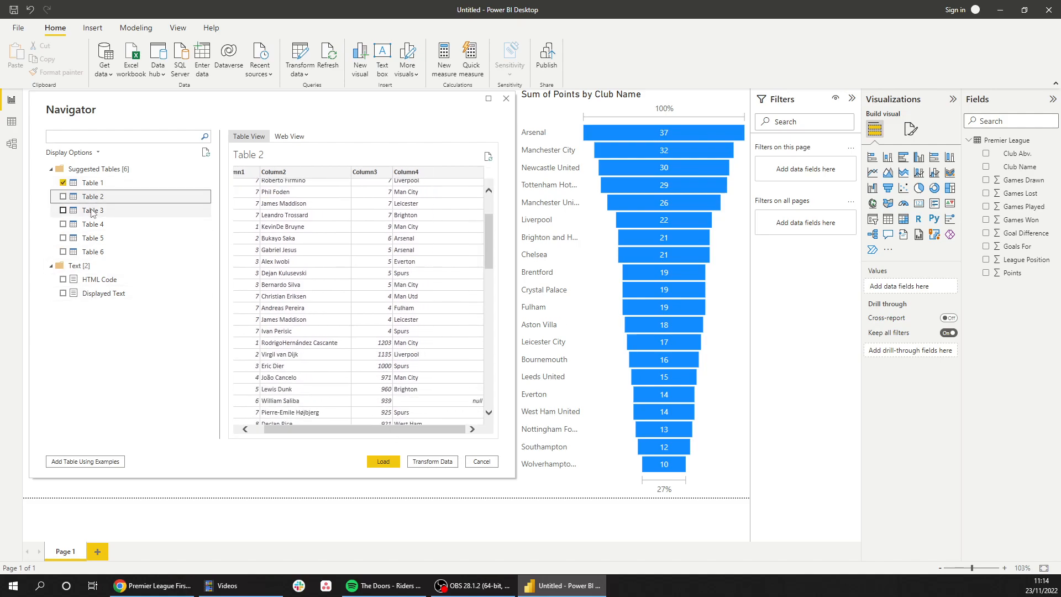
{"action": "left_click", "coordinate": [135, 224]}
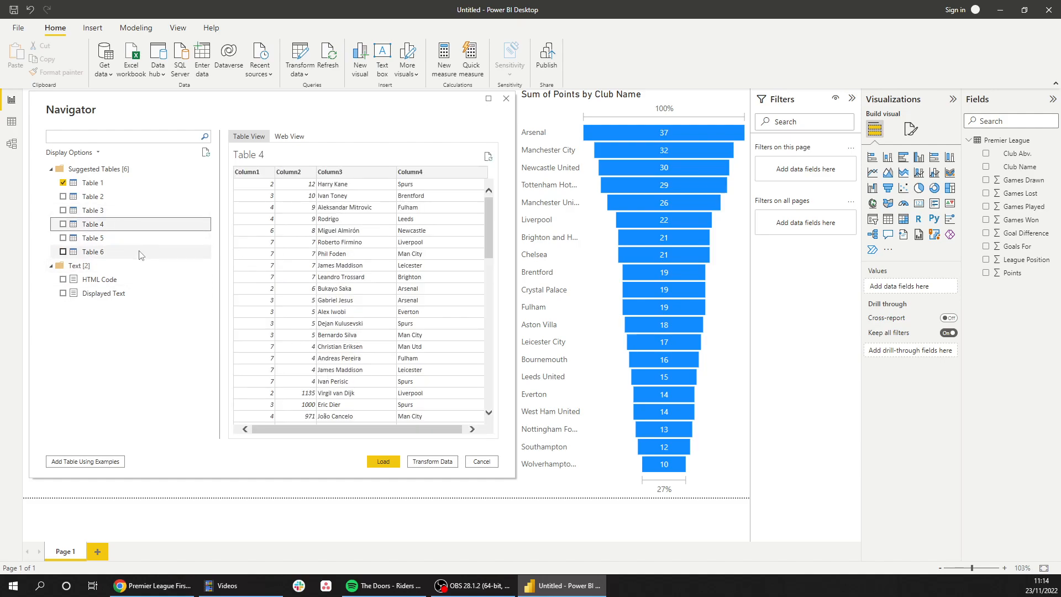
{"action": "left_click", "coordinate": [122, 244]}
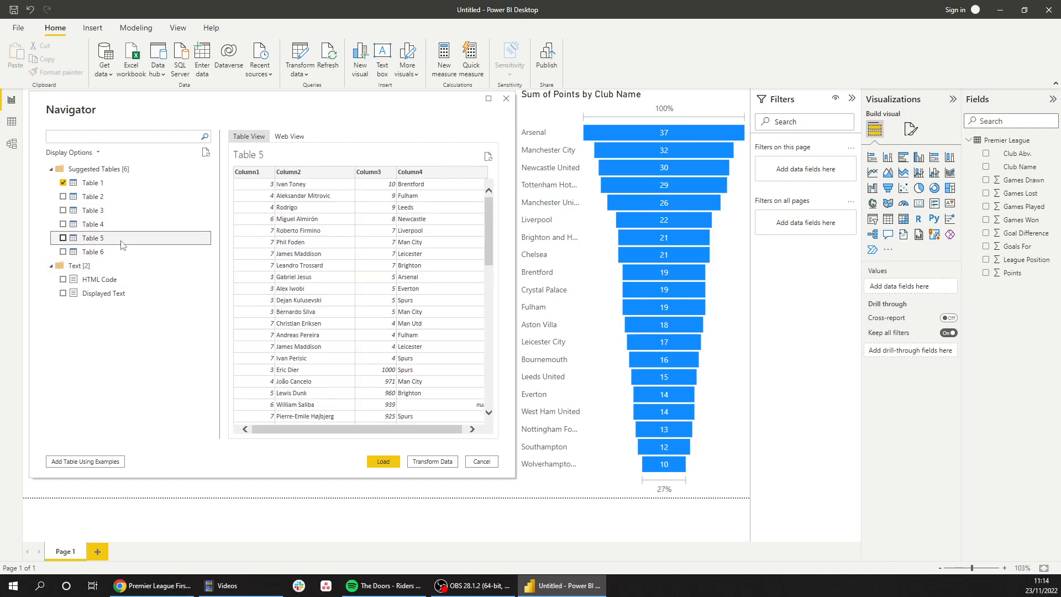
{"action": "scroll", "coordinate": [406, 307], "scroll_direction": "down", "scroll_amount": 10}
{"action": "scroll", "coordinate": [405, 307], "scroll_direction": "down", "scroll_amount": 7}
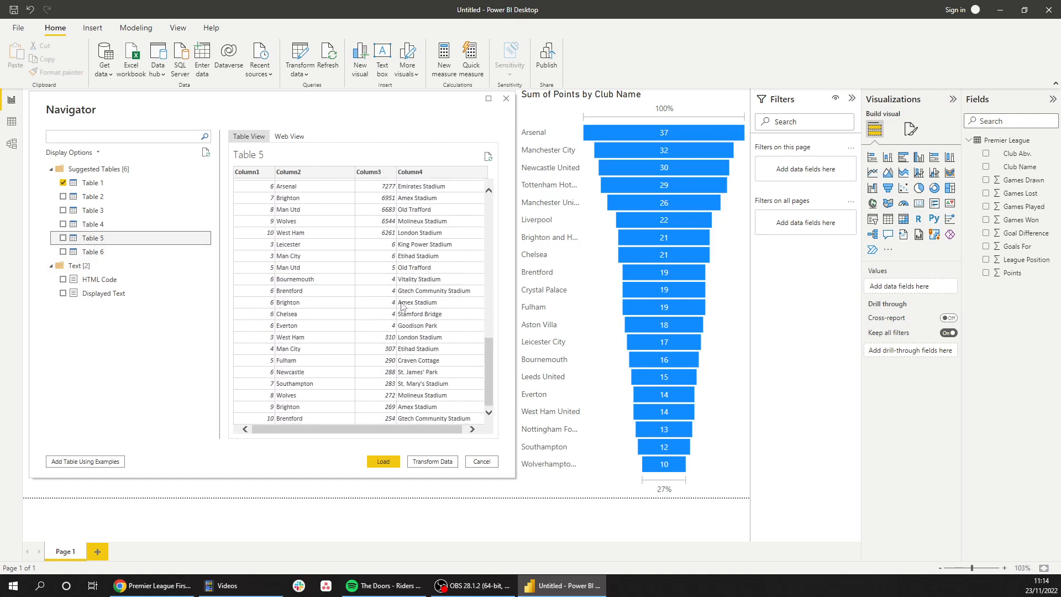
{"action": "left_click", "coordinate": [115, 253]}
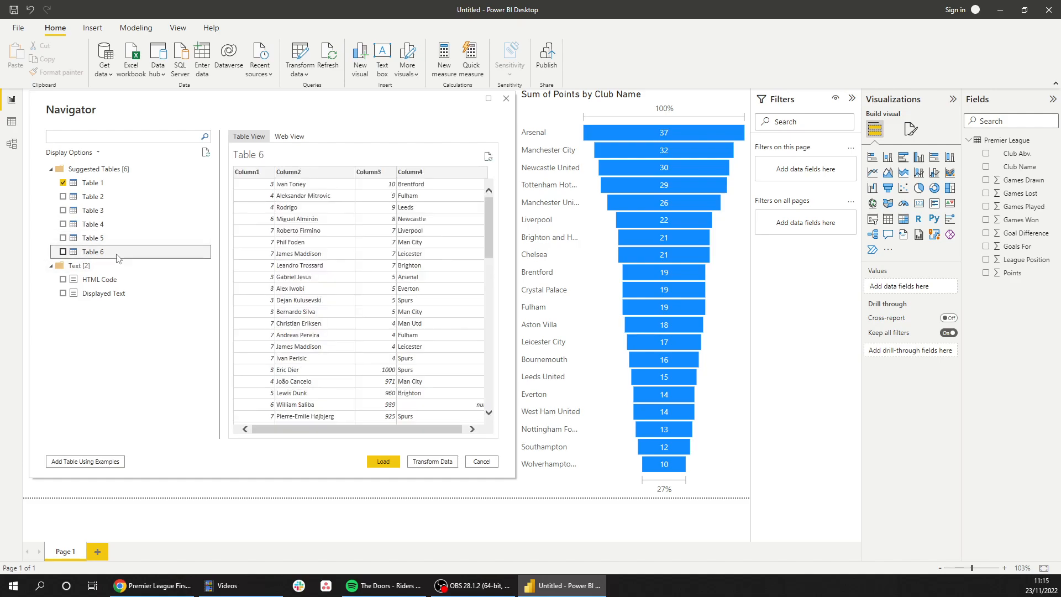
Mark Table 2 for import alongside Table 1, open both for transformation in Power Query Editor, and display the Table 1 query.
{"action": "left_click", "coordinate": [63, 197]}
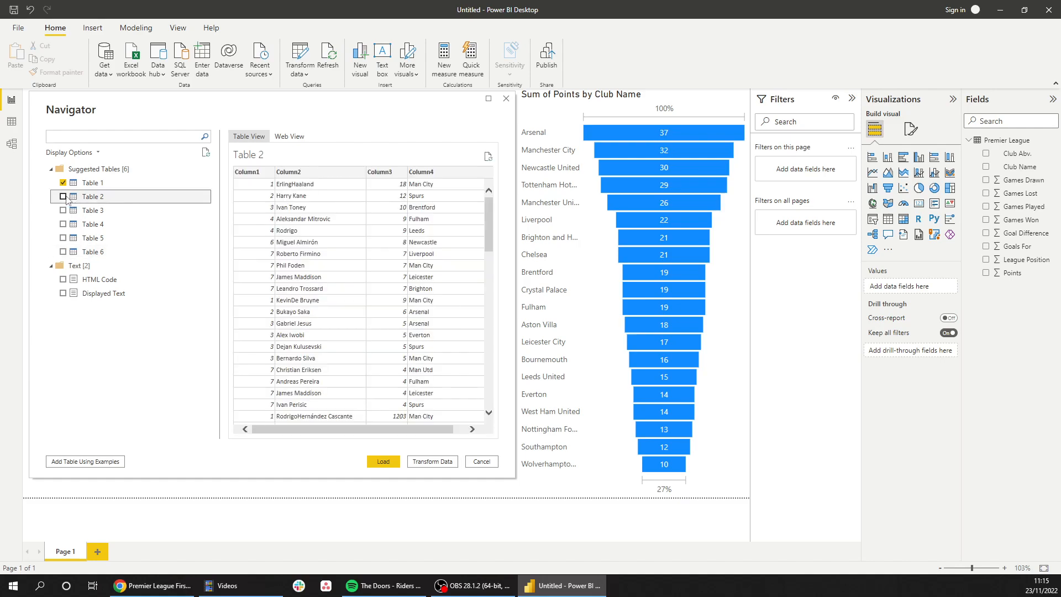
{"action": "left_click", "coordinate": [421, 461]}
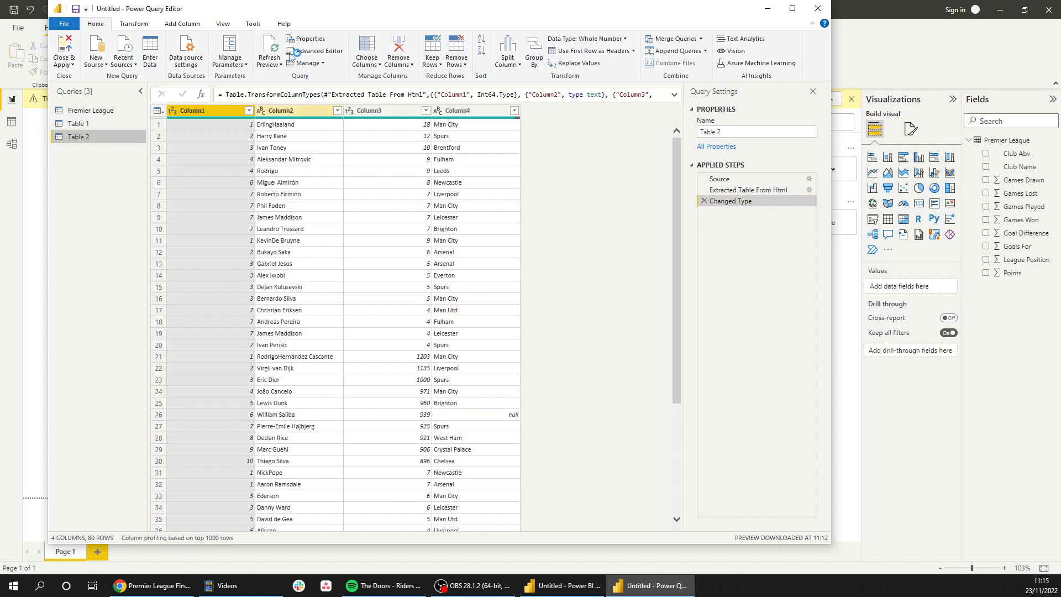
{"action": "left_click", "coordinate": [99, 125]}
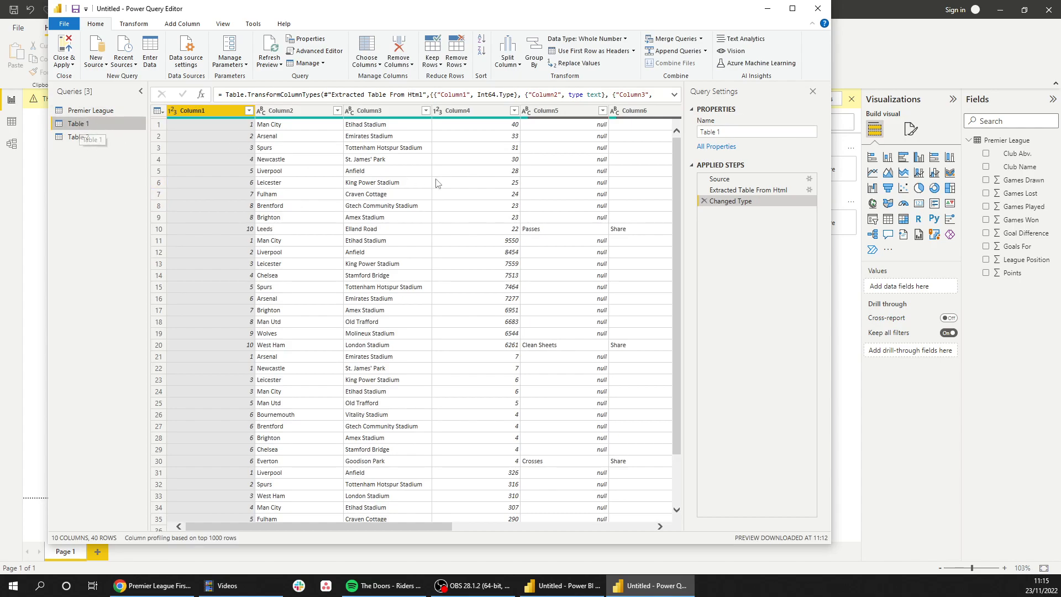
Switch to Chrome, compare the 2022/23 Club Stats lists with the Table 1 rows, and return to Power Query Editor.
{"action": "left_click", "coordinate": [152, 586]}
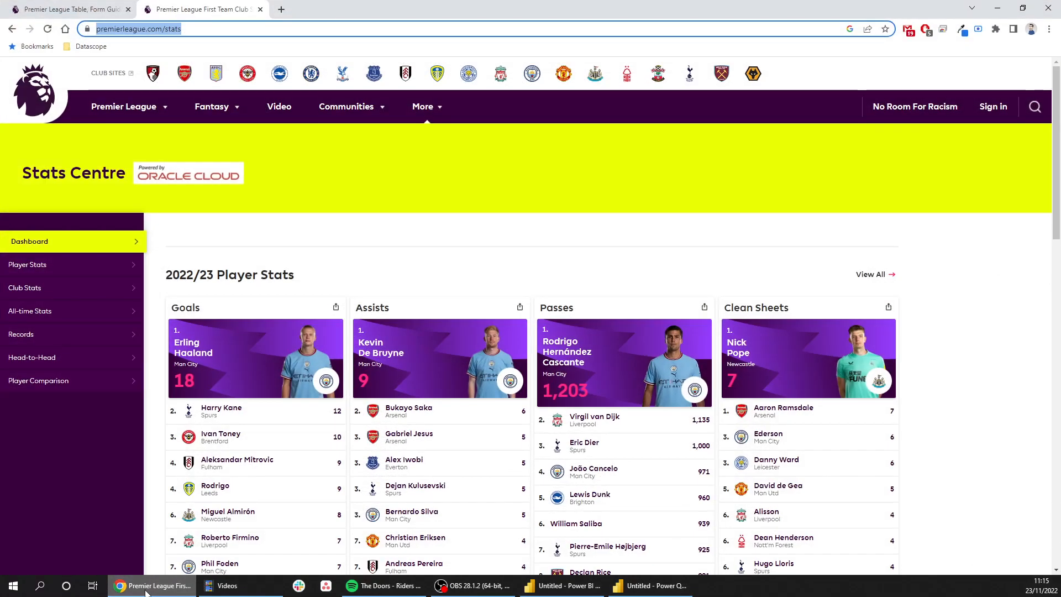
{"action": "scroll", "coordinate": [273, 449], "scroll_direction": "down", "scroll_amount": 3}
{"action": "scroll", "coordinate": [273, 450], "scroll_direction": "down", "scroll_amount": 5}
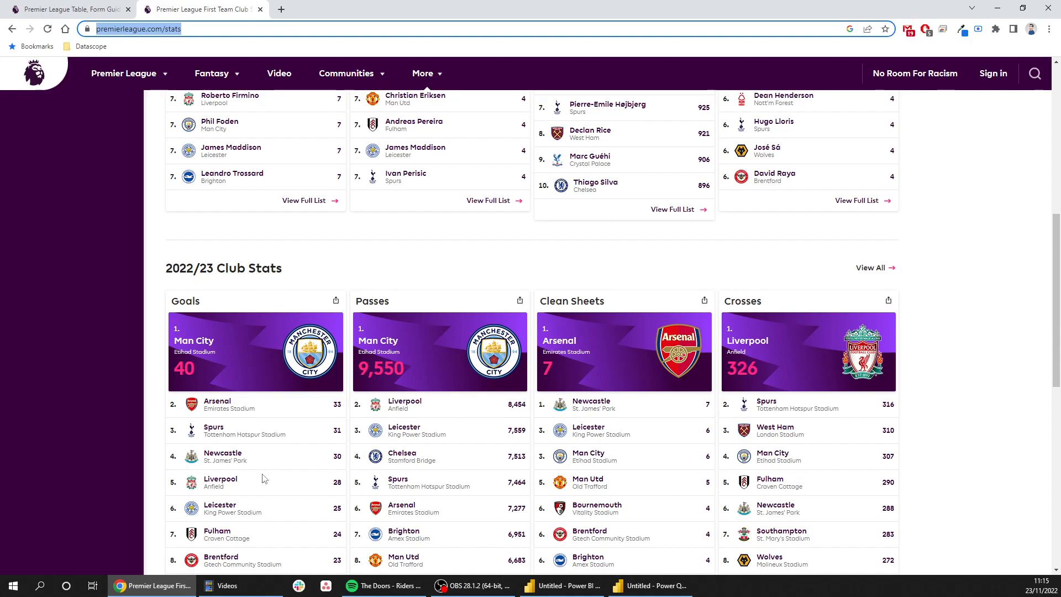
{"action": "scroll", "coordinate": [265, 475], "scroll_direction": "down", "scroll_amount": 1}
{"action": "scroll", "coordinate": [263, 479], "scroll_direction": "down", "scroll_amount": 1}
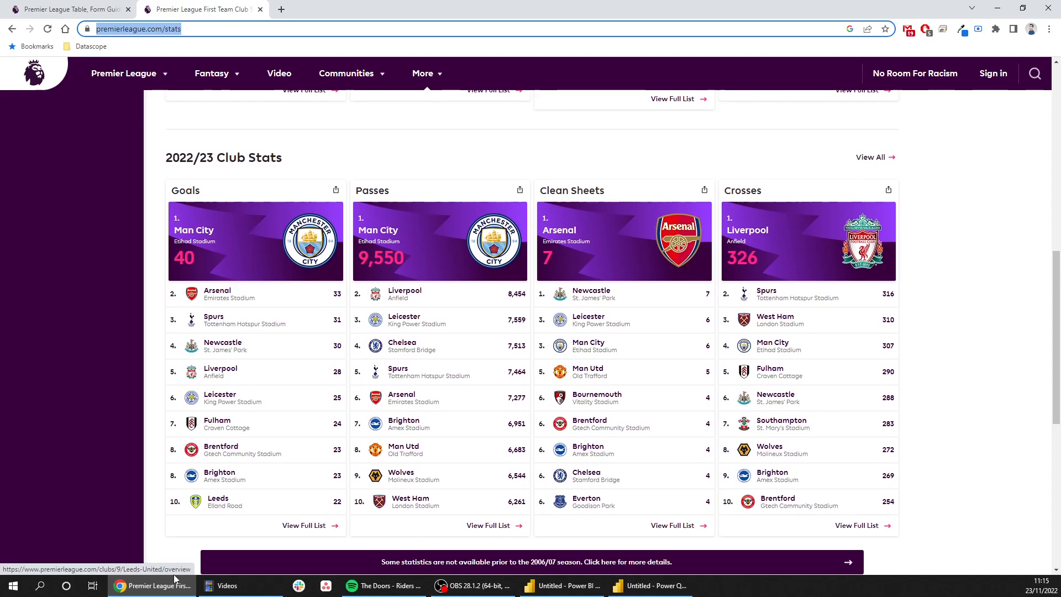
{"action": "mouse_move", "coordinate": [166, 590]}
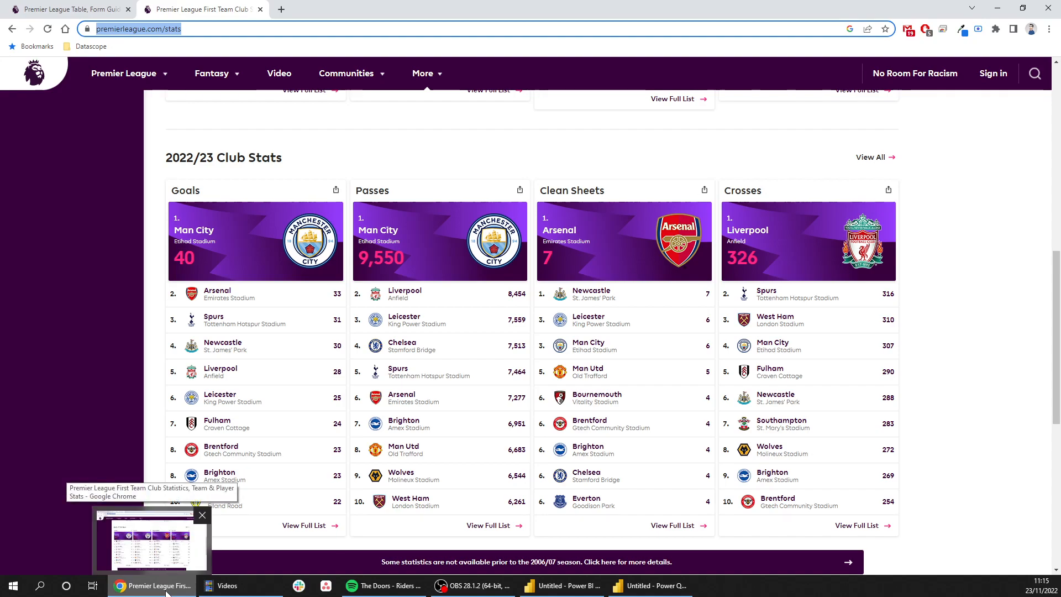
{"action": "left_click", "coordinate": [166, 590]}
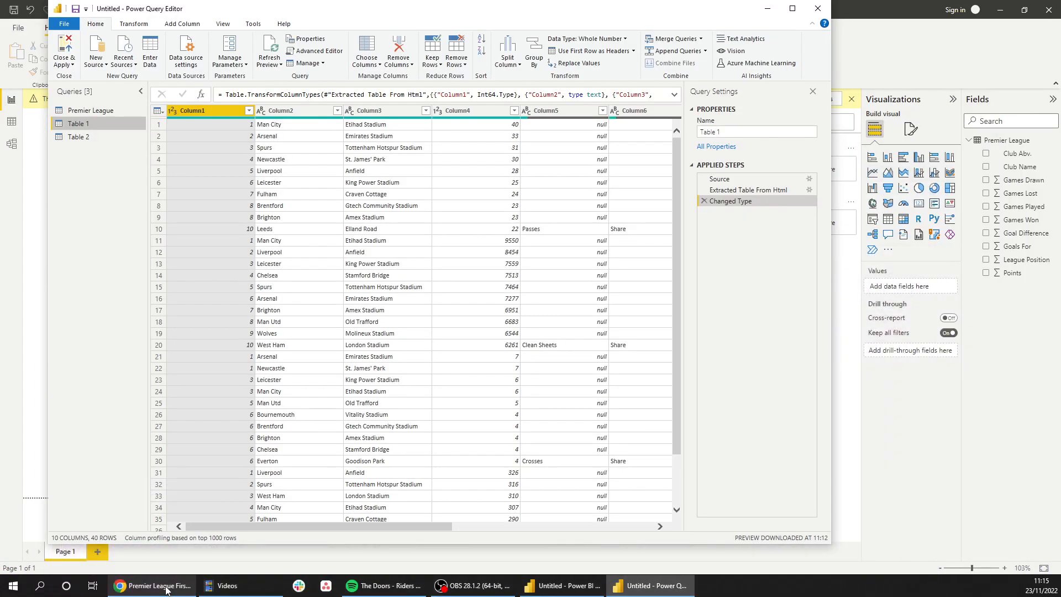
Remove the top 10 rows from the Table 1 query.
{"action": "left_click", "coordinate": [158, 127]}
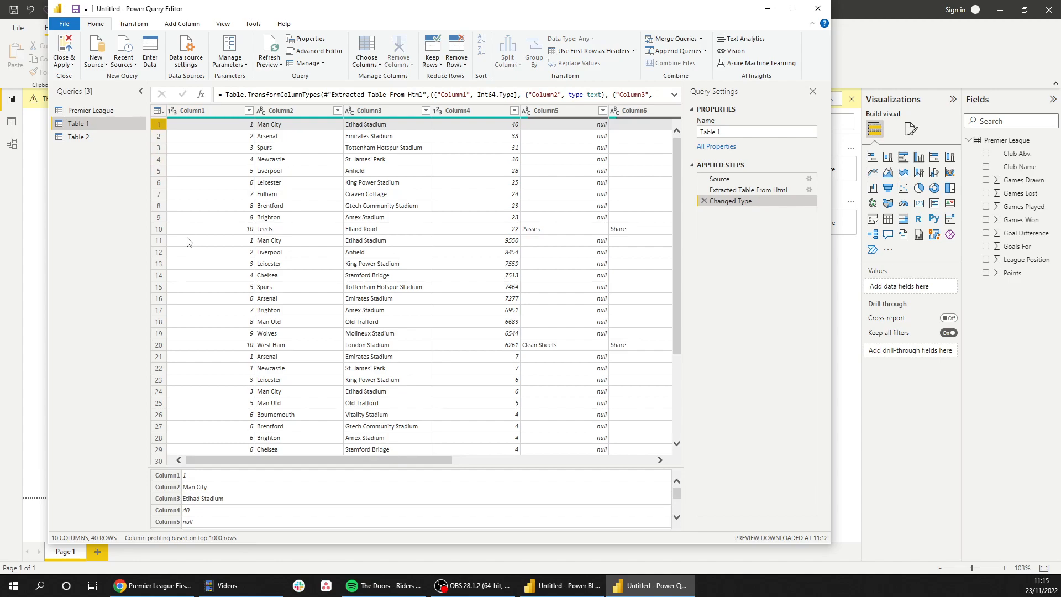
{"action": "left_click", "coordinate": [456, 60]}
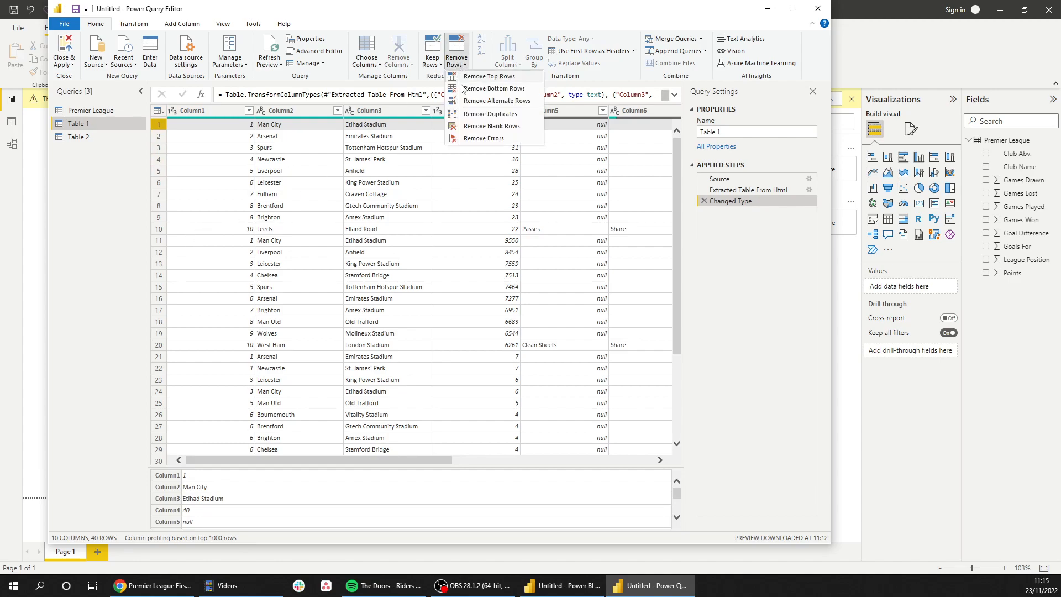
{"action": "left_click", "coordinate": [491, 77]}
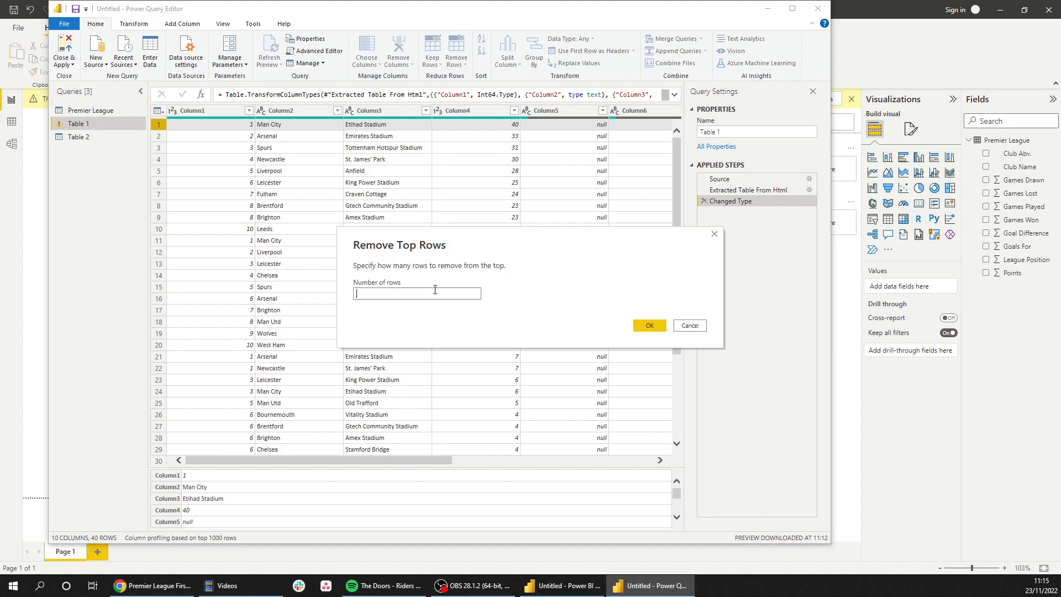
{"action": "left_click_drag", "start_coordinate": [422, 241], "coordinate": [419, 323]}
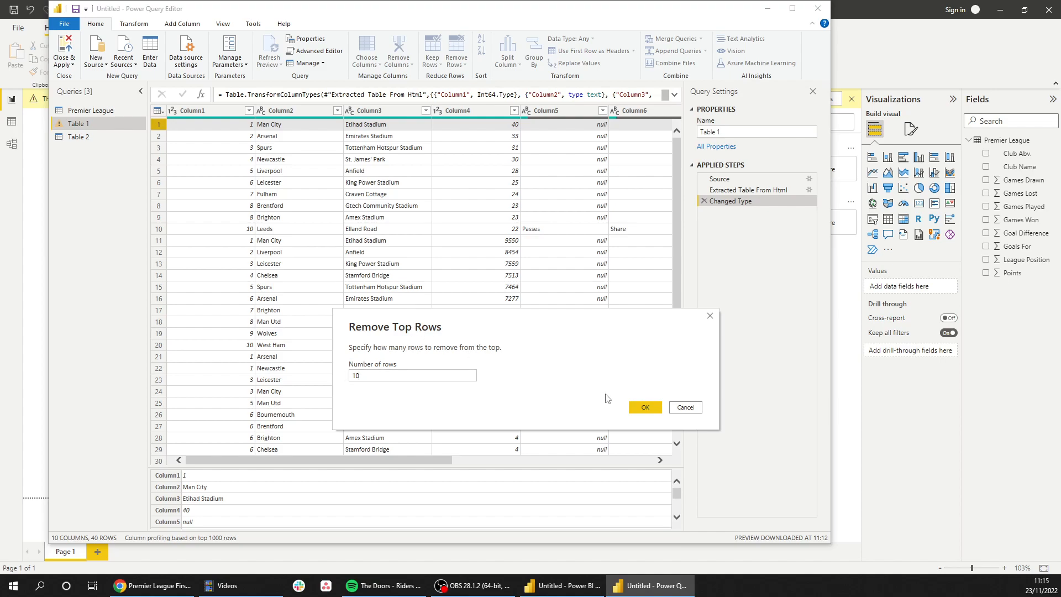
{"action": "left_click", "coordinate": [643, 407]}
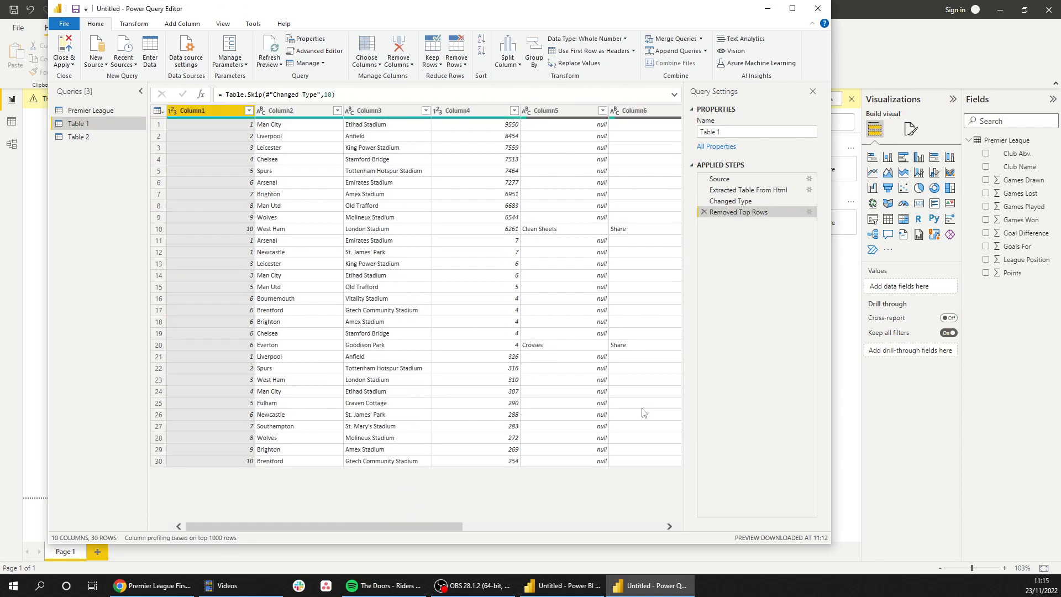
Rename the Table 1 query as Total Passes.
{"action": "left_click", "coordinate": [360, 245]}
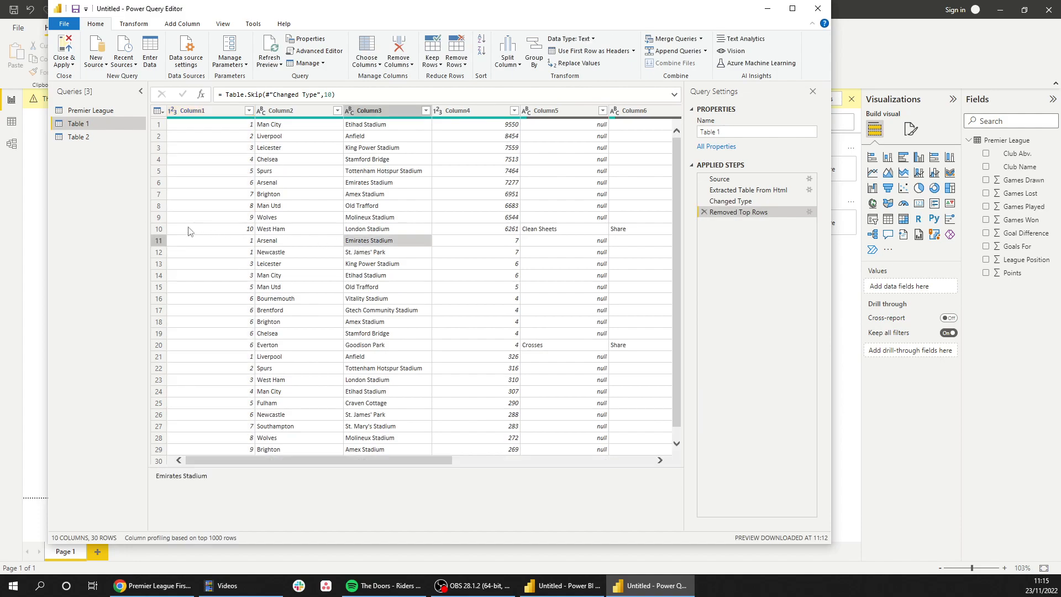
{"action": "scroll", "coordinate": [231, 261], "scroll_direction": "down", "scroll_amount": 1}
{"action": "scroll", "coordinate": [229, 269], "scroll_direction": "up", "scroll_amount": 1}
{"action": "right_click", "coordinate": [92, 123]}
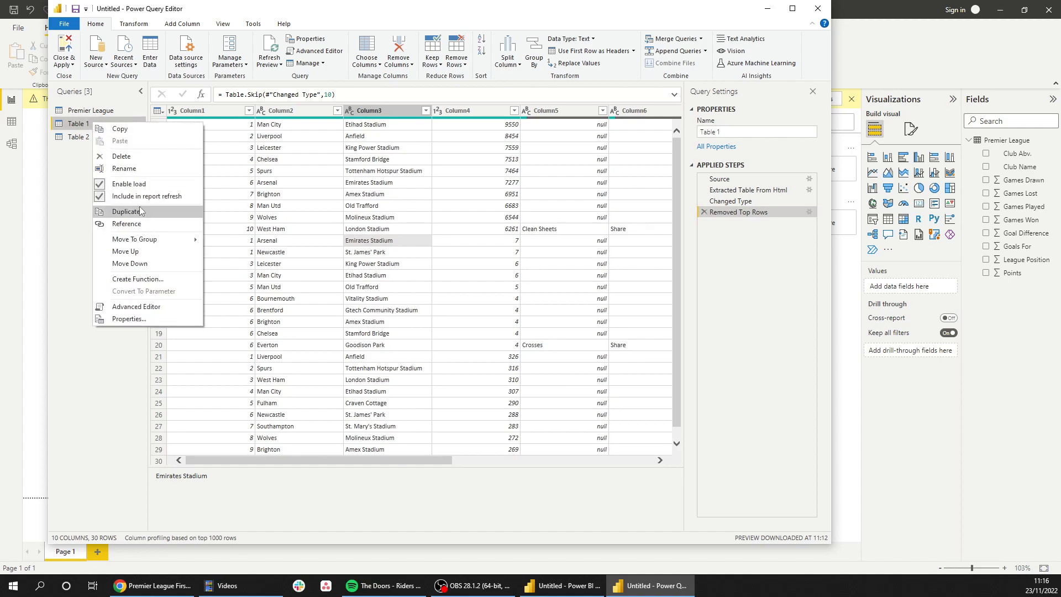
{"action": "left_click", "coordinate": [124, 168]}
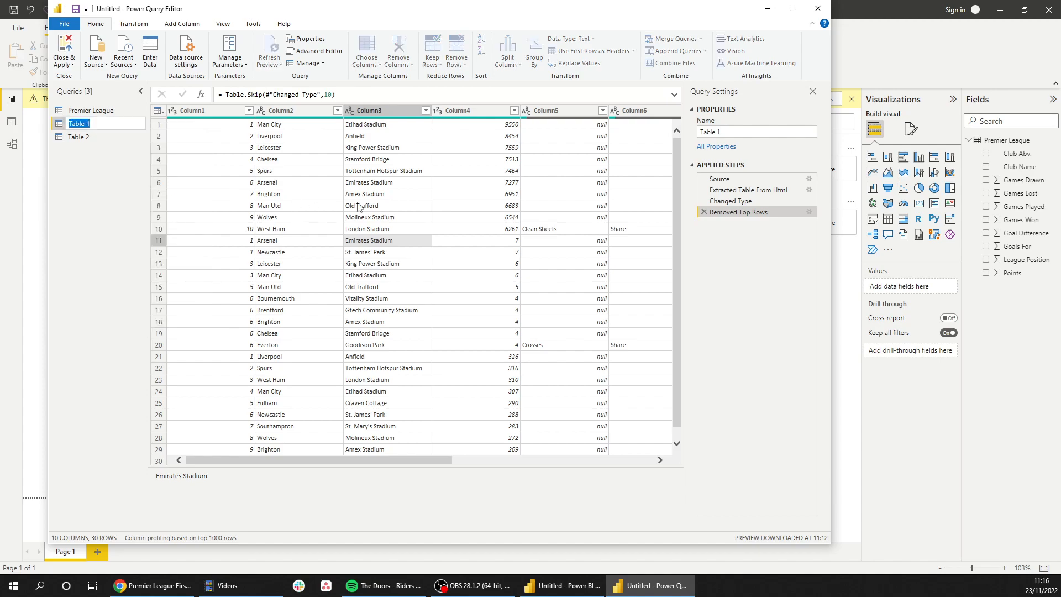
{"action": "type", "text": "T"}
{"action": "key", "text": "Return"}
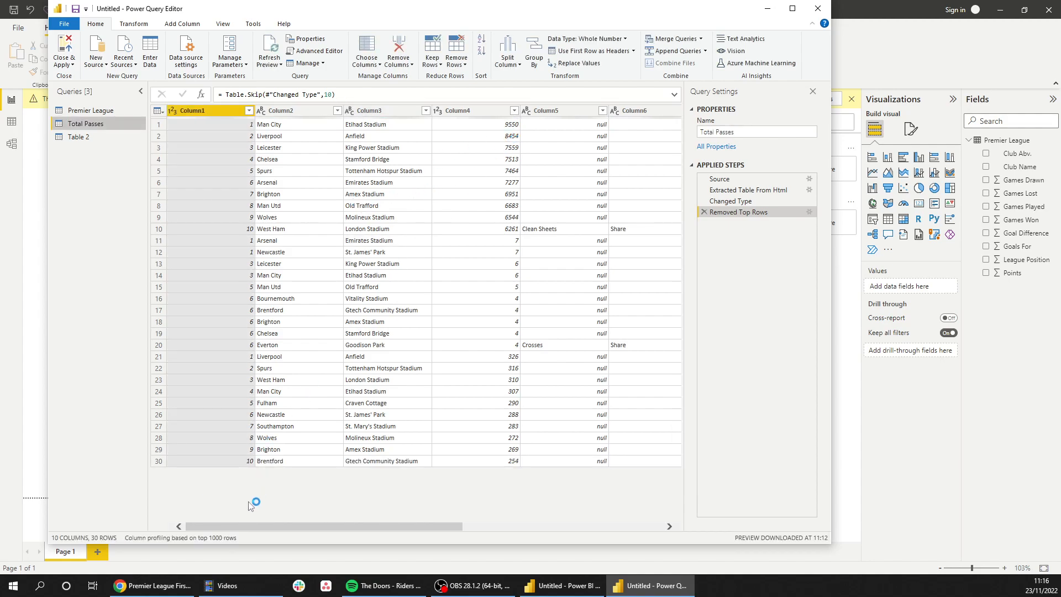
Check the order of the club statistics categories on the stats page in Chrome, and return to Power Query Editor.
{"action": "left_click", "coordinate": [155, 585]}
{"action": "scroll", "coordinate": [177, 524], "scroll_direction": "down", "scroll_amount": 3}
{"action": "scroll", "coordinate": [213, 408], "scroll_direction": "up", "scroll_amount": 3}
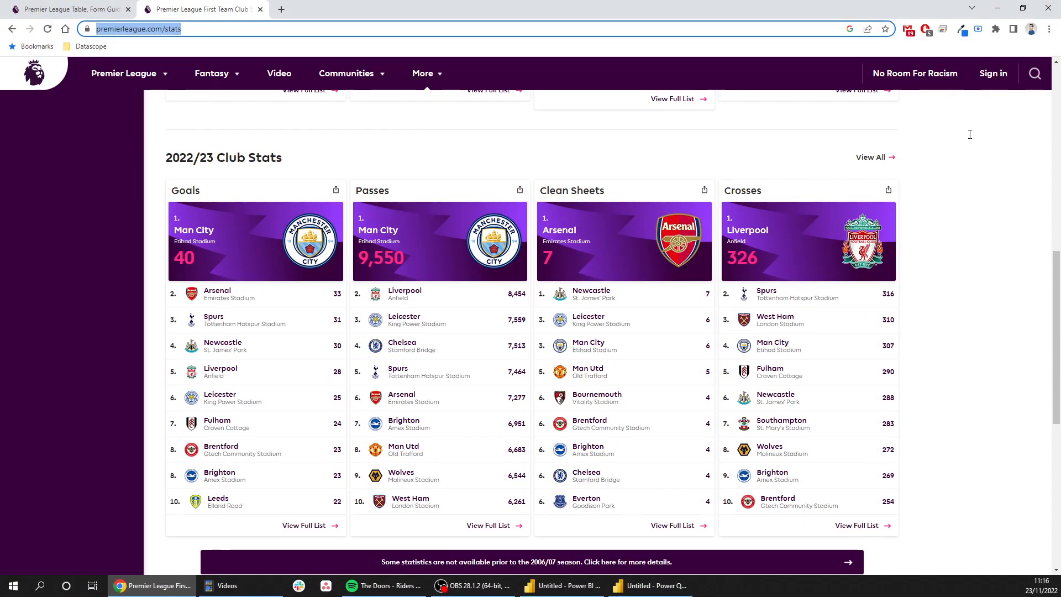
{"action": "left_click", "coordinate": [997, 9]}
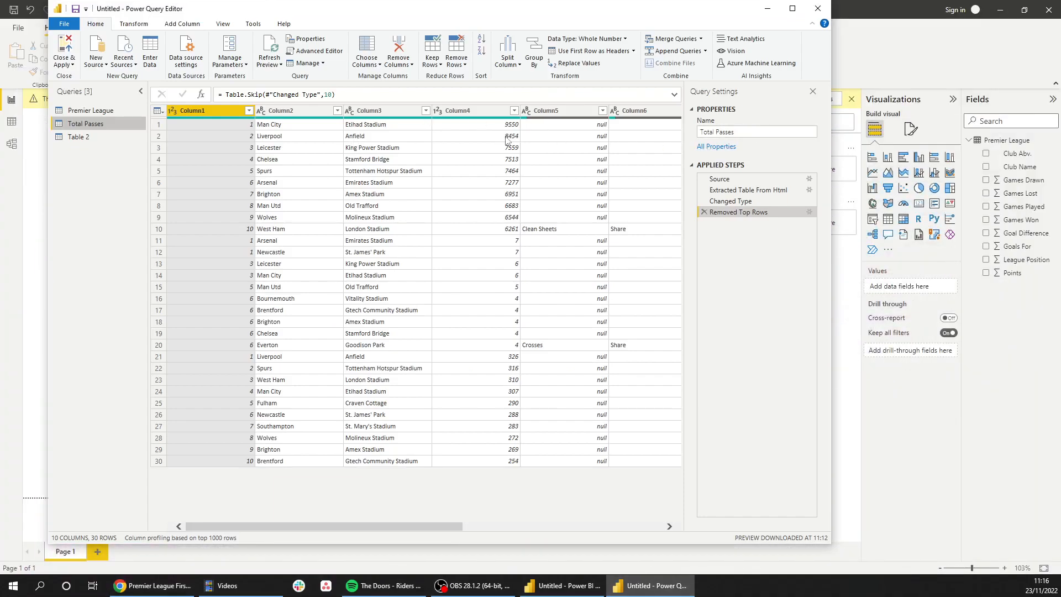
Duplicate the Total Passes query and remove a further 10 top rows from the copy.
{"action": "right_click", "coordinate": [101, 124]}
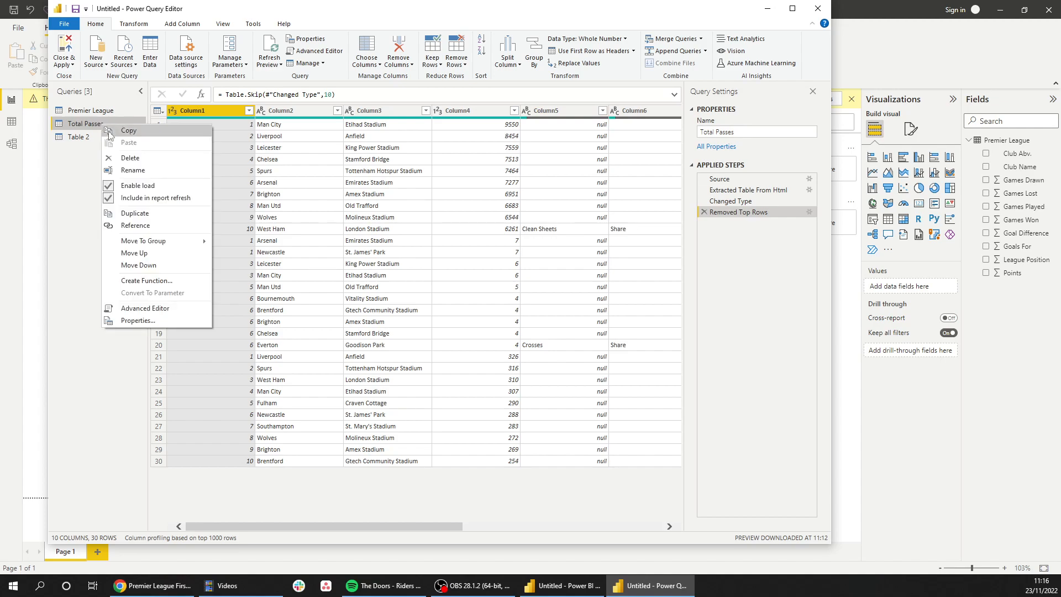
{"action": "left_click", "coordinate": [147, 215]}
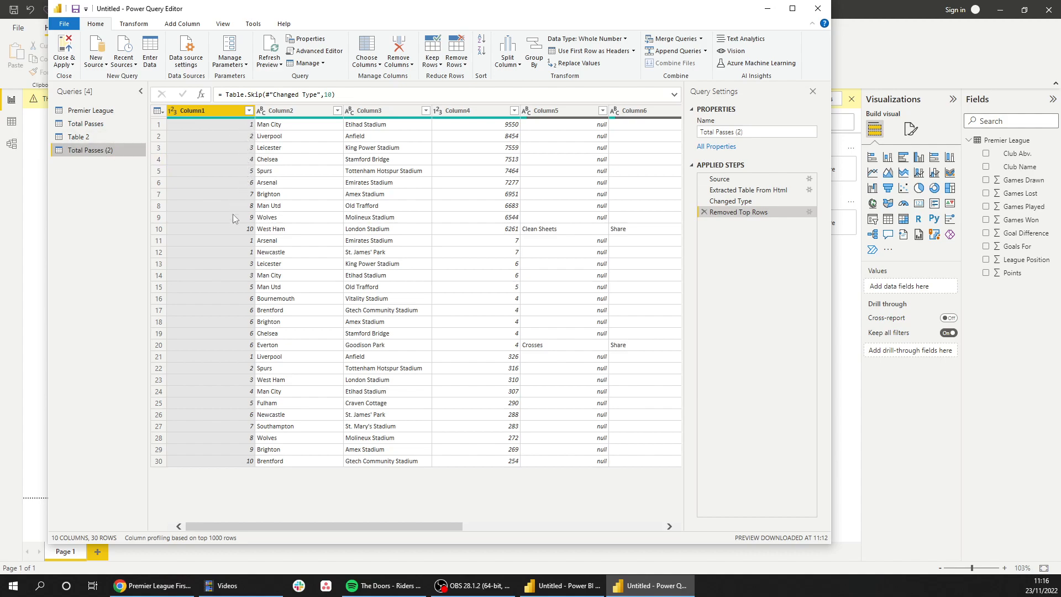
{"action": "left_click", "coordinate": [456, 60]}
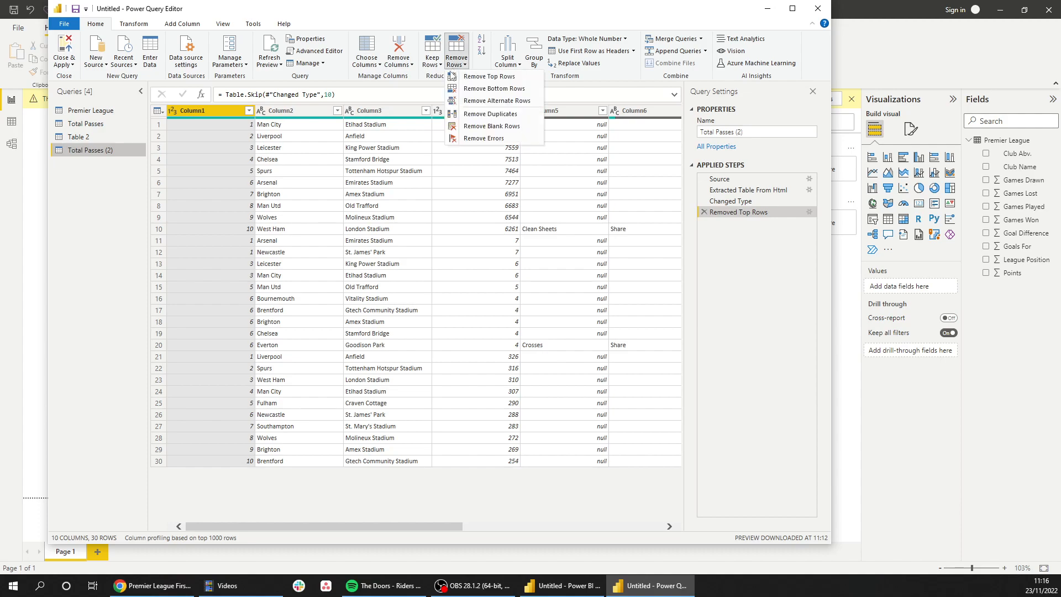
{"action": "left_click", "coordinate": [507, 76]}
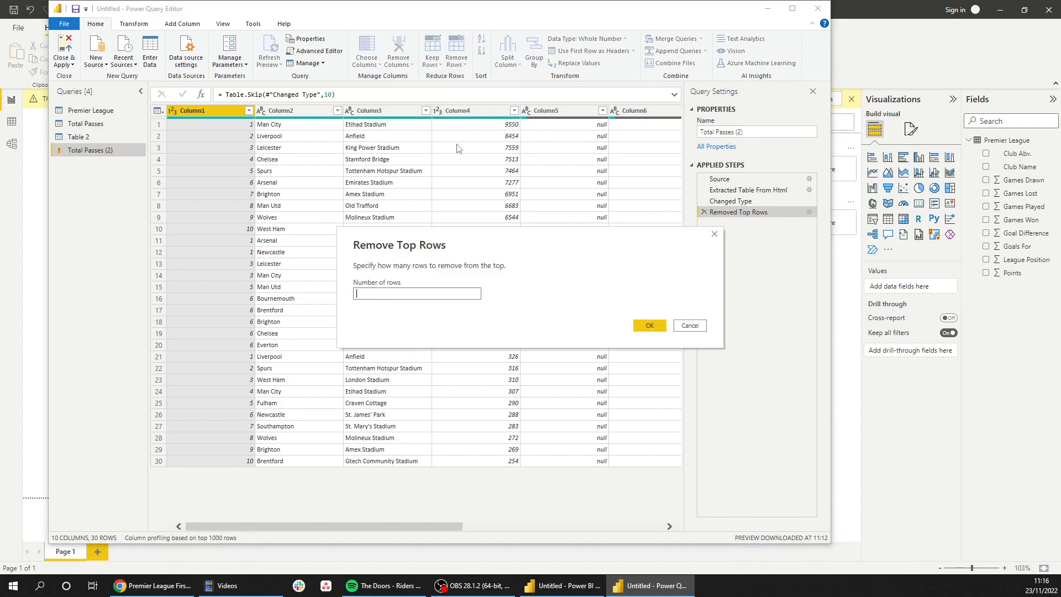
{"action": "left_click", "coordinate": [645, 325]}
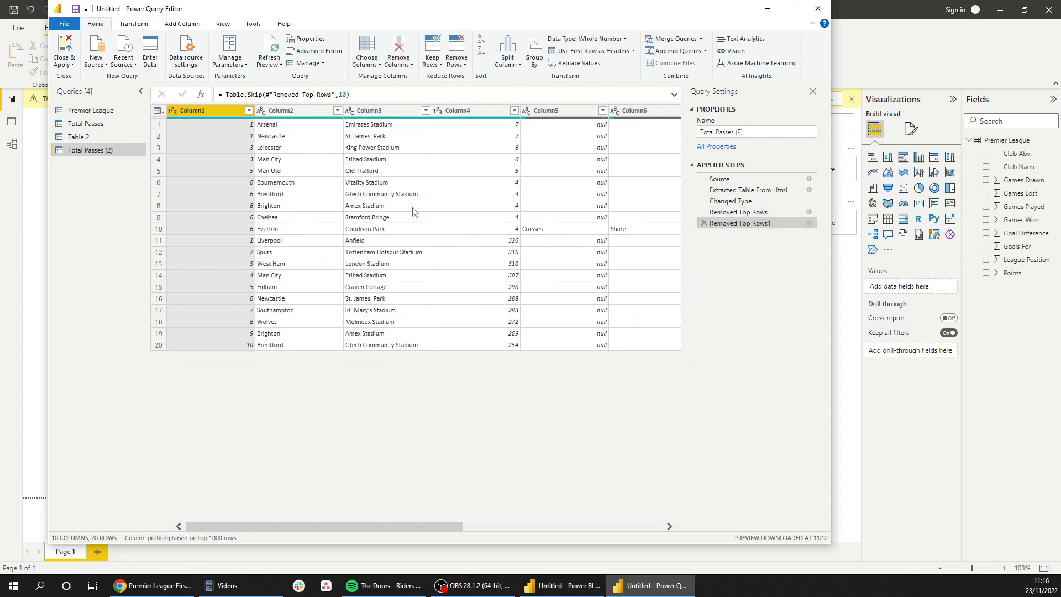
Check the stats page in Chrome for the category name and rename the duplicated query as Clean Sheets.
{"action": "left_click", "coordinate": [152, 586]}
{"action": "left_click", "coordinate": [152, 587]}
{"action": "right_click", "coordinate": [81, 155]}
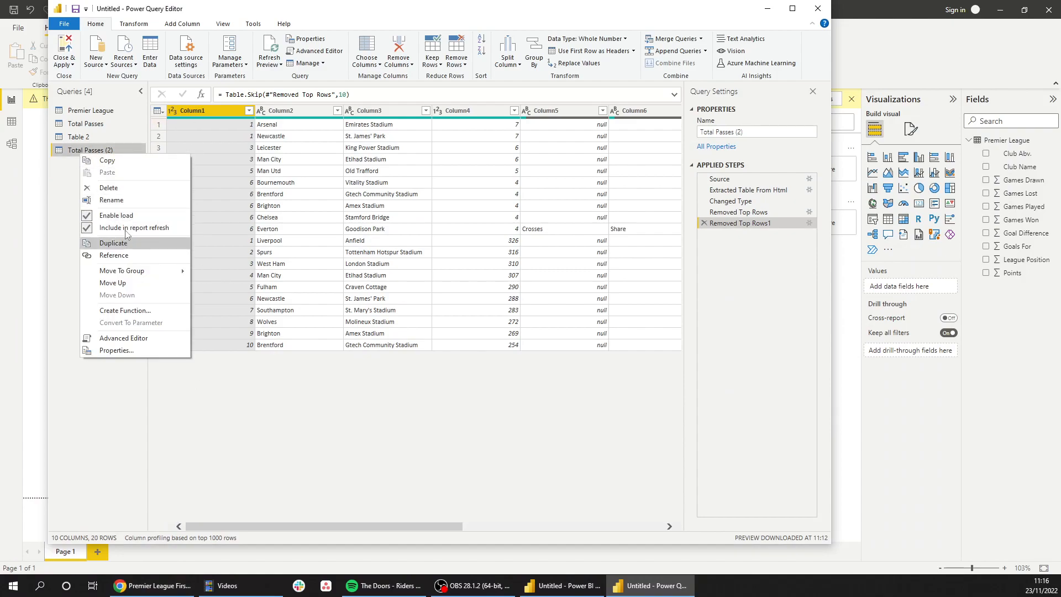
{"action": "left_click", "coordinate": [127, 200]}
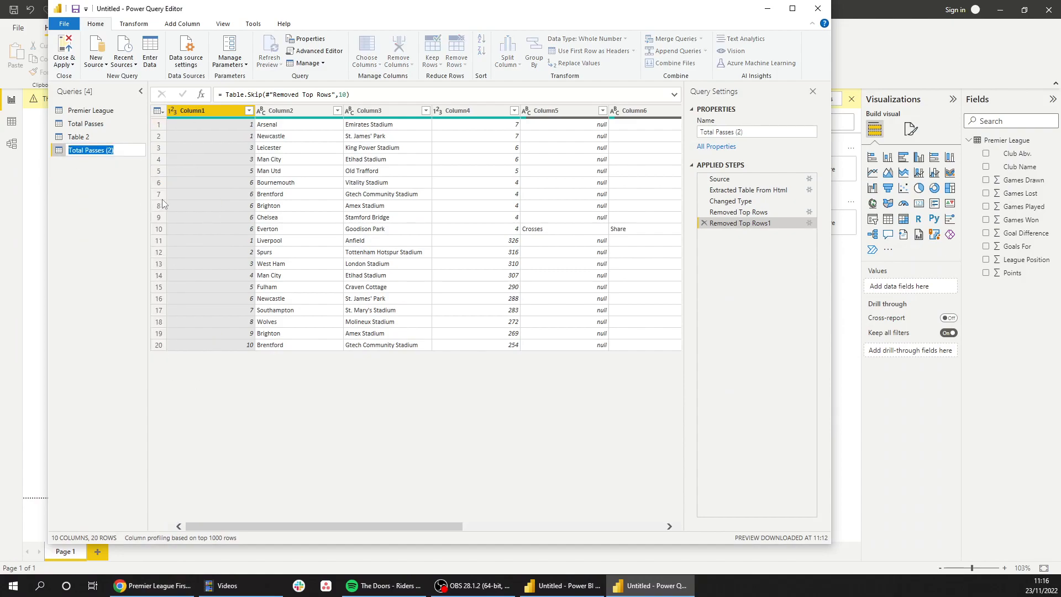
{"action": "type", "text": "Clean Sheets"}
{"action": "key", "text": "Return"}
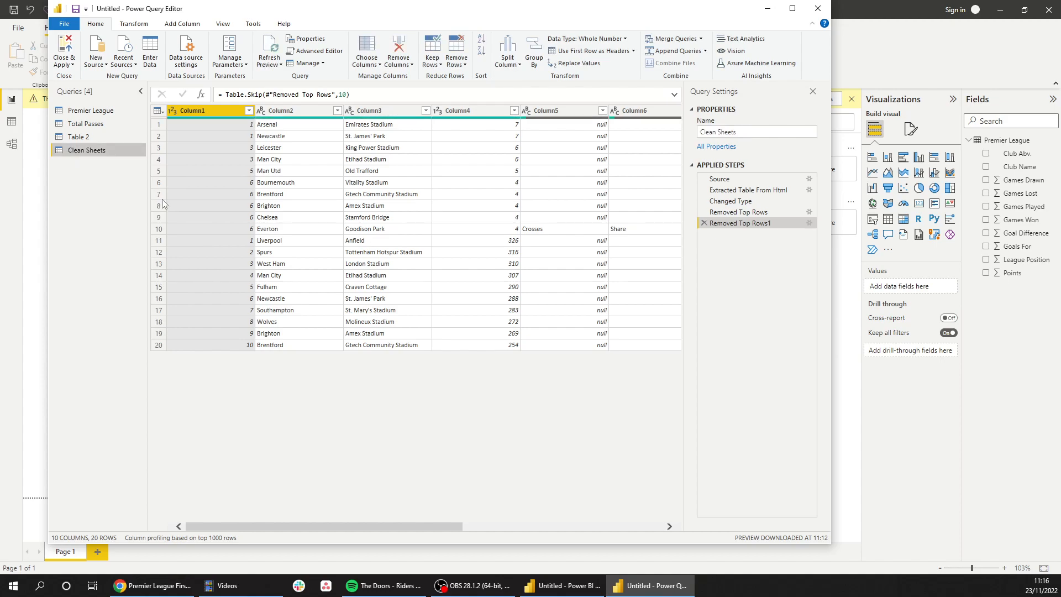
Remove the bottom 20 rows from the Total Passes query.
{"action": "left_click", "coordinate": [85, 123]}
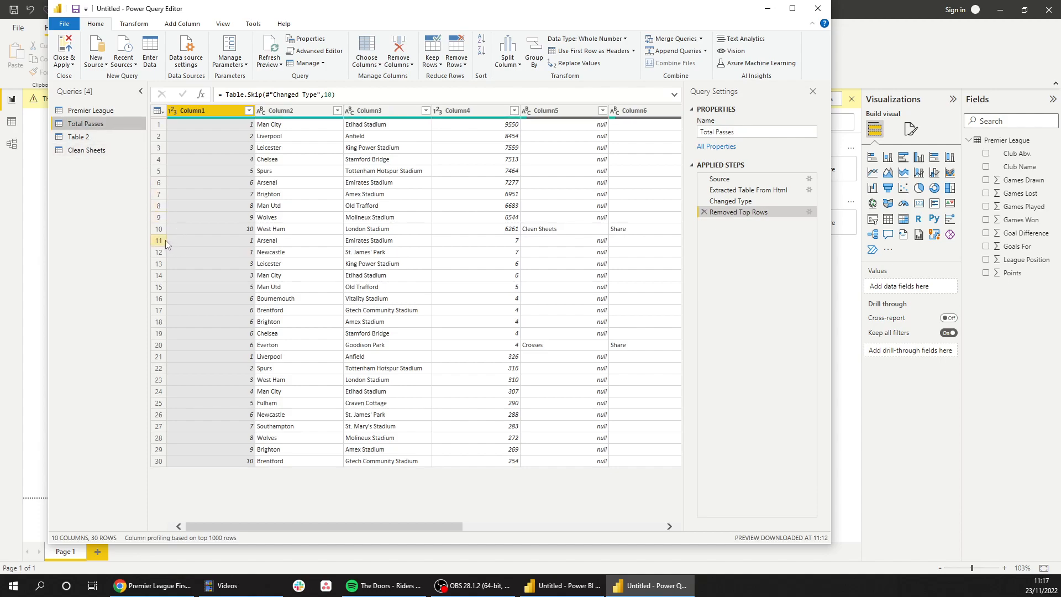
{"action": "left_click", "coordinate": [462, 62]}
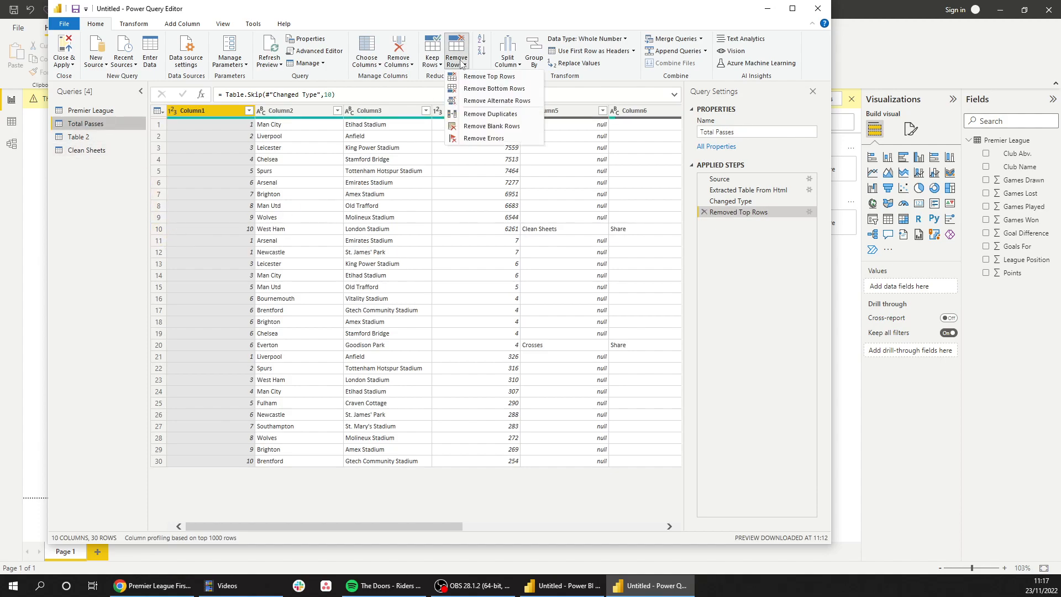
{"action": "left_click", "coordinate": [469, 88]}
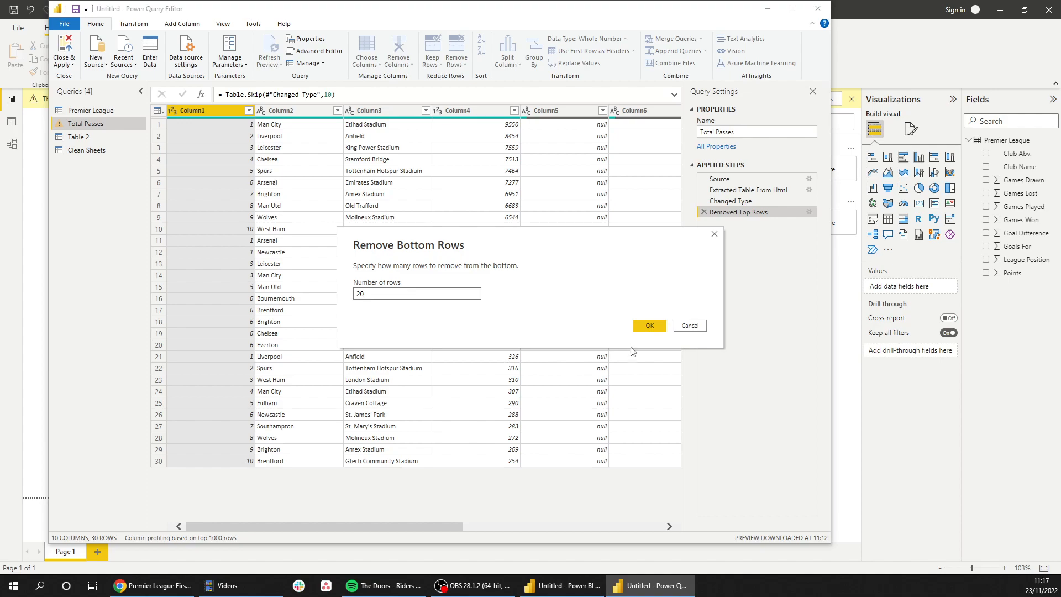
{"action": "left_click", "coordinate": [644, 326]}
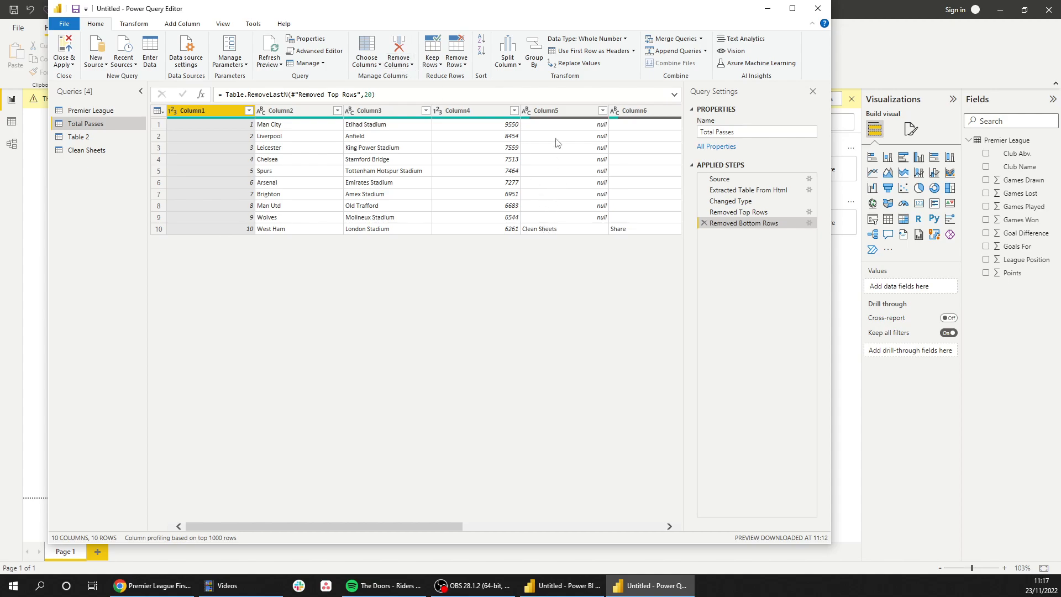
Rename Column1 of the Total Passes query as Position.
{"action": "right_click", "coordinate": [224, 109]}
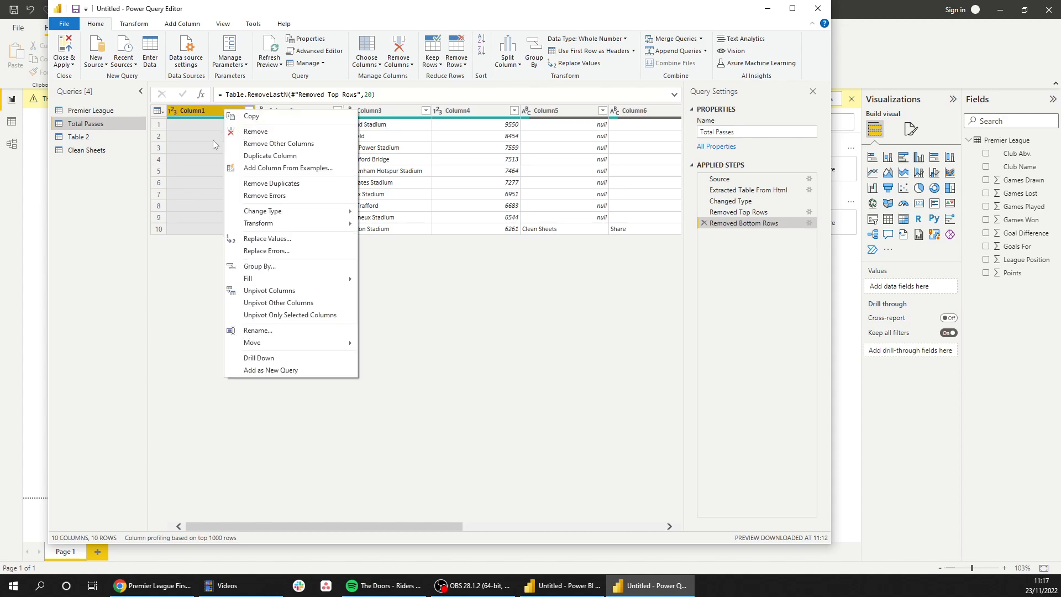
{"action": "left_click", "coordinate": [268, 335]}
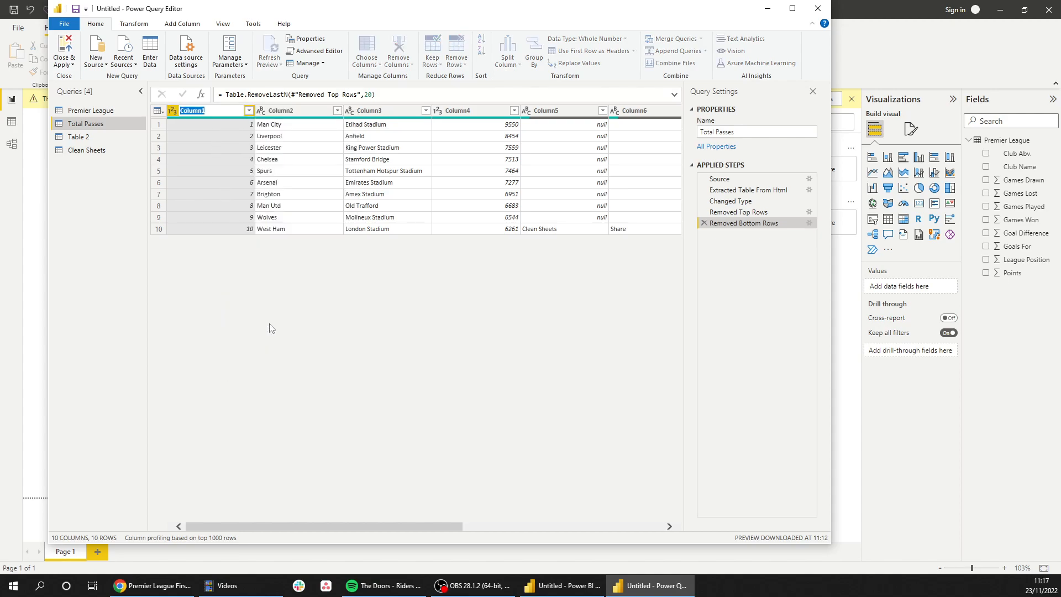
{"action": "type", "text": "Position"}
{"action": "key", "text": "Return"}
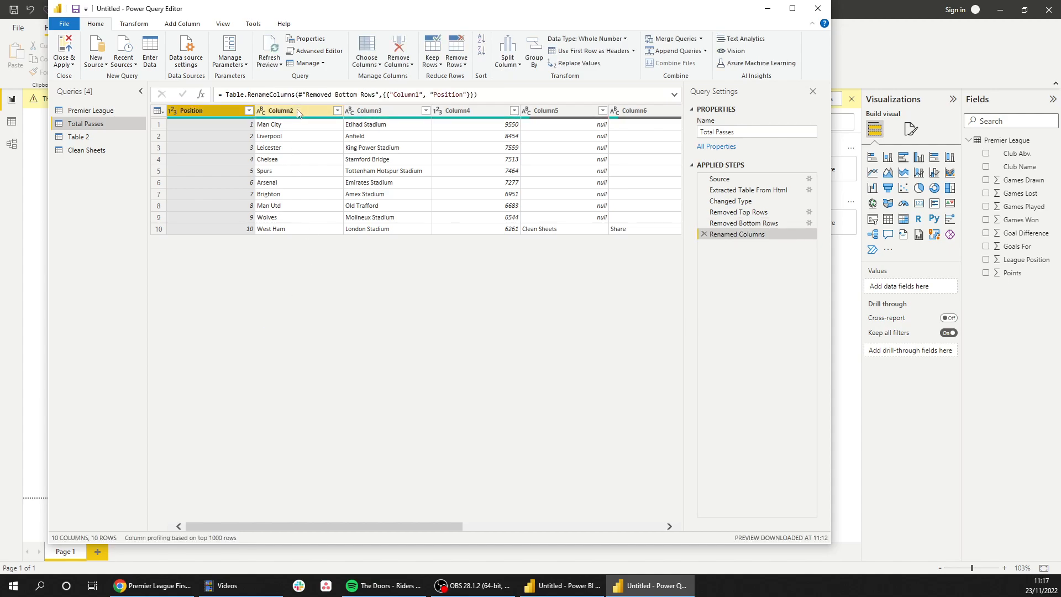
Rename Column2 of the Total Passes query as Club Name.
{"action": "right_click", "coordinate": [299, 111]}
{"action": "left_click", "coordinate": [327, 343]}
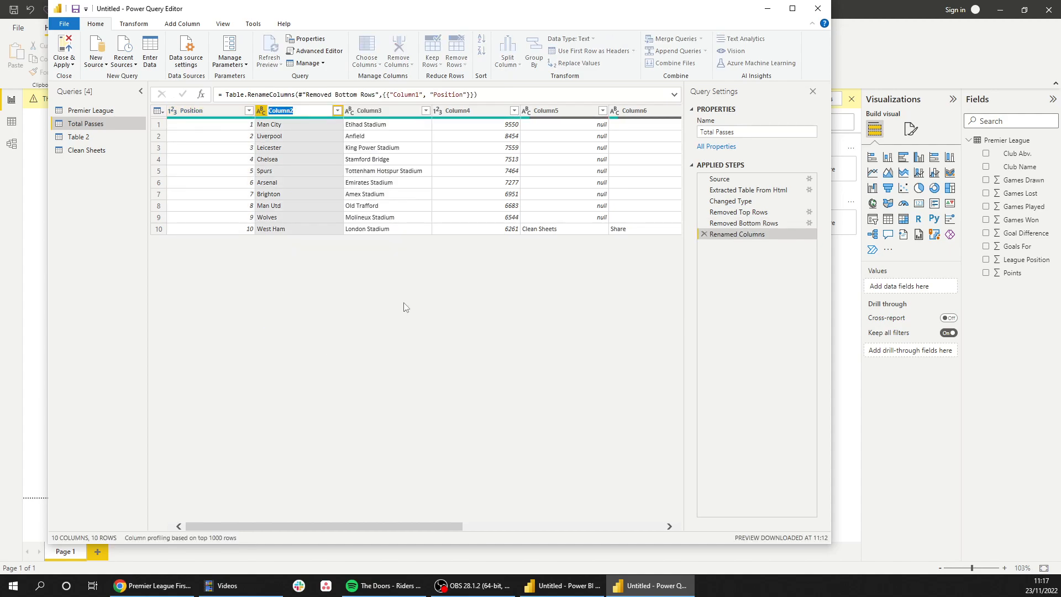
{"action": "type", "text": "Cl"}
{"action": "key", "text": "Return"}
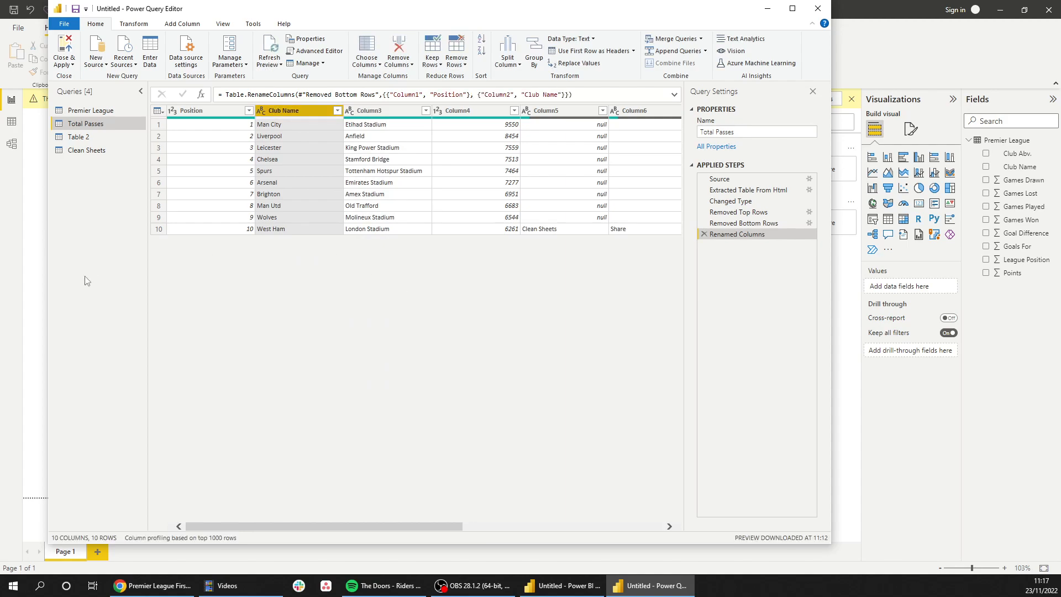
Check the Premier League query, return to Total Passes and remove its stadium column, Column3.
{"action": "left_click", "coordinate": [87, 113]}
{"action": "left_click", "coordinate": [84, 123]}
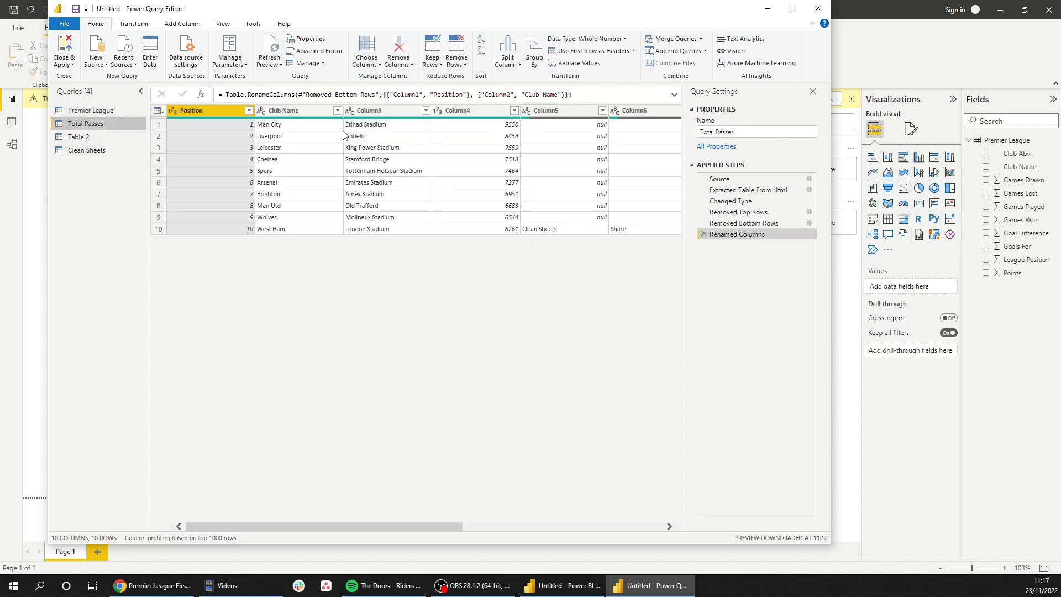
{"action": "right_click", "coordinate": [390, 112]}
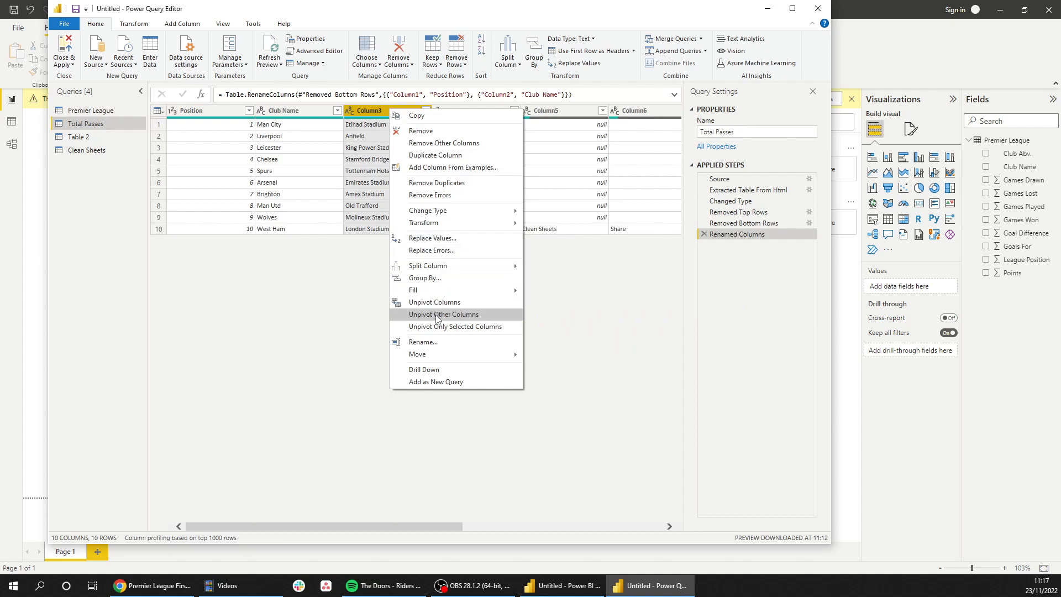
{"action": "left_click", "coordinate": [426, 131]}
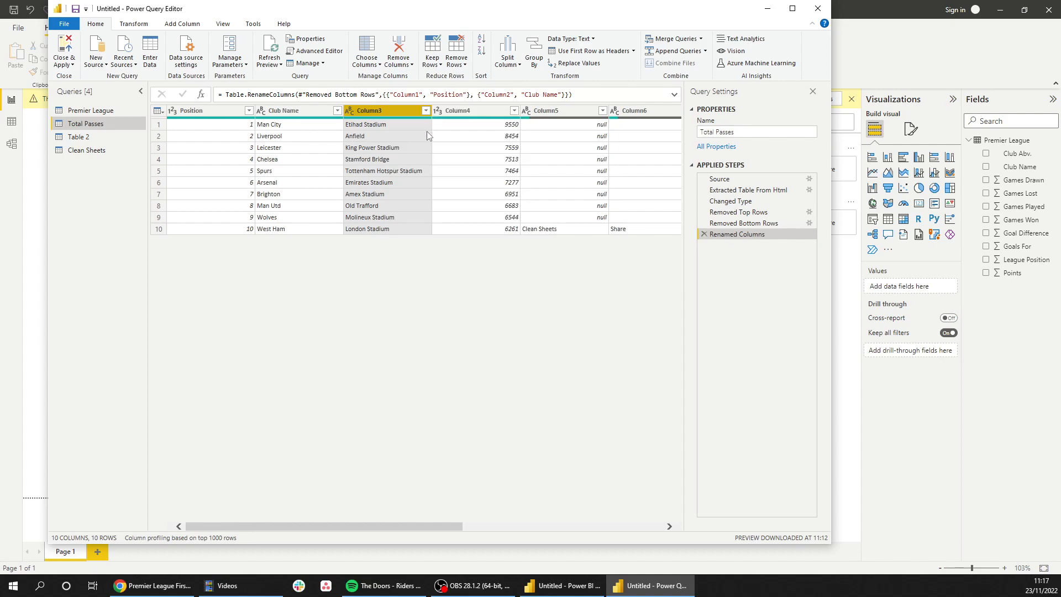
Rename Column4 of the Total Passes query as Total Passes.
{"action": "right_click", "coordinate": [398, 110]}
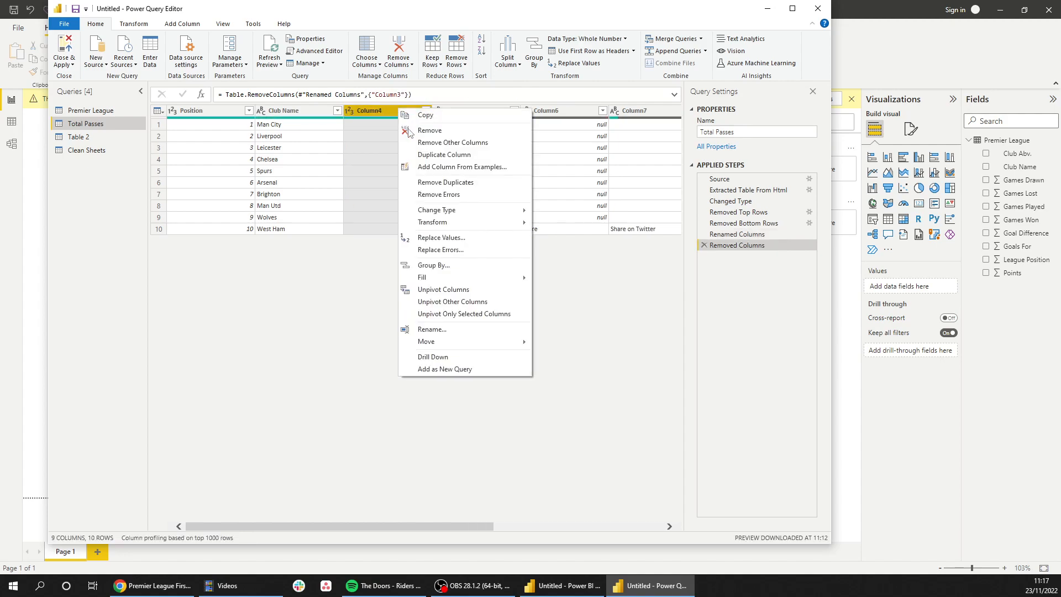
{"action": "left_click", "coordinate": [443, 326]}
{"action": "type", "text": "T"}
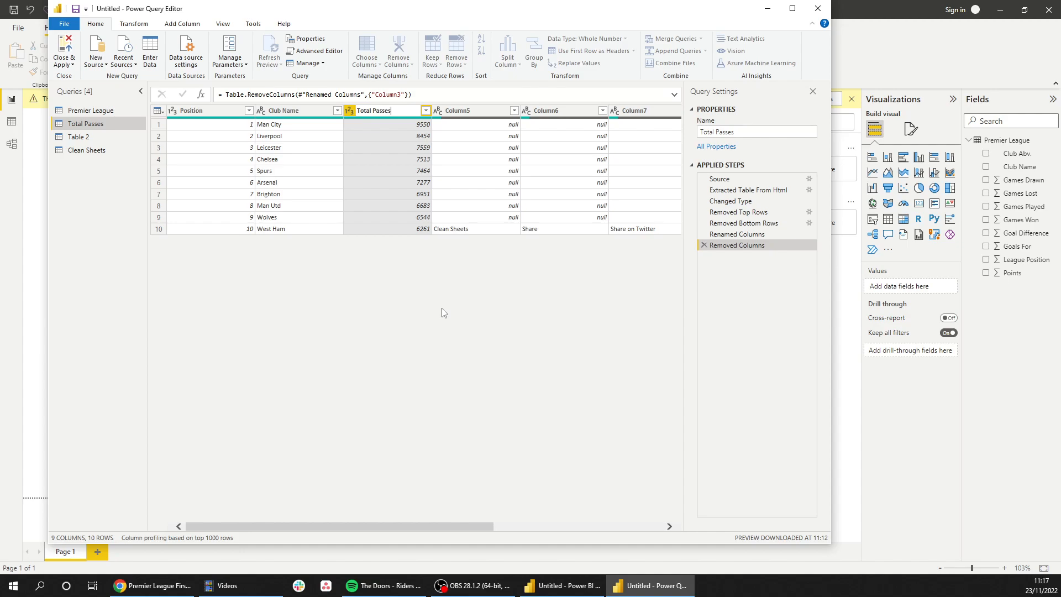
{"action": "type", "text": "otal Passes"}
{"action": "key", "text": "Return"}
Remove Column5, Column6 and Column7 together from the Total Passes query.
{"action": "left_click", "coordinate": [481, 114]}
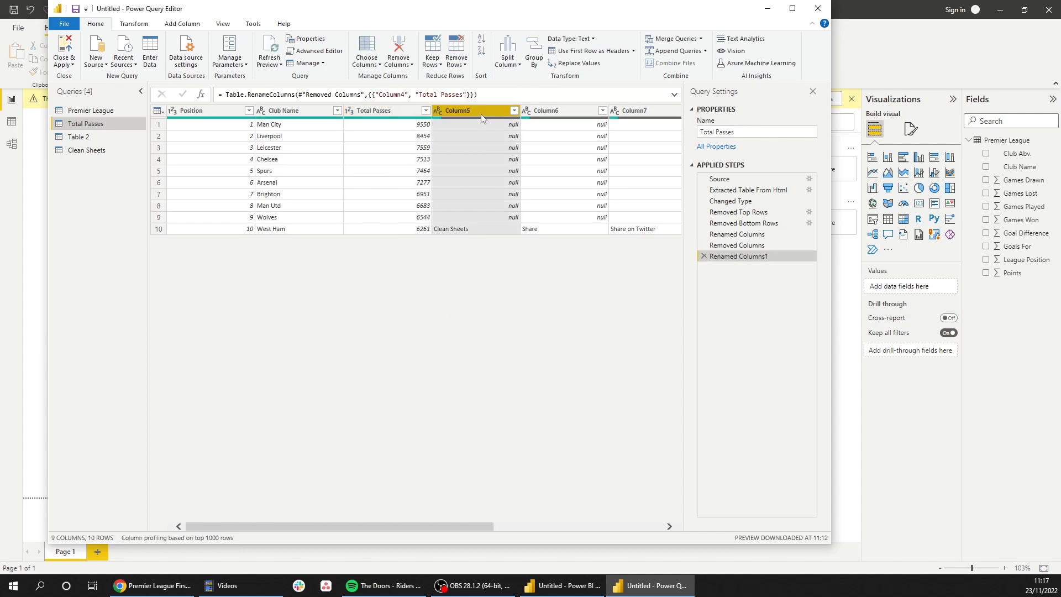
{"action": "right_click", "coordinate": [480, 114]}
{"action": "left_click", "coordinate": [528, 112], "text": "ctrl"}
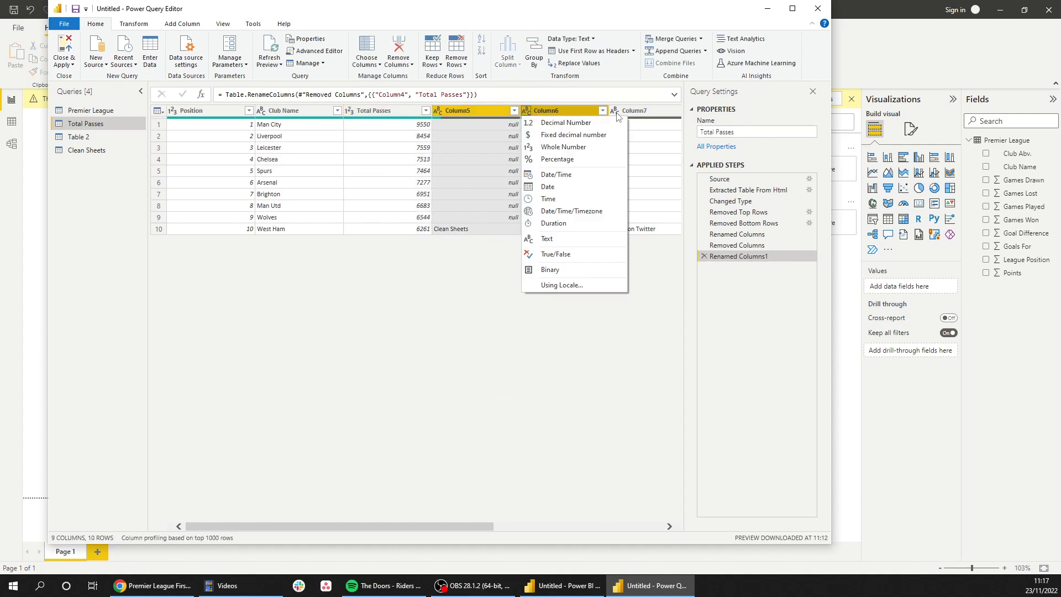
{"action": "left_click", "coordinate": [646, 115], "text": "ctrl"}
{"action": "right_click", "coordinate": [630, 114]}
{"action": "left_click", "coordinate": [645, 133]}
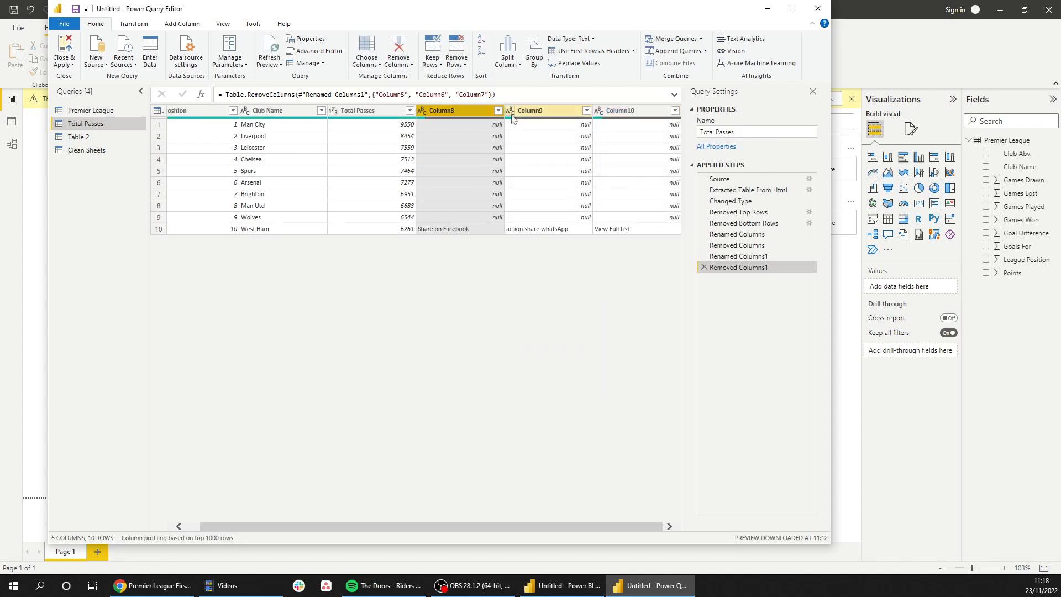
Remove Column8, Column9 and Column10 from the Total Passes query.
{"action": "left_click", "coordinate": [641, 114]}
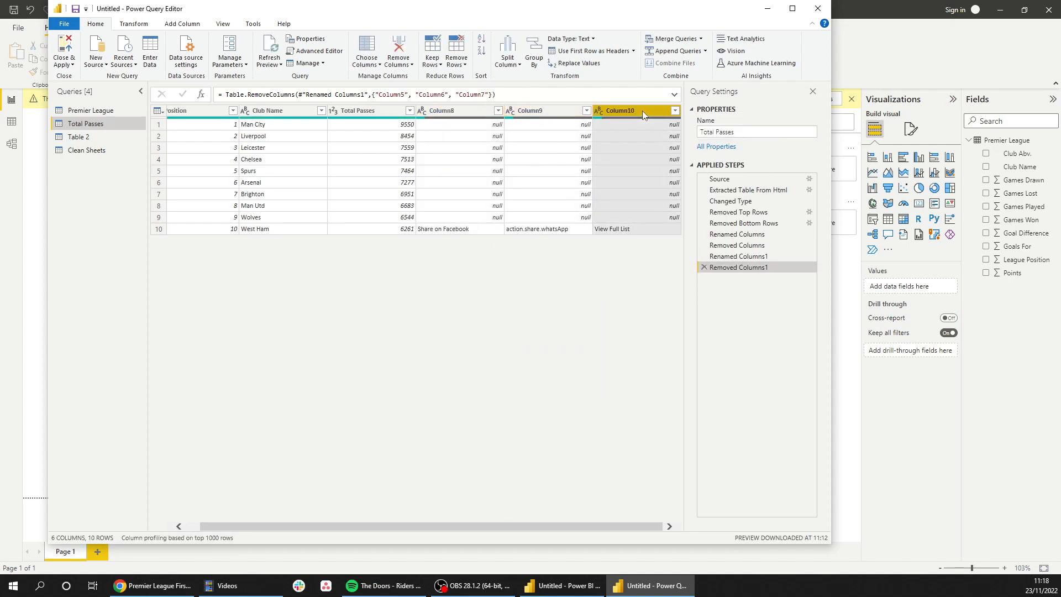
{"action": "left_click", "coordinate": [550, 110], "text": "ctrl"}
{"action": "left_click", "coordinate": [456, 110], "text": "ctrl"}
{"action": "right_click", "coordinate": [466, 109]}
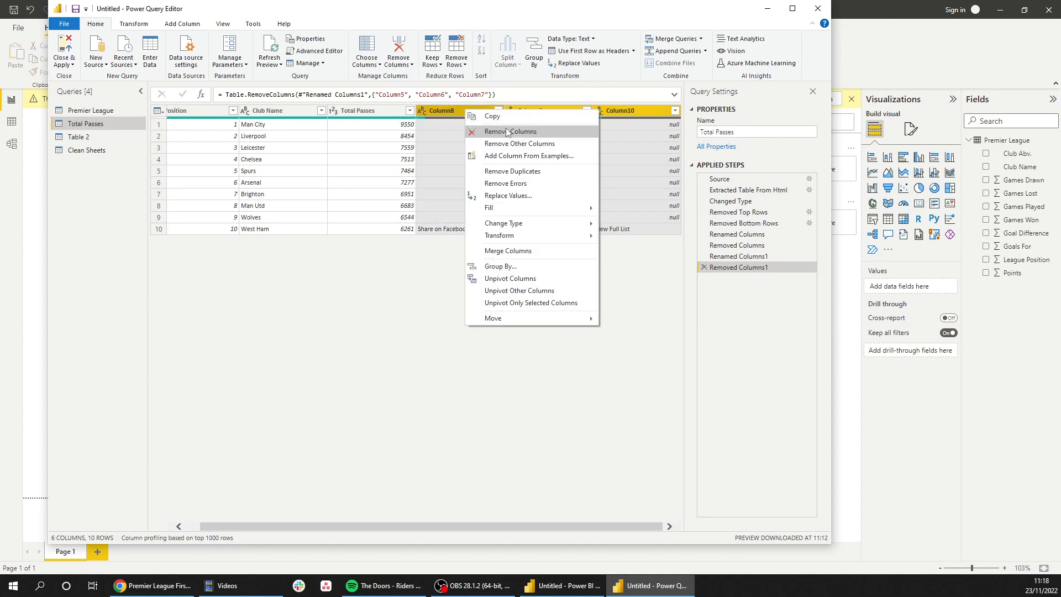
{"action": "left_click", "coordinate": [487, 130]}
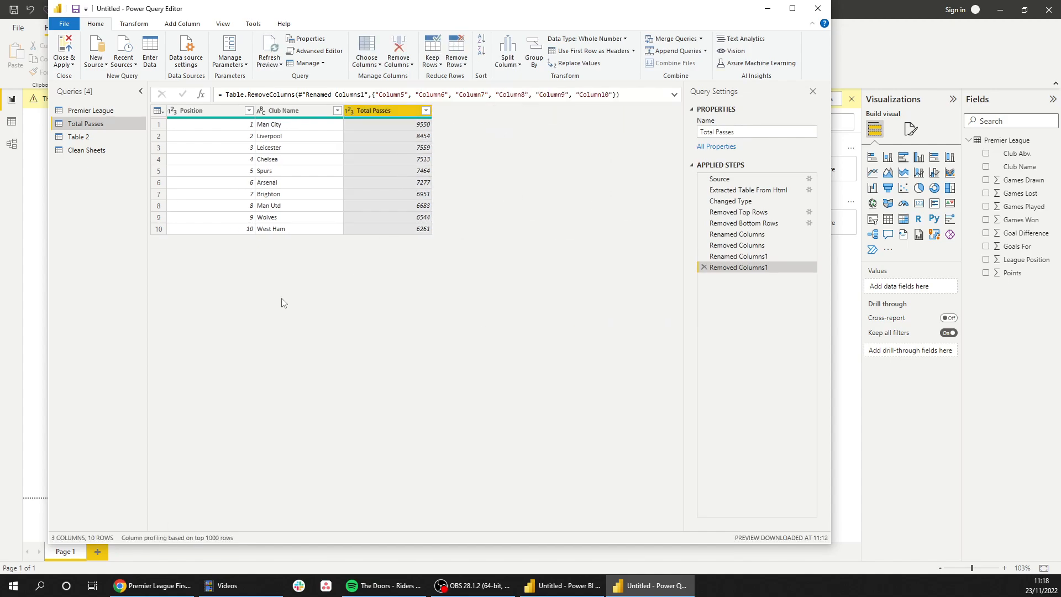
Remove the Position column from the Total Passes query.
{"action": "left_click", "coordinate": [230, 151]}
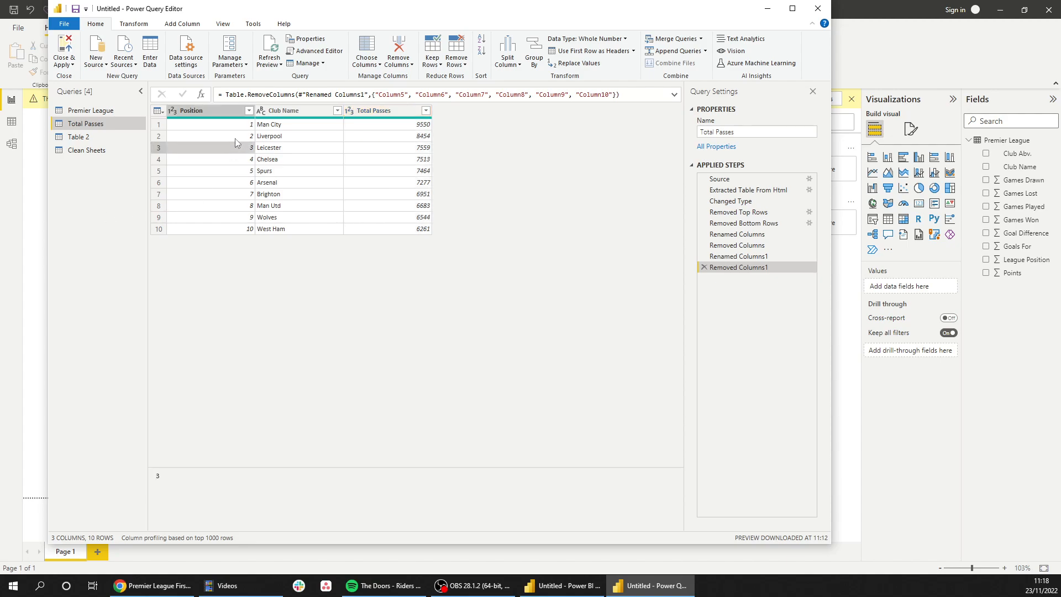
{"action": "right_click", "coordinate": [214, 111]}
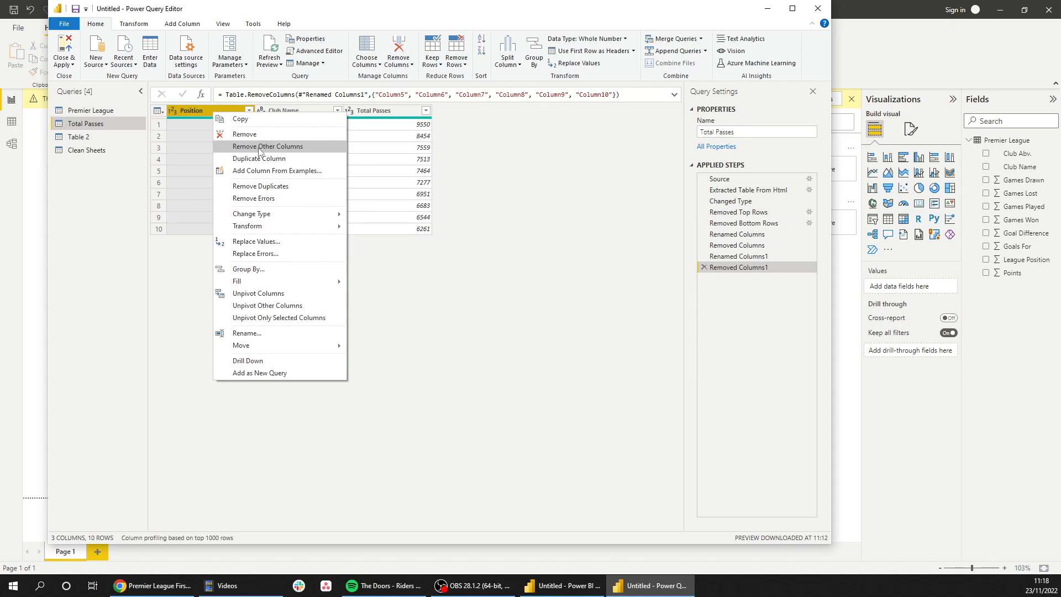
{"action": "left_click", "coordinate": [245, 134]}
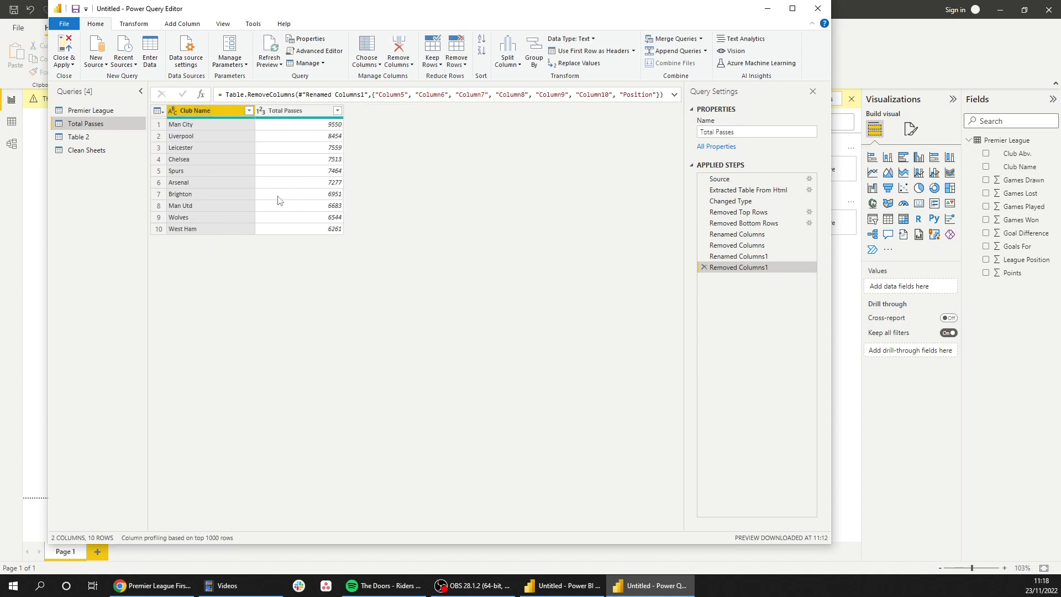
{"action": "left_click", "coordinate": [276, 148]}
Look over Table 2 and duplicate the Clean Sheets query.
{"action": "left_click", "coordinate": [89, 137]}
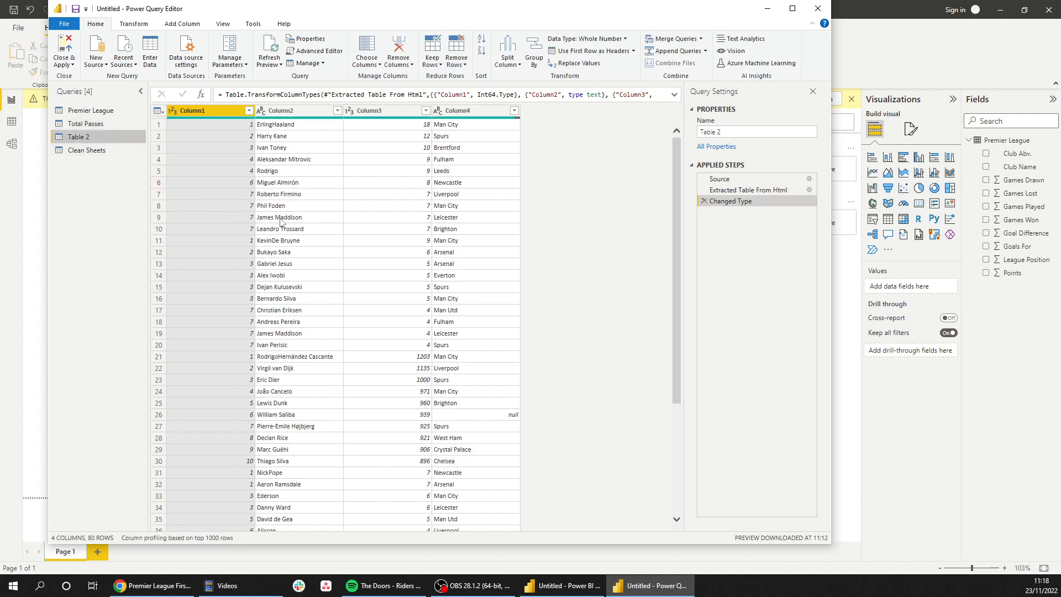
{"action": "left_click", "coordinate": [86, 150]}
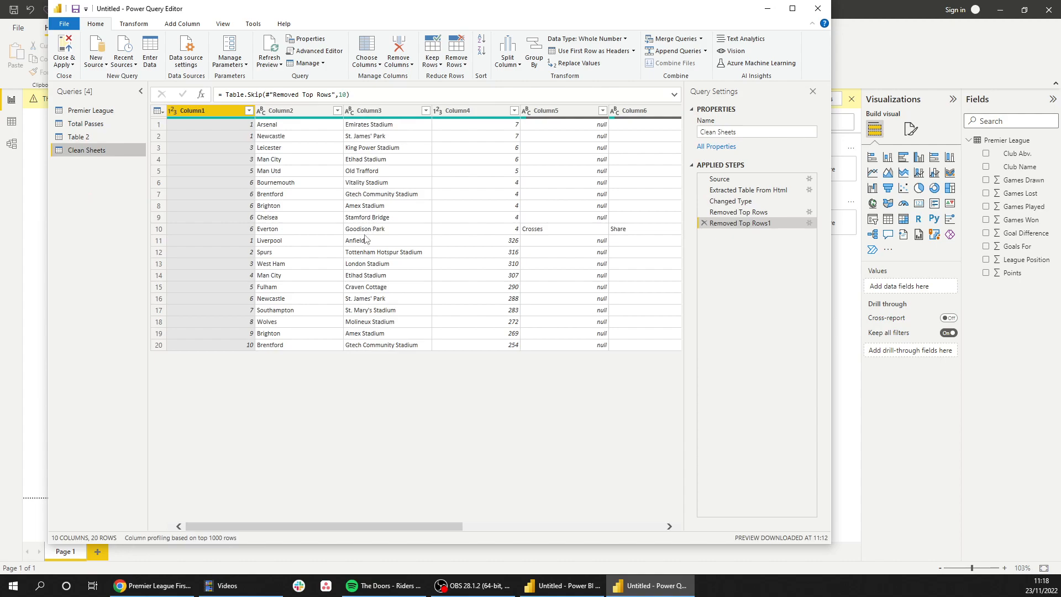
{"action": "right_click", "coordinate": [104, 147]}
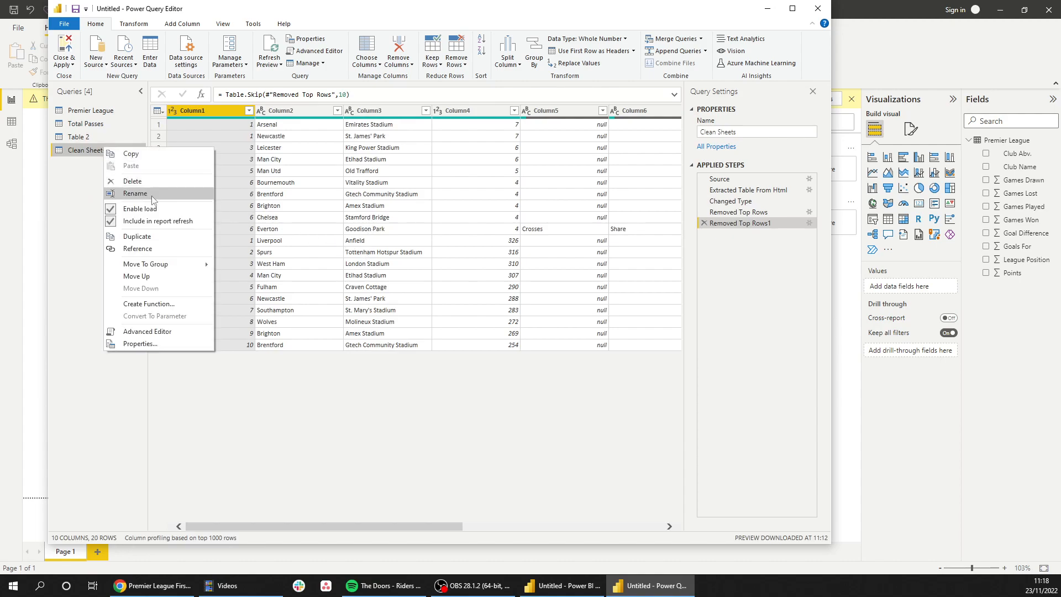
{"action": "left_click", "coordinate": [159, 233]}
Remove Column5 through Column10 from the original Clean Sheets query.
{"action": "left_click", "coordinate": [100, 155]}
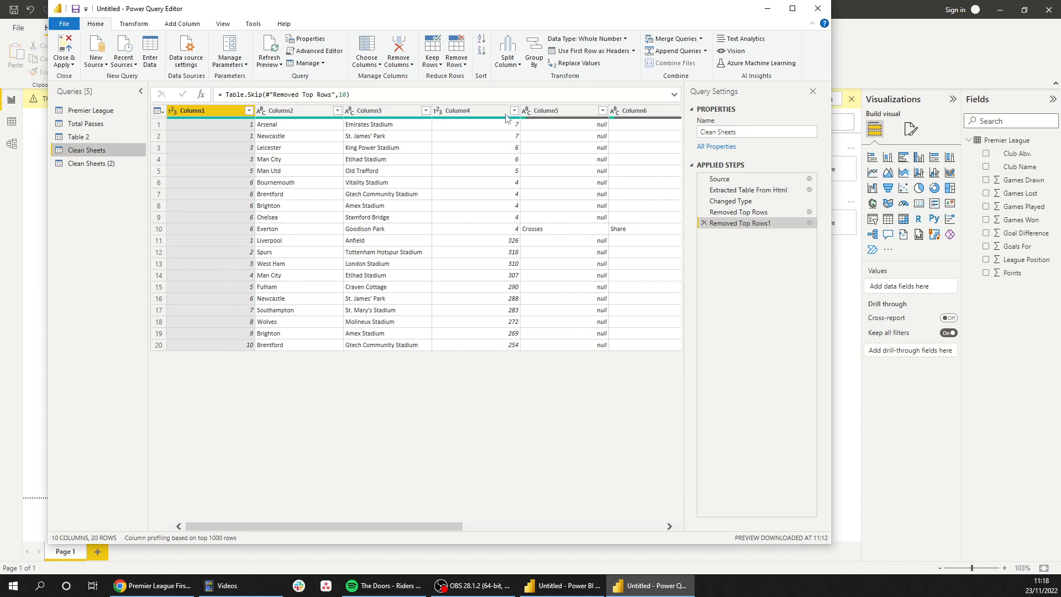
{"action": "left_click", "coordinate": [574, 111]}
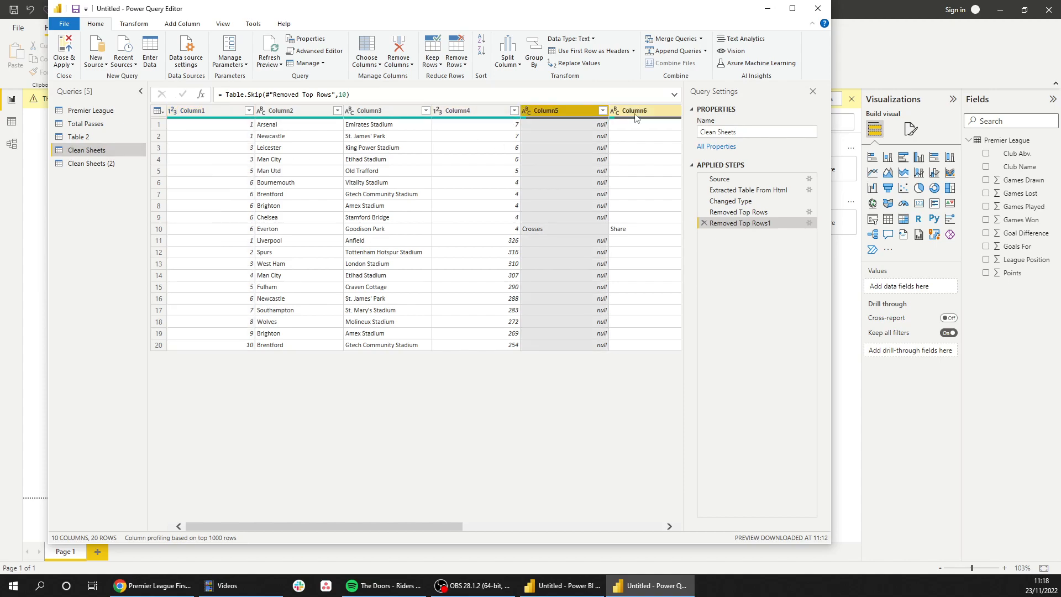
{"action": "left_click_drag", "start_coordinate": [335, 525], "coordinate": [594, 536]}
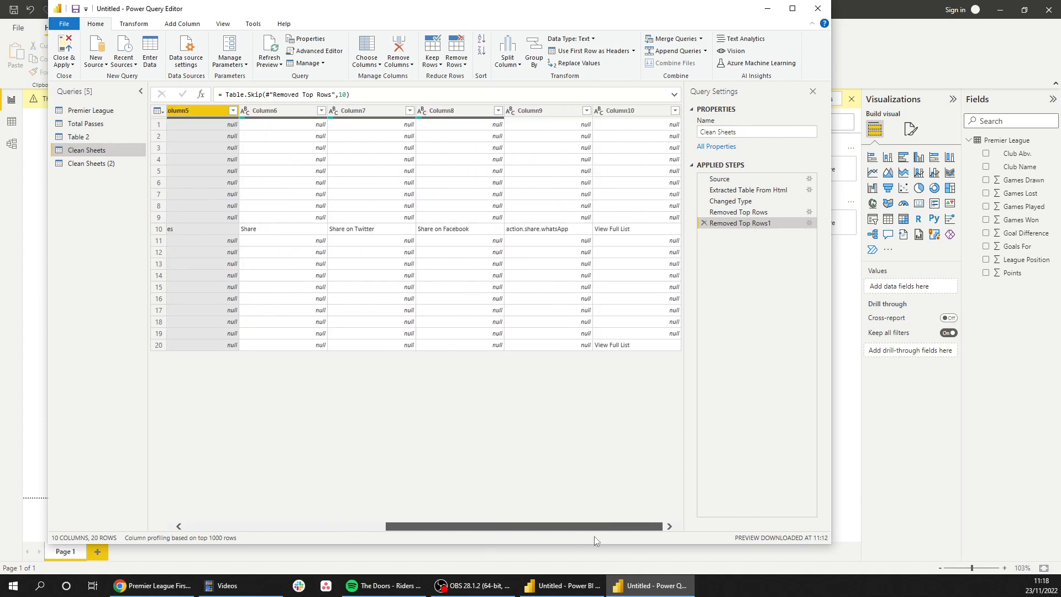
{"action": "left_click", "coordinate": [619, 112], "text": "shift"}
{"action": "right_click", "coordinate": [619, 112]}
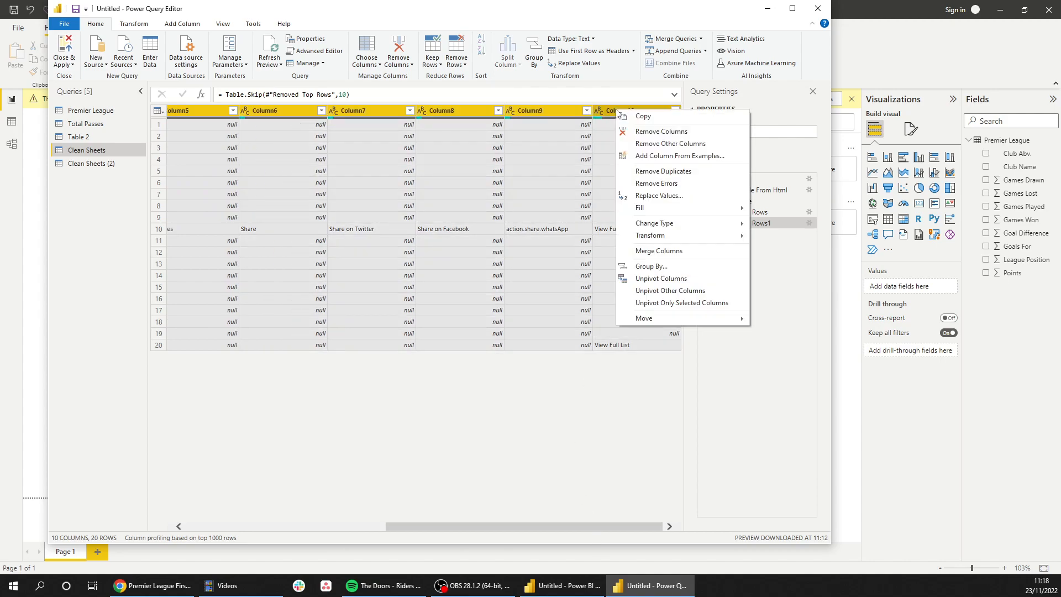
{"action": "left_click", "coordinate": [641, 131]}
Remove the ranking column, Column1, from the Clean Sheets query.
{"action": "left_click", "coordinate": [189, 111]}
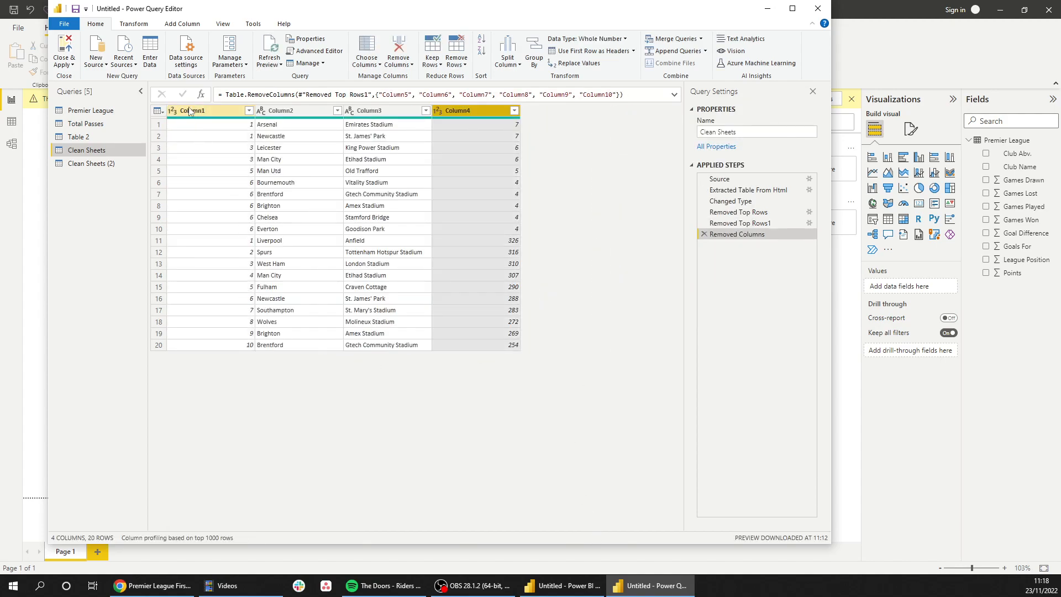
{"action": "right_click", "coordinate": [190, 111]}
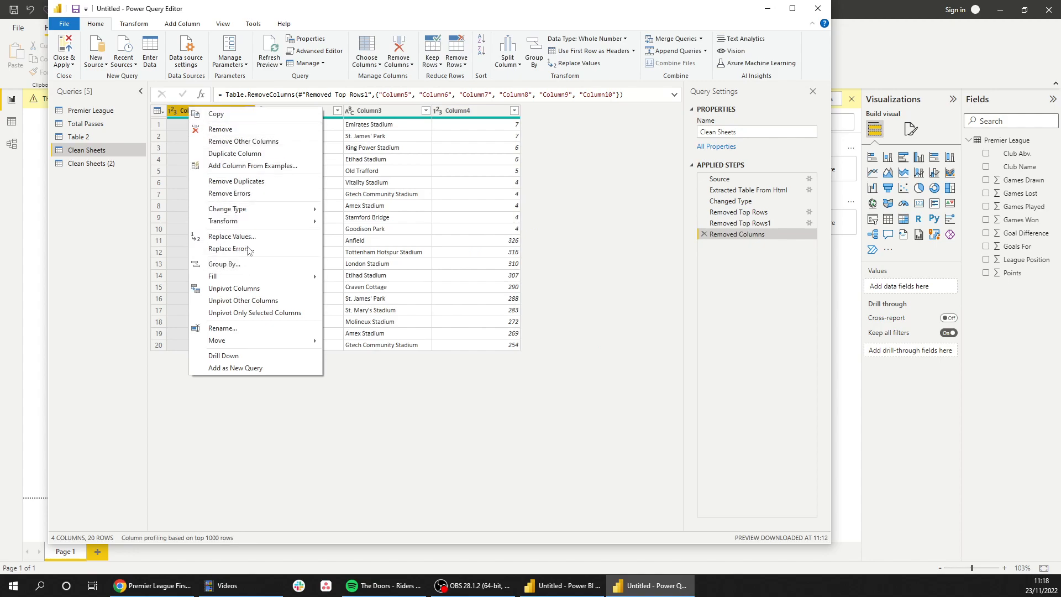
{"action": "left_click", "coordinate": [249, 129]}
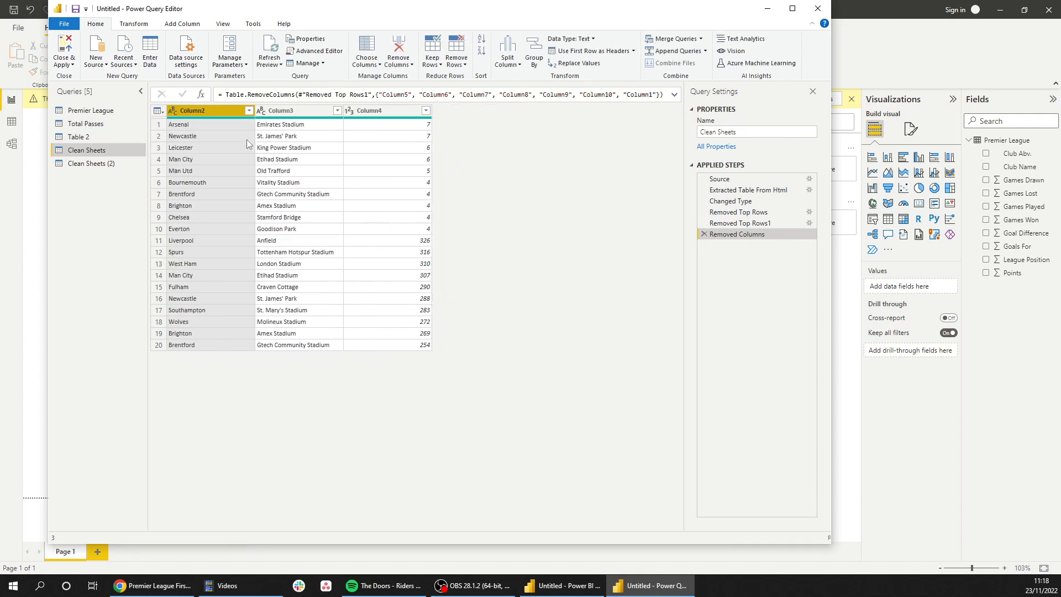
Remove the bottom 10 rows from the Clean Sheets query, starting at the Liverpool row.
{"action": "left_click", "coordinate": [231, 182]}
{"action": "left_click", "coordinate": [261, 241]}
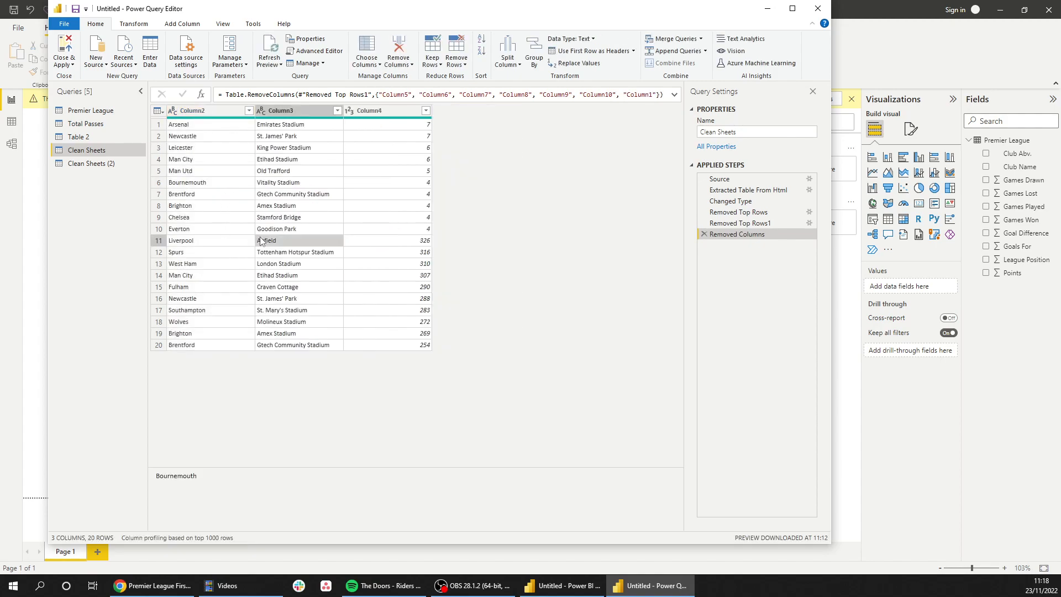
{"action": "left_click", "coordinate": [164, 243]}
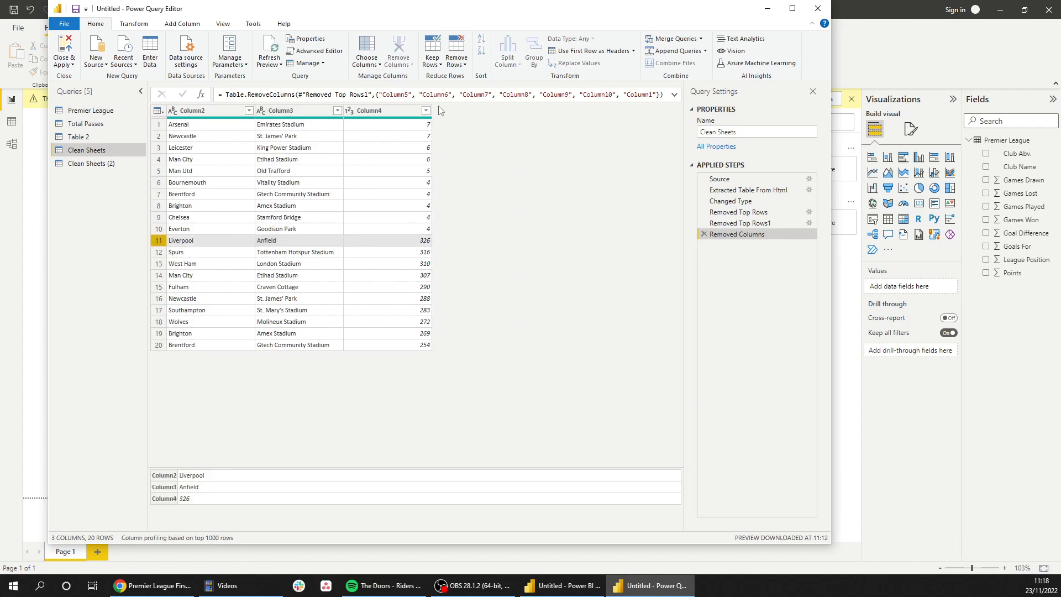
{"action": "left_click", "coordinate": [464, 67]}
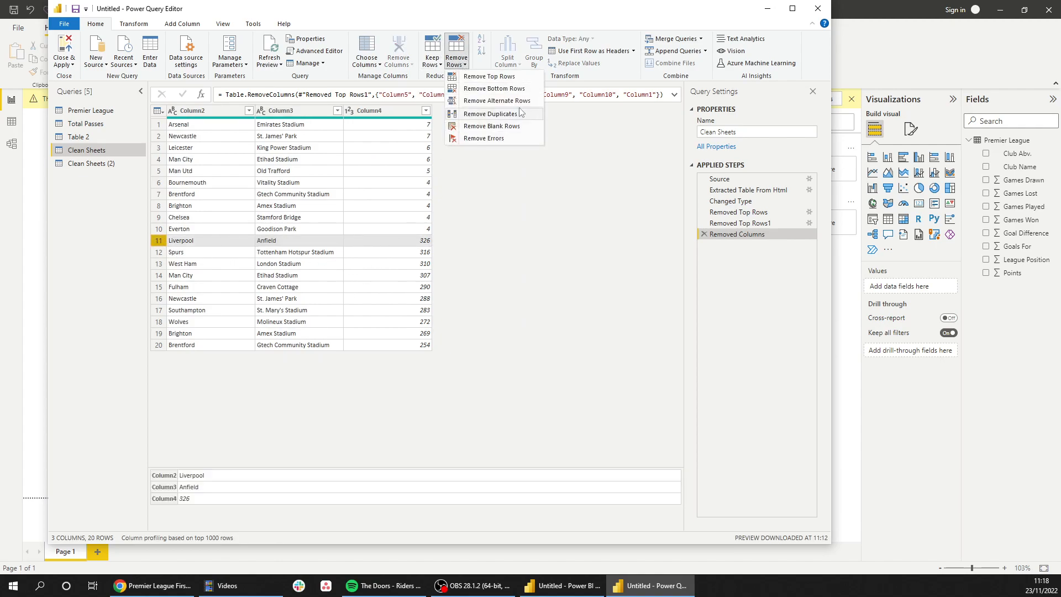
{"action": "left_click", "coordinate": [517, 90]}
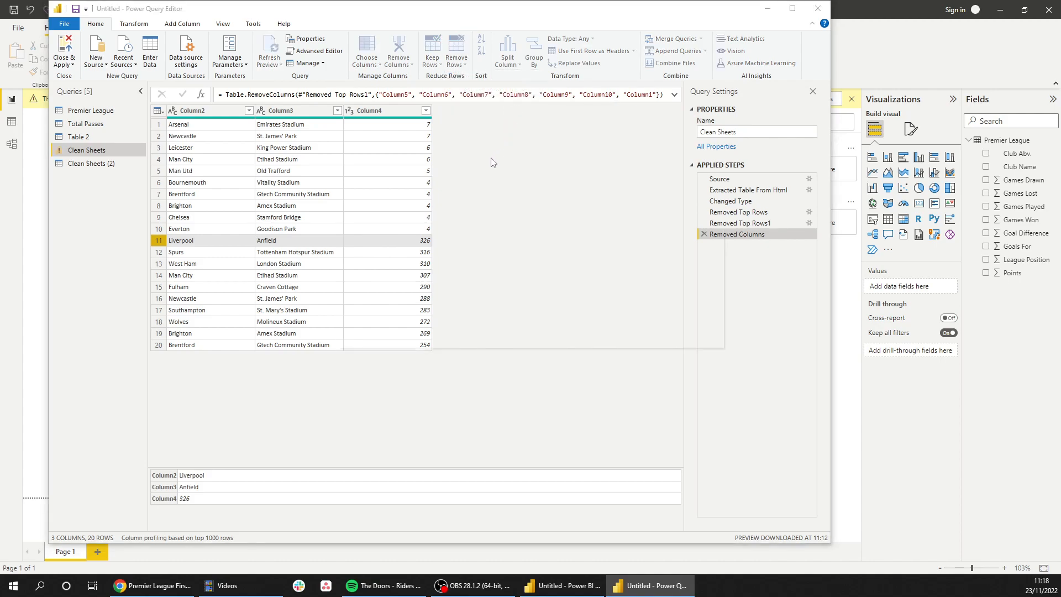
{"action": "type", "text": "10"}
{"action": "left_click", "coordinate": [641, 325]}
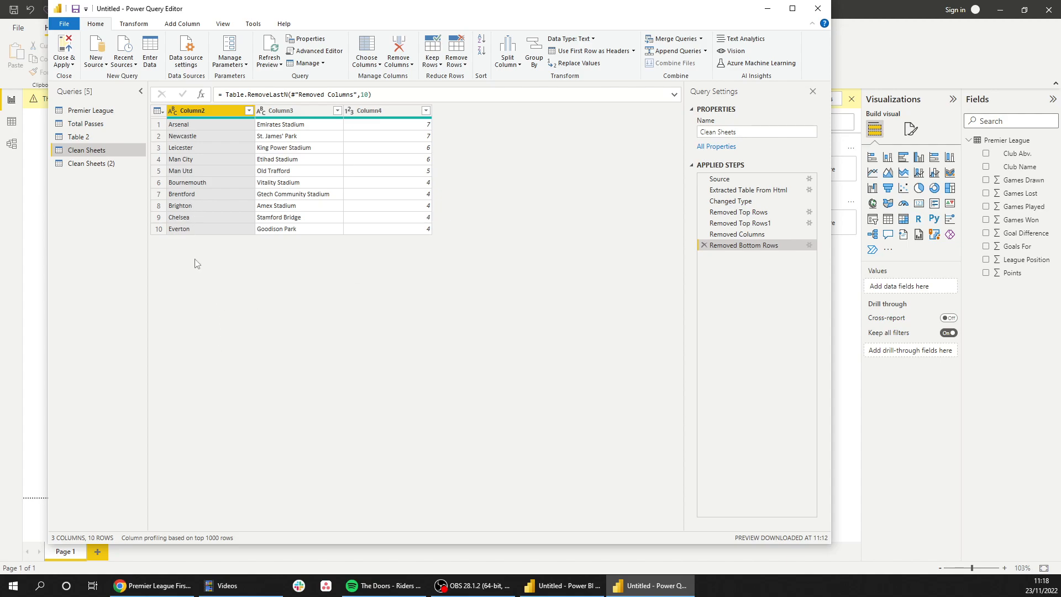
Check the clean sheets list on the stats page in Chrome and remove the stadium Column3 from the Clean Sheets query.
{"action": "left_click", "coordinate": [139, 585]}
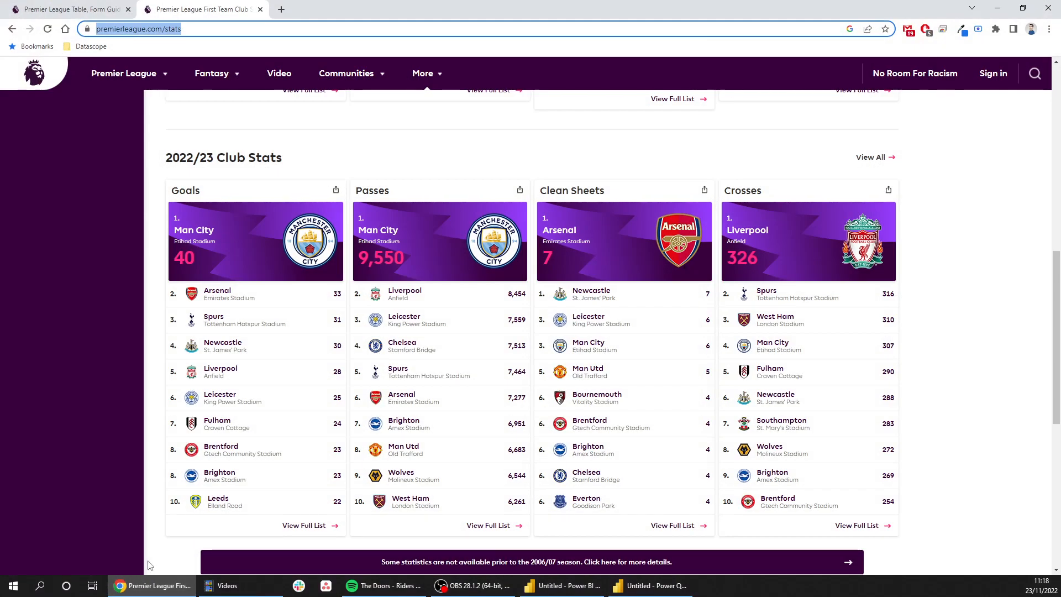
{"action": "left_click", "coordinate": [998, 7]}
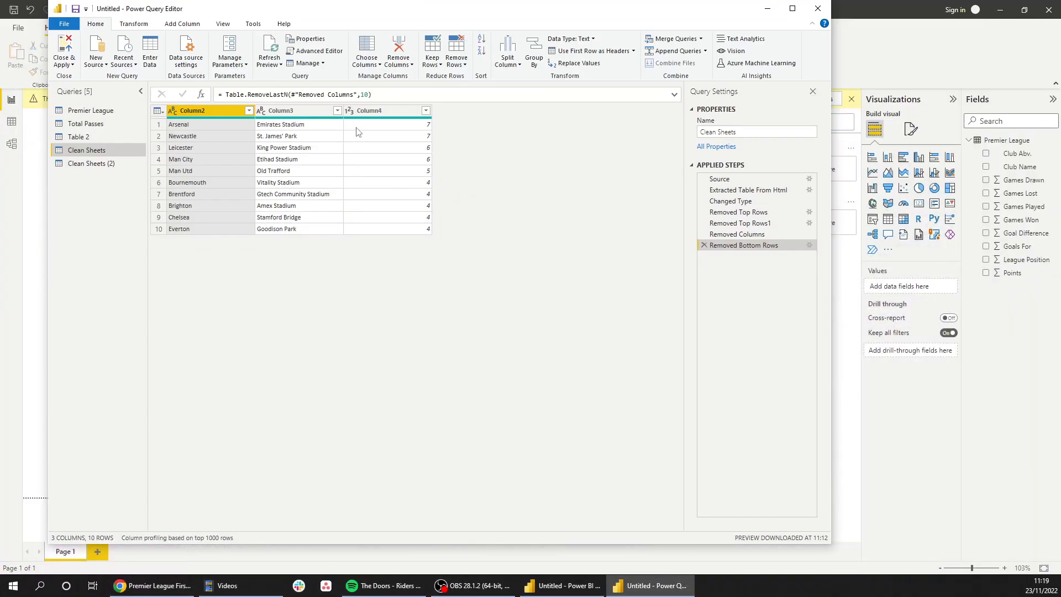
{"action": "left_click", "coordinate": [292, 109]}
{"action": "right_click", "coordinate": [291, 109]}
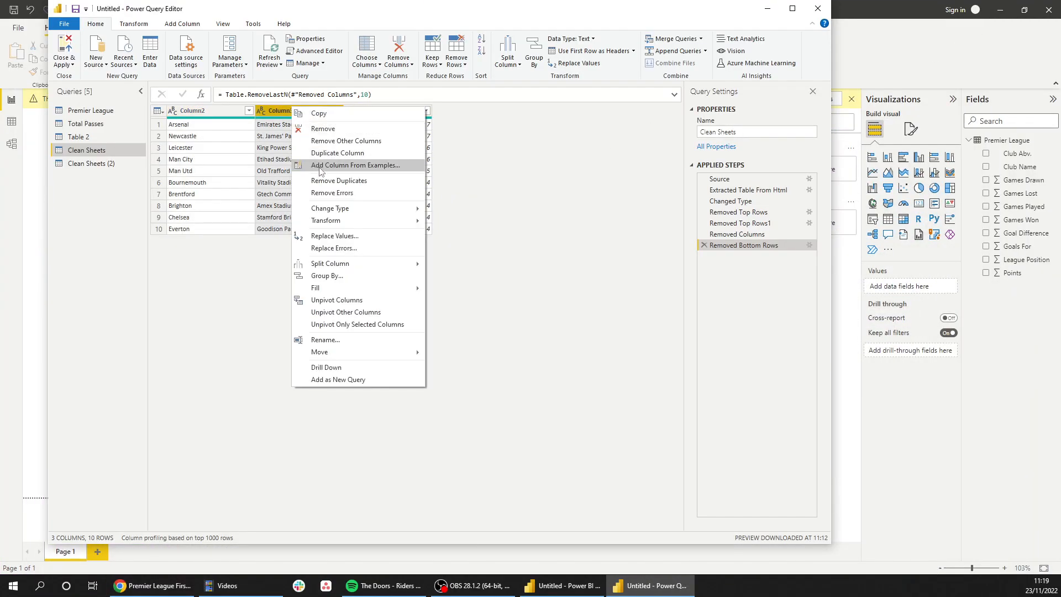
{"action": "left_click", "coordinate": [332, 128]}
Rename Column4 of the Clean Sheets query to Number Of Clean Sheets.
{"action": "right_click", "coordinate": [301, 111]}
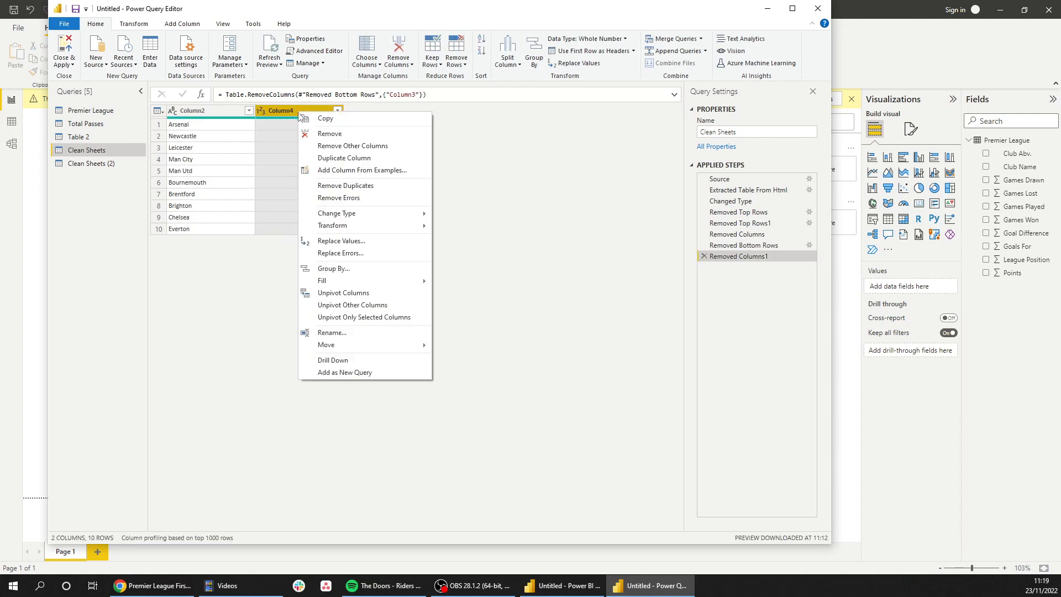
{"action": "left_click", "coordinate": [348, 333]}
{"action": "type", "text": "Number Of Clea"}
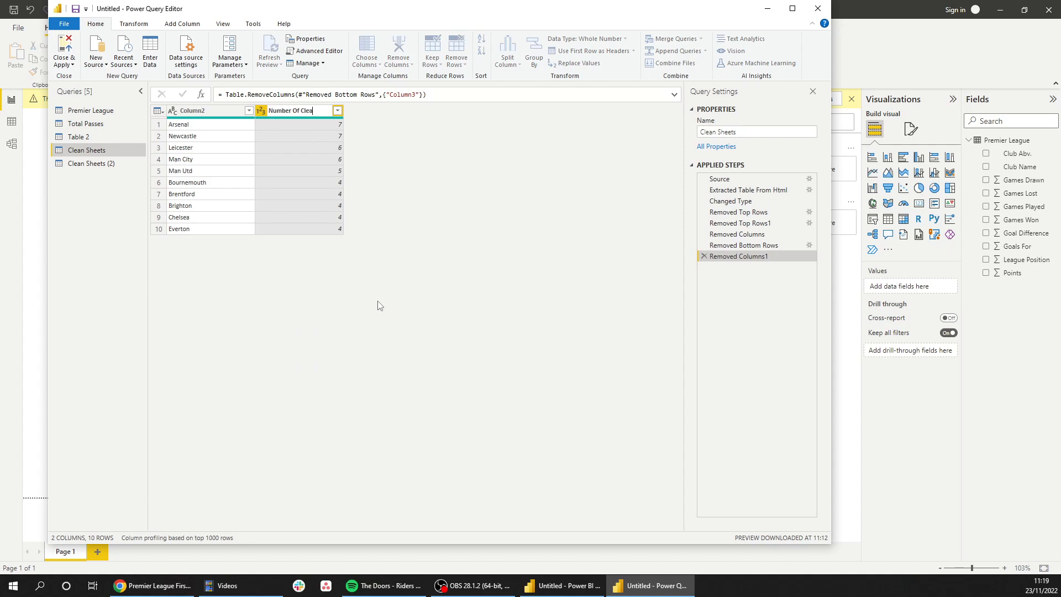
{"action": "type", "text": "n Sheets"}
{"action": "key", "text": "Return"}
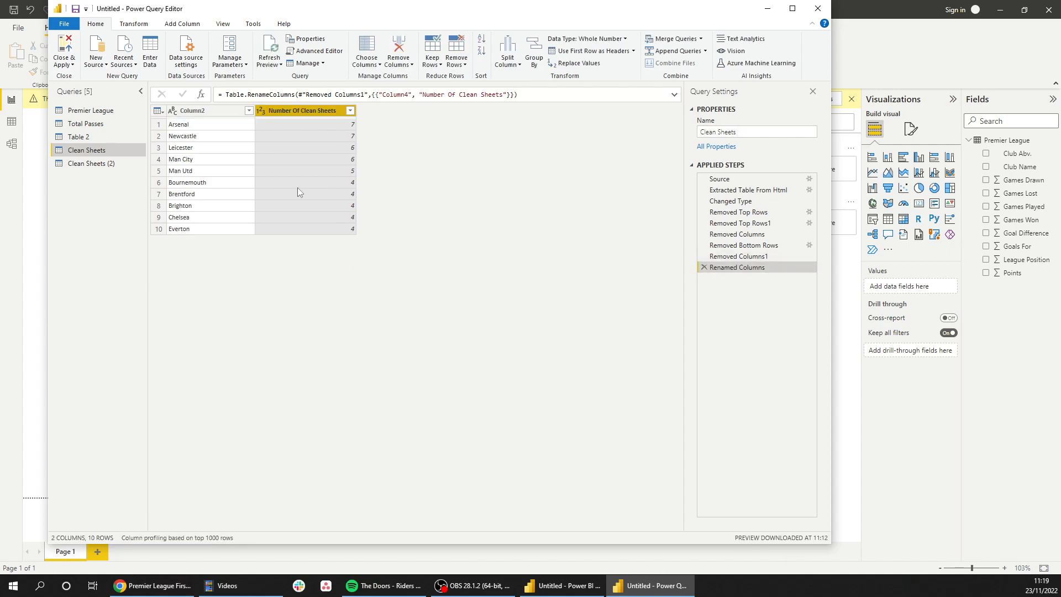
Rename Column2, which holds the team names in the Clean Sheets query, to Club Name.
{"action": "left_click", "coordinate": [197, 110]}
{"action": "right_click", "coordinate": [197, 110]}
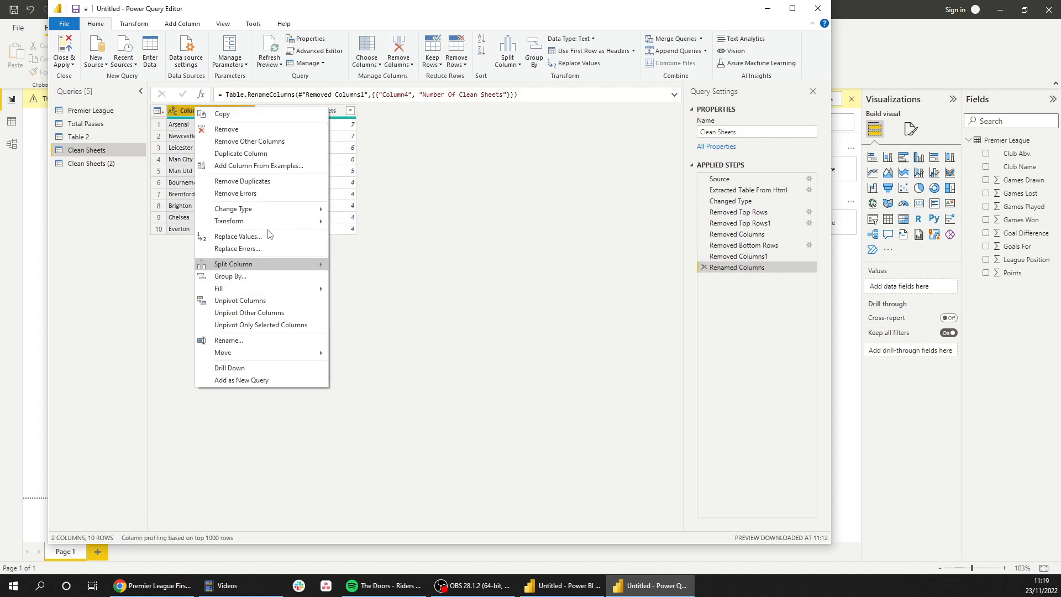
{"action": "left_click", "coordinate": [242, 340]}
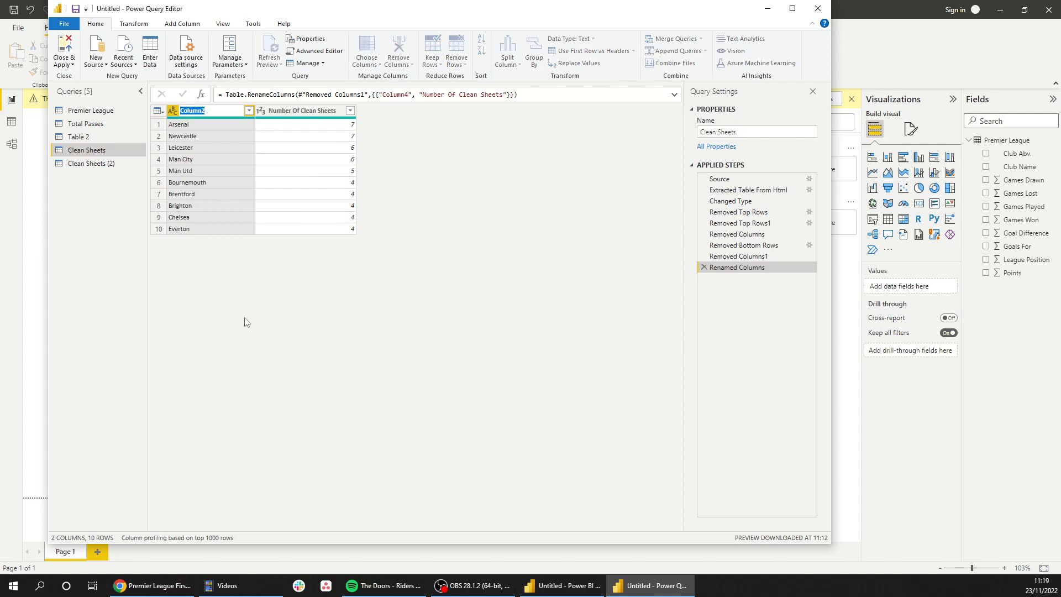
{"action": "type", "text": "C"}
{"action": "key", "text": "Return"}
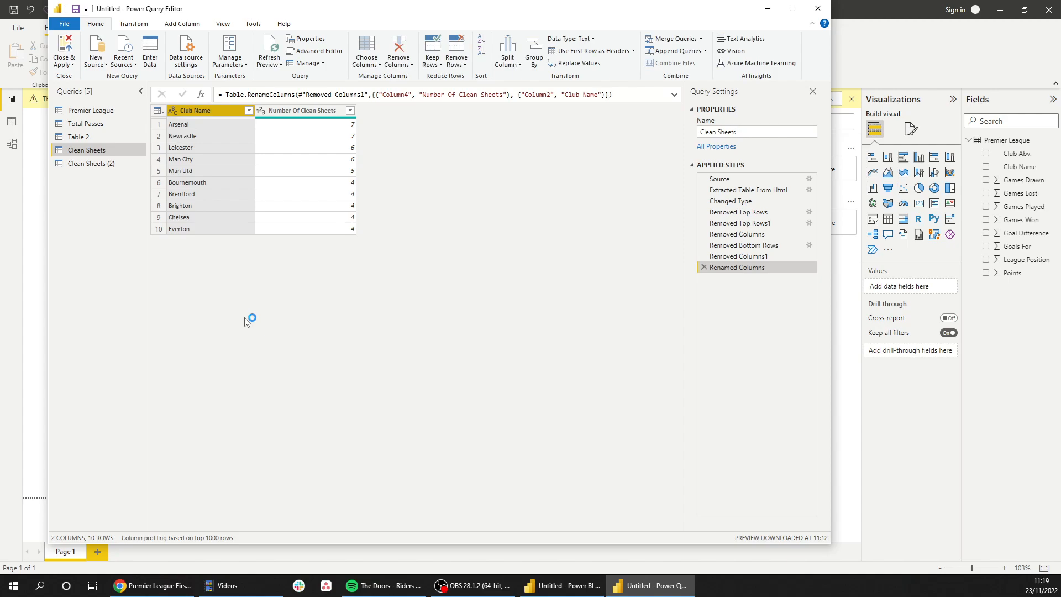
Open the duplicated Clean Sheets (2) query.
{"action": "left_click", "coordinate": [85, 163]}
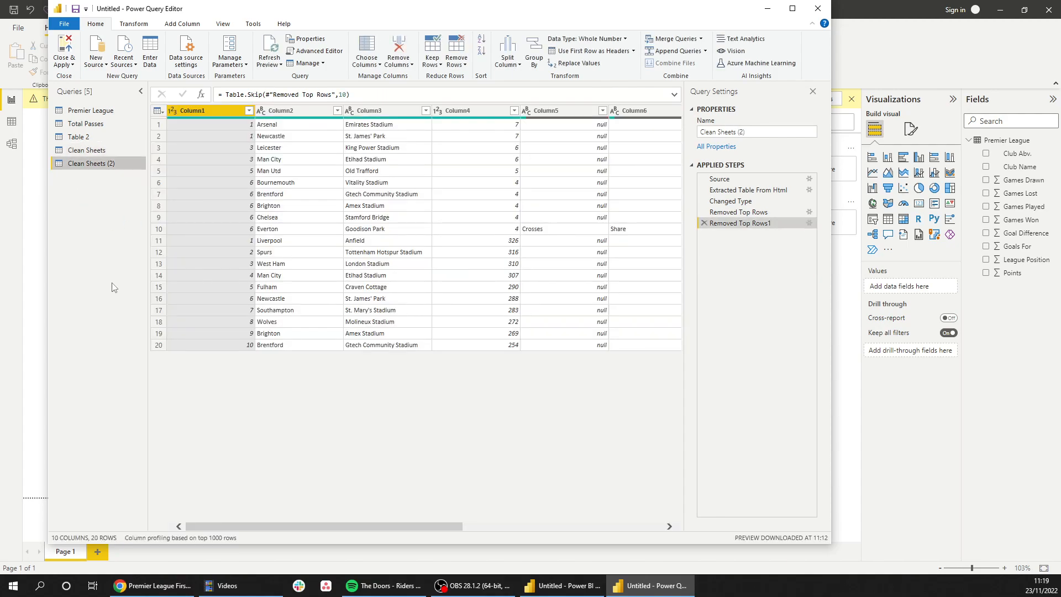
Delete the duplicate Clean Sheets (2) query after checking the club stats on the Premier League site in Chrome.
{"action": "left_click", "coordinate": [143, 590]}
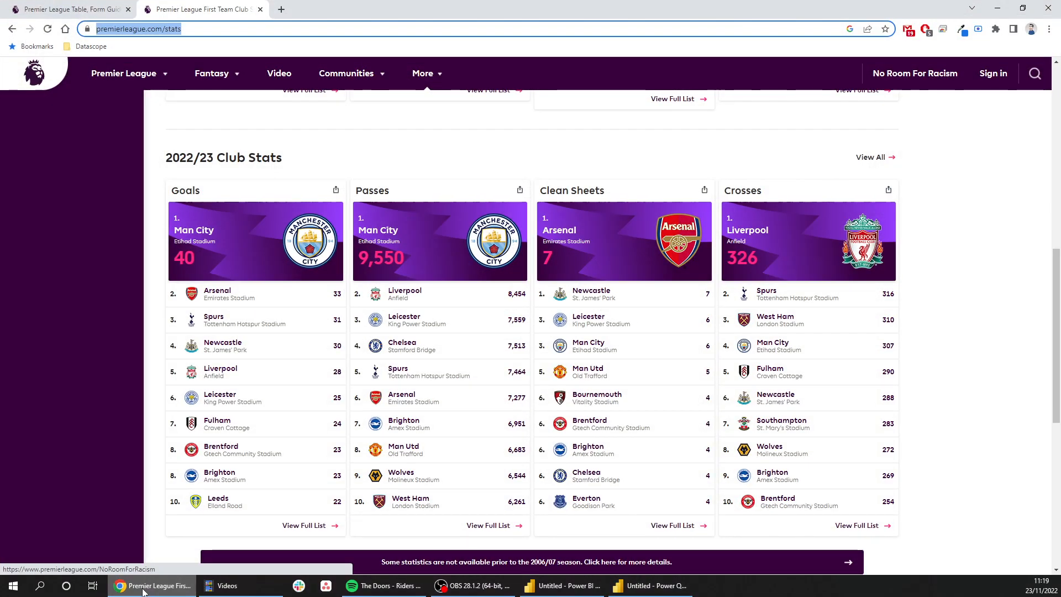
{"action": "left_click", "coordinate": [142, 590]}
{"action": "right_click", "coordinate": [83, 166]}
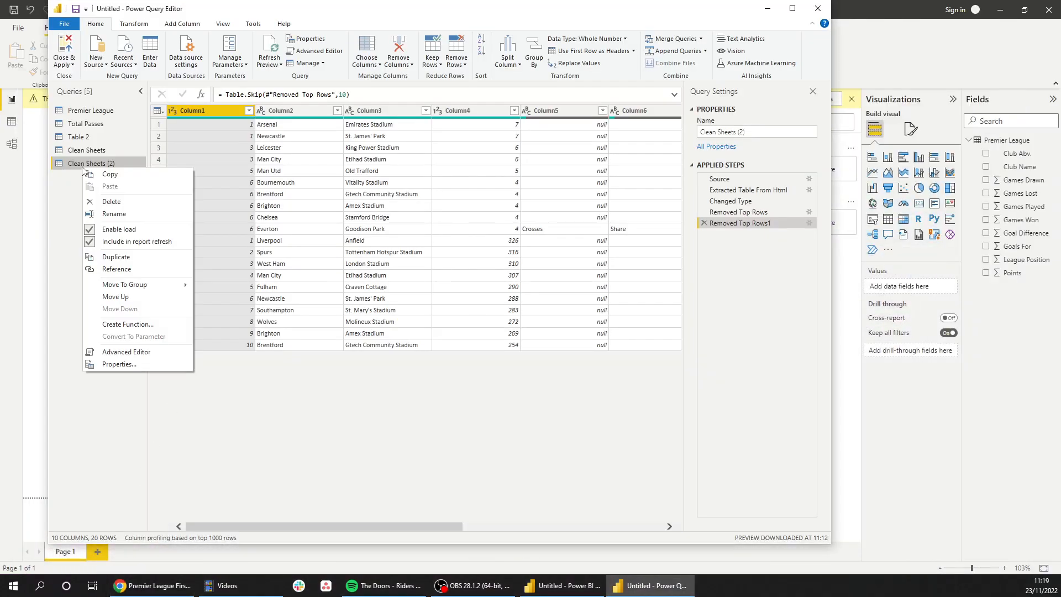
{"action": "left_click", "coordinate": [111, 201]}
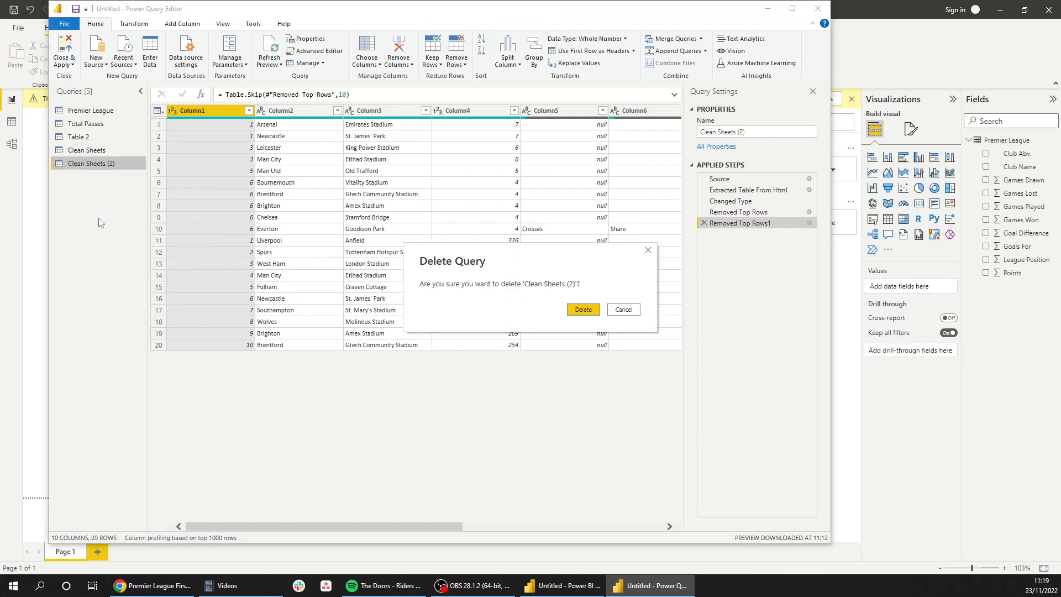
{"action": "left_click", "coordinate": [584, 310]}
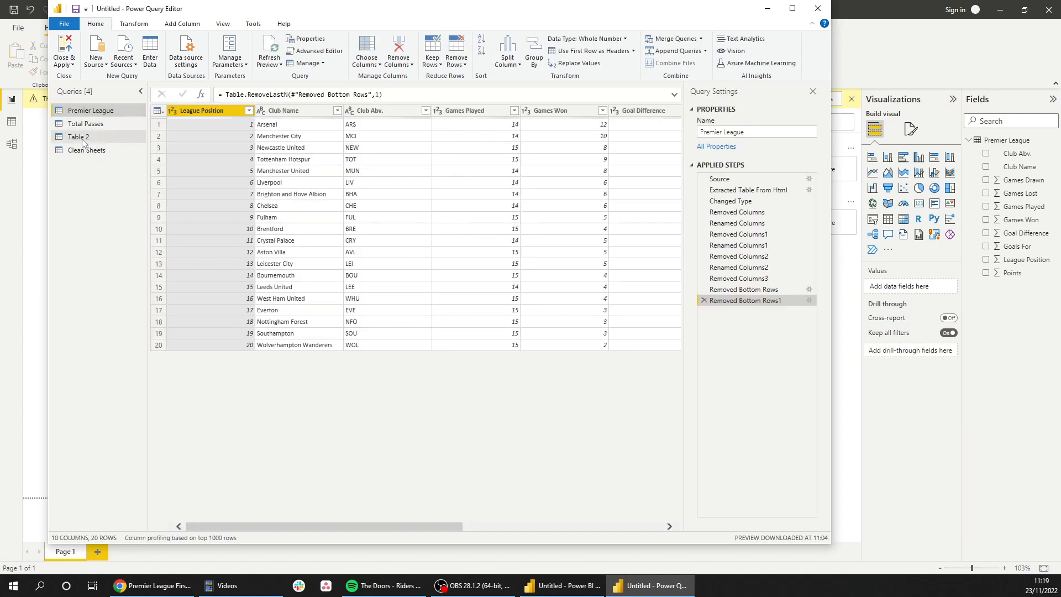
Remove Column1, the ranking column, from the Table 2 query.
{"action": "left_click", "coordinate": [81, 138]}
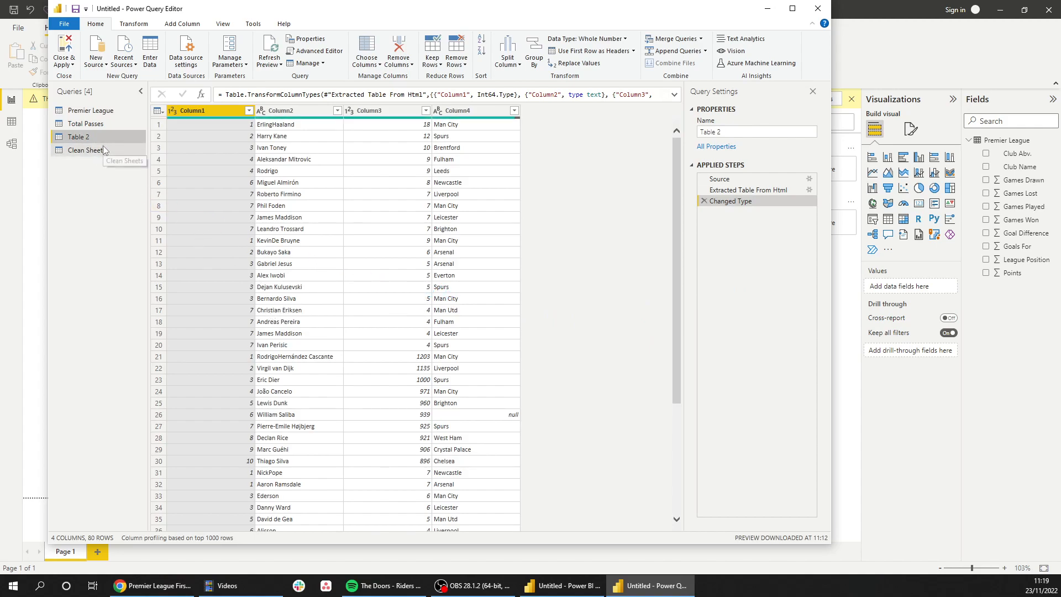
{"action": "right_click", "coordinate": [190, 116]}
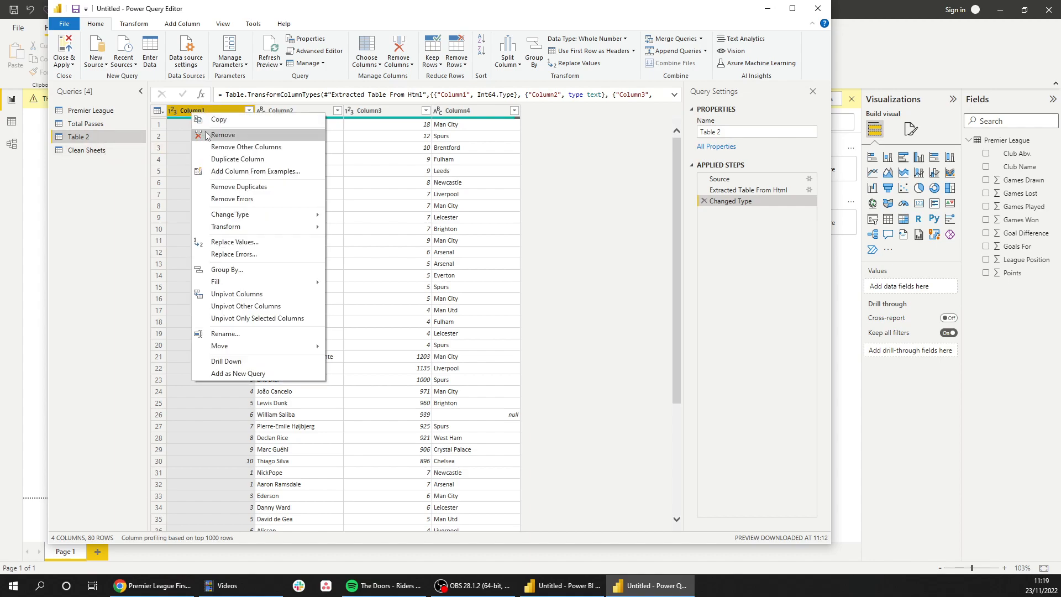
{"action": "left_click", "coordinate": [639, 306]}
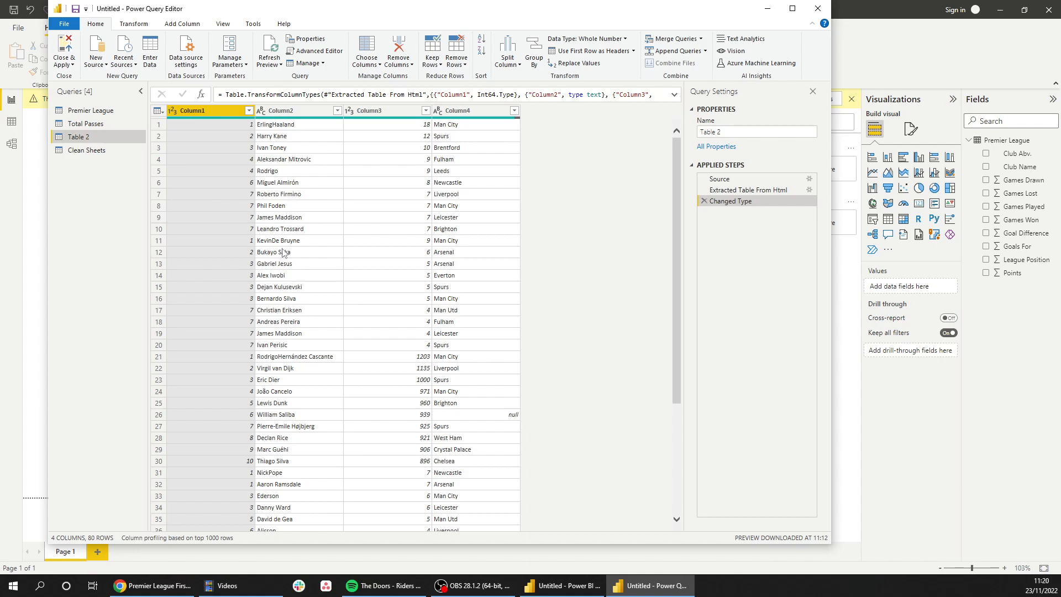
{"action": "right_click", "coordinate": [221, 108]}
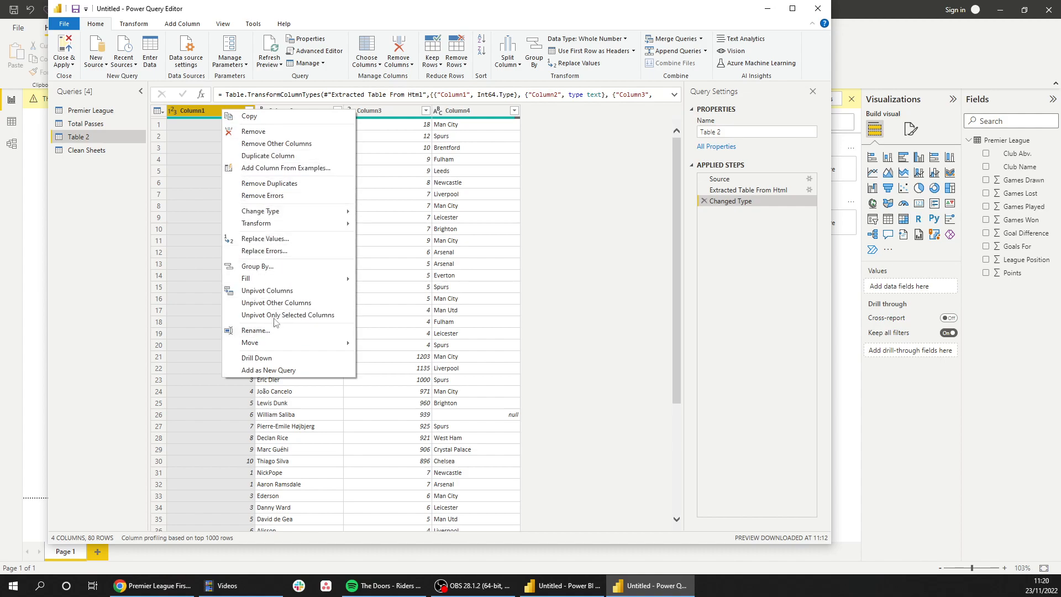
{"action": "left_click", "coordinate": [254, 131]}
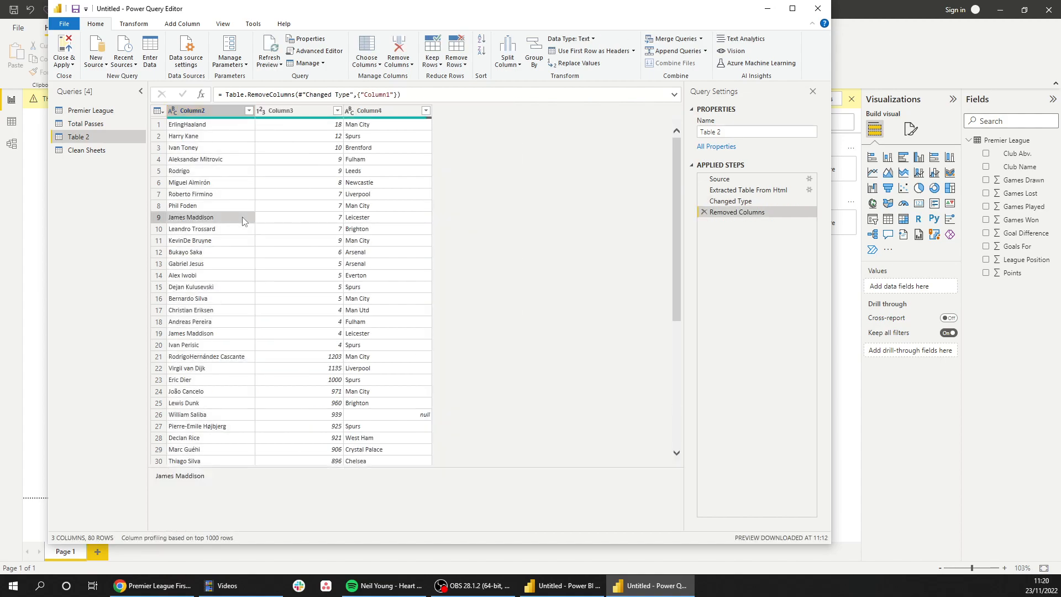
Rename Column2 of the Table 2 query as "Planyer Name".
{"action": "right_click", "coordinate": [202, 110]}
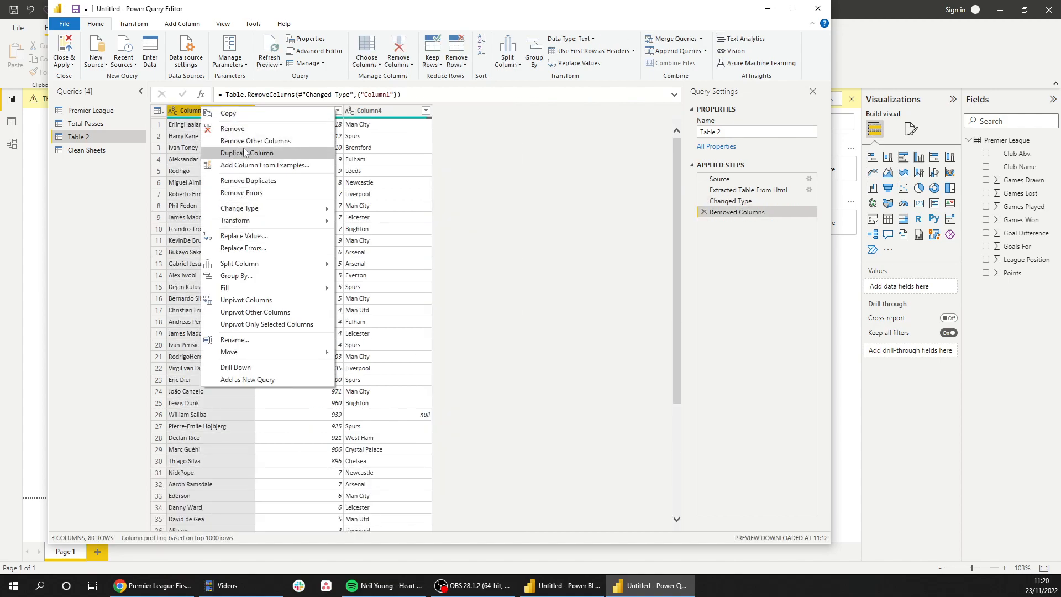
{"action": "left_click", "coordinate": [250, 340]}
{"action": "type", "text": "Planyer Name"}
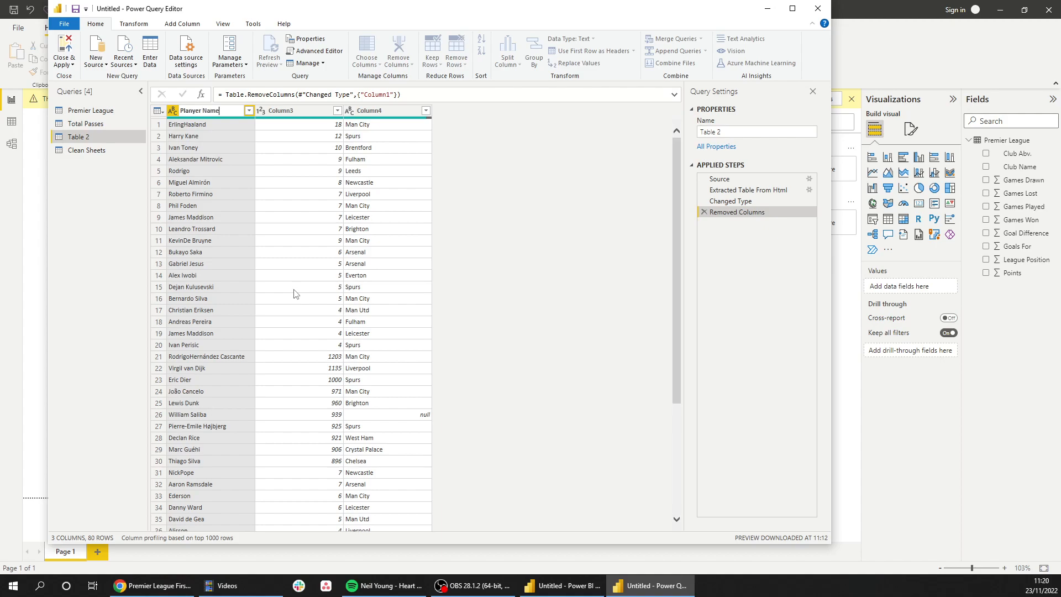
{"action": "key", "text": "Return"}
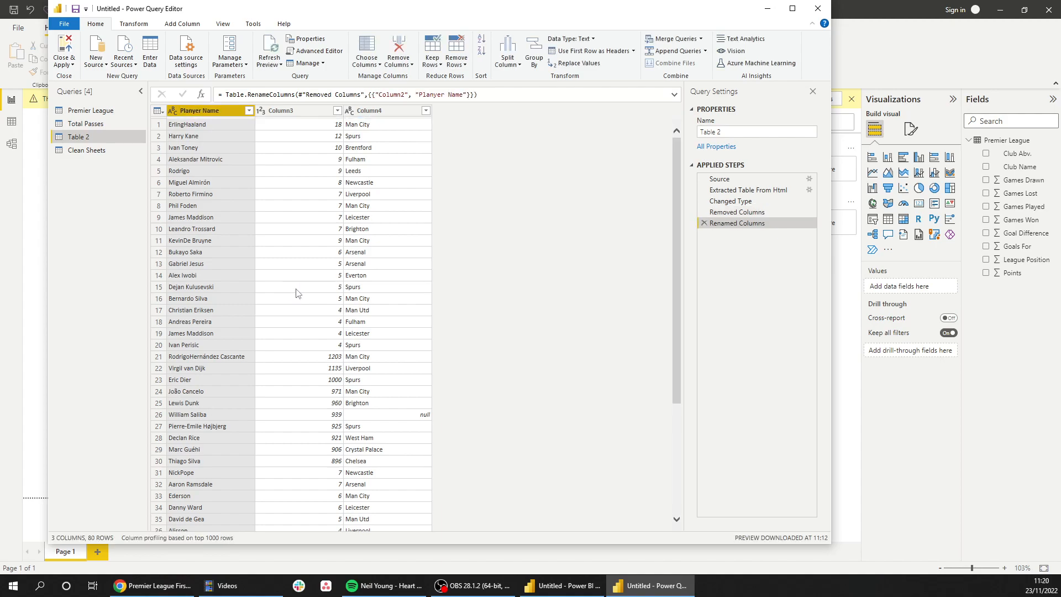
Rename Column4 of the Table 2 query as "Club Name".
{"action": "right_click", "coordinate": [370, 112]}
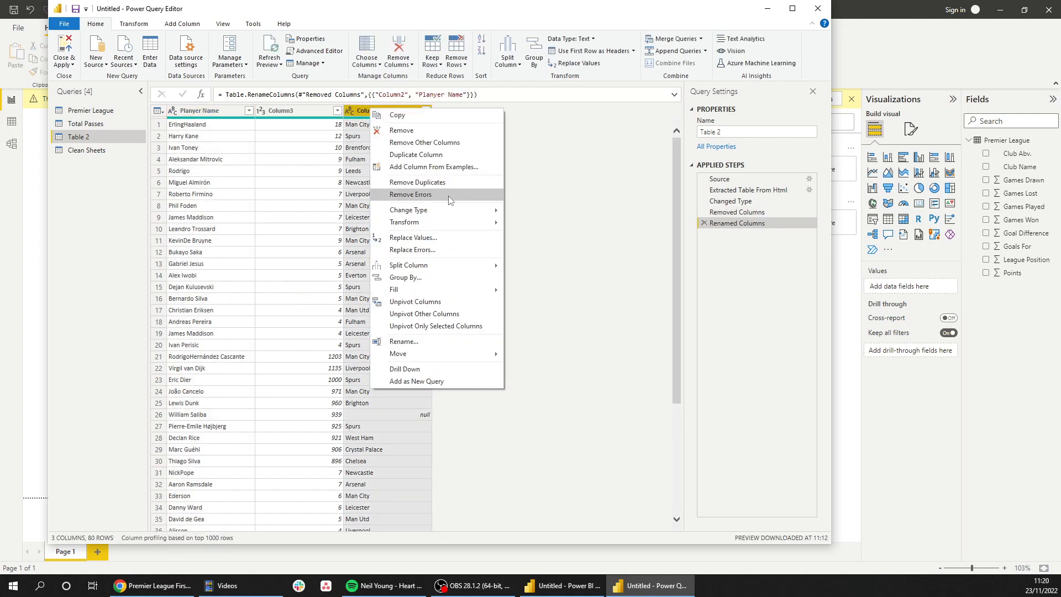
{"action": "left_click", "coordinate": [410, 341]}
{"action": "type", "text": "Club Na"}
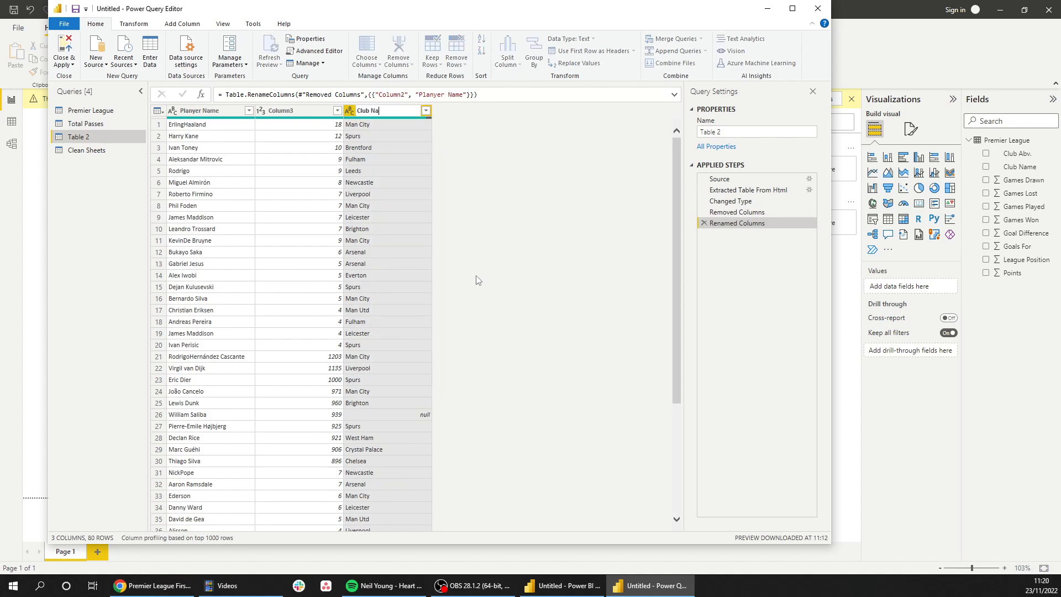
{"action": "type", "text": "me"}
{"action": "key", "text": "Return"}
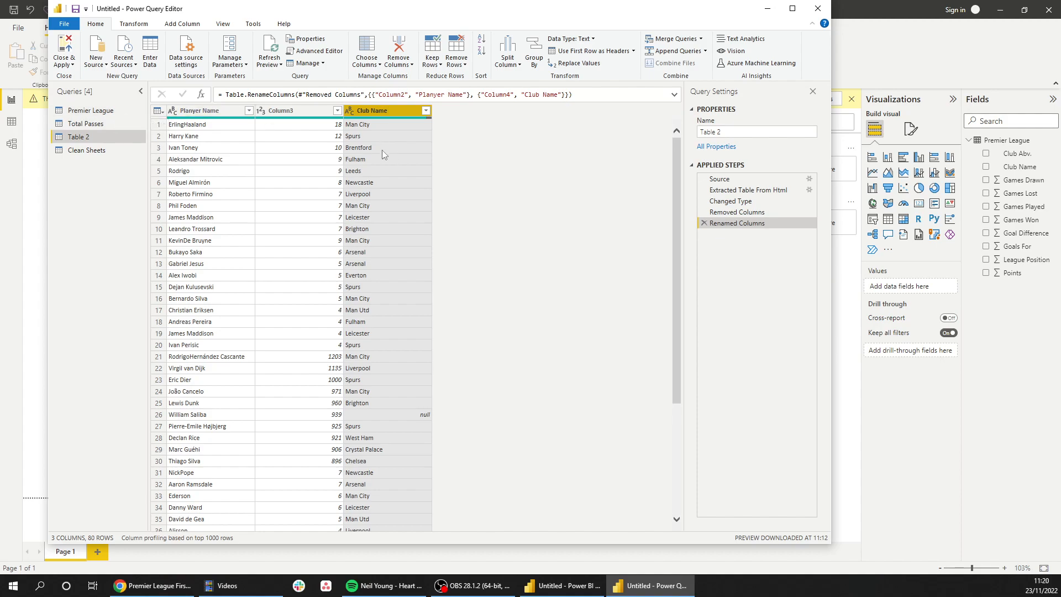
Review the Premier League, Clean Sheets and Total Passes queries, and look through the rows of Table 2.
{"action": "left_click", "coordinate": [102, 109]}
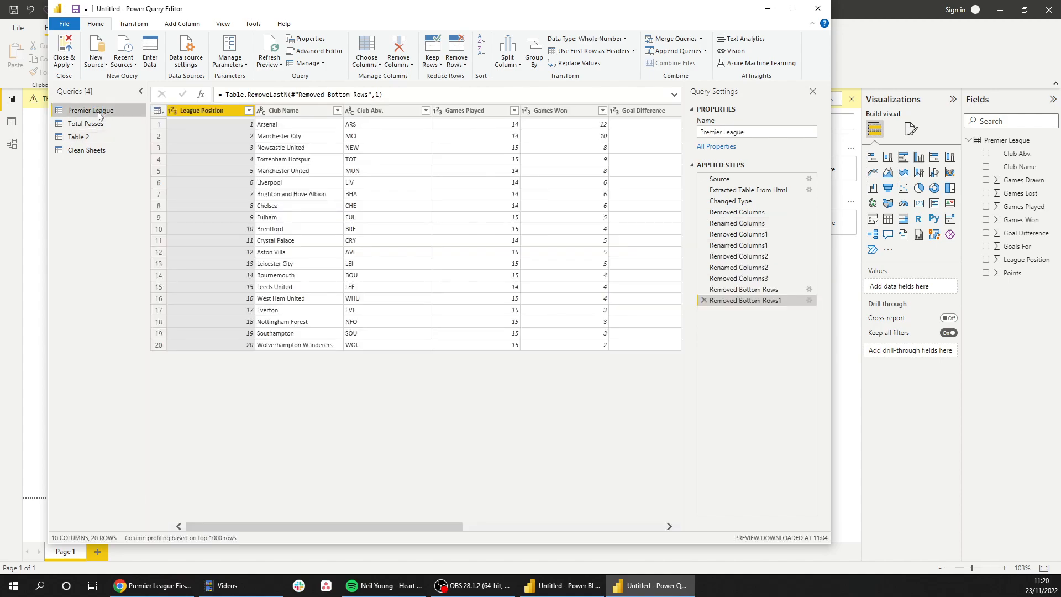
{"action": "left_click", "coordinate": [93, 150]}
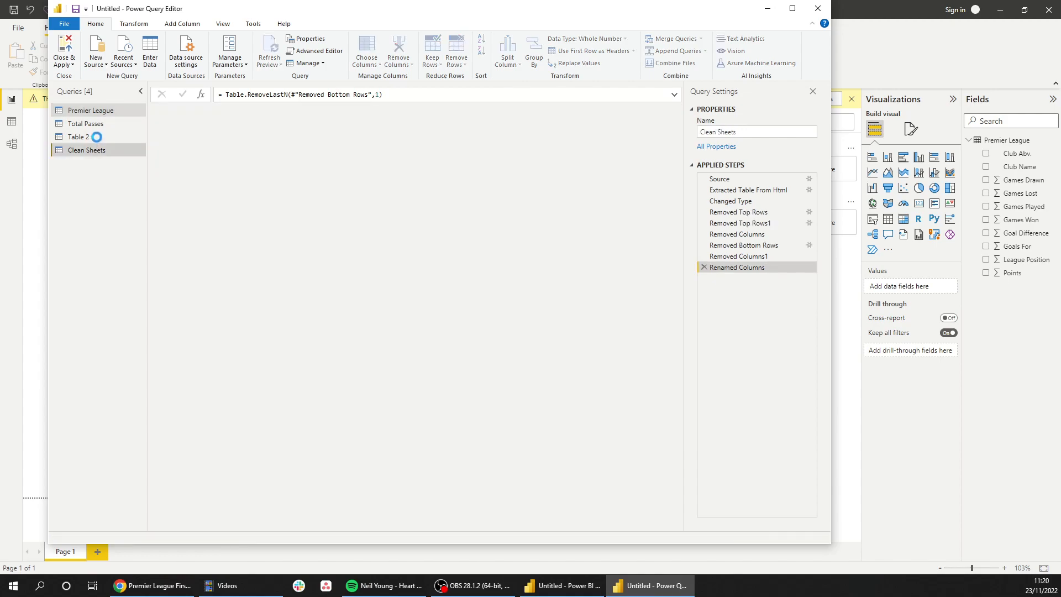
{"action": "left_click", "coordinate": [102, 127]}
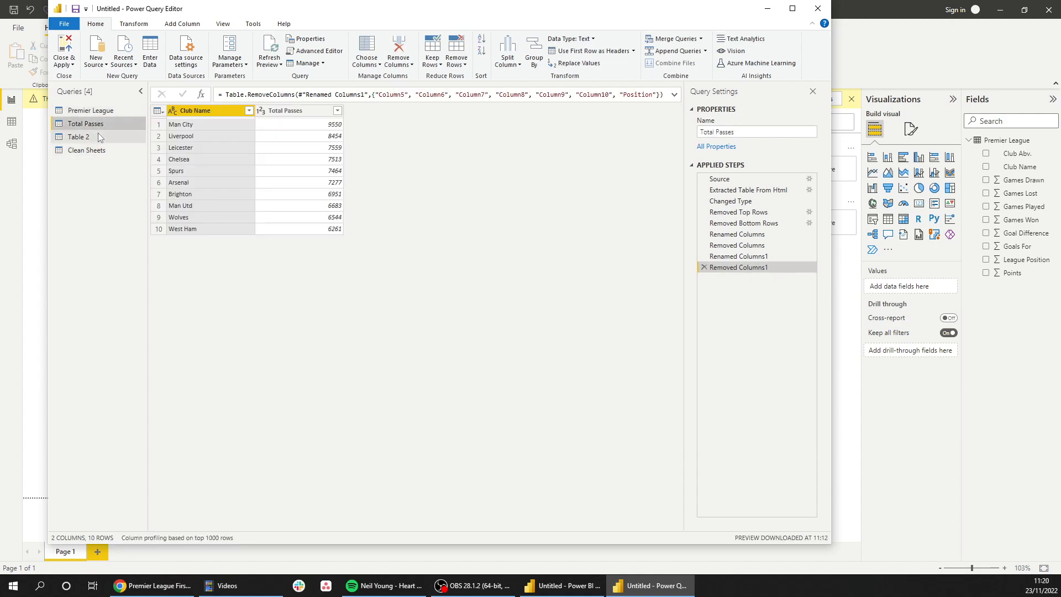
{"action": "left_click", "coordinate": [97, 144]}
{"action": "left_click", "coordinate": [93, 150]}
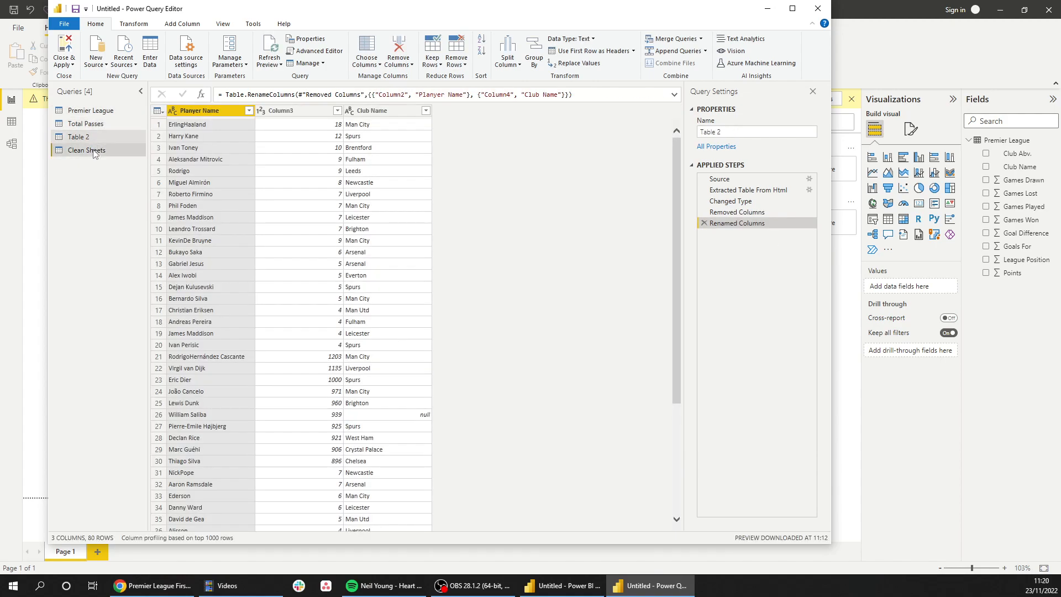
{"action": "left_click", "coordinate": [97, 137]}
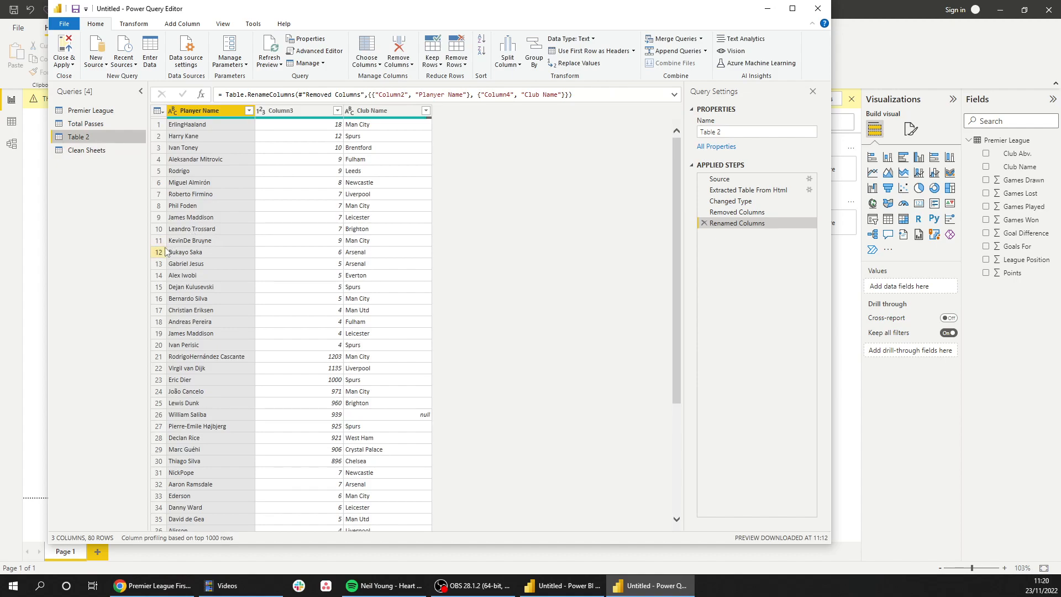
{"action": "scroll", "coordinate": [506, 275], "scroll_direction": "down", "scroll_amount": 5}
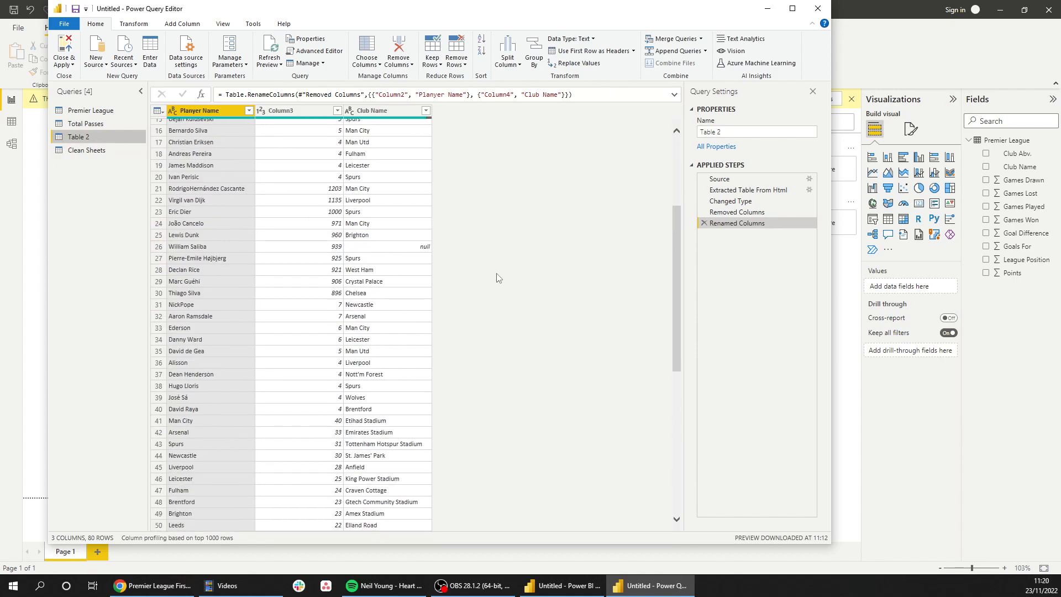
Rename the Table 2 query as "Player Goals".
{"action": "right_click", "coordinate": [81, 140]}
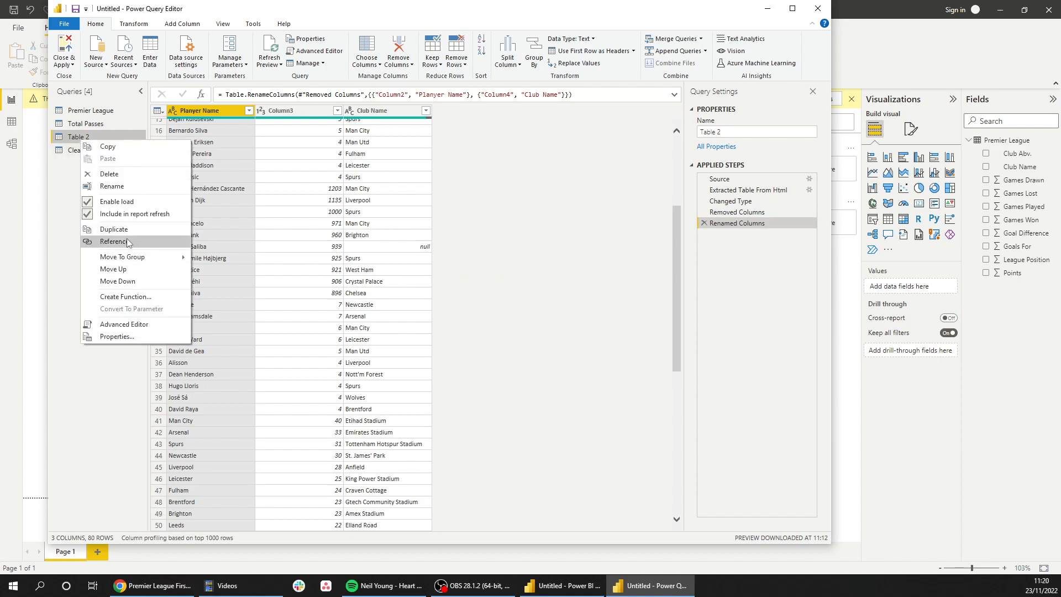
{"action": "left_click", "coordinate": [113, 186]}
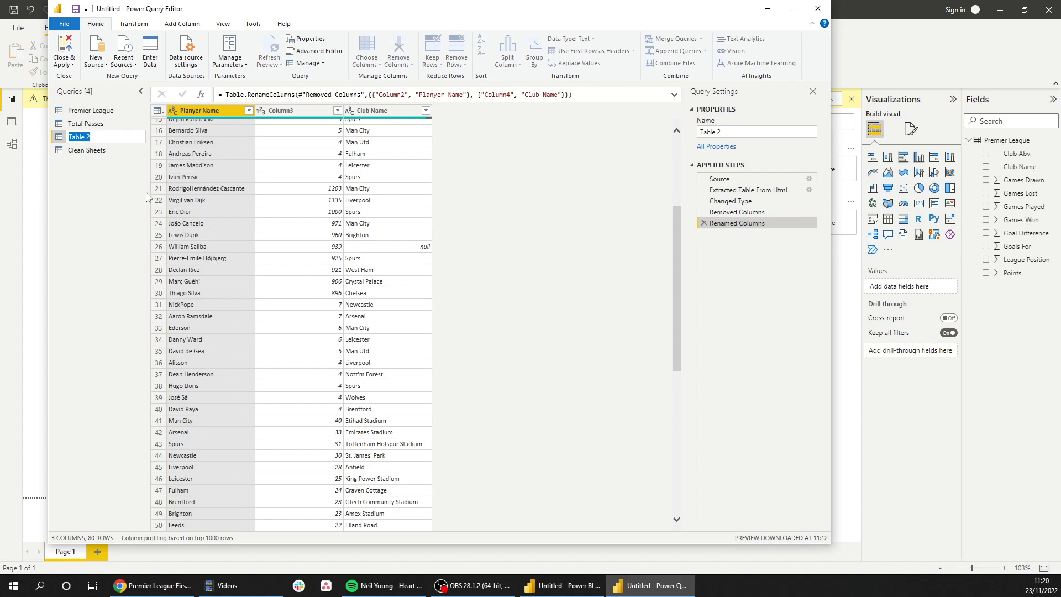
{"action": "type", "text": "Total Go"}
{"action": "key", "text": "BackSpace"}
{"action": "key", "text": "BackSpace"}
{"action": "key", "text": "BackSpace"}
{"action": "key", "text": "BackSpace"}
{"action": "key", "text": "BackSpace"}
{"action": "key", "text": "BackSpace"}
{"action": "key", "text": "BackSpace"}
{"action": "key", "text": "BackSpace"}
{"action": "type", "text": "Player Goals"}
{"action": "key", "text": "Return"}
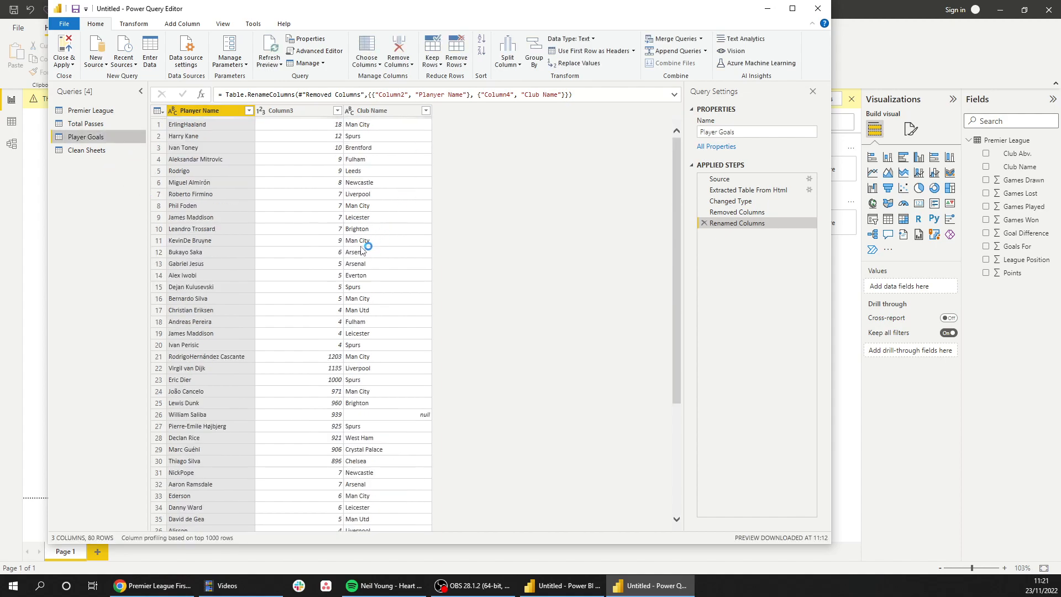
Switch to Chrome and examine the order of the 2022/23 Player Stats categories on the Premier League stats page.
{"action": "scroll", "coordinate": [351, 226], "scroll_direction": "down", "scroll_amount": 5}
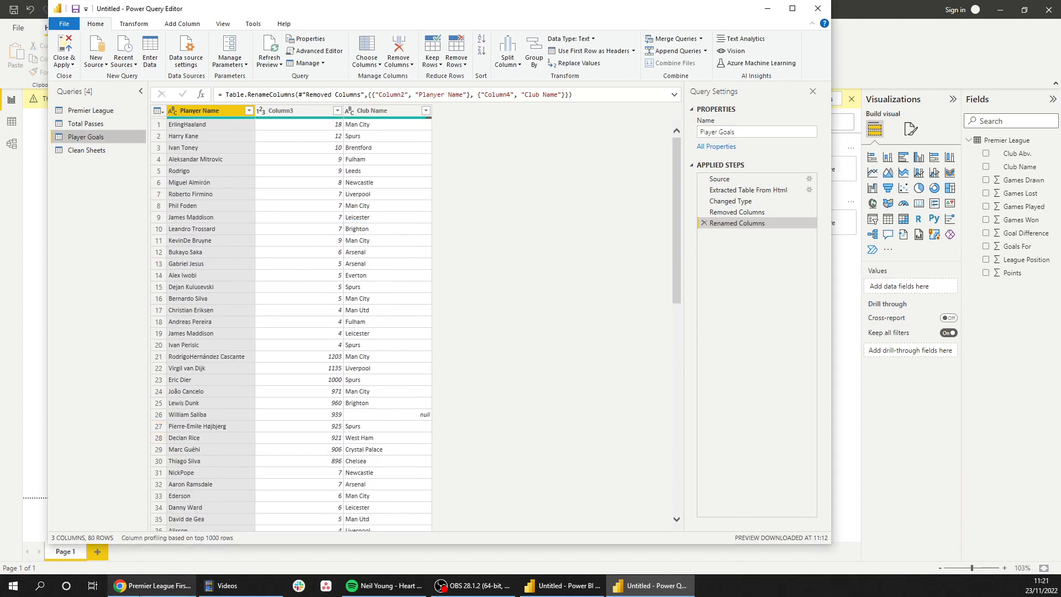
{"action": "left_click", "coordinate": [141, 587]}
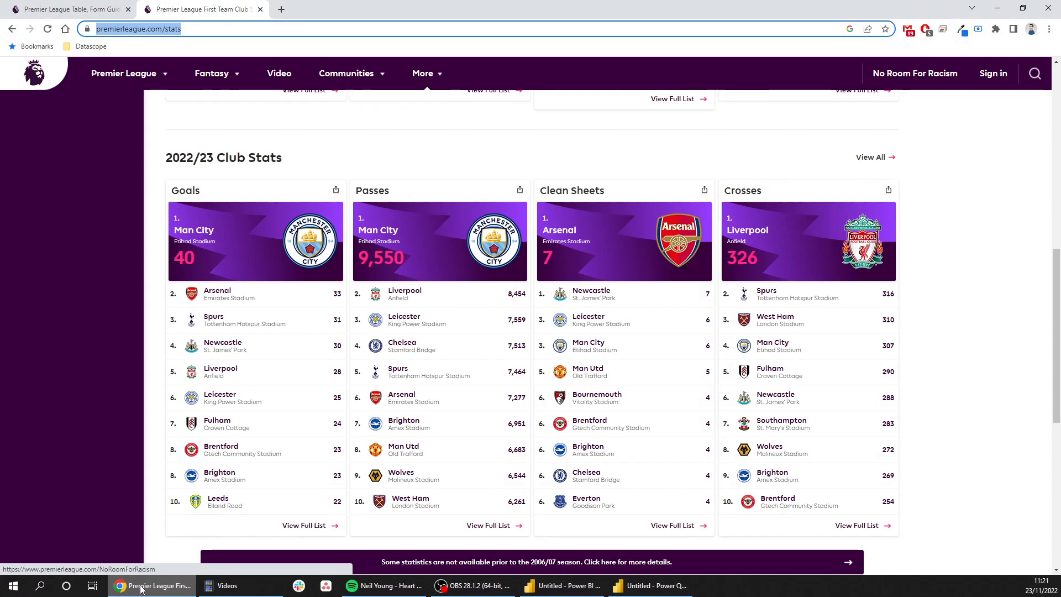
{"action": "scroll", "coordinate": [220, 387], "scroll_direction": "up", "scroll_amount": 7}
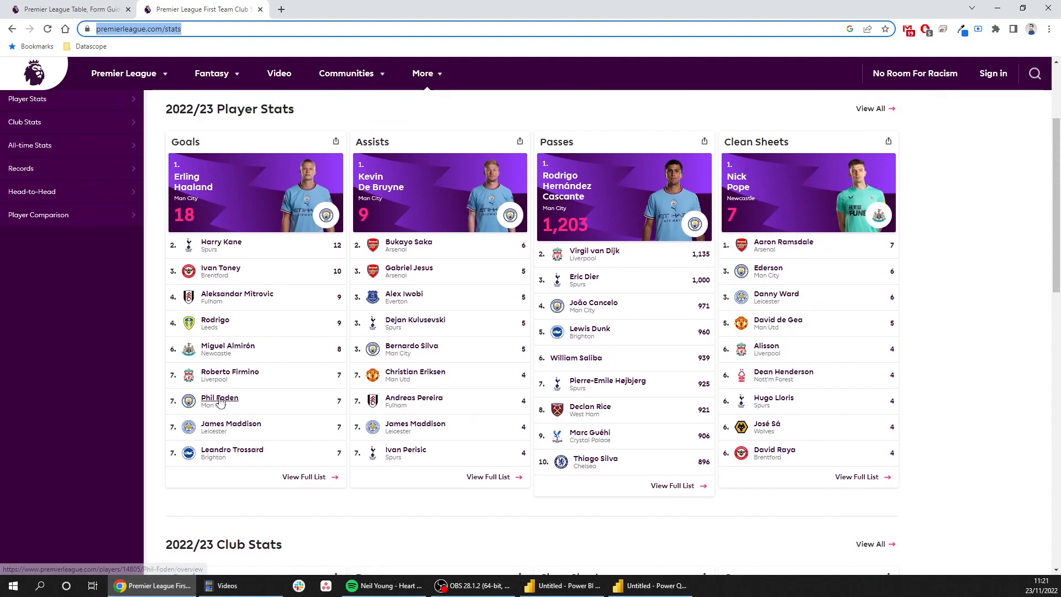
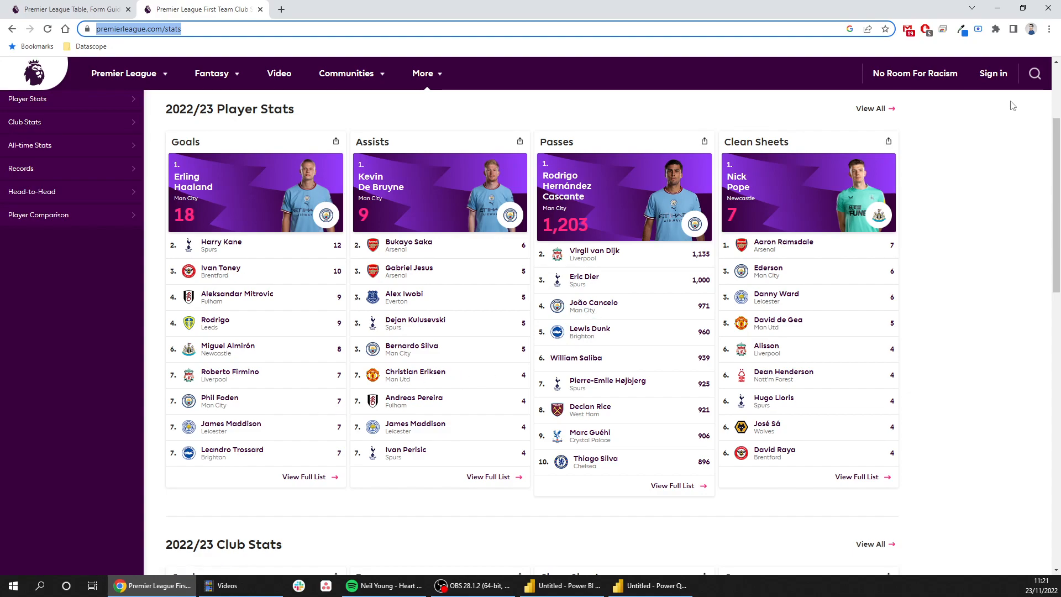
{"action": "left_click", "coordinate": [997, 8]}
Duplicate the Player Goals query in Power Query Editor.
{"action": "scroll", "coordinate": [234, 234], "scroll_direction": "down", "scroll_amount": 10}
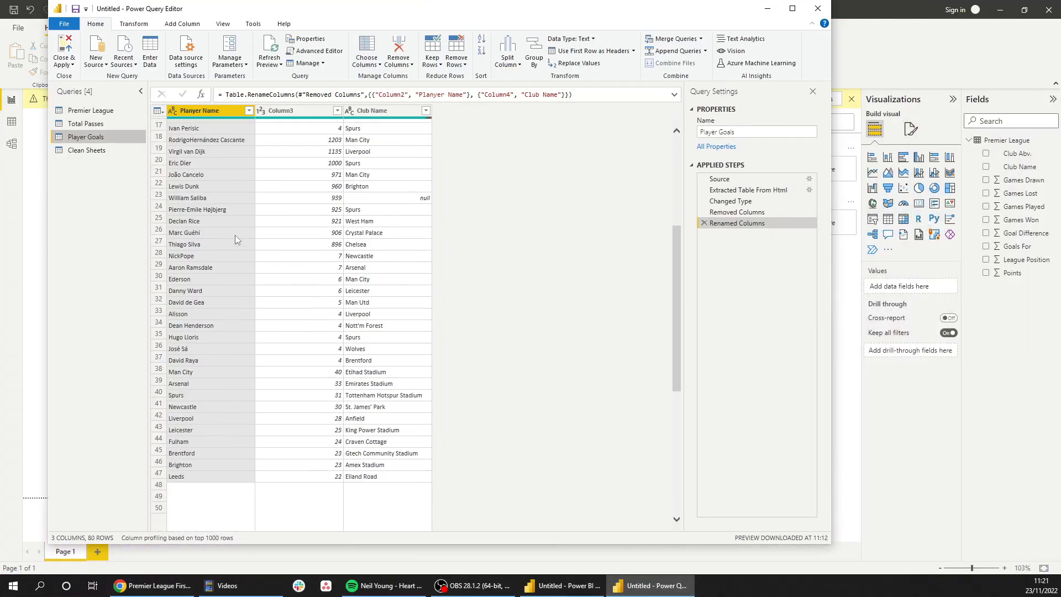
{"action": "scroll", "coordinate": [234, 238], "scroll_direction": "up", "scroll_amount": 6}
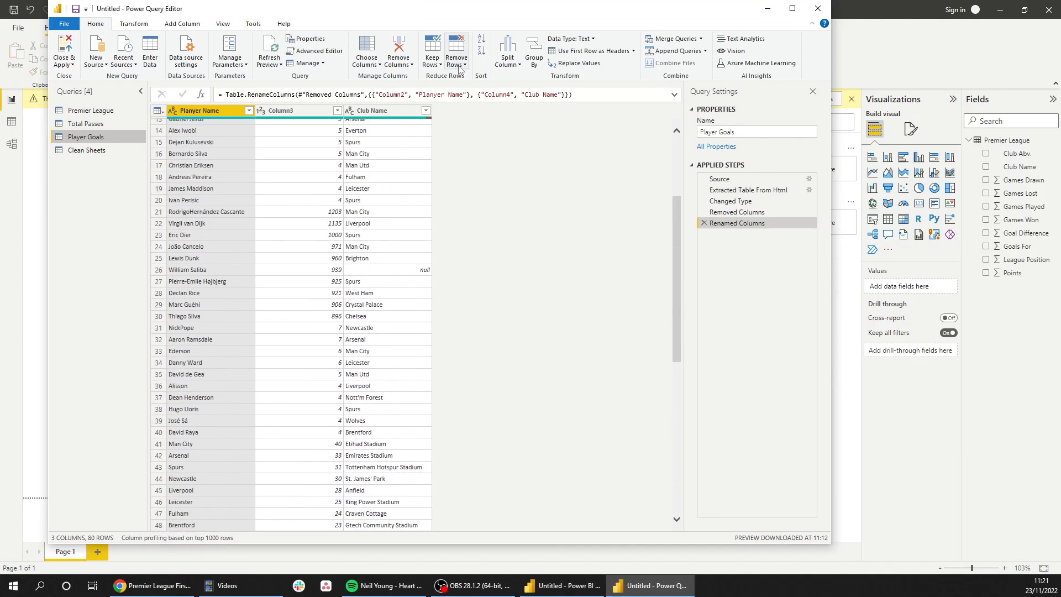
{"action": "right_click", "coordinate": [80, 137]}
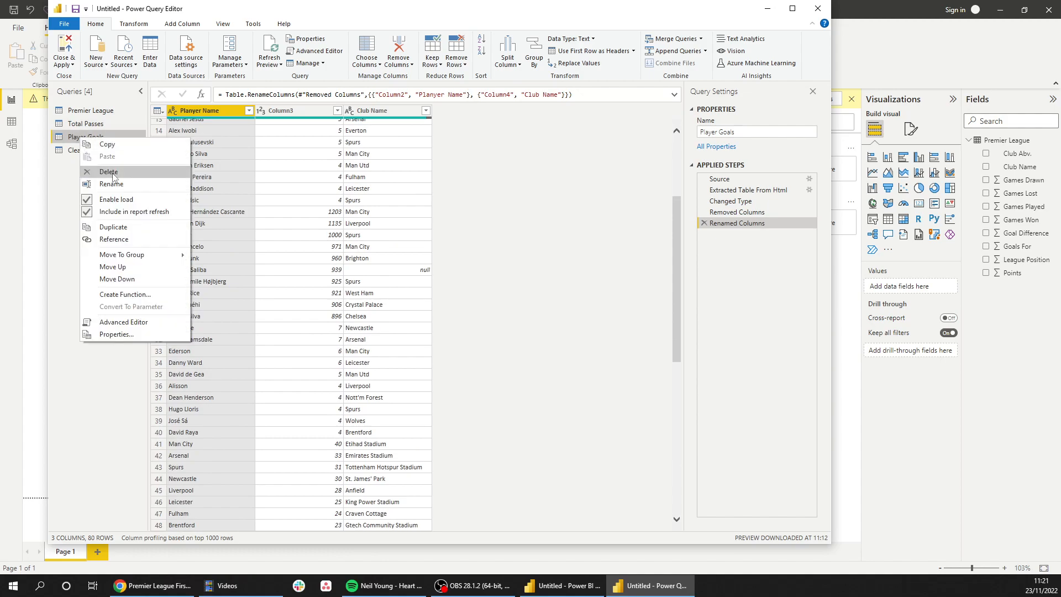
{"action": "left_click", "coordinate": [116, 236]}
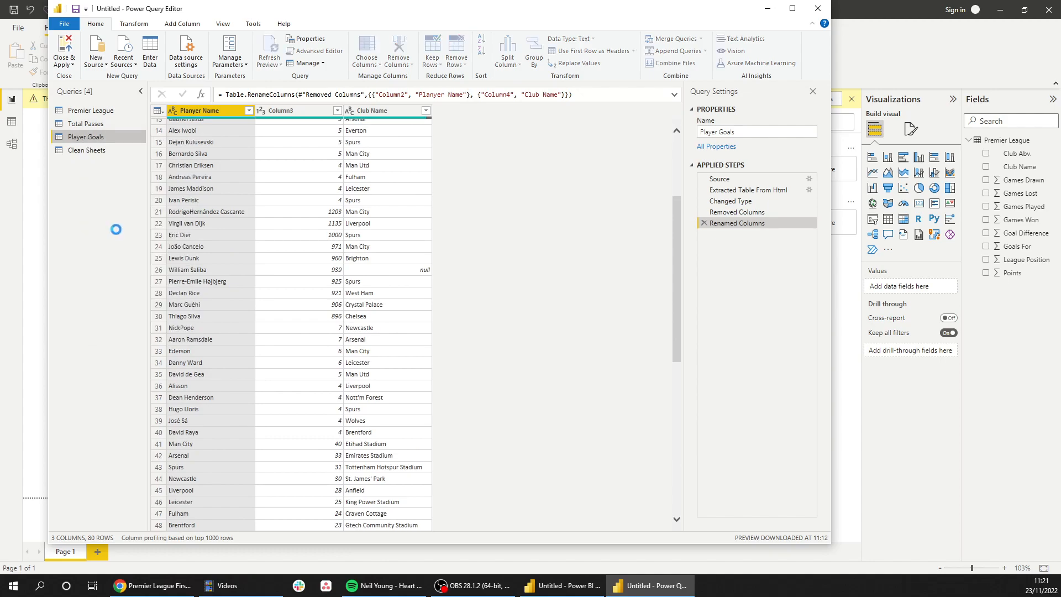
Remove the bottom 60 rows from the Player Goals query.
{"action": "left_click", "coordinate": [459, 66]}
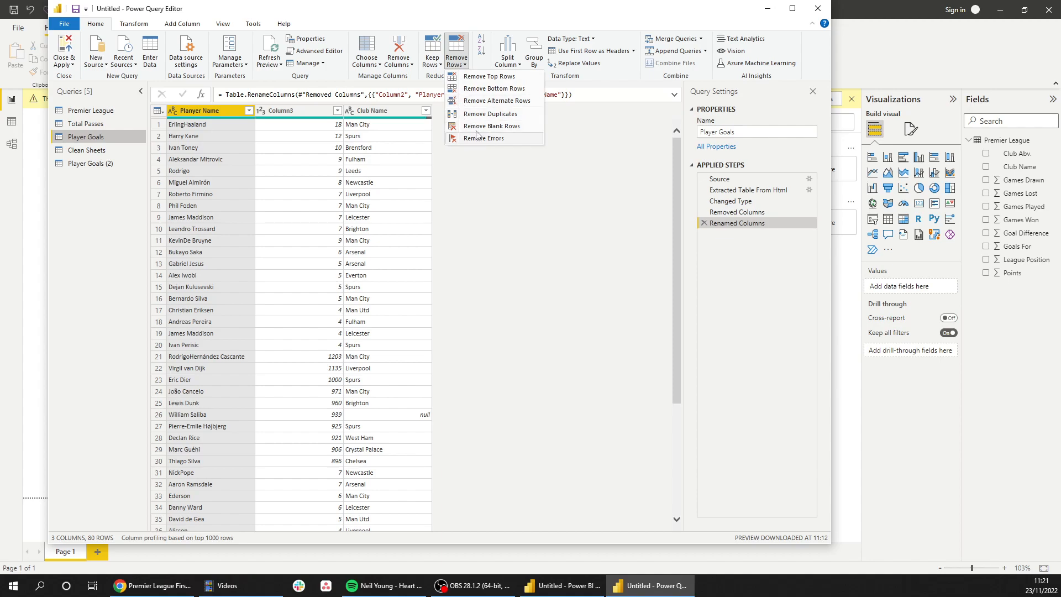
{"action": "left_click", "coordinate": [480, 88]}
{"action": "type", "text": "60"}
{"action": "left_click", "coordinate": [650, 326]}
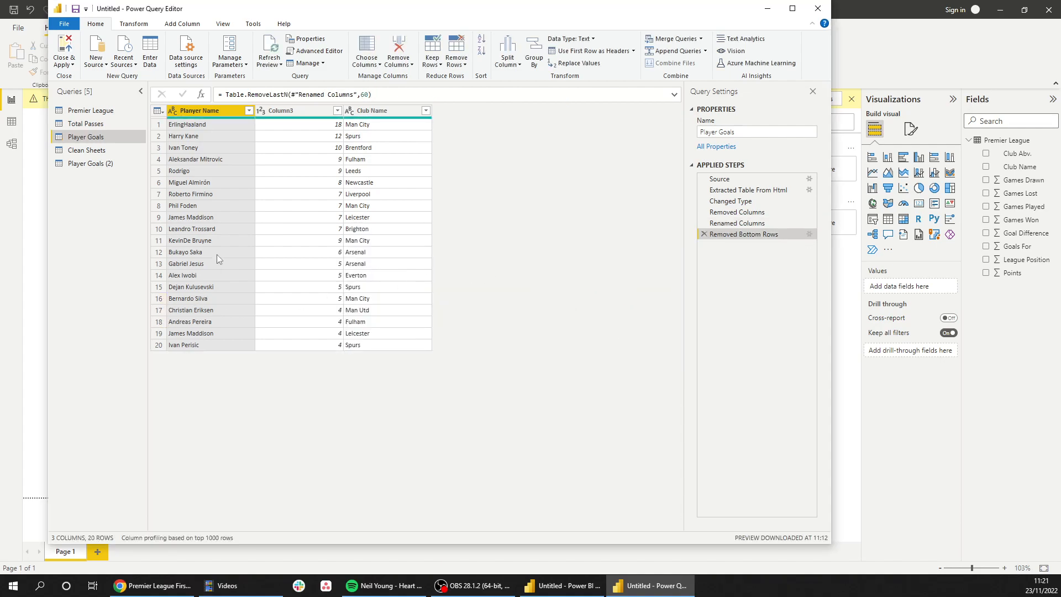
{"action": "left_click", "coordinate": [211, 228]}
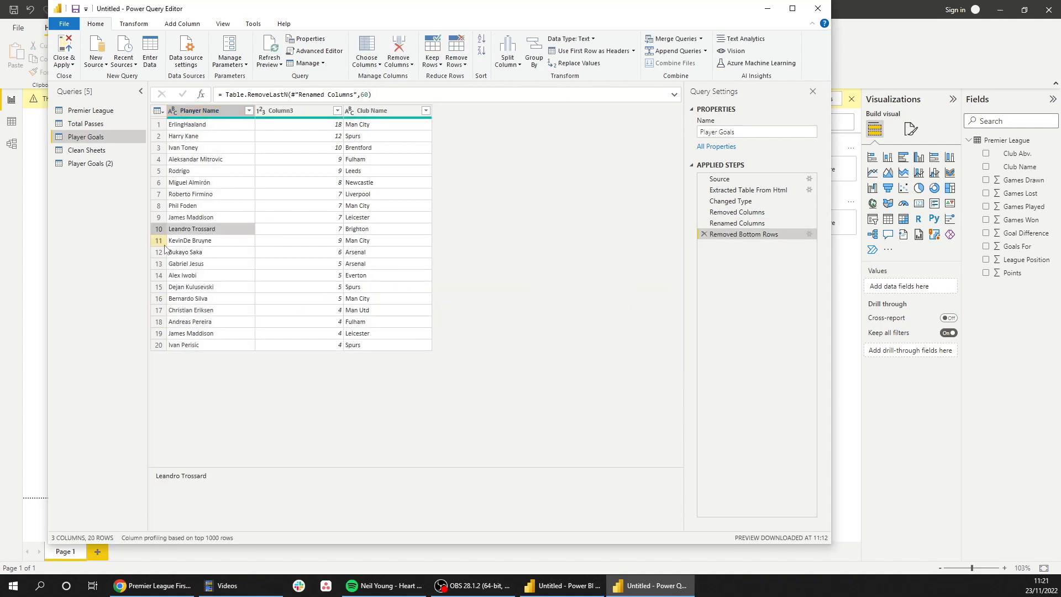
Remove the bottom 10 rows from the Player Goals query.
{"action": "left_click", "coordinate": [457, 61]}
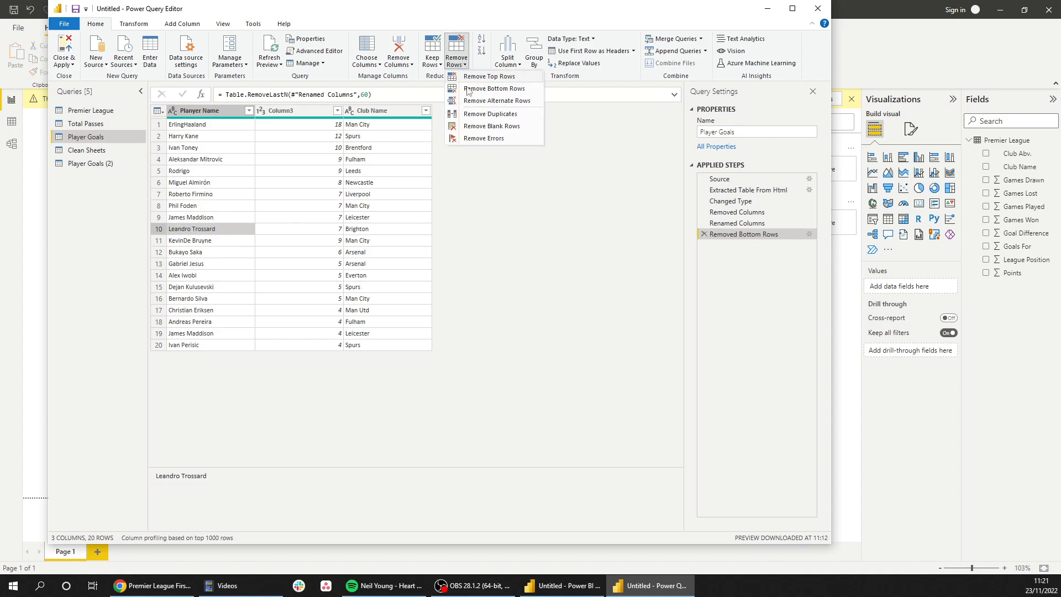
{"action": "left_click", "coordinate": [494, 90]}
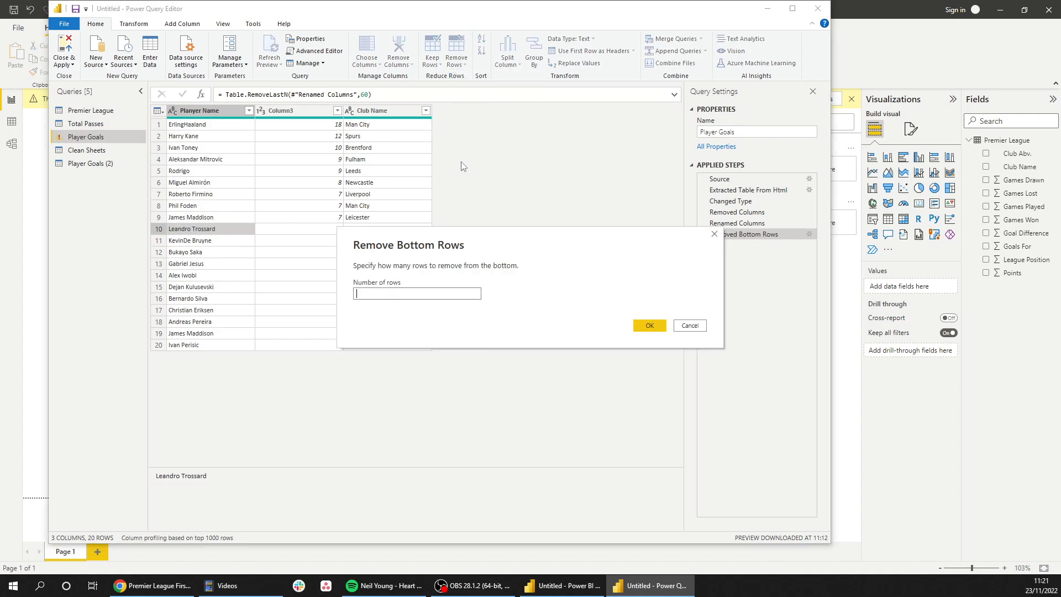
{"action": "type", "text": "10"}
{"action": "left_click", "coordinate": [648, 326]}
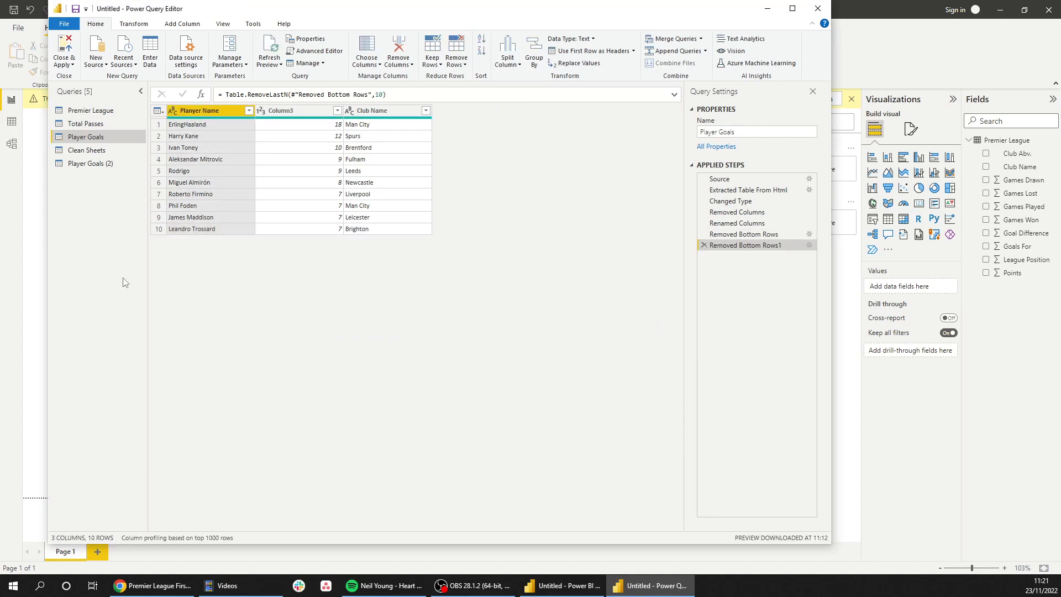
Rename Column3 of the Player Goals query as "Goals Scored".
{"action": "right_click", "coordinate": [286, 111]}
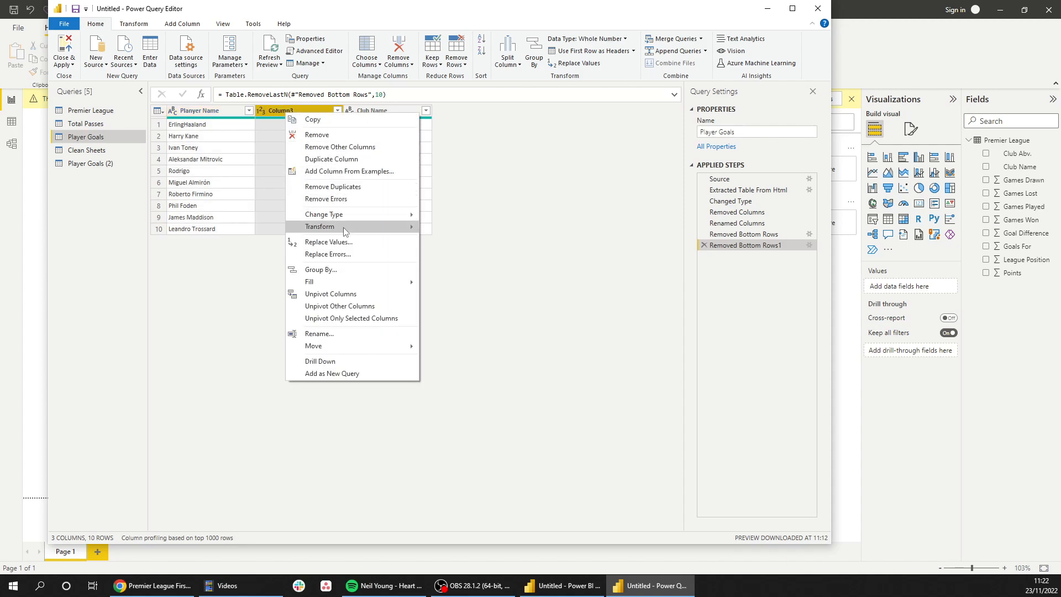
{"action": "left_click", "coordinate": [327, 331]}
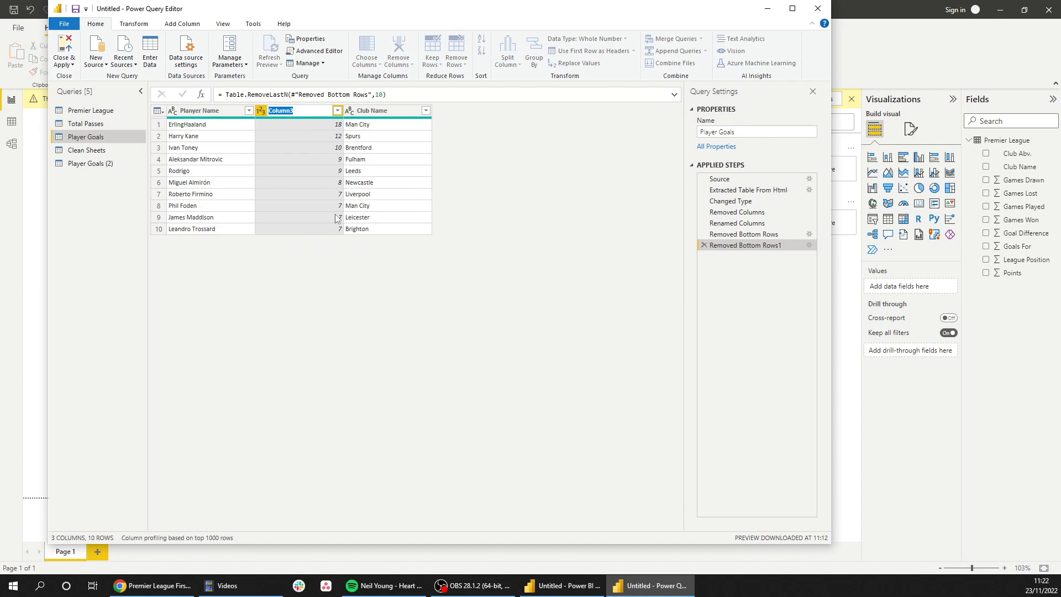
{"action": "type", "text": "Goals Scored"}
{"action": "key", "text": "Return"}
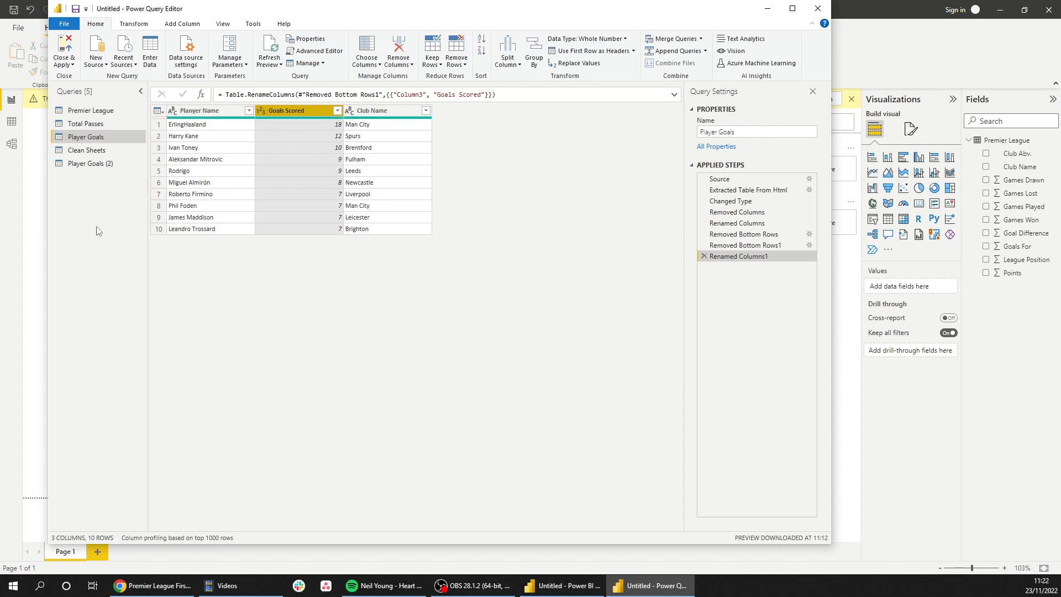
Check the Player Stats categories in Chrome, and remove the top 10 rows from the Player Goals (2) query in Power Query Editor.
{"action": "left_click", "coordinate": [161, 588]}
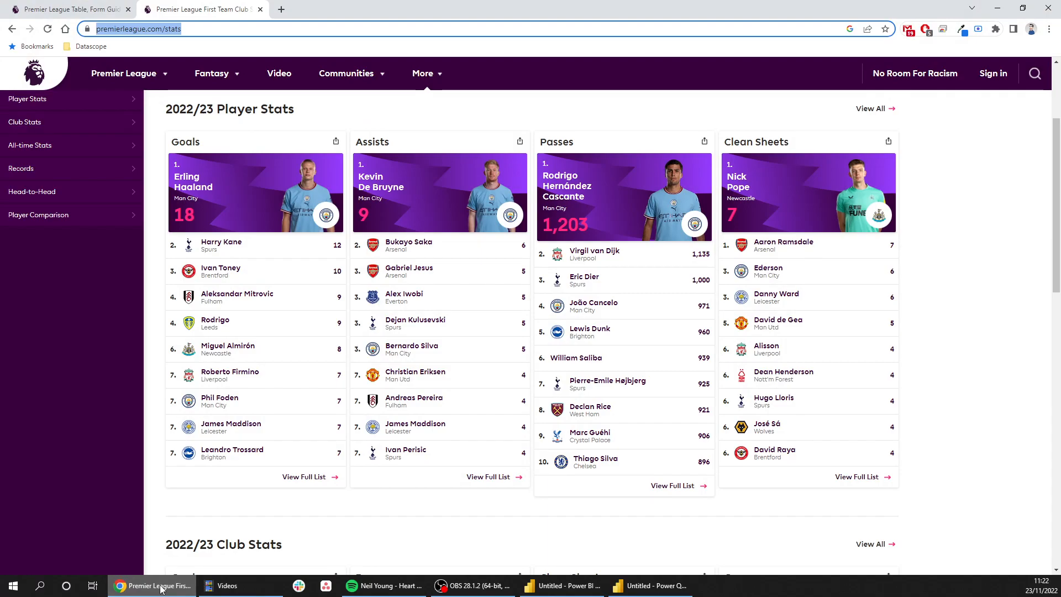
{"action": "left_click", "coordinate": [161, 588]}
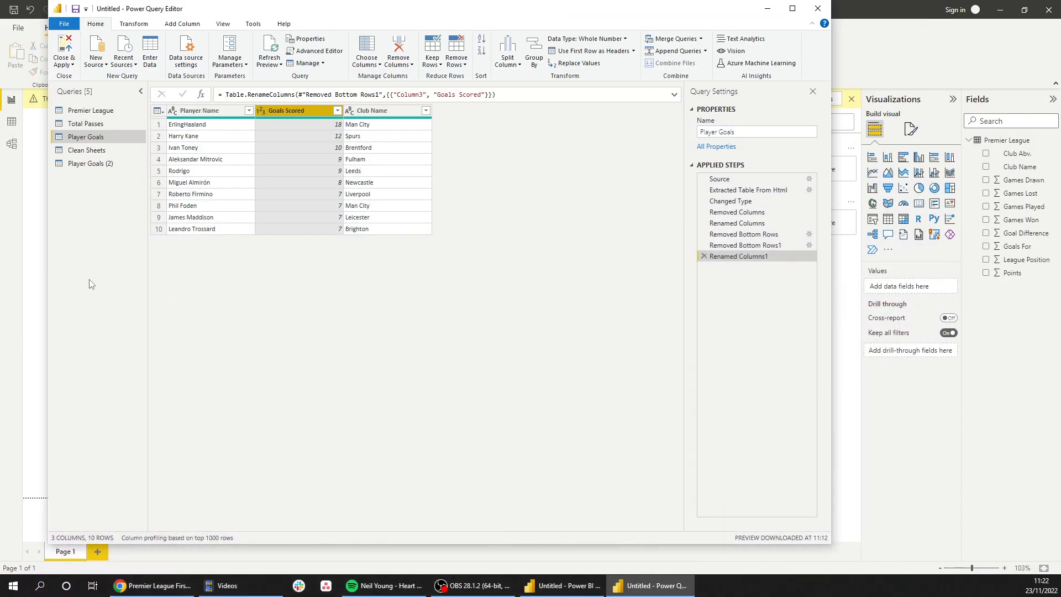
{"action": "left_click", "coordinate": [112, 161]}
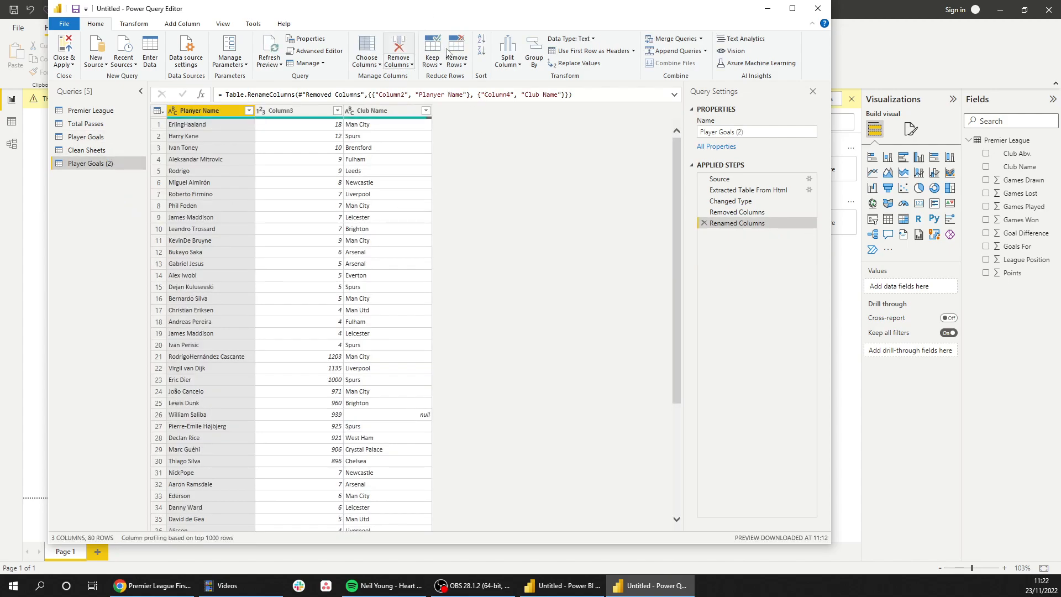
{"action": "left_click", "coordinate": [457, 62]}
{"action": "left_click", "coordinate": [486, 76]}
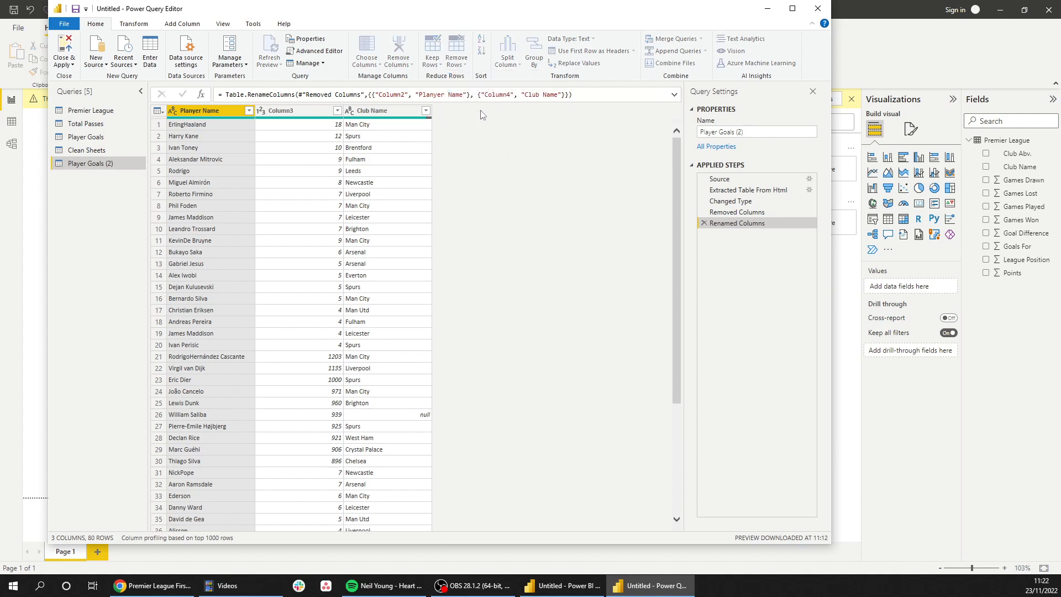
{"action": "type", "text": "10"}
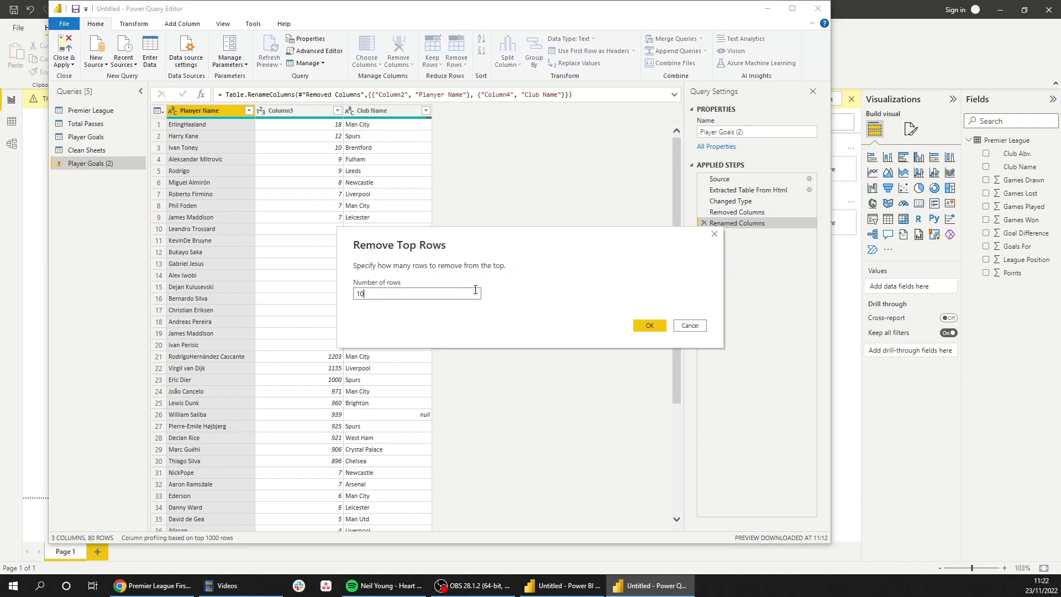
{"action": "left_click", "coordinate": [641, 326]}
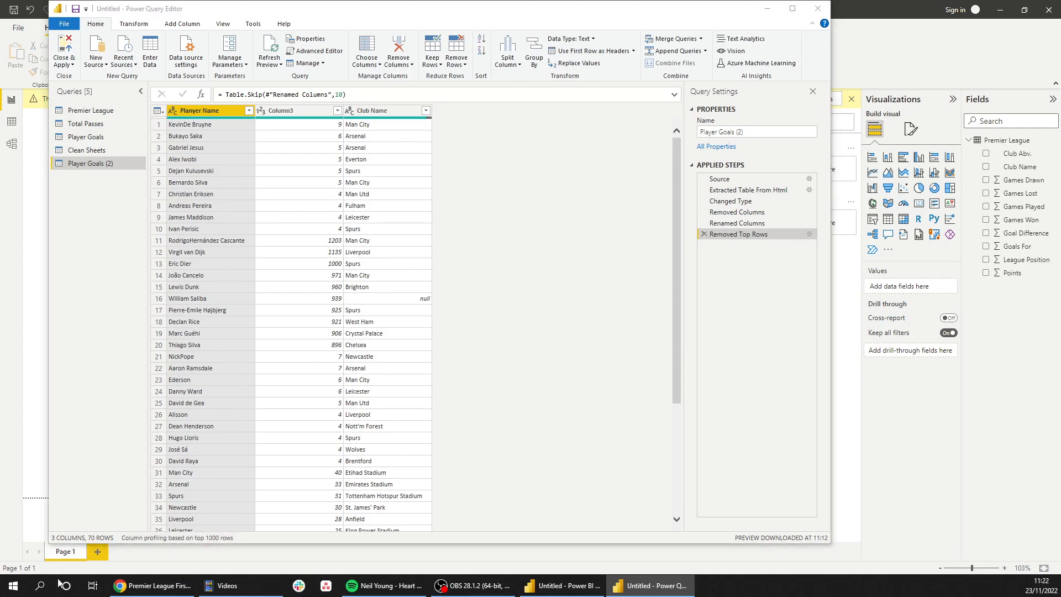
Remove the bottom 40 rows, which hold the club statistics, from the Player Goals (2) query.
{"action": "left_click", "coordinate": [142, 587]}
{"action": "left_click", "coordinate": [141, 588]}
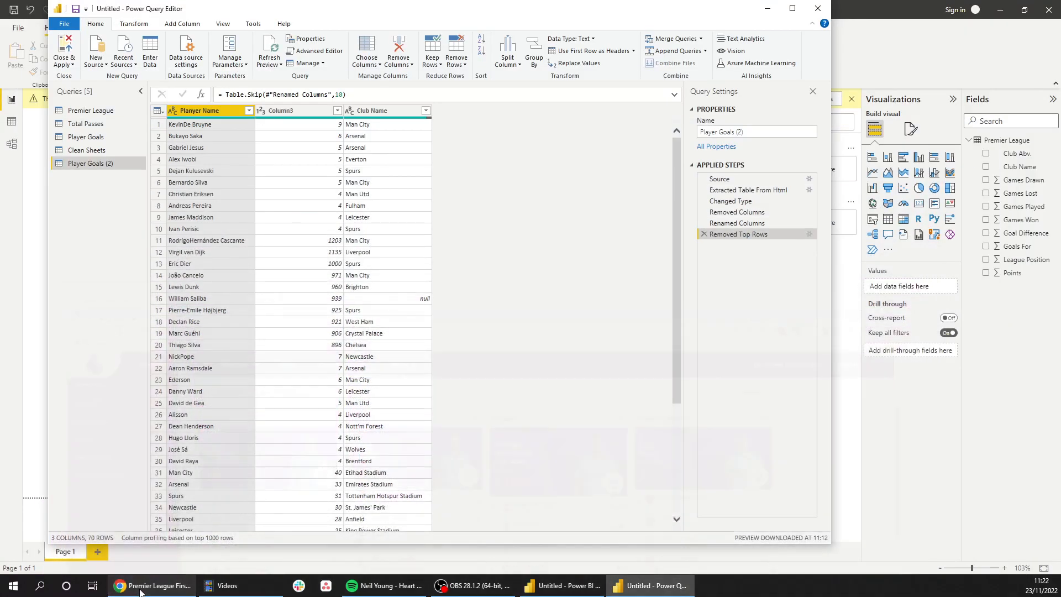
{"action": "scroll", "coordinate": [278, 376], "scroll_direction": "down", "scroll_amount": 5}
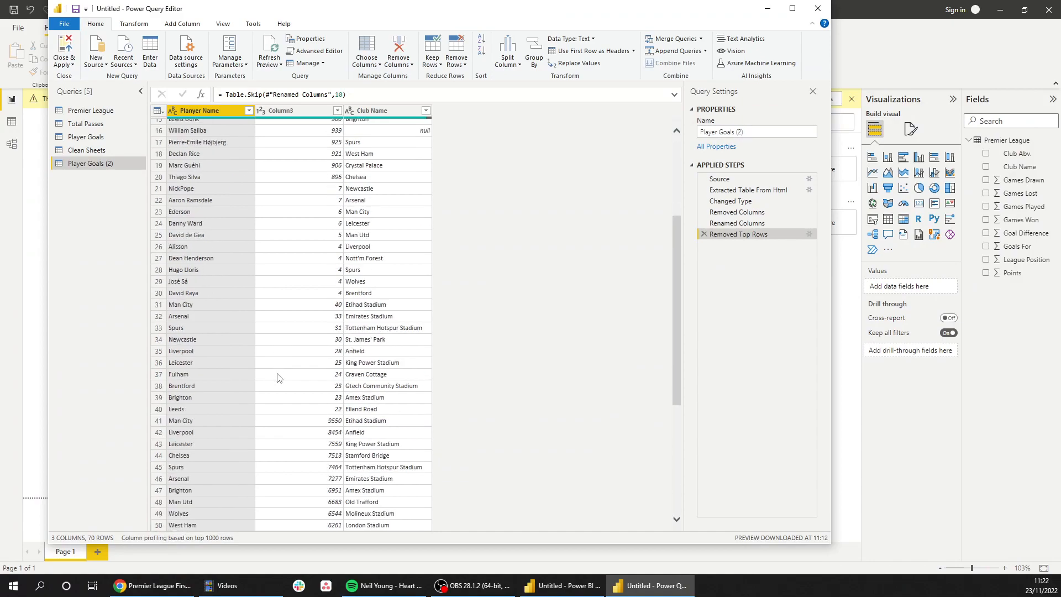
{"action": "scroll", "coordinate": [278, 376], "scroll_direction": "up", "scroll_amount": 5}
{"action": "left_click", "coordinate": [456, 59]}
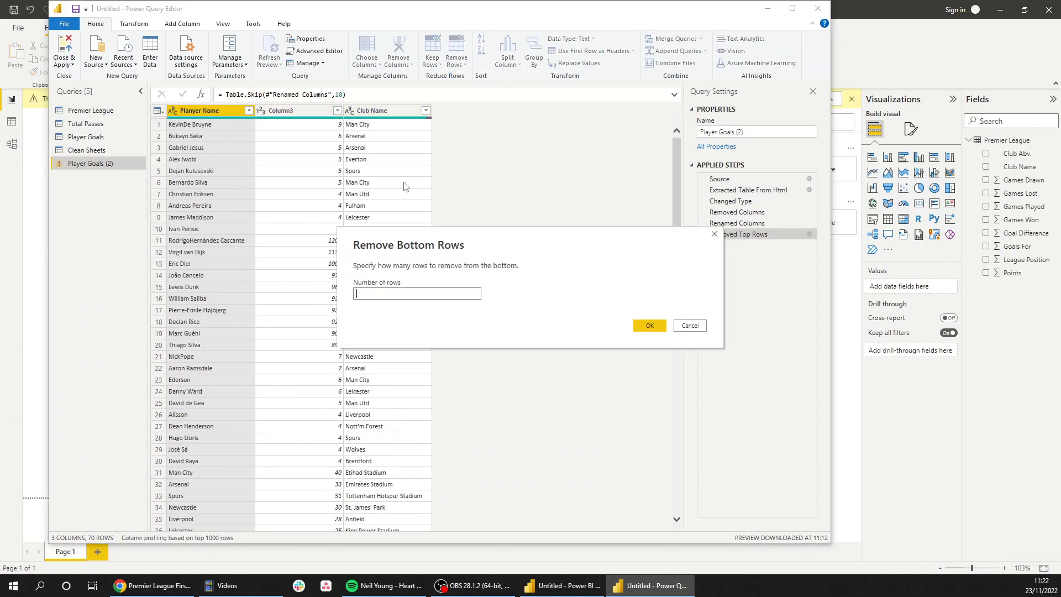
{"action": "type", "text": "40"}
{"action": "left_click", "coordinate": [647, 325]}
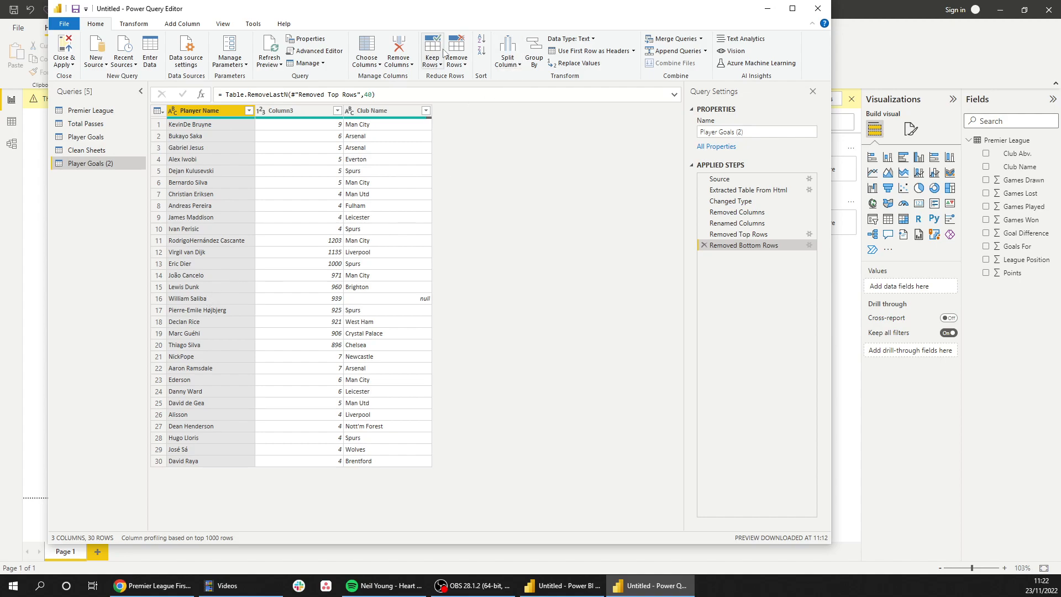
Remove another 20 bottom rows from Player Goals (2), leaving only the assists players.
{"action": "left_click", "coordinate": [457, 60]}
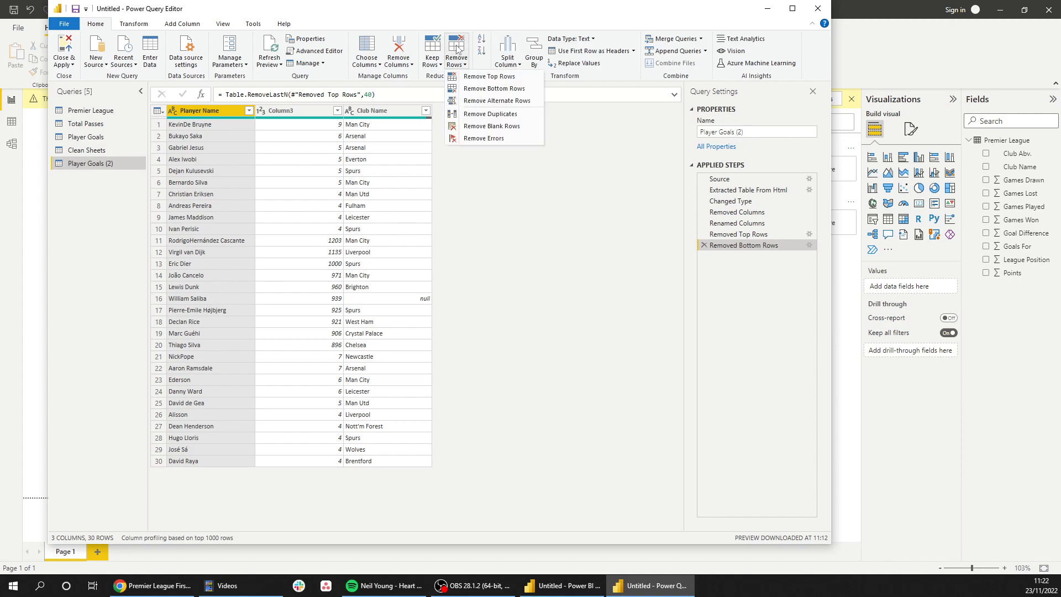
{"action": "left_click", "coordinate": [479, 90]}
{"action": "type", "text": "20"}
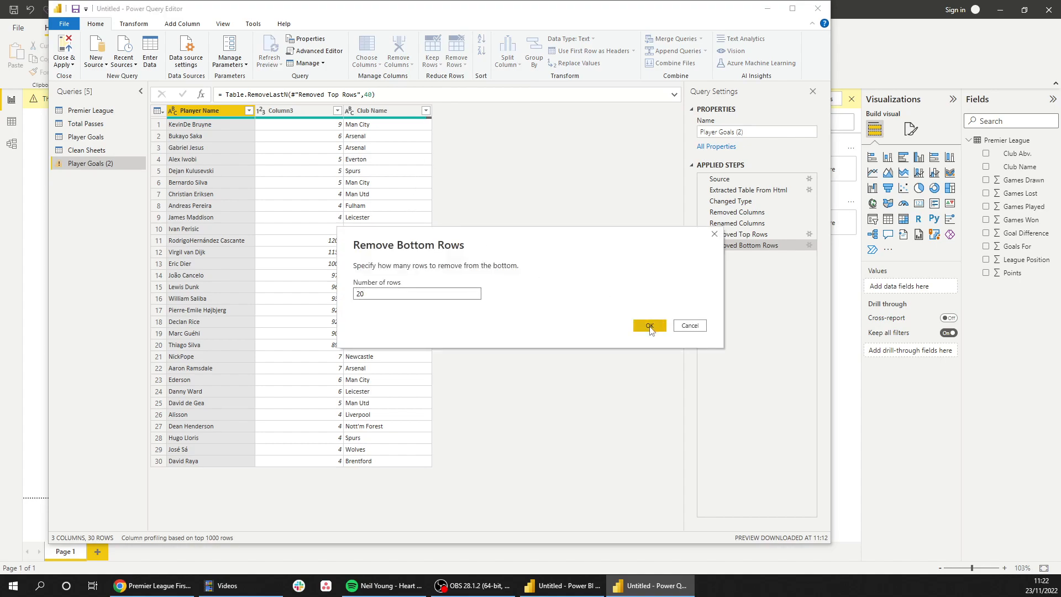
{"action": "left_click", "coordinate": [650, 326]}
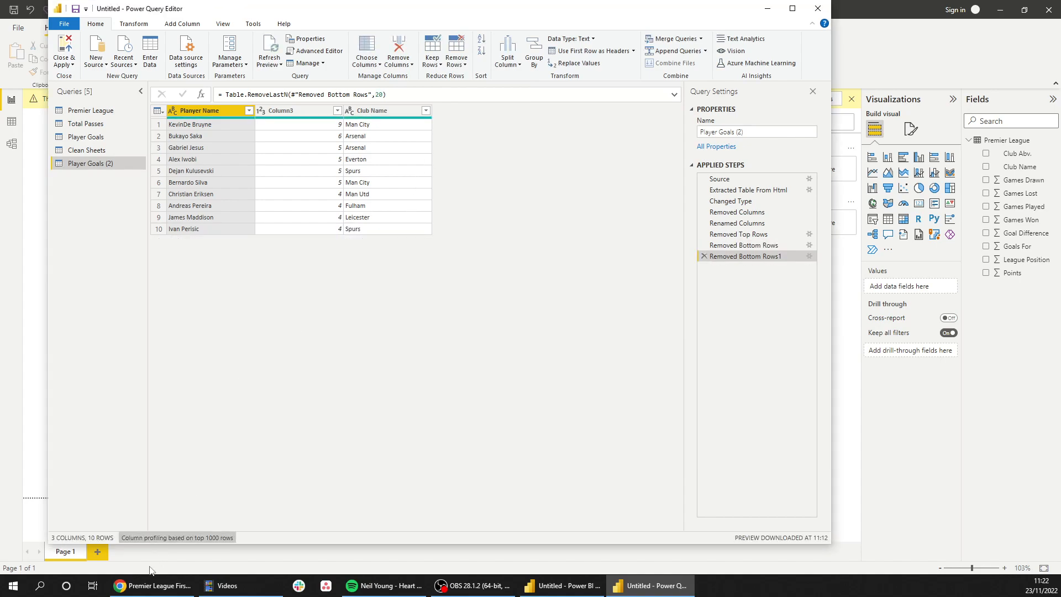
Check the Assists list in Chrome, and rename Column3 of the Player Goals (2) query as "Number Of Assists".
{"action": "left_click", "coordinate": [142, 589]}
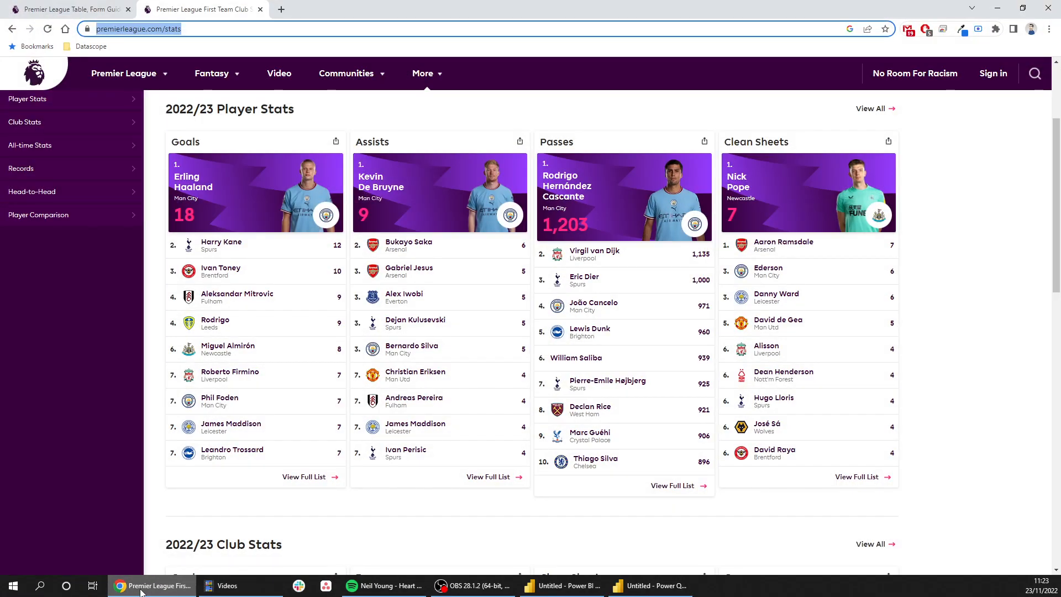
{"action": "left_click", "coordinate": [142, 589]}
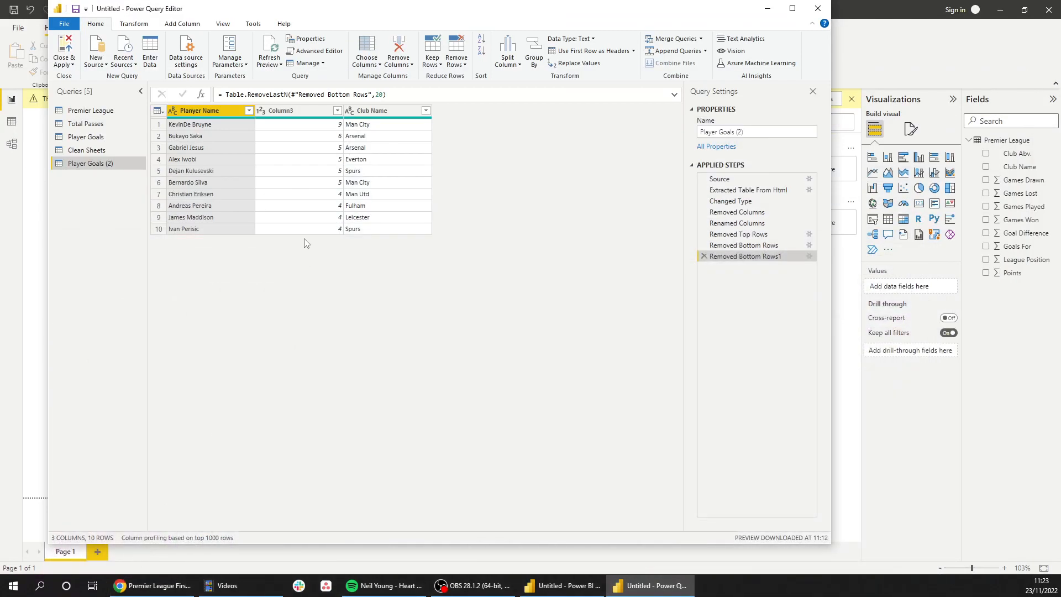
{"action": "right_click", "coordinate": [299, 111]}
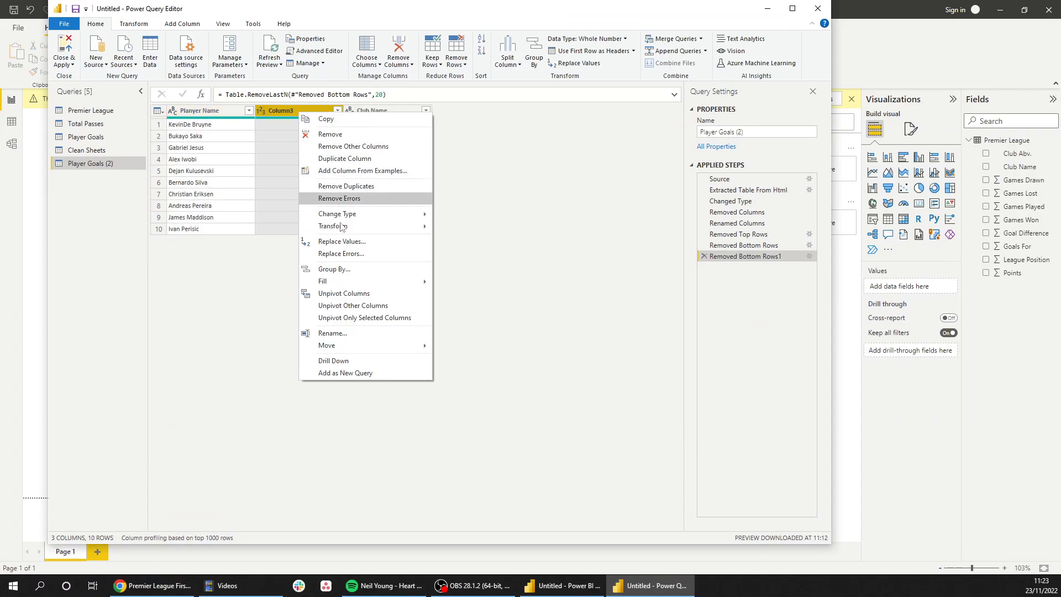
{"action": "left_click", "coordinate": [333, 333]}
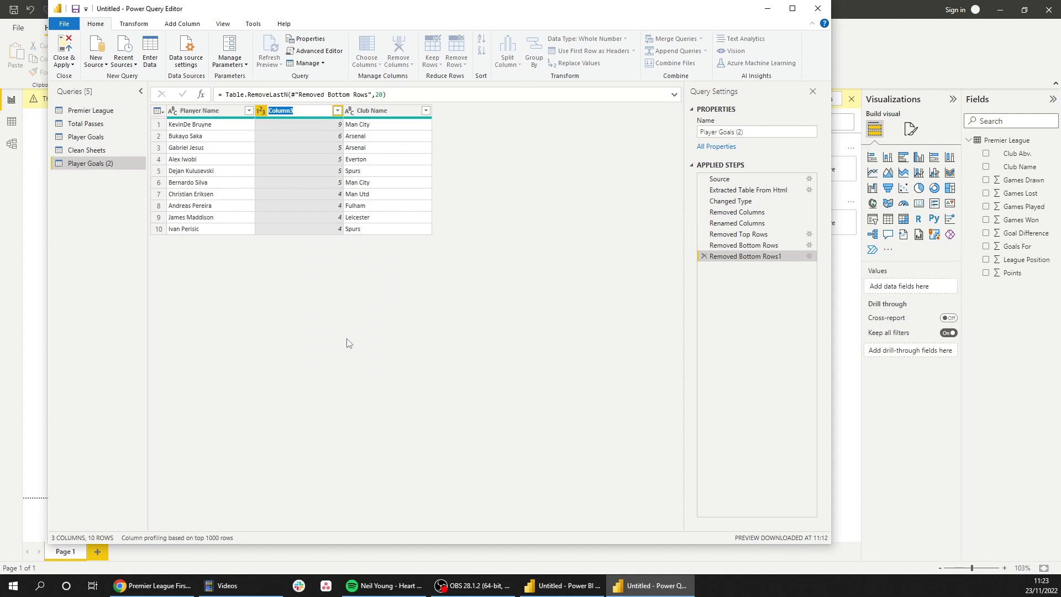
{"action": "type", "text": "Number Of Assists"}
{"action": "key", "text": "Return"}
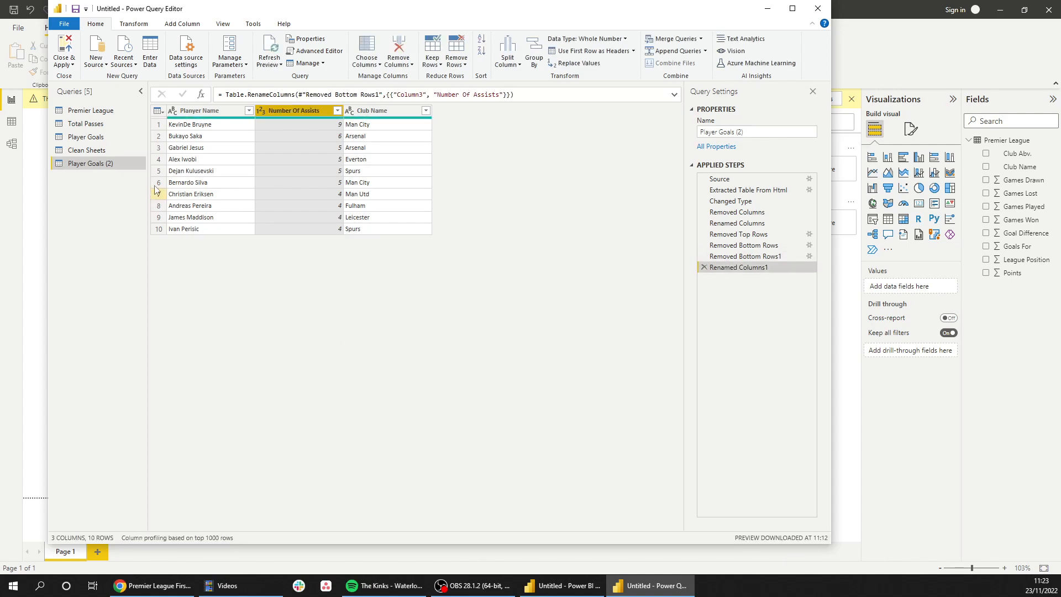
Rename the Player Goals (2) query as "Player Assists".
{"action": "right_click", "coordinate": [101, 163]}
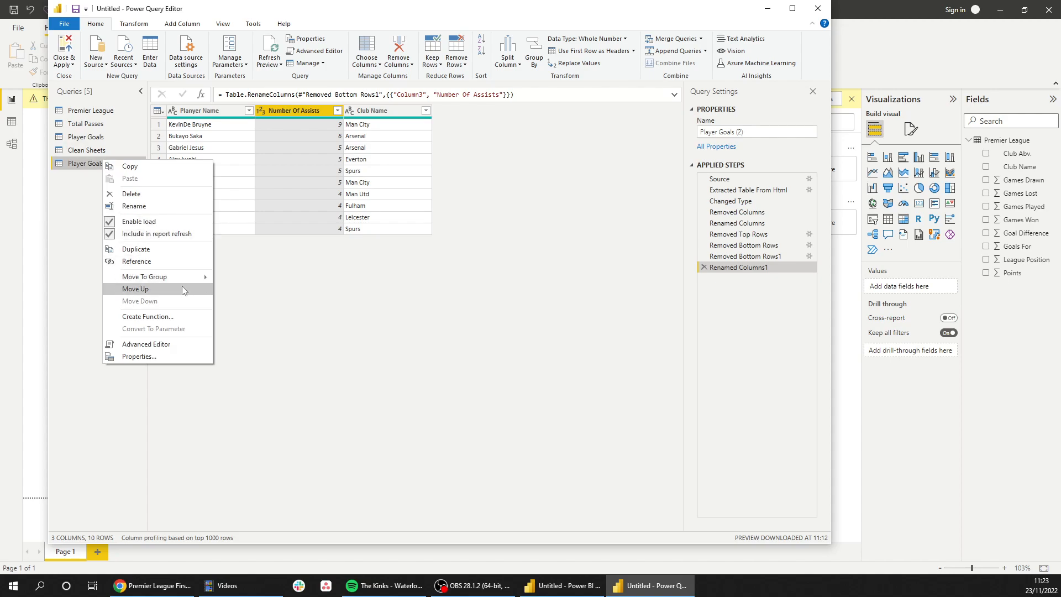
{"action": "left_click", "coordinate": [134, 206]}
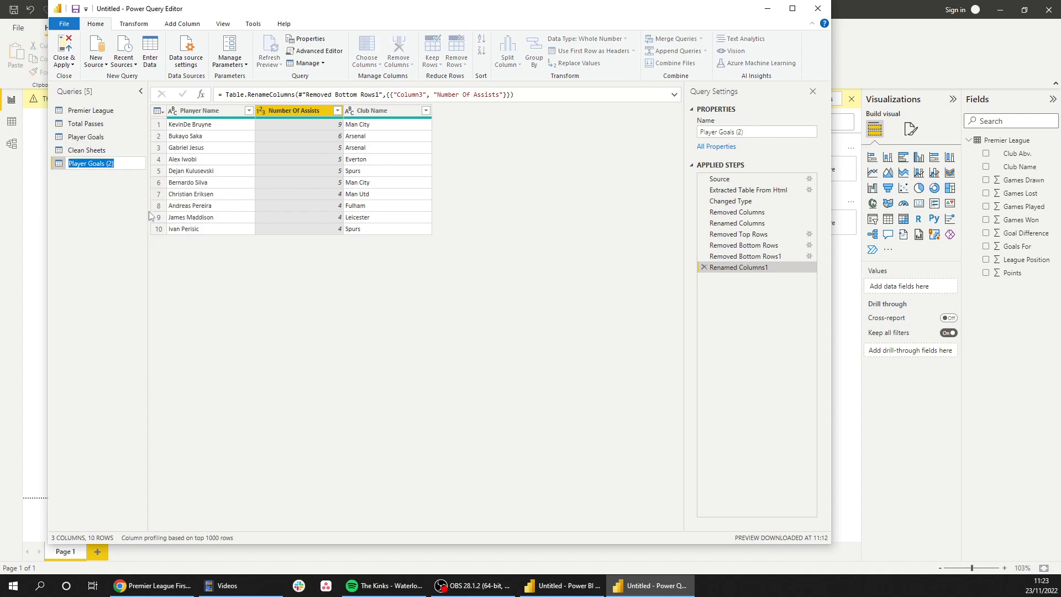
{"action": "type", "text": "Player Assists"}
{"action": "key", "text": "Return"}
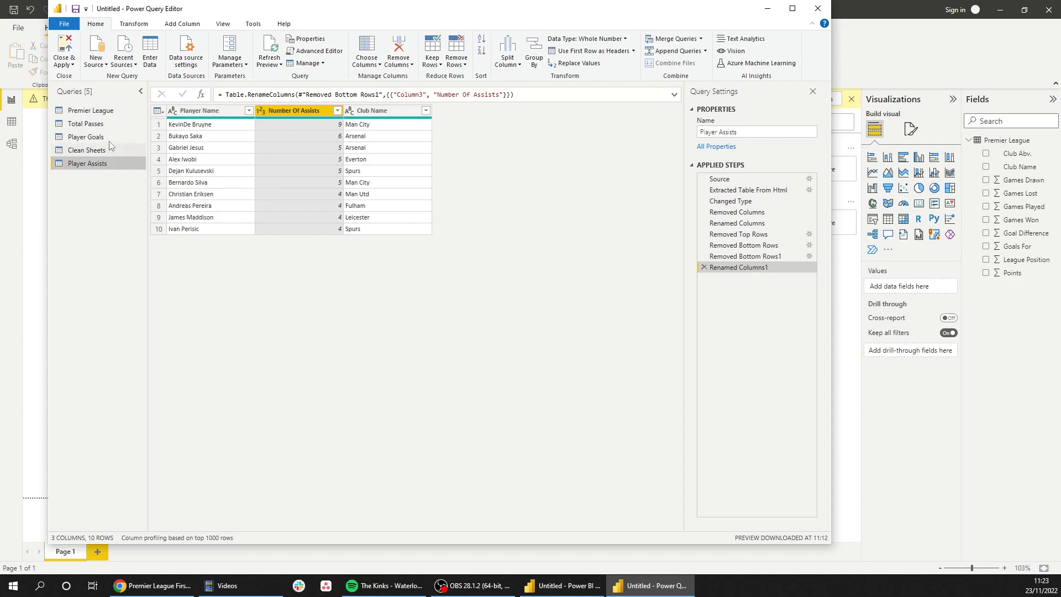
Review the Premier League, Total Passes and Player Goals queries, comparing their columns and rows.
{"action": "left_click", "coordinate": [109, 140]}
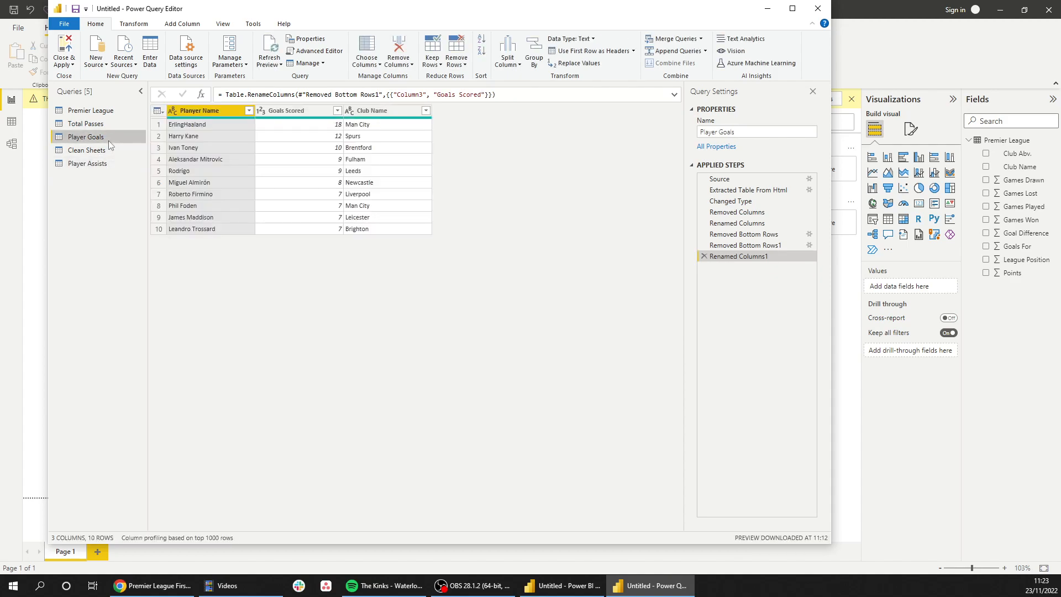
{"action": "left_click", "coordinate": [113, 123]}
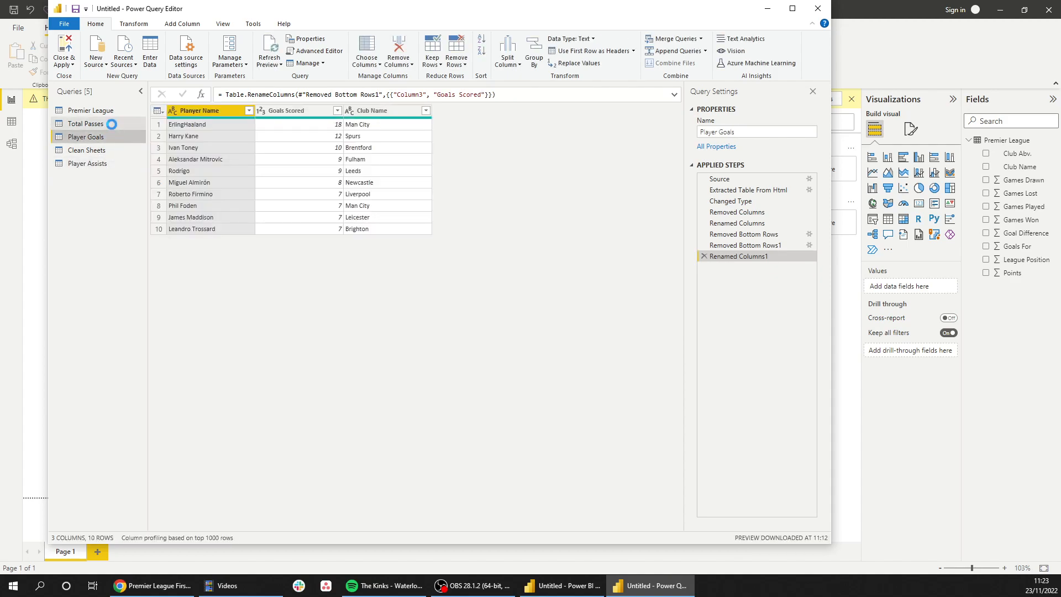
{"action": "left_click", "coordinate": [118, 112]}
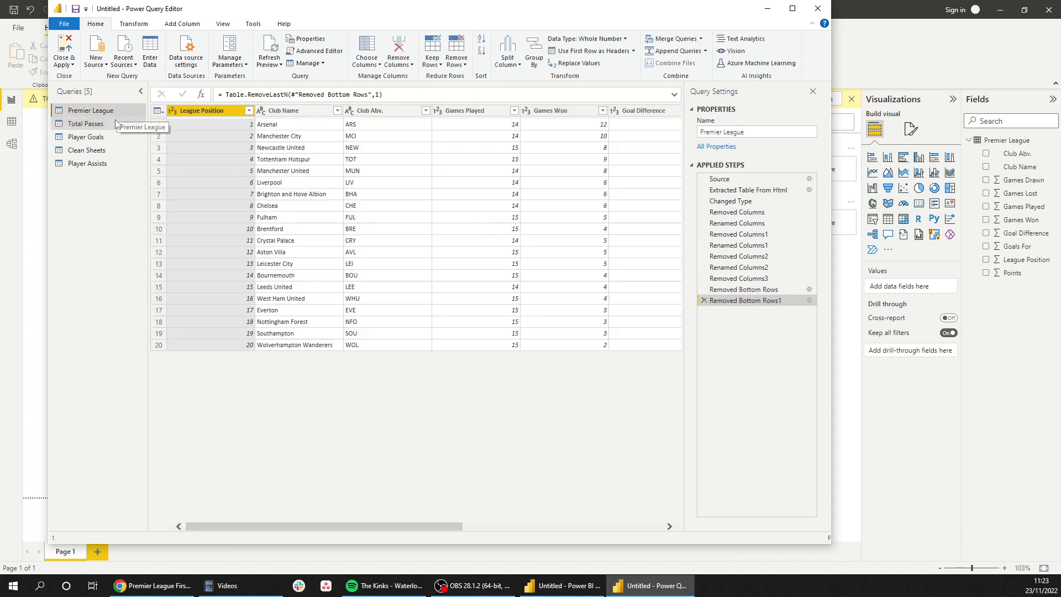
{"action": "left_click", "coordinate": [113, 126]}
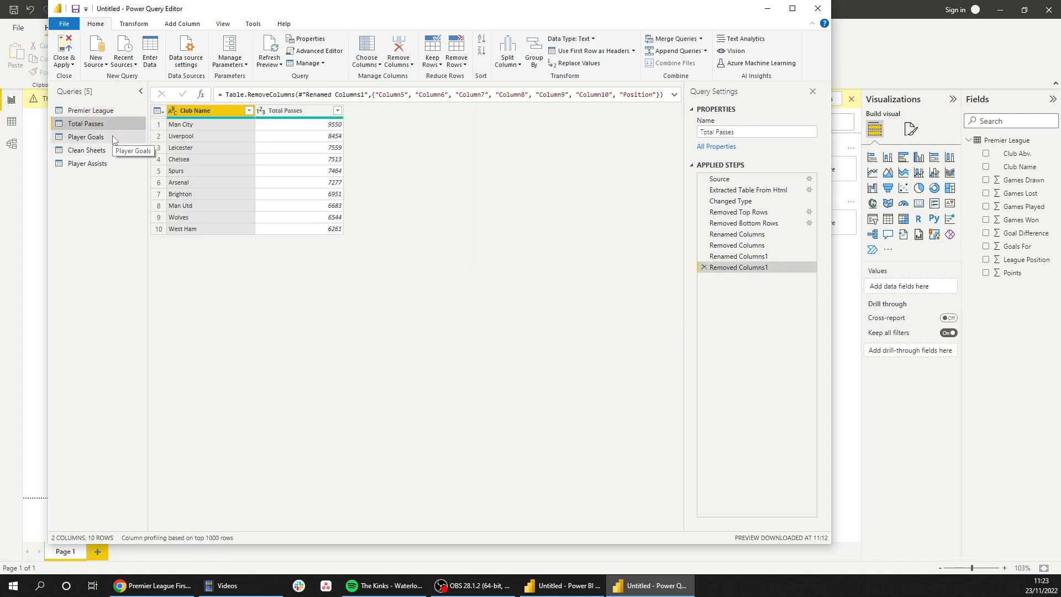
{"action": "left_click", "coordinate": [113, 137]}
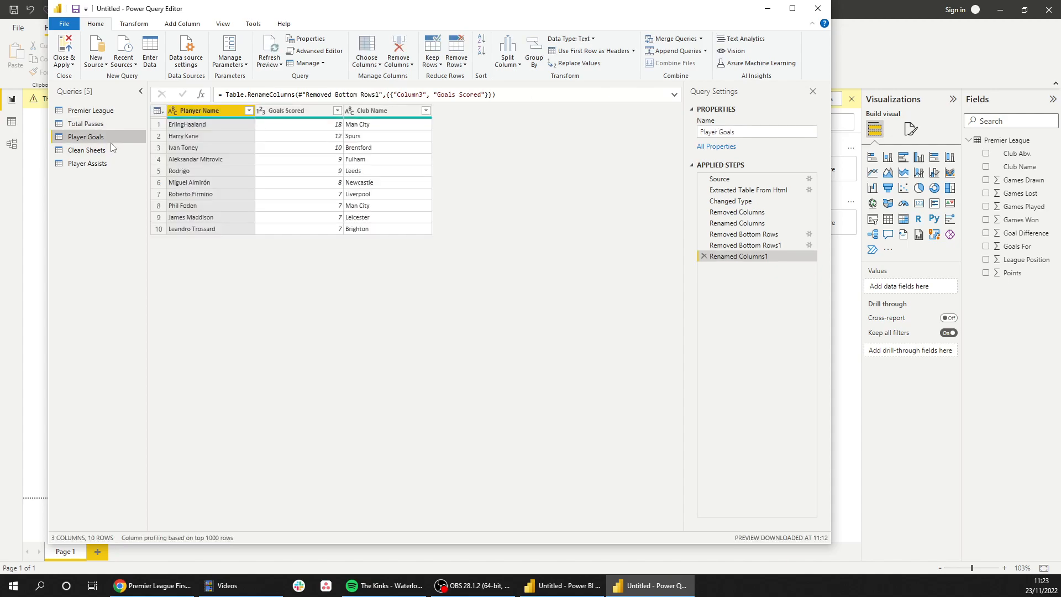
{"action": "left_click", "coordinate": [114, 114]}
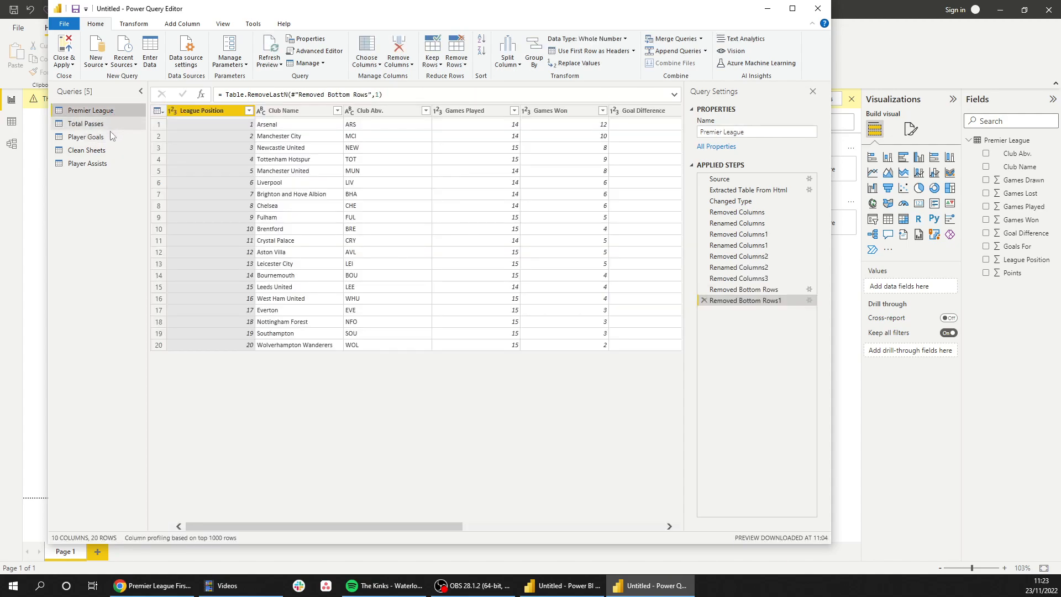
{"action": "left_click", "coordinate": [111, 120]}
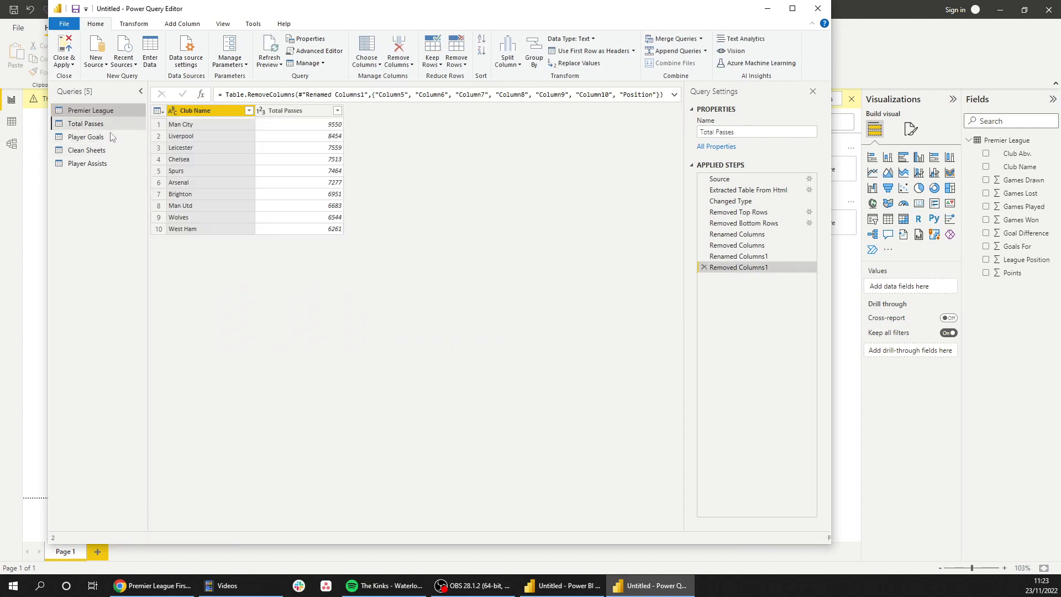
{"action": "left_click", "coordinate": [111, 136]}
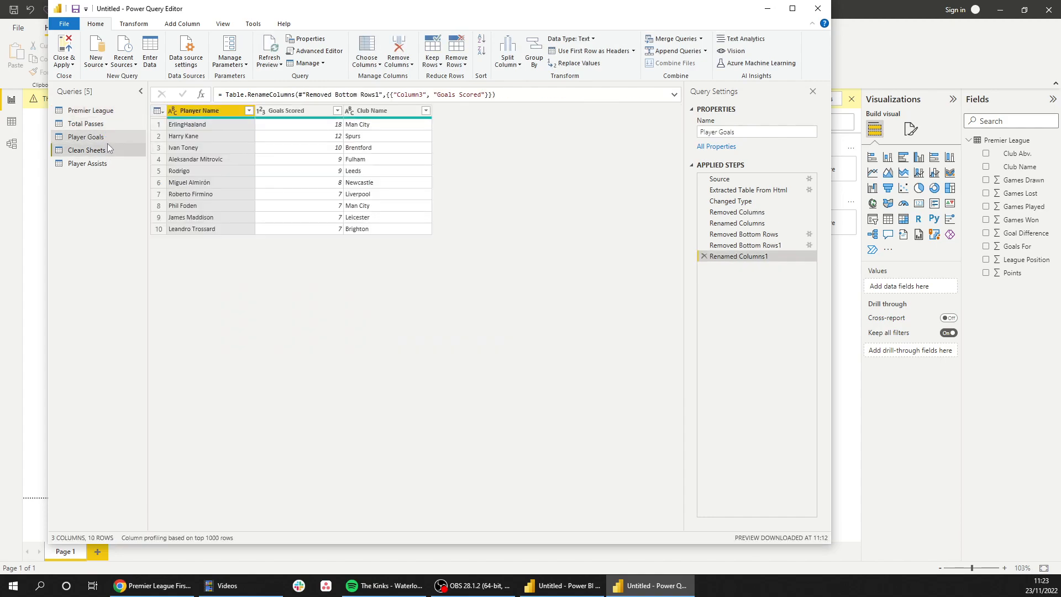
Review how the Total Passes, Player Goals, Clean Sheets and Player Assists queries write their club names.
{"action": "left_click", "coordinate": [107, 145]}
{"action": "left_click", "coordinate": [111, 127]}
{"action": "left_click", "coordinate": [111, 161]}
{"action": "left_click", "coordinate": [112, 124]}
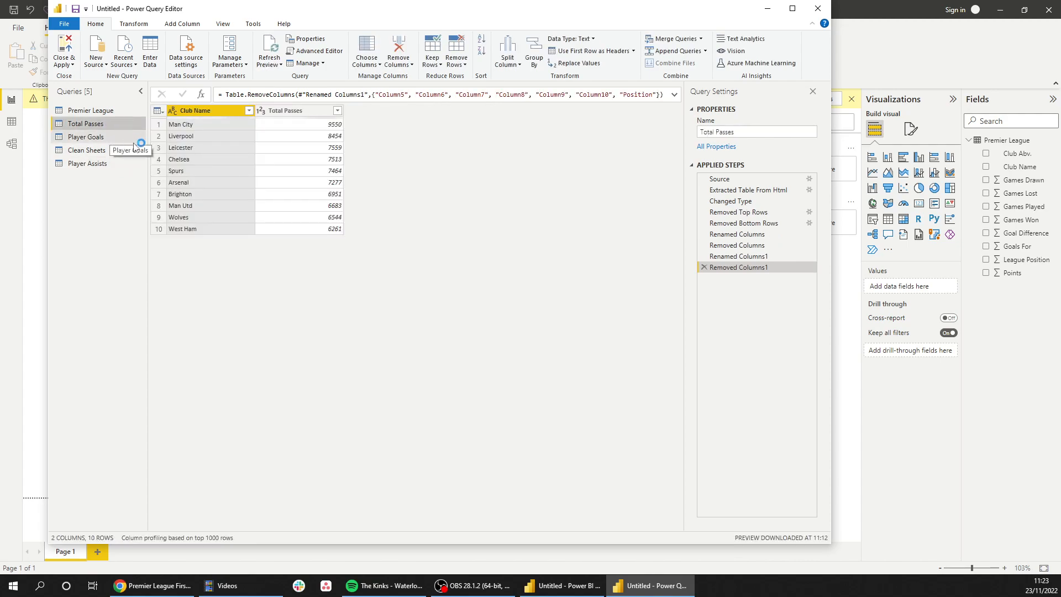
{"action": "left_click", "coordinate": [105, 138]}
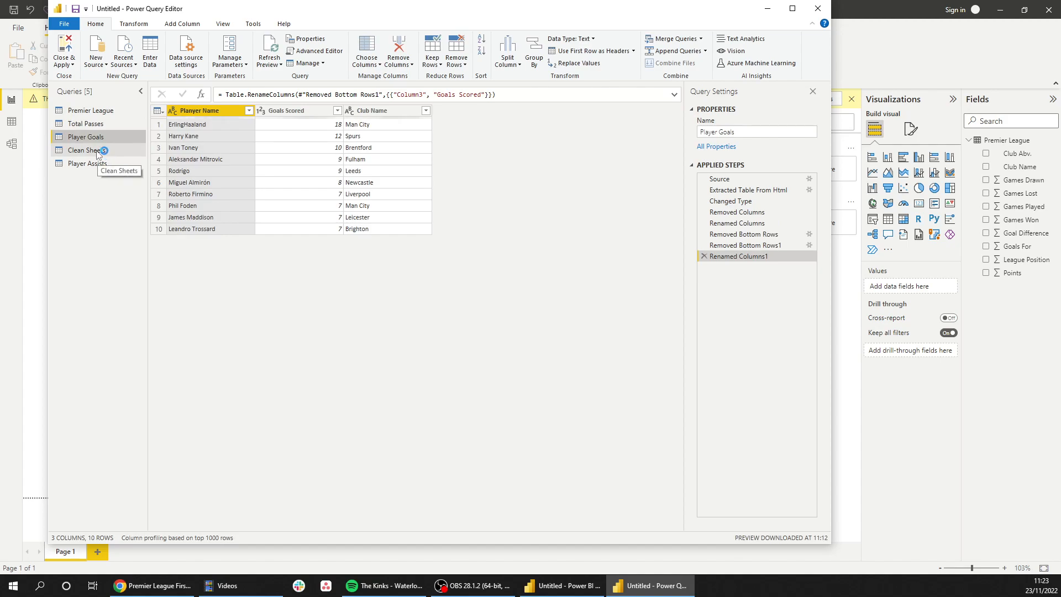
{"action": "left_click", "coordinate": [97, 151]}
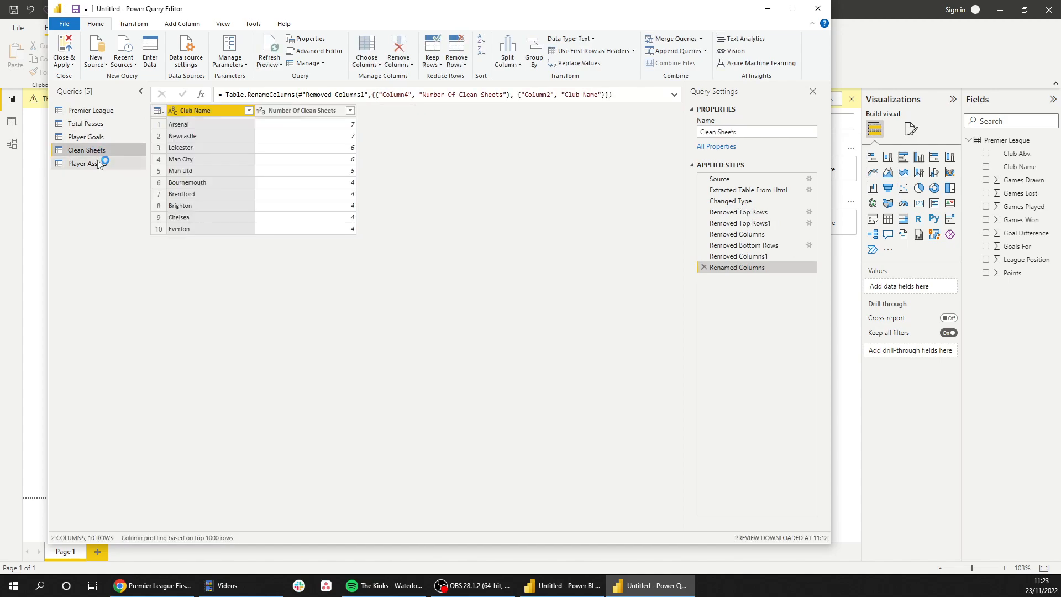
{"action": "left_click", "coordinate": [99, 164]}
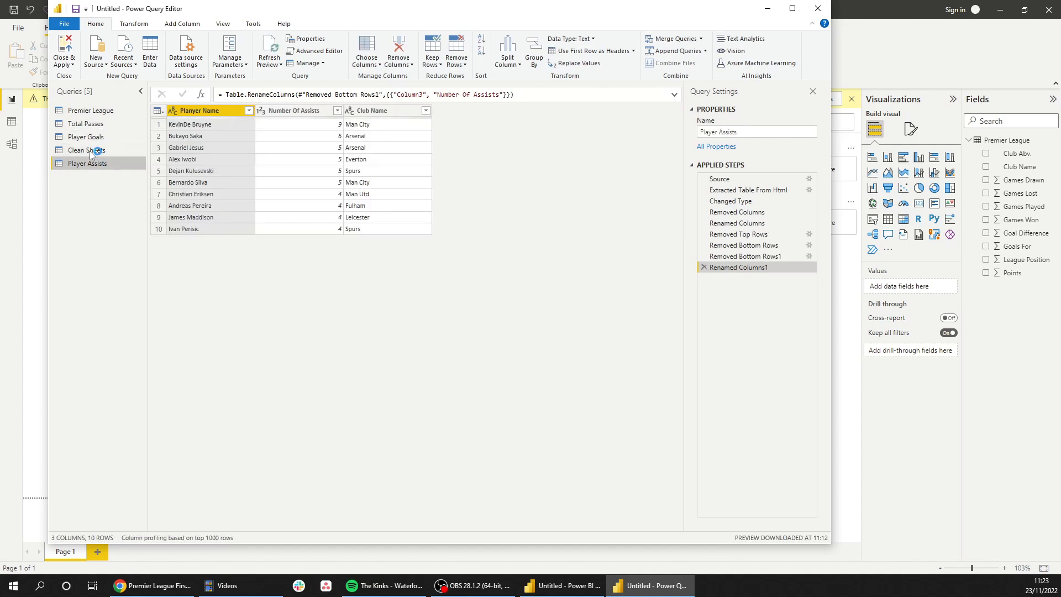
Replace Man City with Manchester City in the Club Name column of the Player Assists query.
{"action": "left_click", "coordinate": [365, 140]}
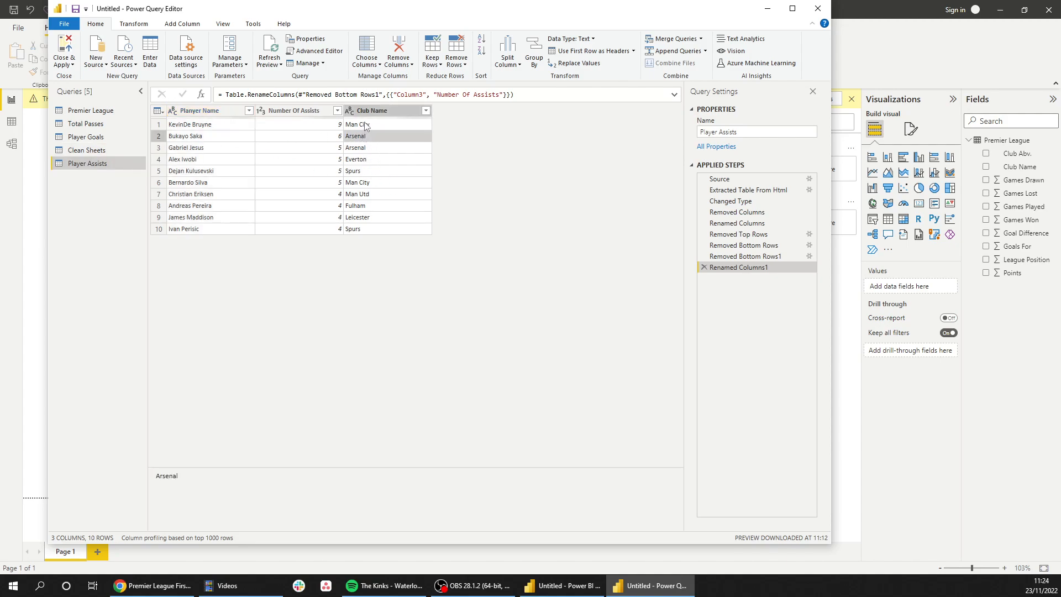
{"action": "left_click", "coordinate": [362, 127]}
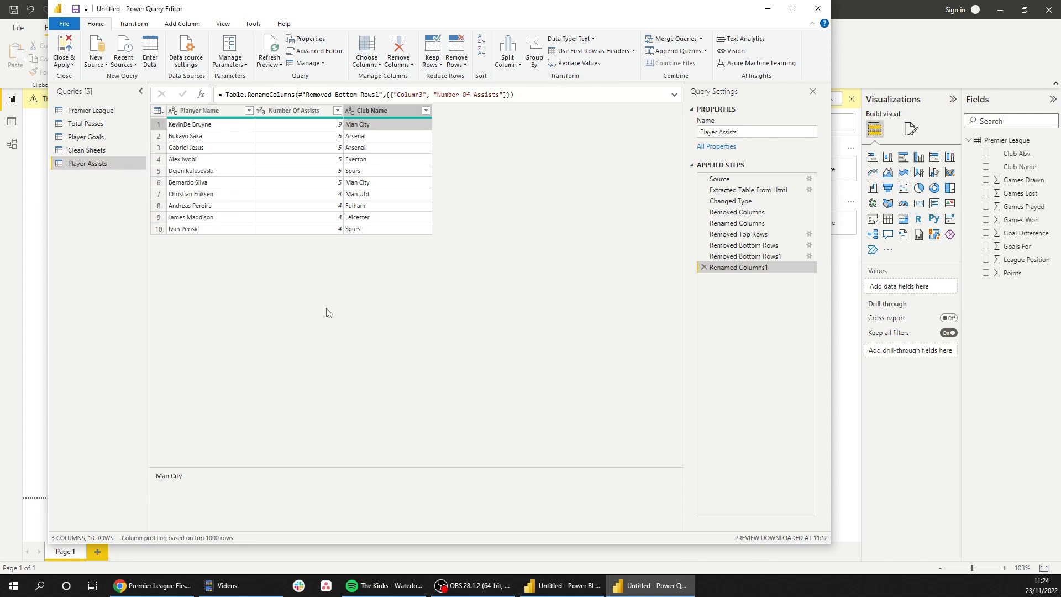
{"action": "right_click", "coordinate": [360, 128]}
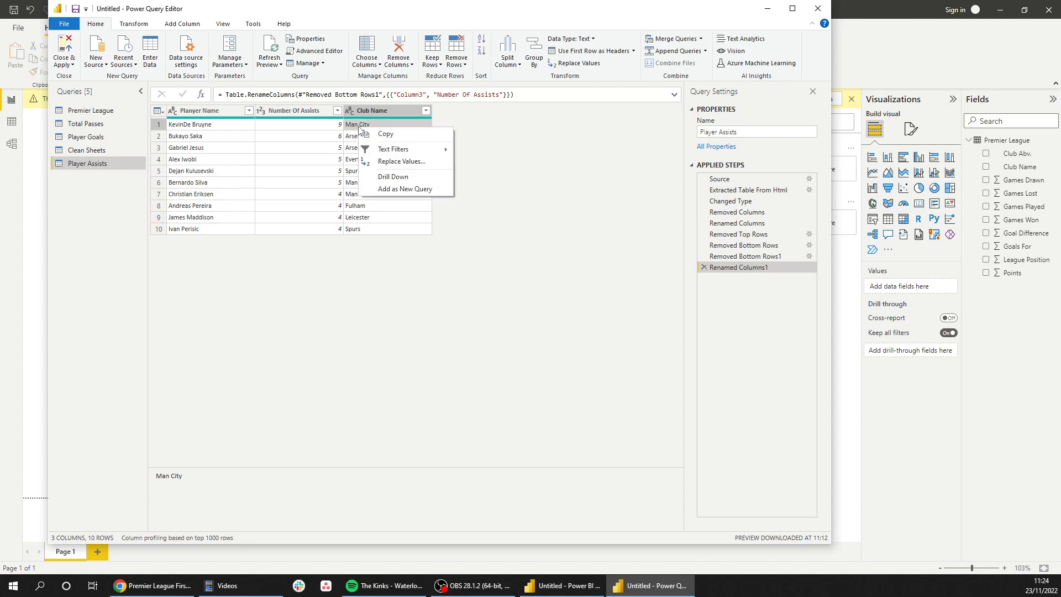
{"action": "left_click", "coordinate": [396, 161]}
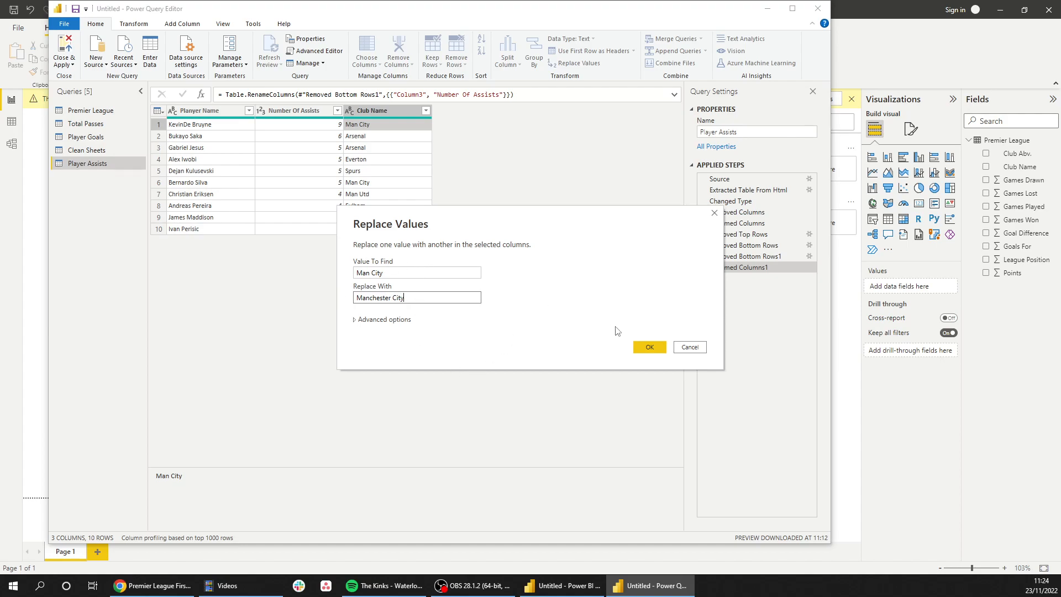
{"action": "left_click", "coordinate": [647, 346]}
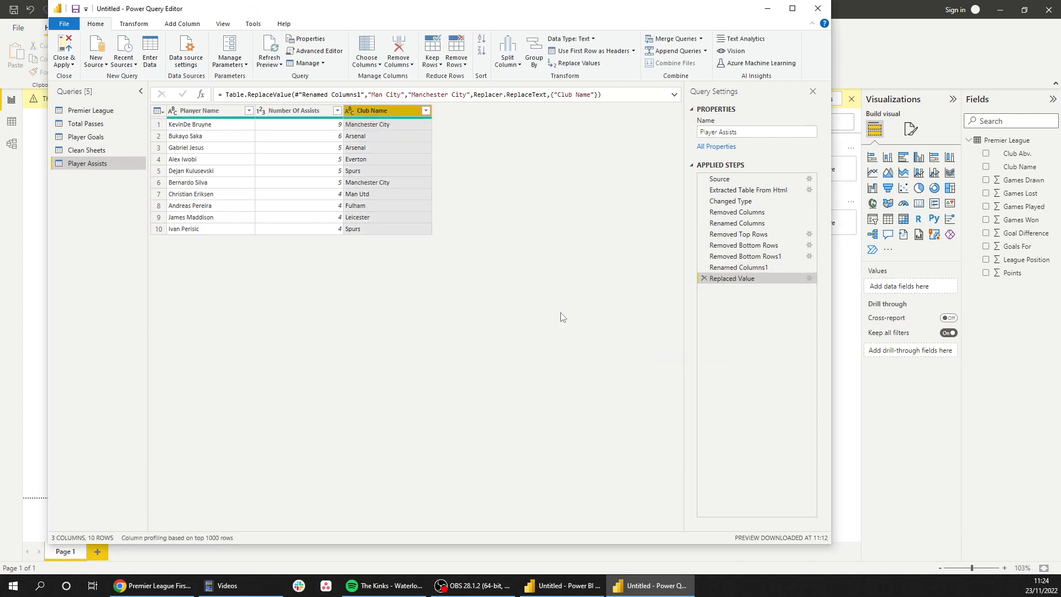
Replace Spurs with Tottenham Hotspur in the Club Name column of Player Assists.
{"action": "right_click", "coordinate": [388, 114]}
{"action": "left_click", "coordinate": [386, 133]}
{"action": "right_click", "coordinate": [388, 137]}
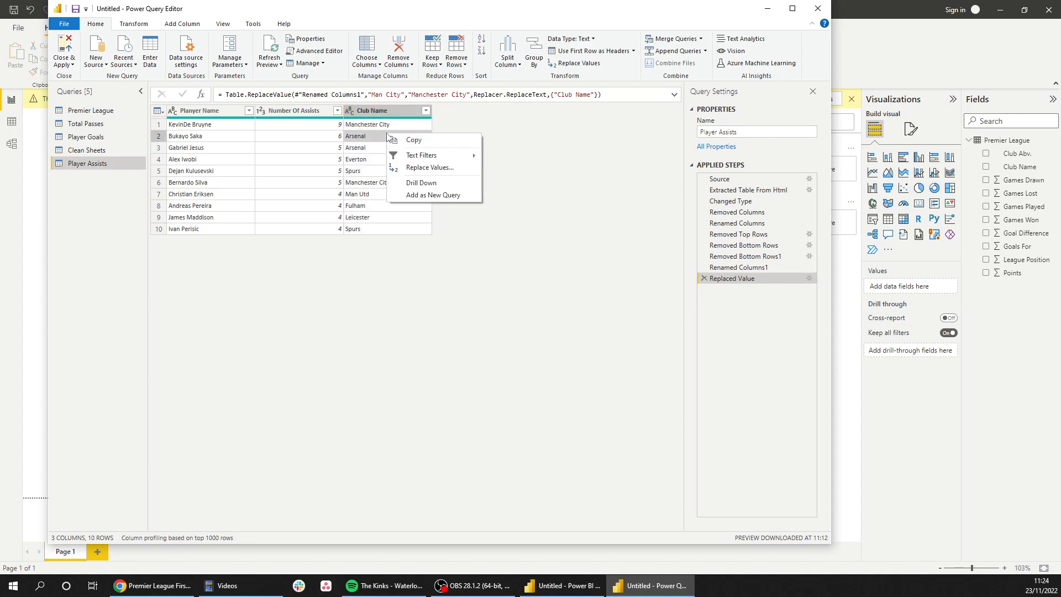
{"action": "left_click", "coordinate": [444, 172]}
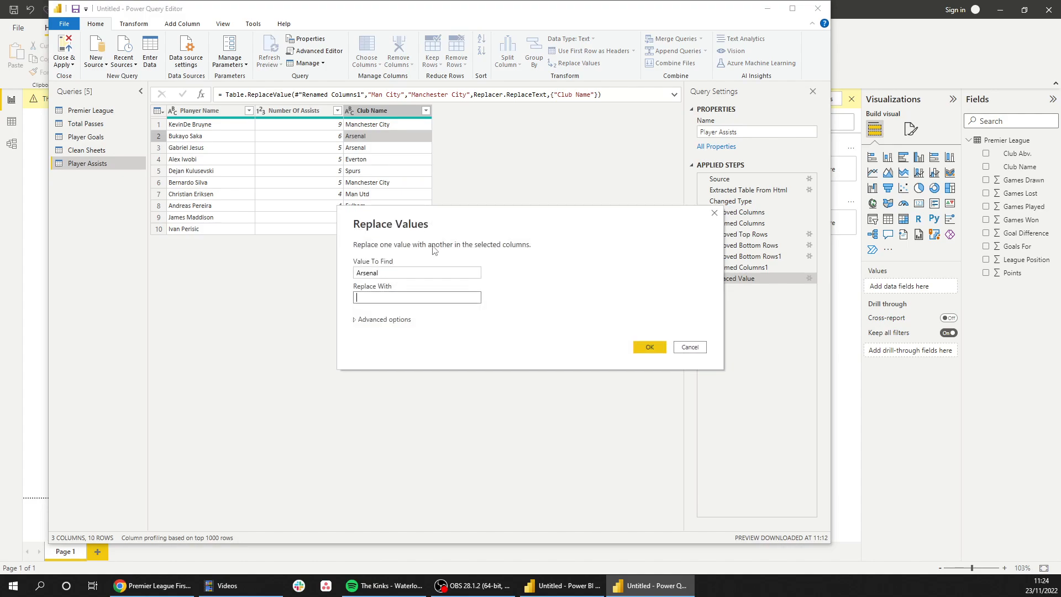
{"action": "double_click", "coordinate": [381, 273]}
{"action": "type", "text": "Spurs"}
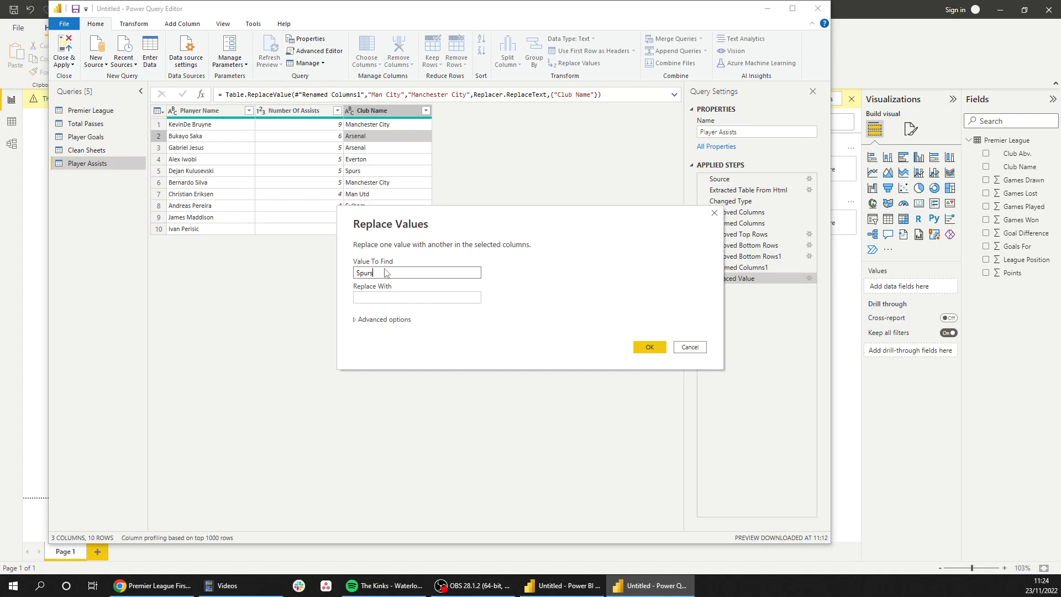
{"action": "left_click", "coordinate": [387, 300]}
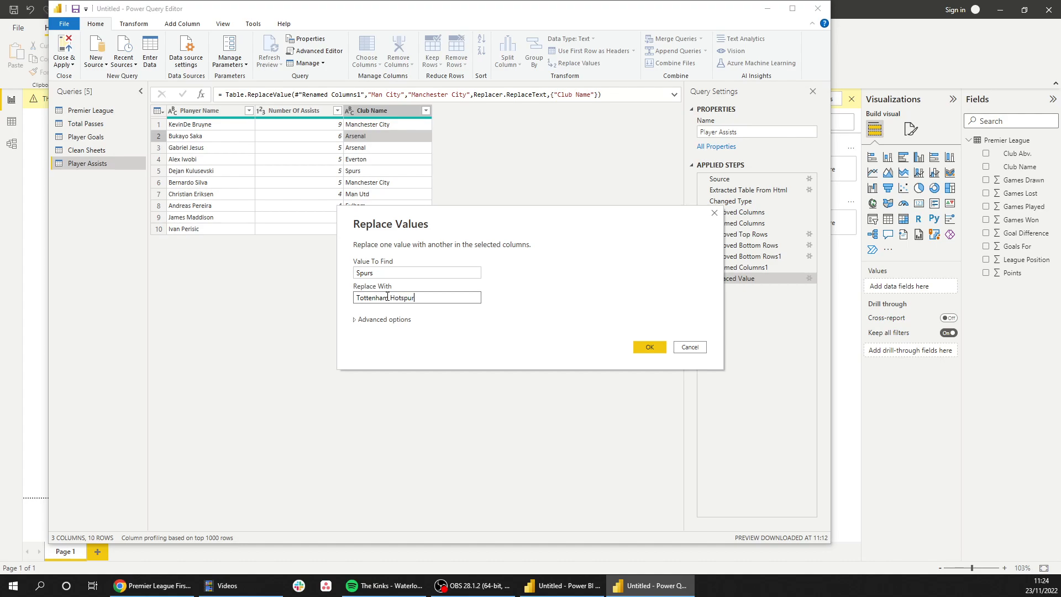
{"action": "key", "text": "Return"}
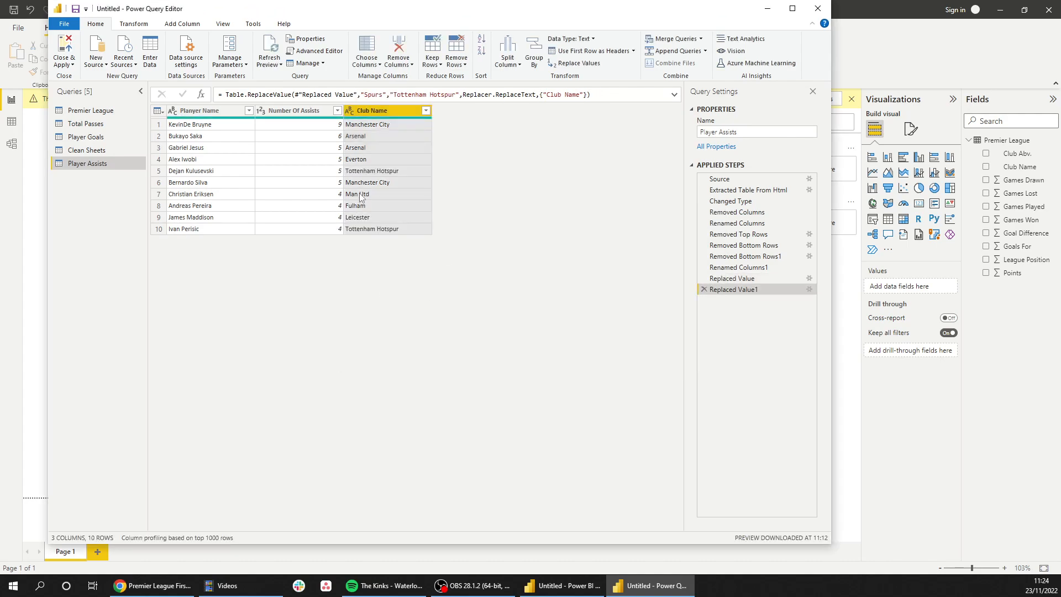
Replace Man Utd with Manchester United in the Club Name column of Player Assists.
{"action": "right_click", "coordinate": [359, 193]}
{"action": "left_click", "coordinate": [420, 230]}
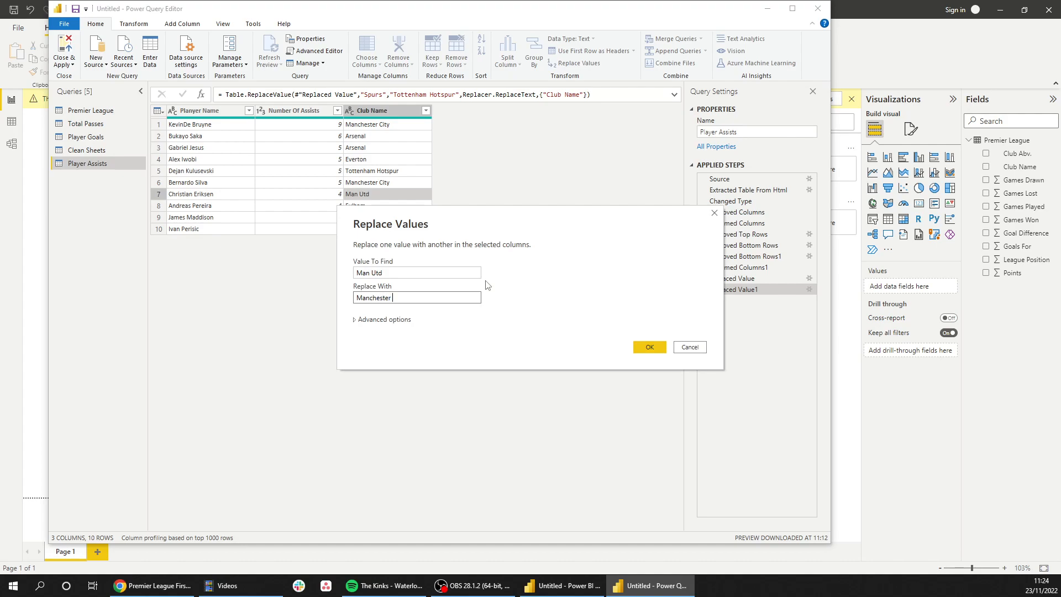
{"action": "type", "text": "Manchester United"}
{"action": "key", "text": "Return"}
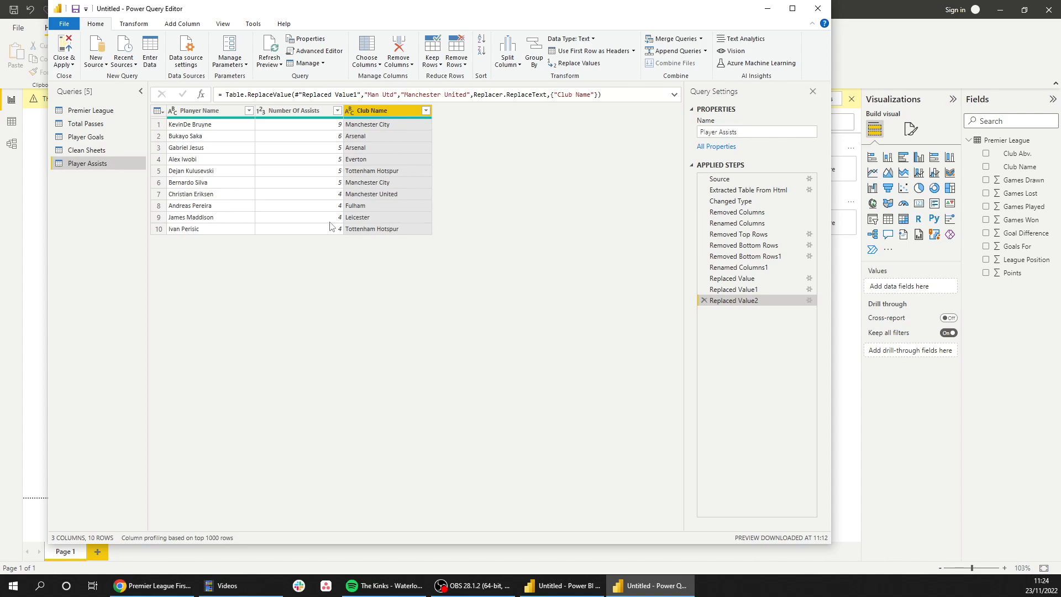
Check the club names in the Premier League query, and replace Leicester with Leicester City in the Club Name column of Player Goals.
{"action": "left_click", "coordinate": [97, 113]}
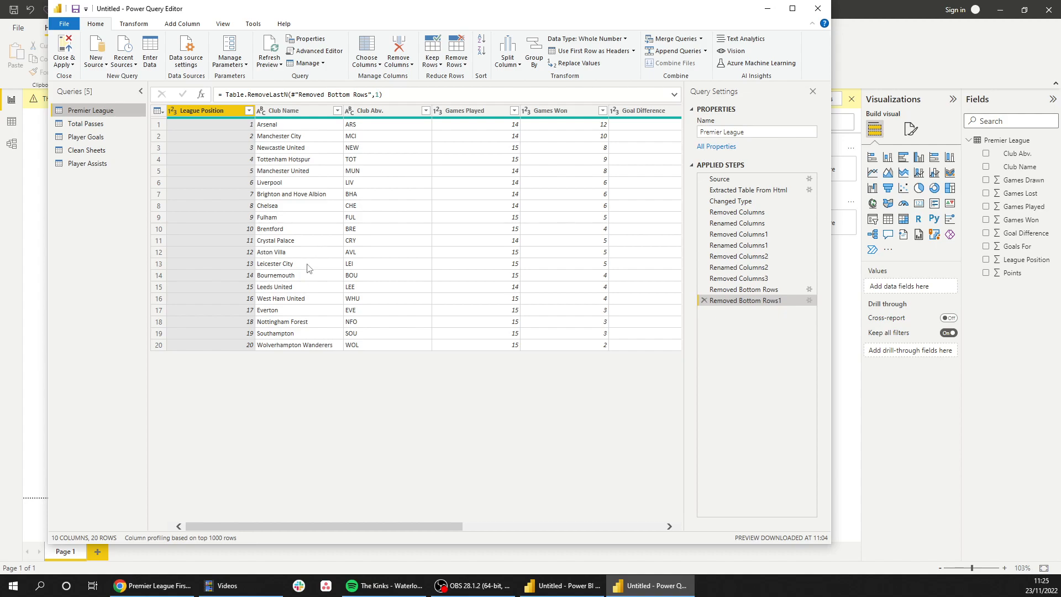
{"action": "left_click", "coordinate": [77, 122]}
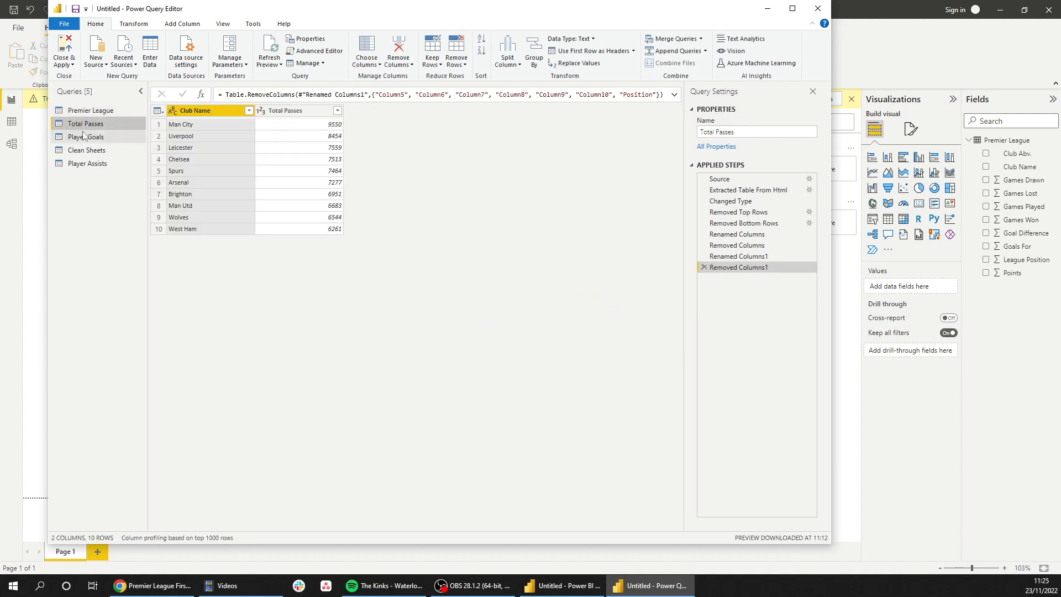
{"action": "left_click", "coordinate": [83, 136]}
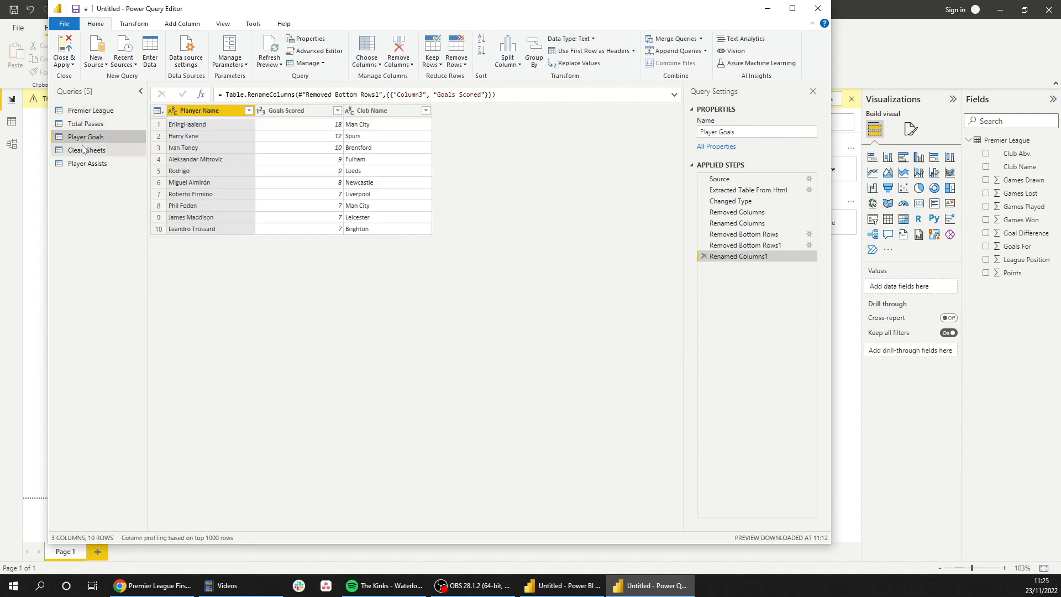
{"action": "right_click", "coordinate": [371, 216]}
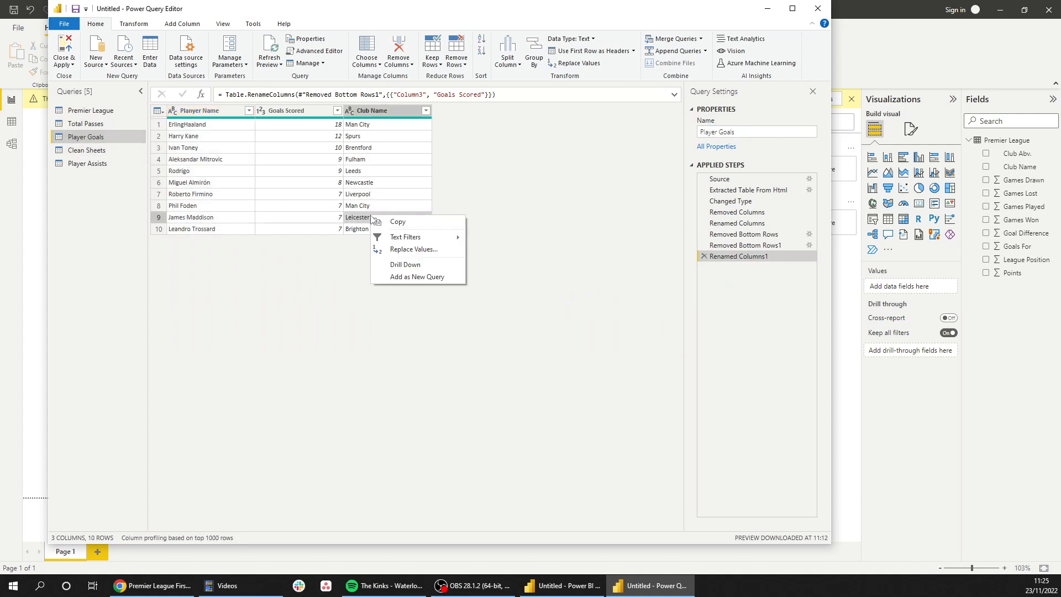
{"action": "left_click", "coordinate": [396, 250]}
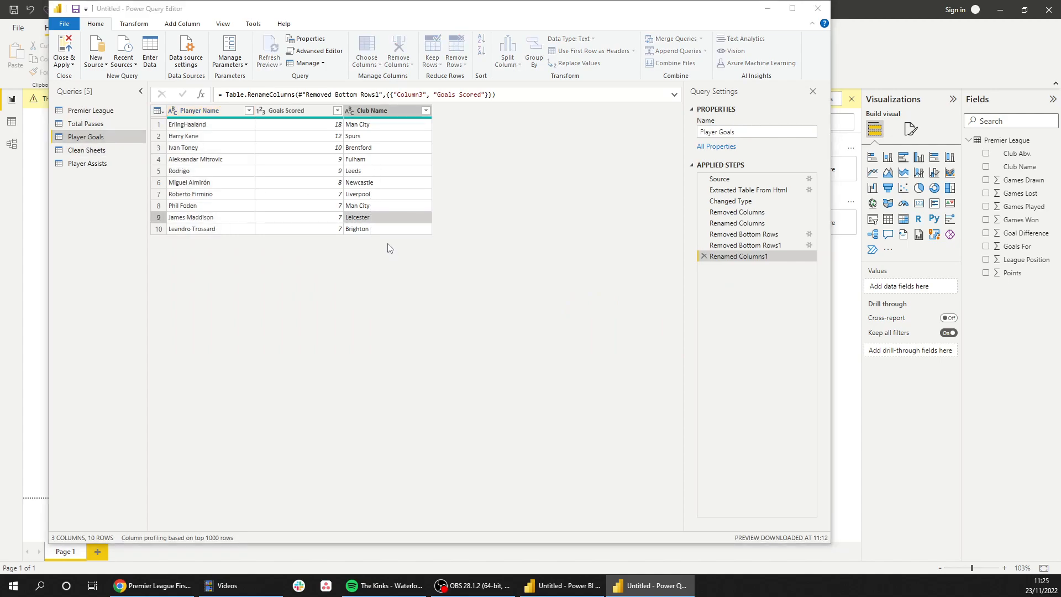
{"action": "key", "text": "shift+Tab"}
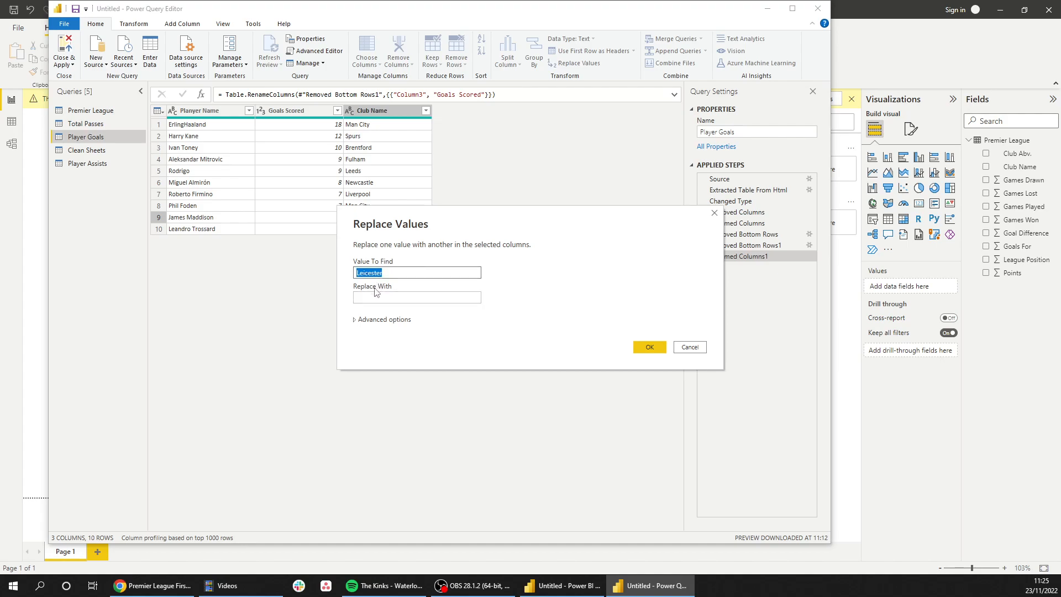
{"action": "key", "text": "ctrl+c"}
{"action": "key", "text": "Tab"}
{"action": "key", "text": "ctrl+v"}
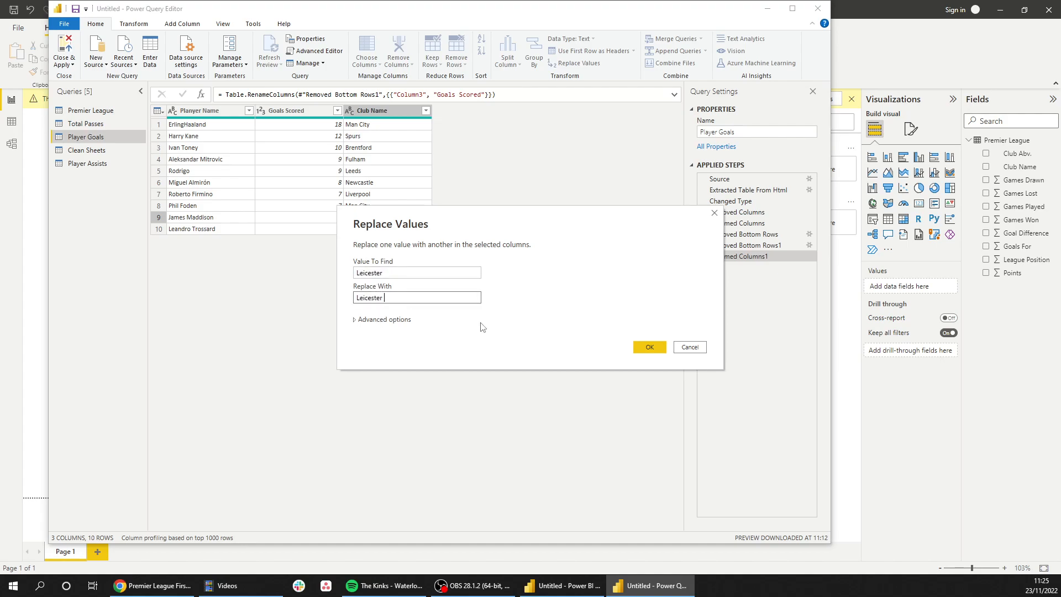
{"action": "key", "text": "Return"}
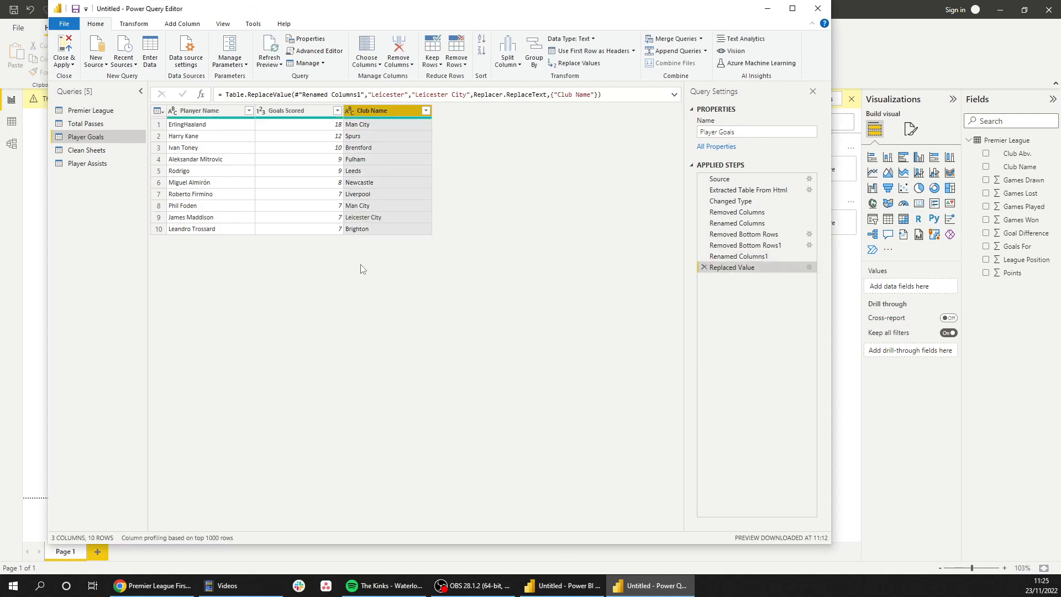
Replace Man City with Manchester City in the Club Name column of the Player Goals query.
{"action": "right_click", "coordinate": [379, 206]}
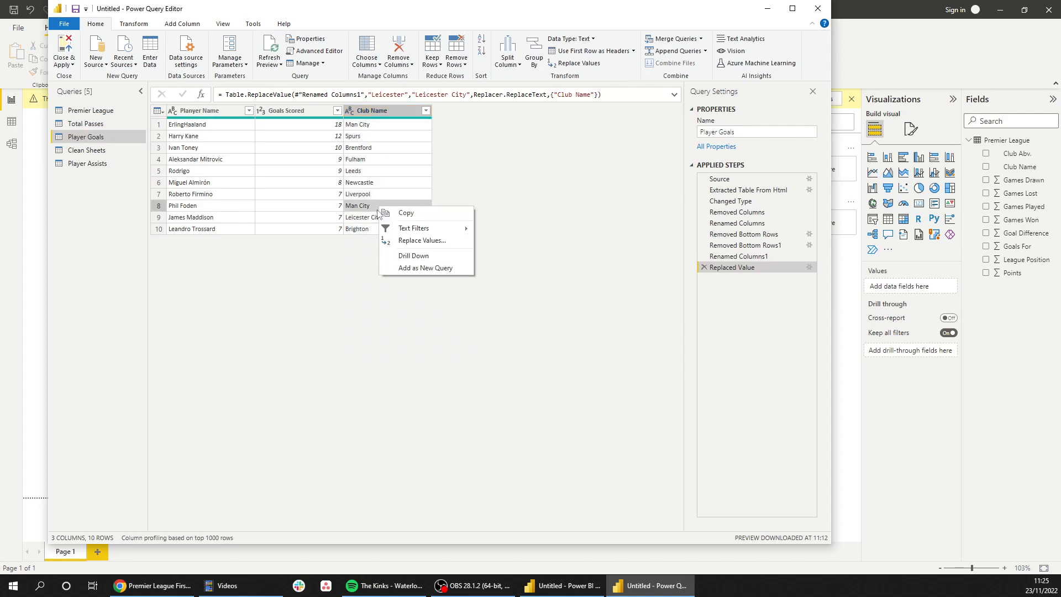
{"action": "left_click", "coordinate": [456, 241]}
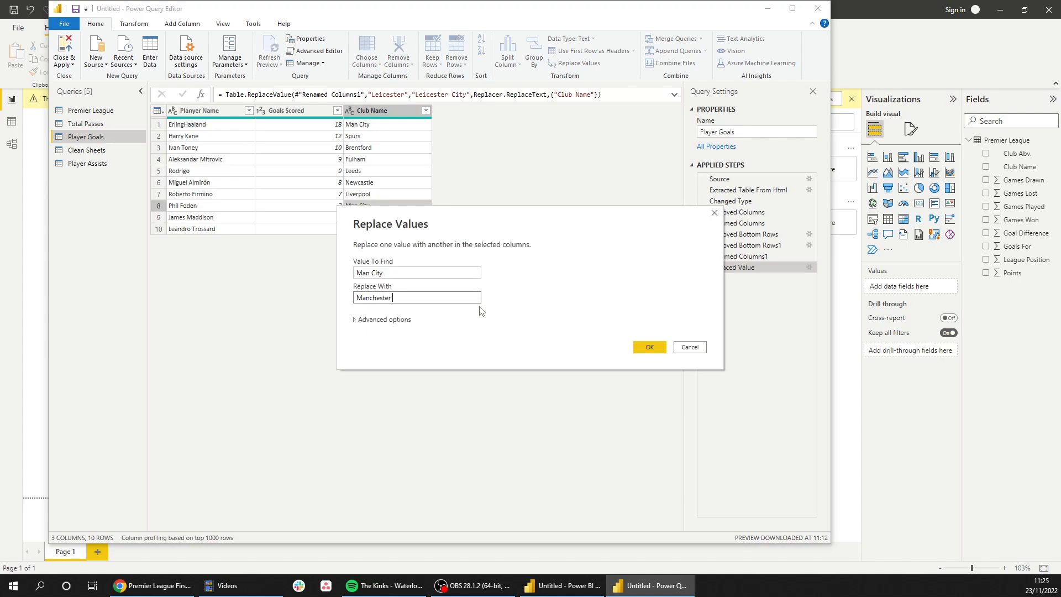
{"action": "type", "text": "Manchester City"}
{"action": "key", "text": "Return"}
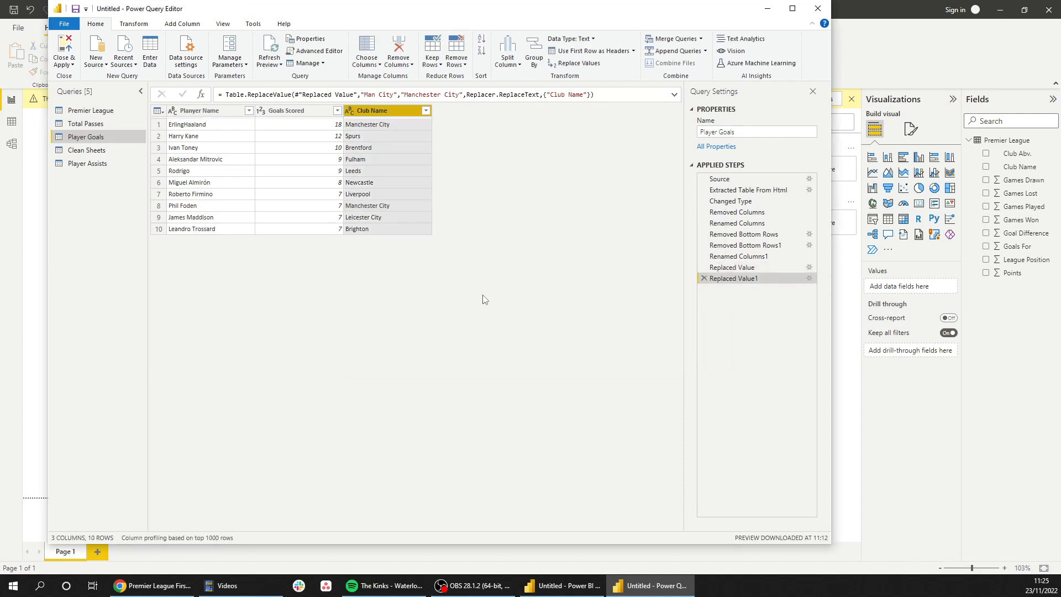
In the Club Name column of Player Goals, replace Newcastle with Newcastle United and Spurs with Tottenham Hotspur.
{"action": "right_click", "coordinate": [375, 184]}
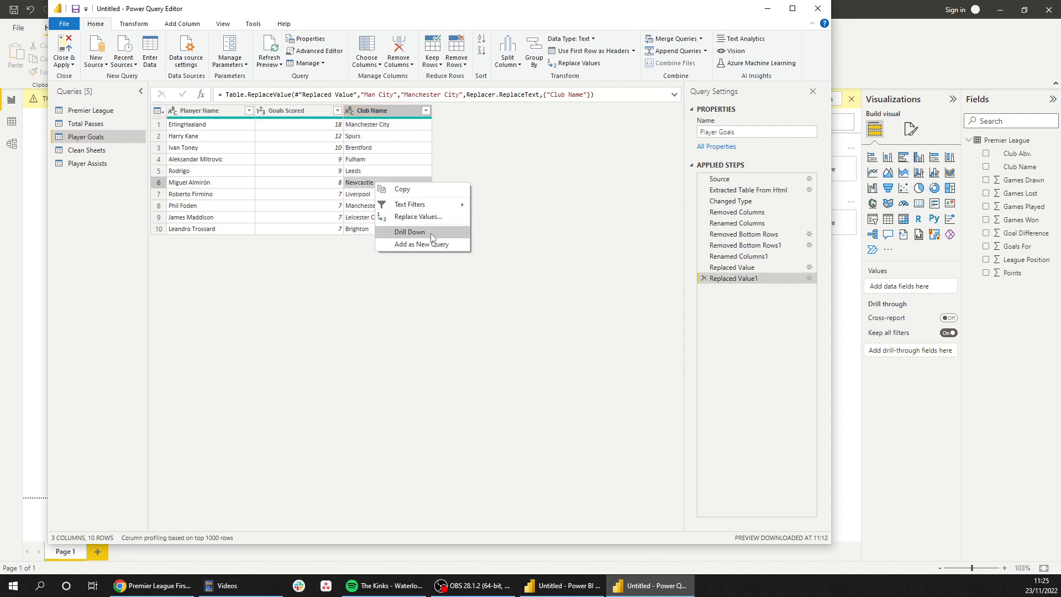
{"action": "left_click", "coordinate": [426, 217]}
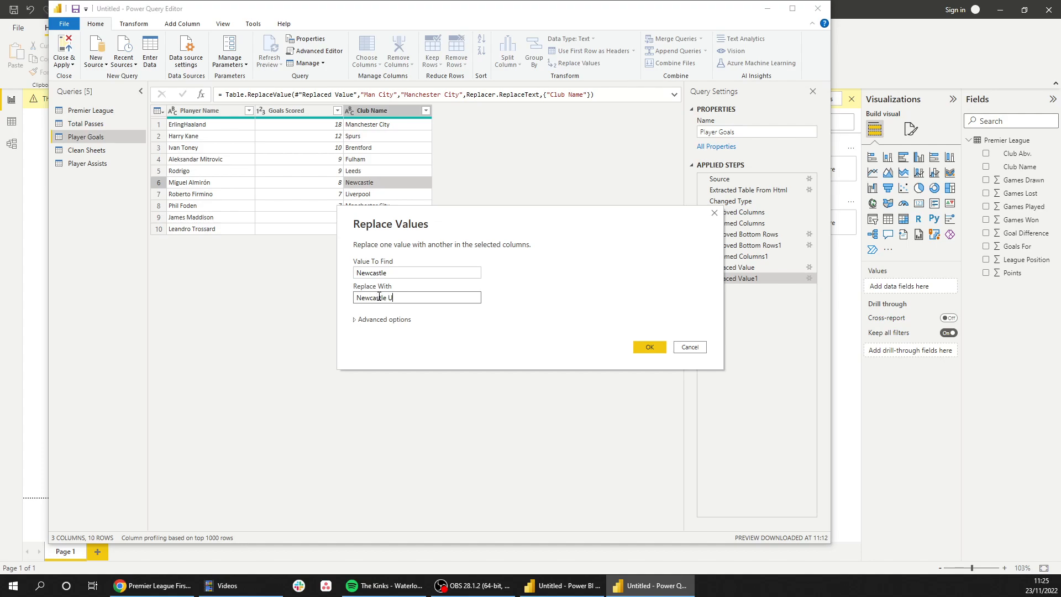
{"action": "key", "text": "Return"}
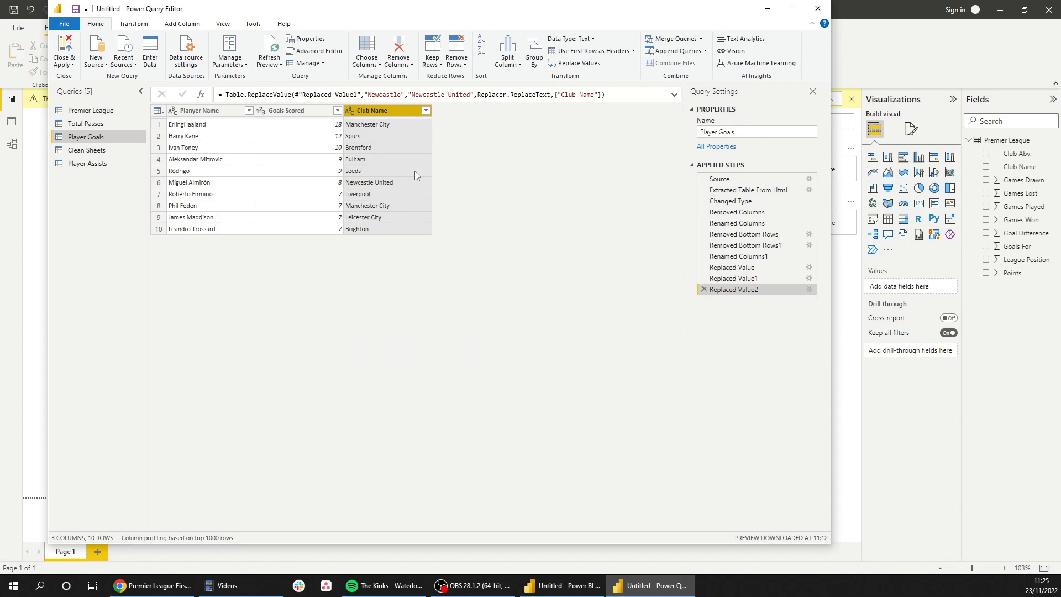
{"action": "right_click", "coordinate": [379, 140]}
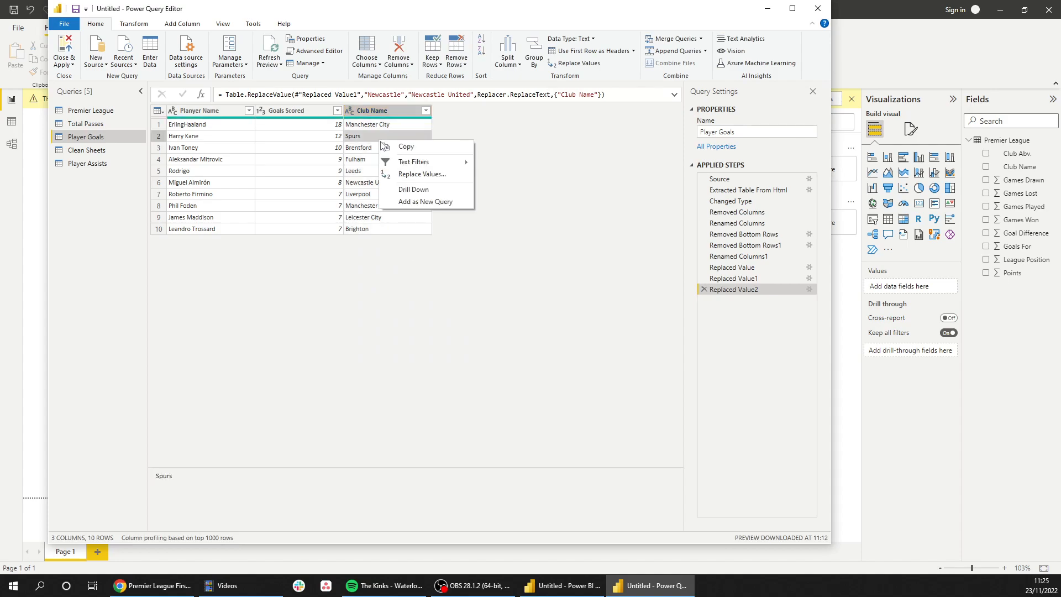
{"action": "left_click", "coordinate": [424, 173]}
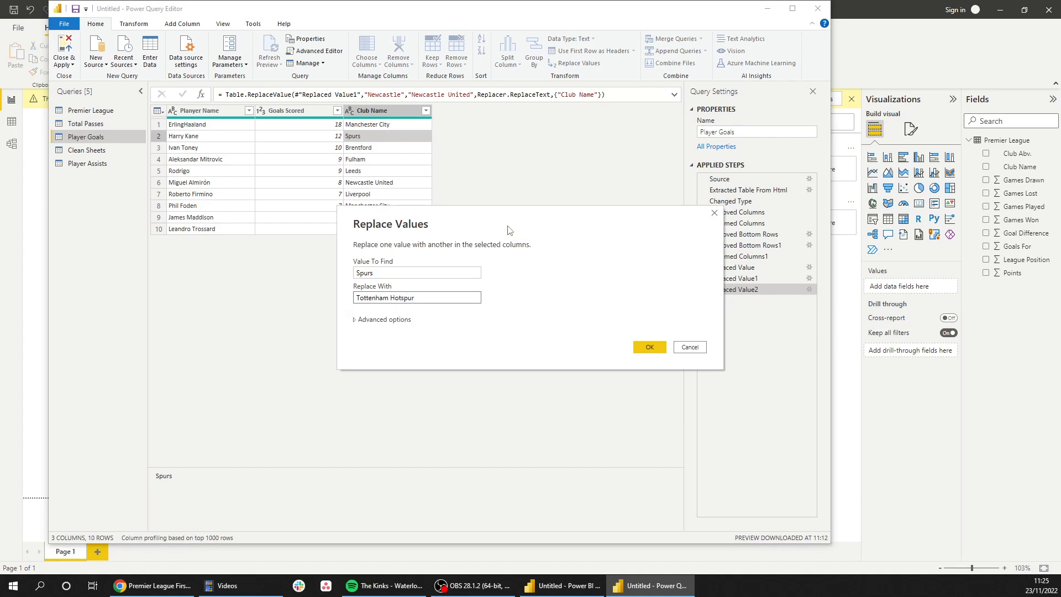
{"action": "key", "text": "Return"}
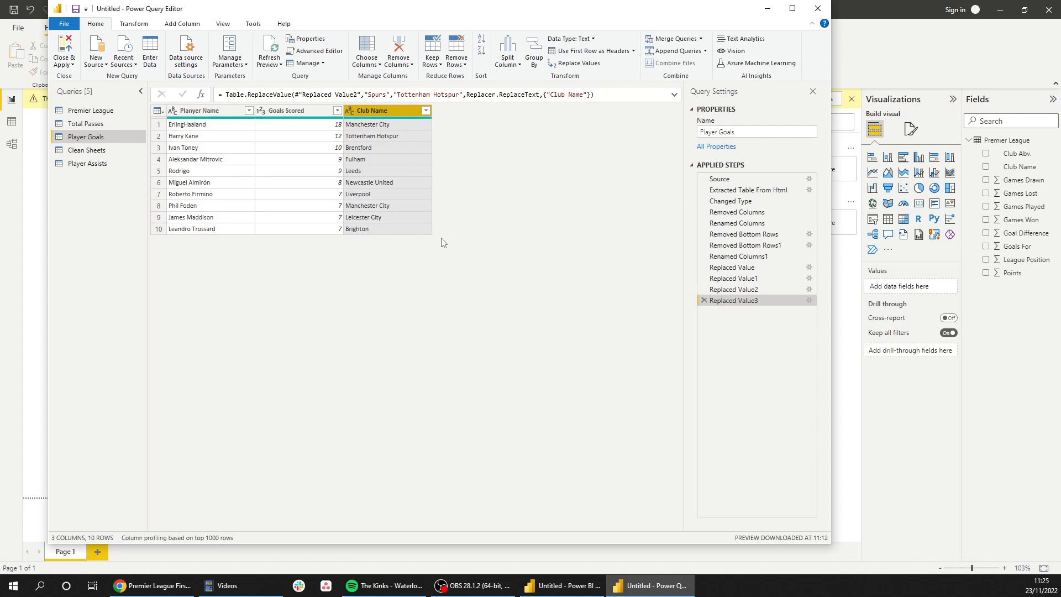
Check the club's name in the Premier League query, and replace Leeds with Leeds United in the Club Name column of Player Goals.
{"action": "left_click", "coordinate": [101, 112]}
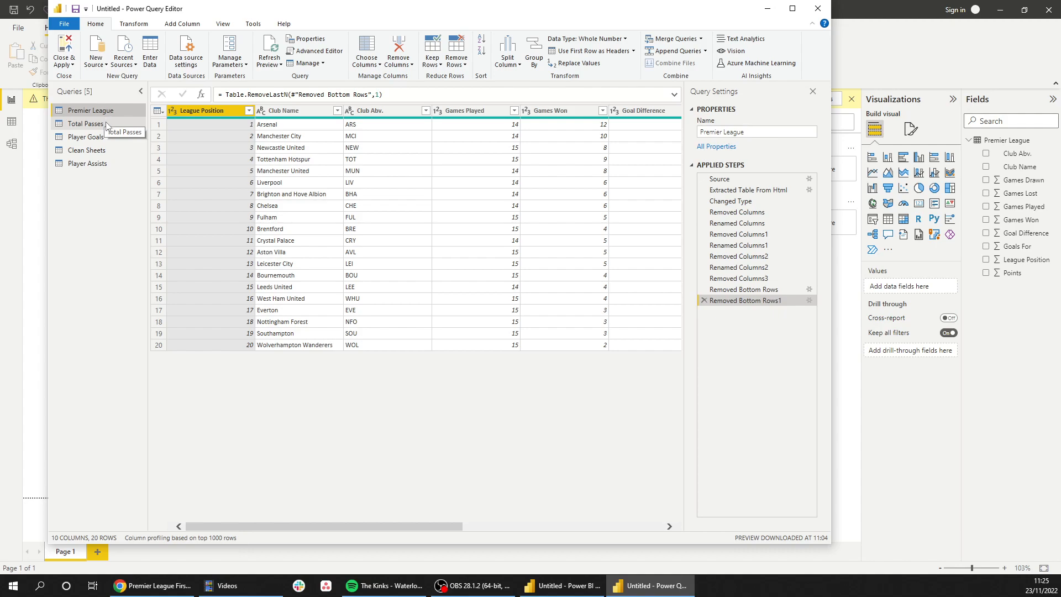
{"action": "left_click", "coordinate": [103, 137]}
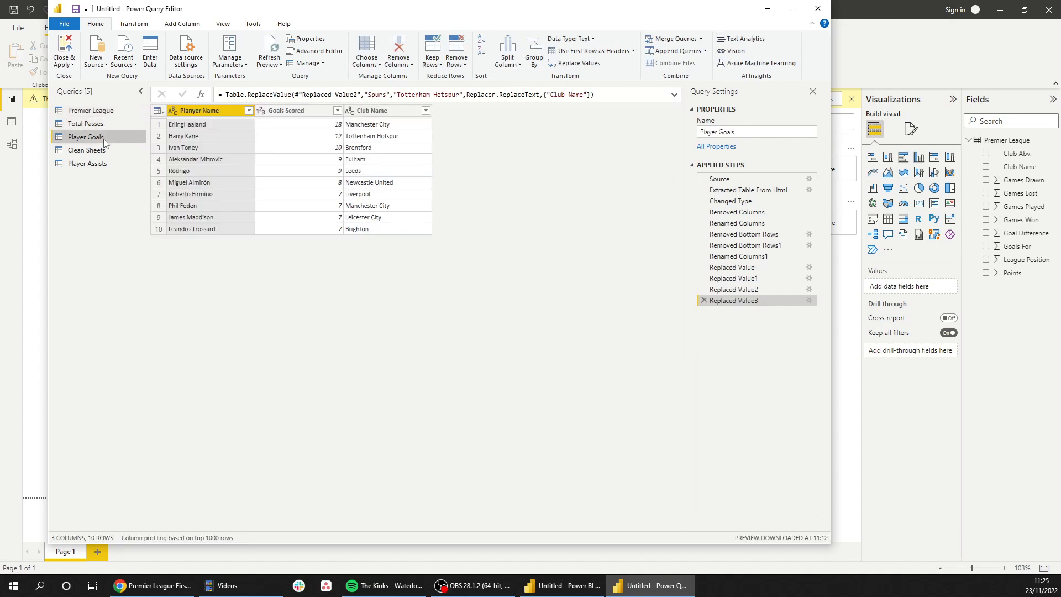
{"action": "right_click", "coordinate": [357, 171]}
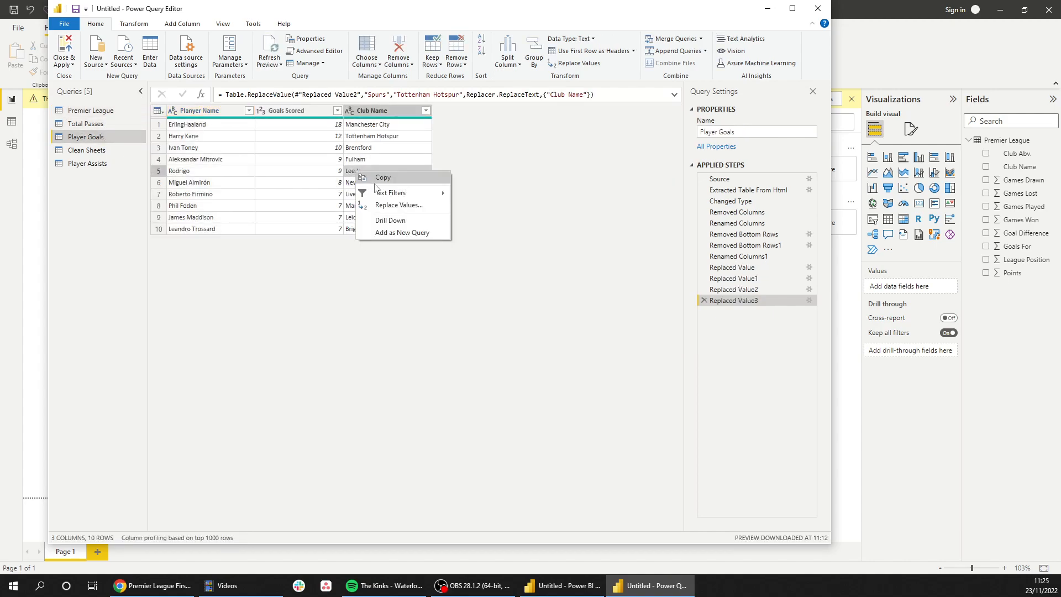
{"action": "left_click", "coordinate": [395, 205]}
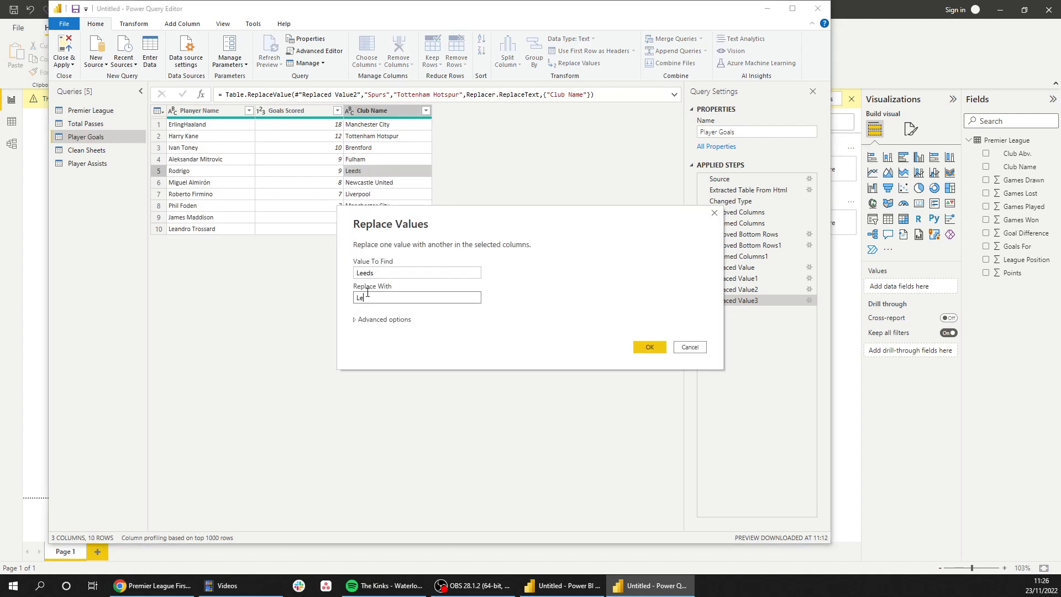
{"action": "type", "text": "d"}
{"action": "key", "text": "Return"}
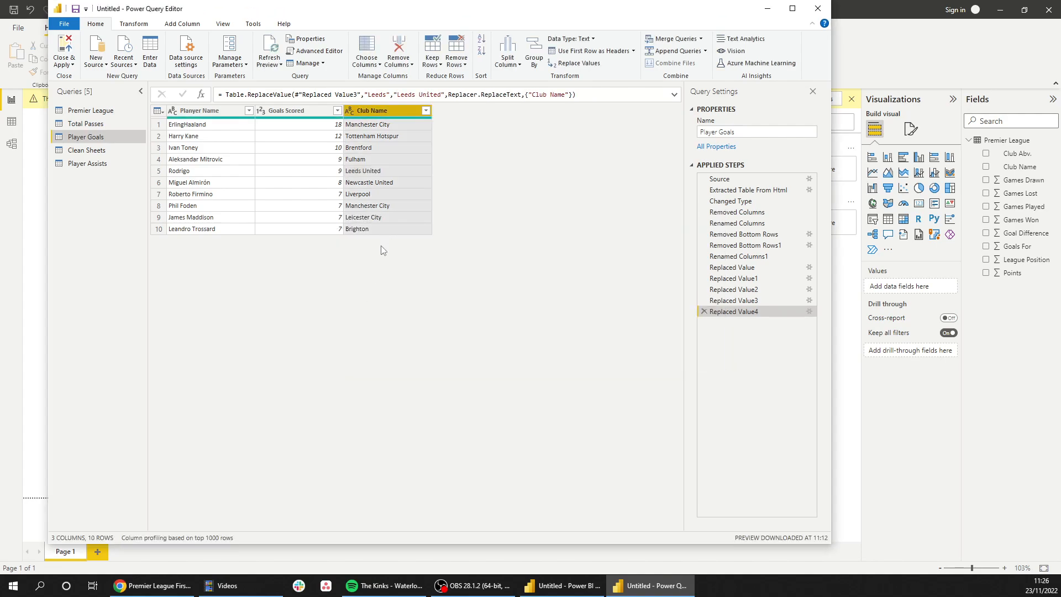
Check Brighton's full name in the Premier League query, and replace Brighton with Brighton and Hove Albion in the Club Name column of Player Goals.
{"action": "left_click", "coordinate": [102, 113]}
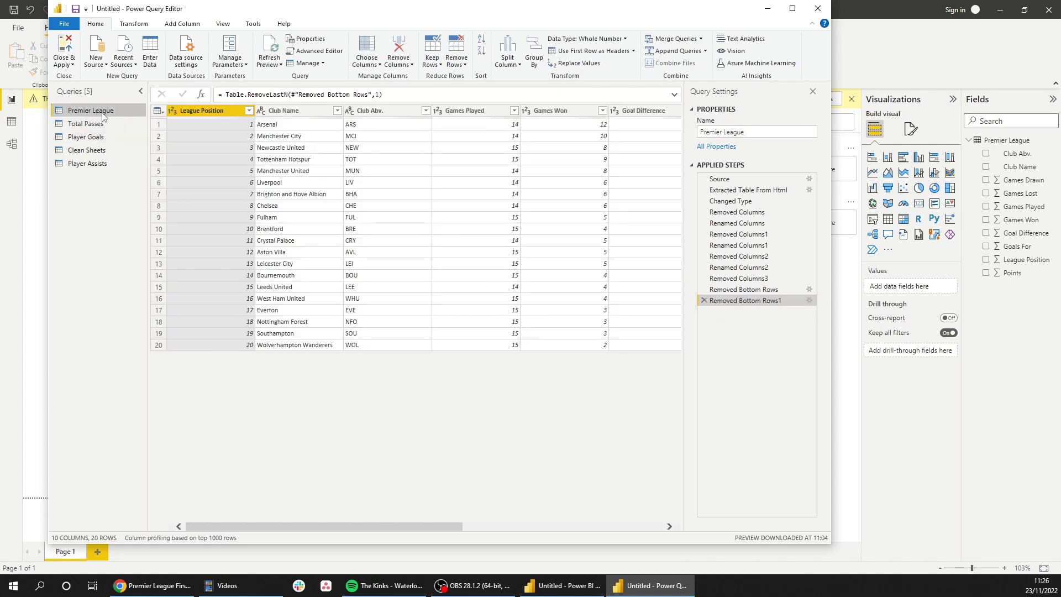
{"action": "left_click", "coordinate": [310, 195]}
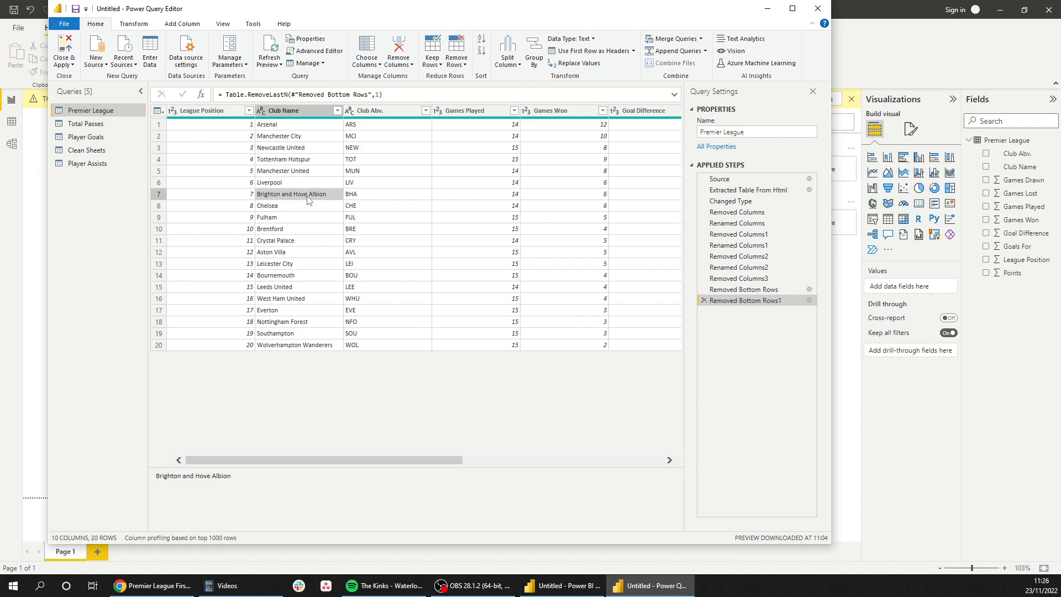
{"action": "left_click", "coordinate": [91, 123]}
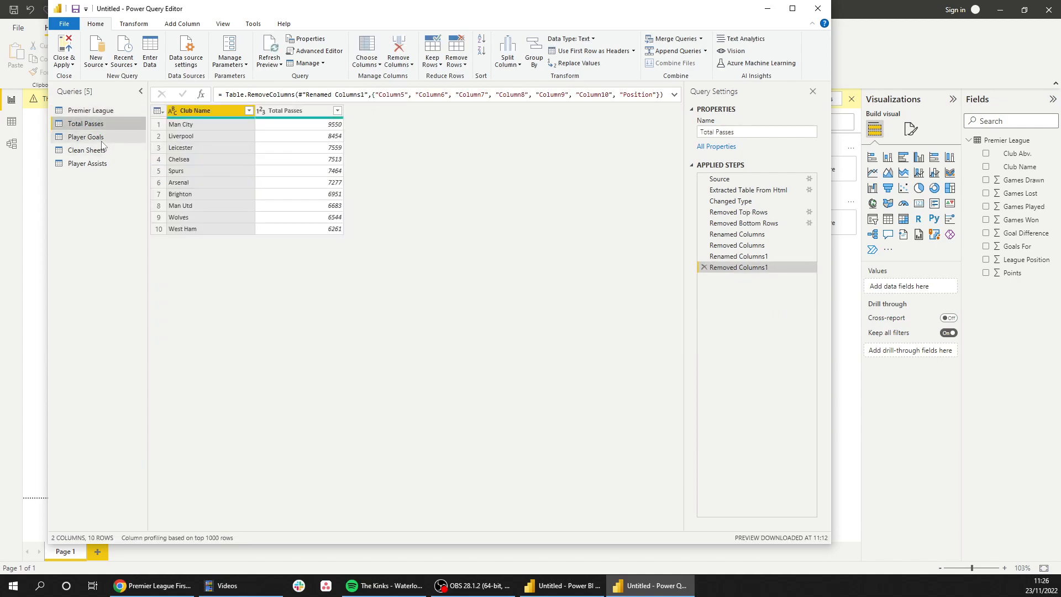
{"action": "left_click", "coordinate": [85, 137]}
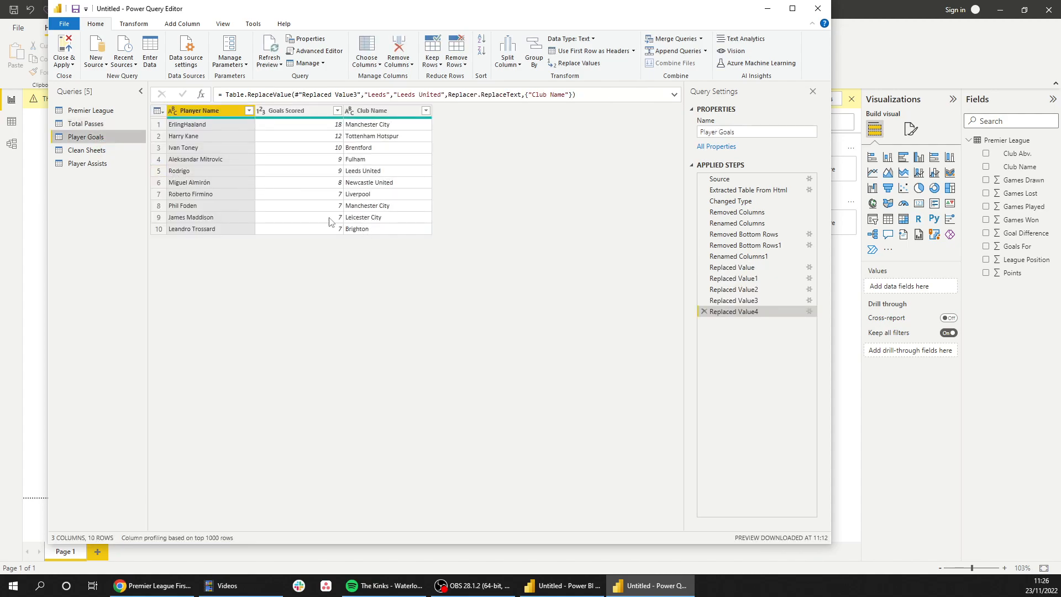
{"action": "left_click", "coordinate": [105, 111]}
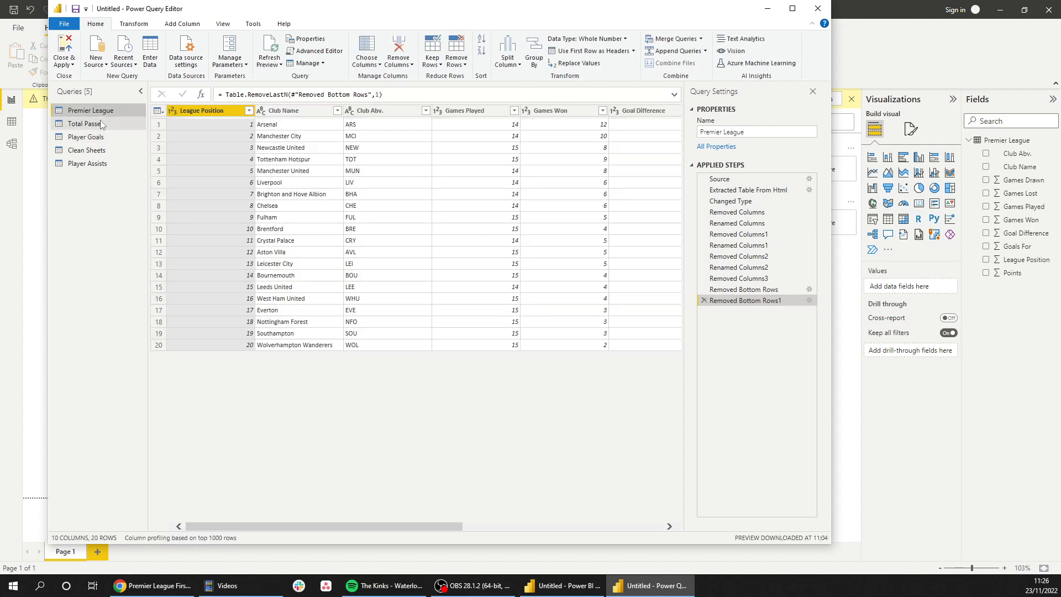
{"action": "left_click", "coordinate": [105, 137]}
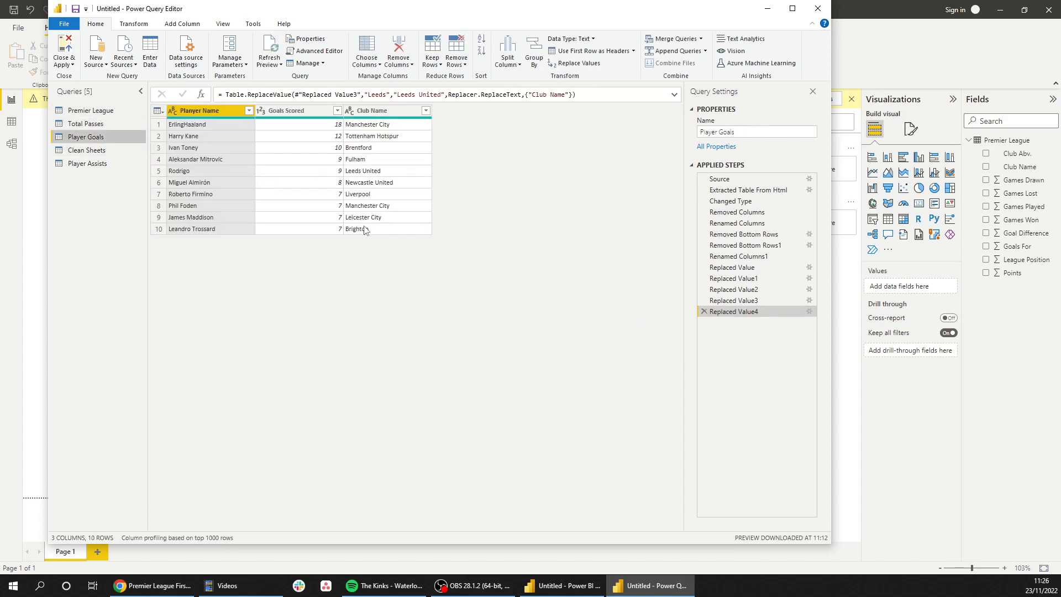
{"action": "right_click", "coordinate": [364, 229]}
{"action": "left_click", "coordinate": [380, 262]}
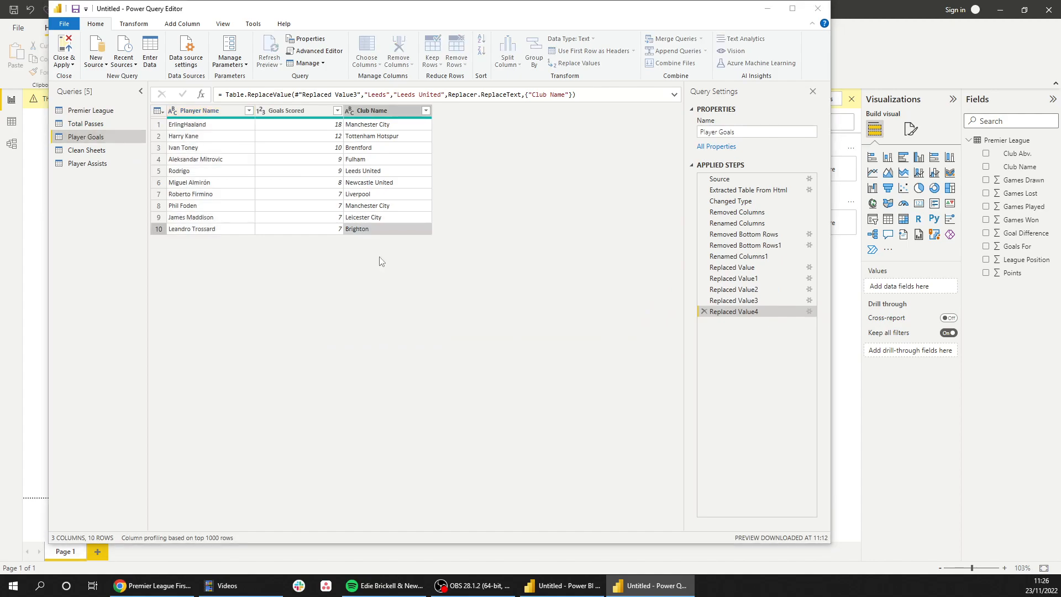
{"action": "left_click", "coordinate": [382, 292]}
{"action": "type", "text": "Brighton and Hove Albion"}
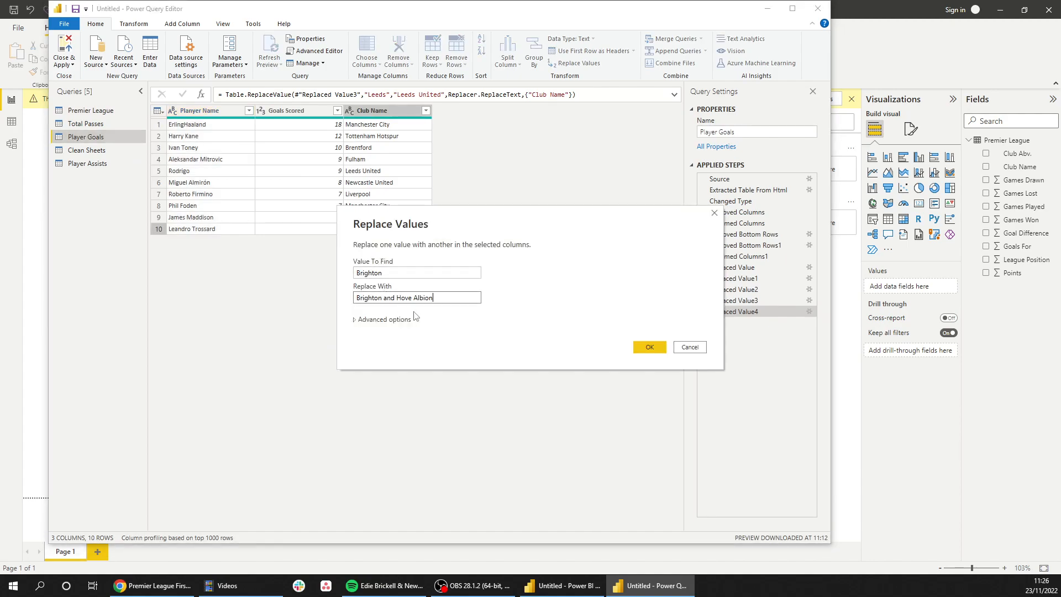
{"action": "left_click", "coordinate": [647, 347]}
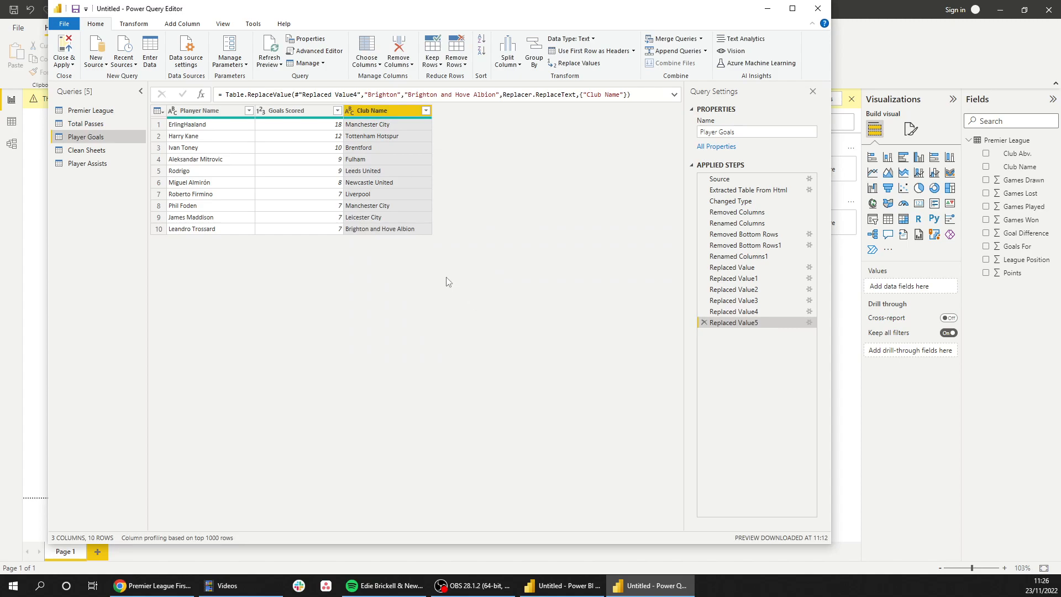
Replace Man City with Manchester City in the Club Name column of the Total Passes query.
{"action": "left_click", "coordinate": [93, 113]}
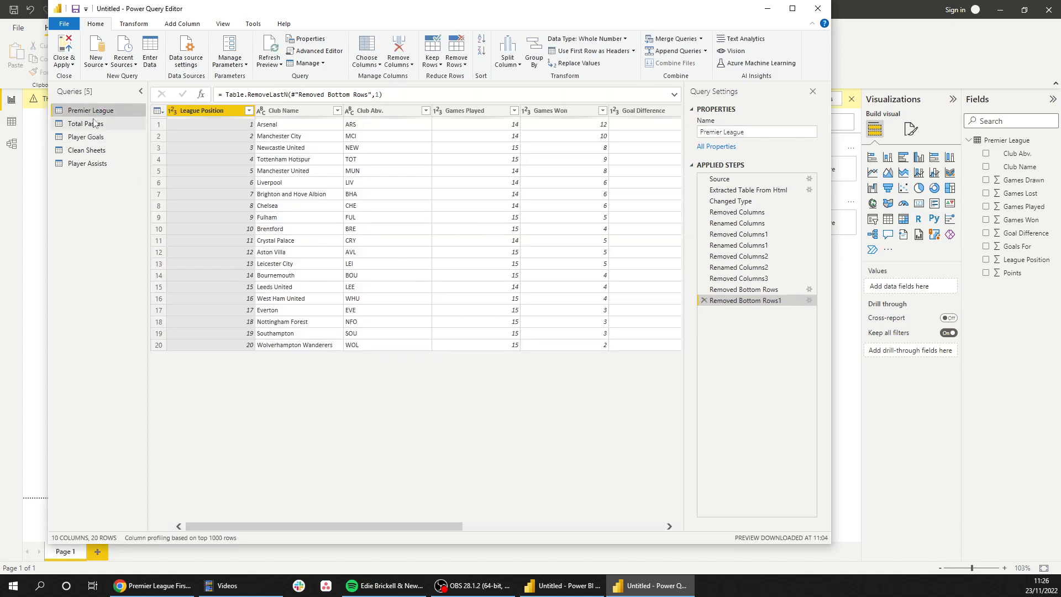
{"action": "left_click", "coordinate": [94, 123]}
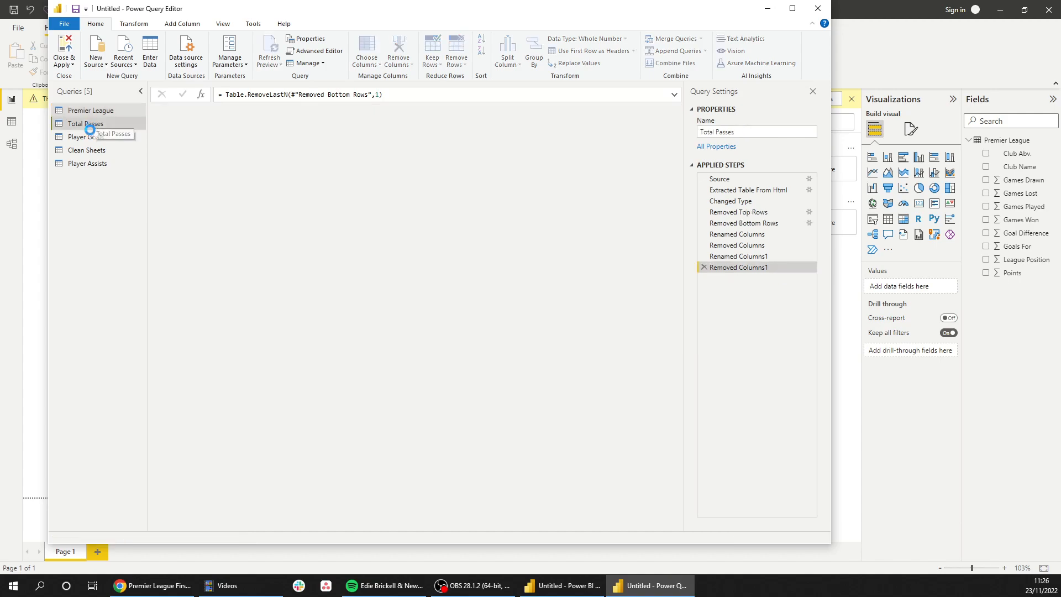
{"action": "right_click", "coordinate": [182, 126]}
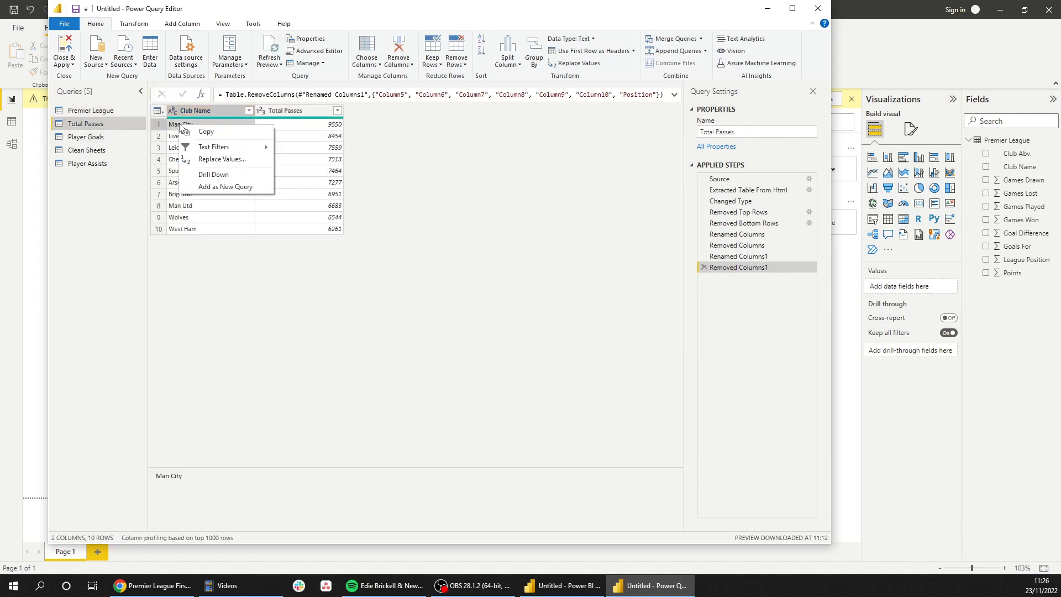
{"action": "key", "text": "Escape"}
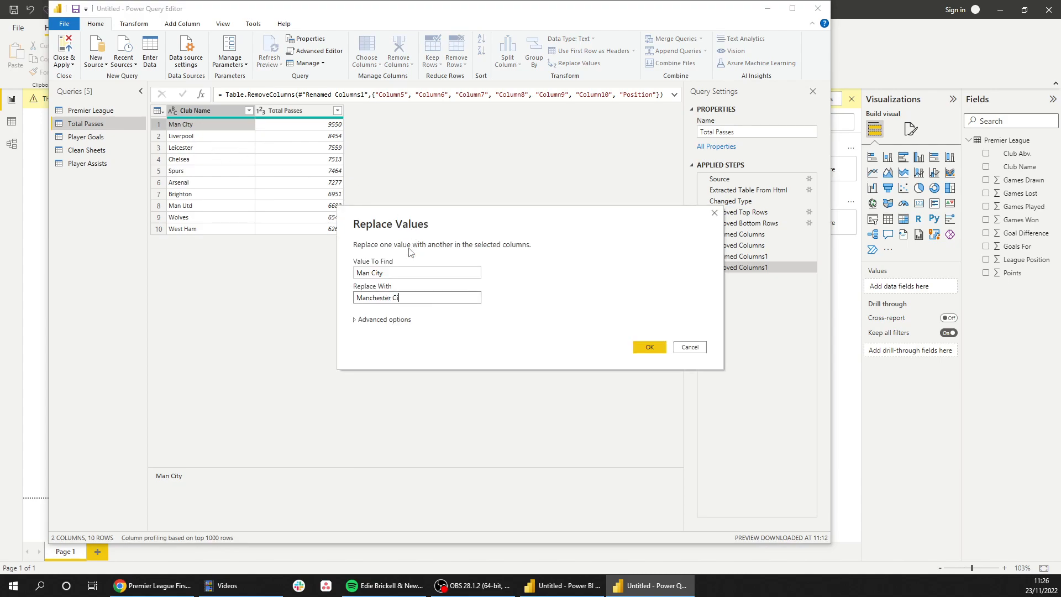
{"action": "key", "text": "Return"}
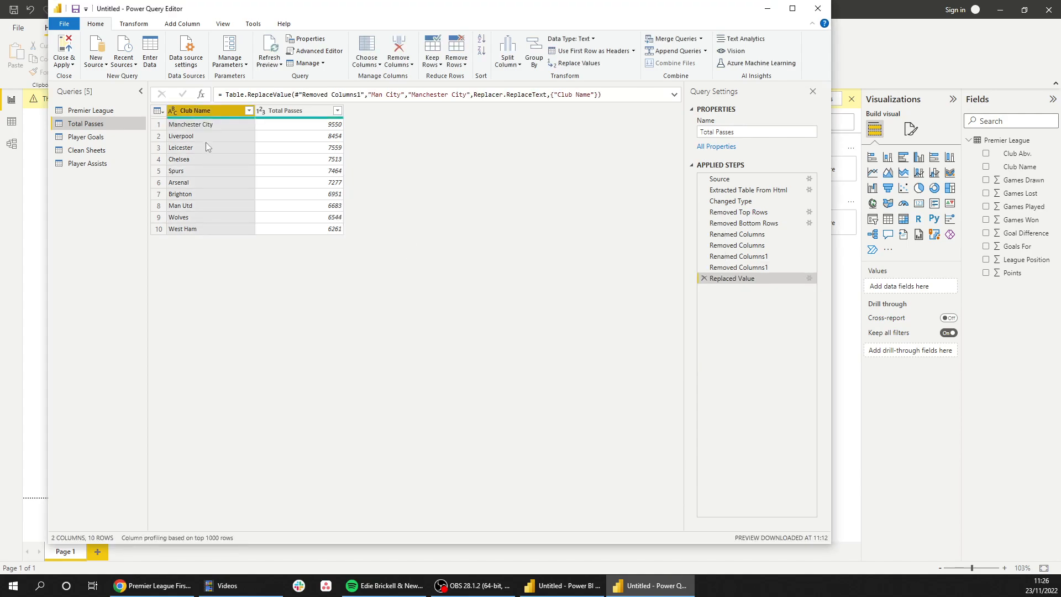
Replace Leicester with Leicester City in the Club Name column of Total Passes.
{"action": "right_click", "coordinate": [203, 144]}
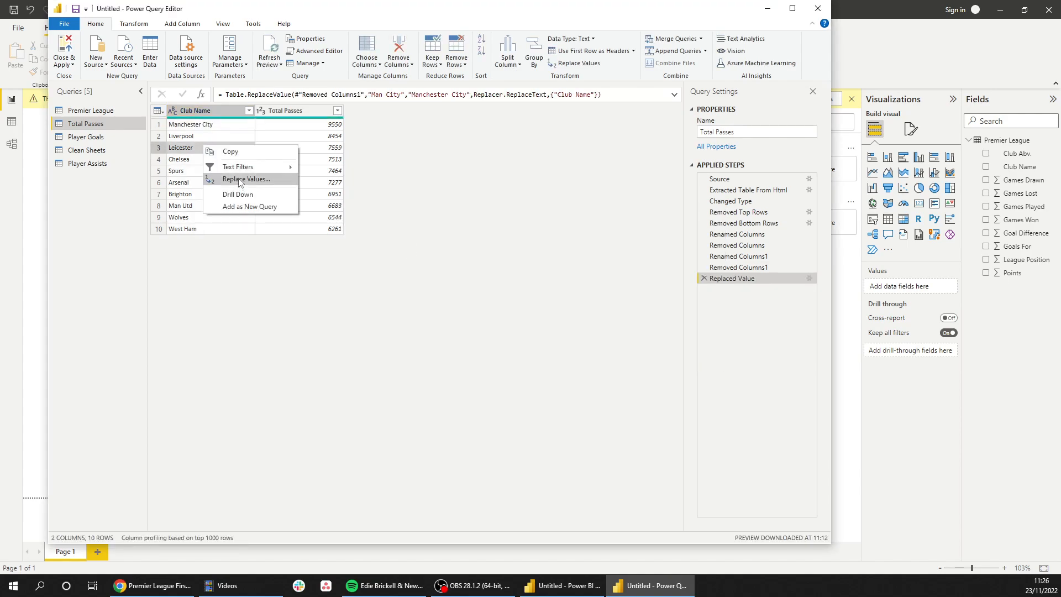
{"action": "left_click", "coordinate": [241, 188]}
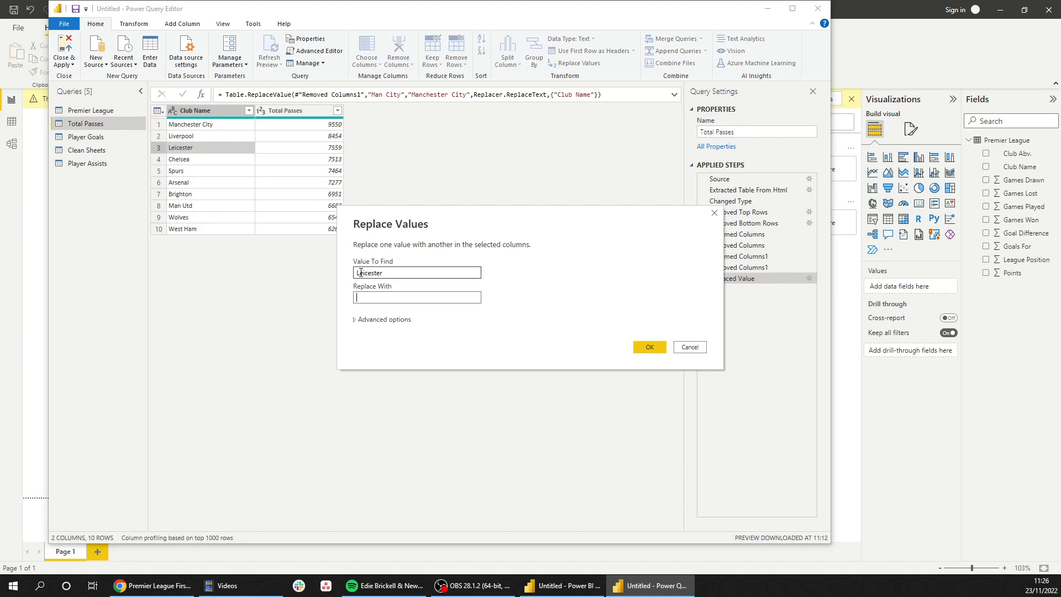
{"action": "left_click", "coordinate": [373, 302]}
{"action": "type", "text": "Leicester"}
{"action": "type", "text": "City"}
{"action": "key", "text": "Return"}
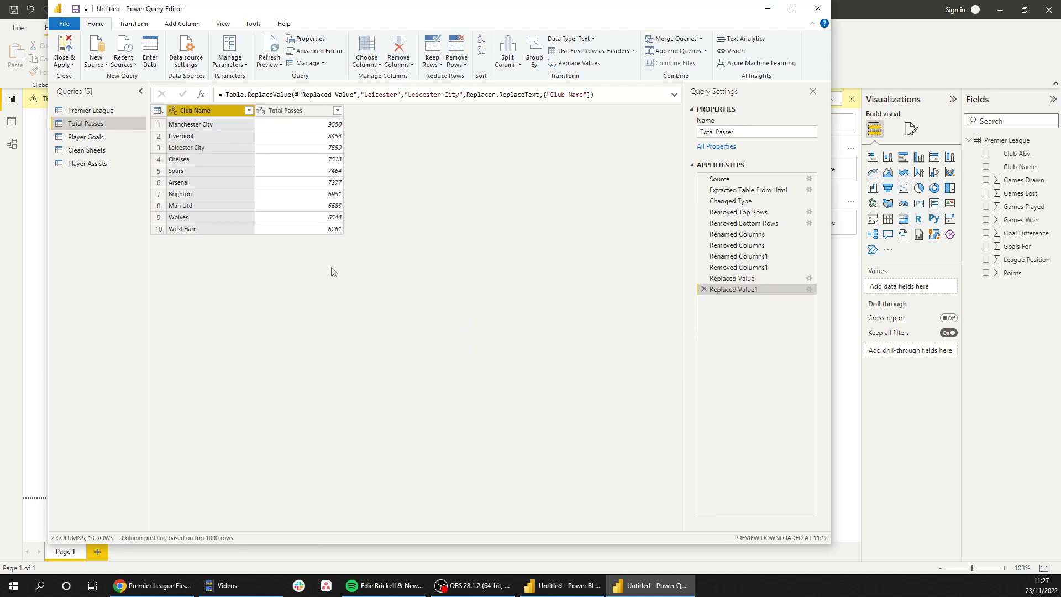
Replace Spurs with Tottenham Hotspur in the Club Name column of Total Passes.
{"action": "right_click", "coordinate": [203, 170]}
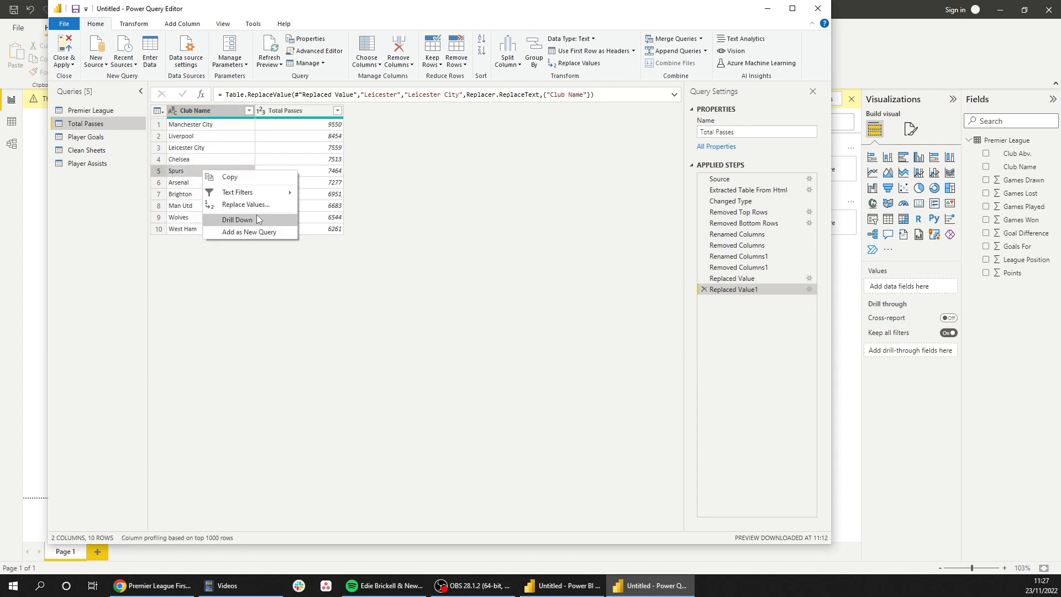
{"action": "left_click", "coordinate": [259, 206]}
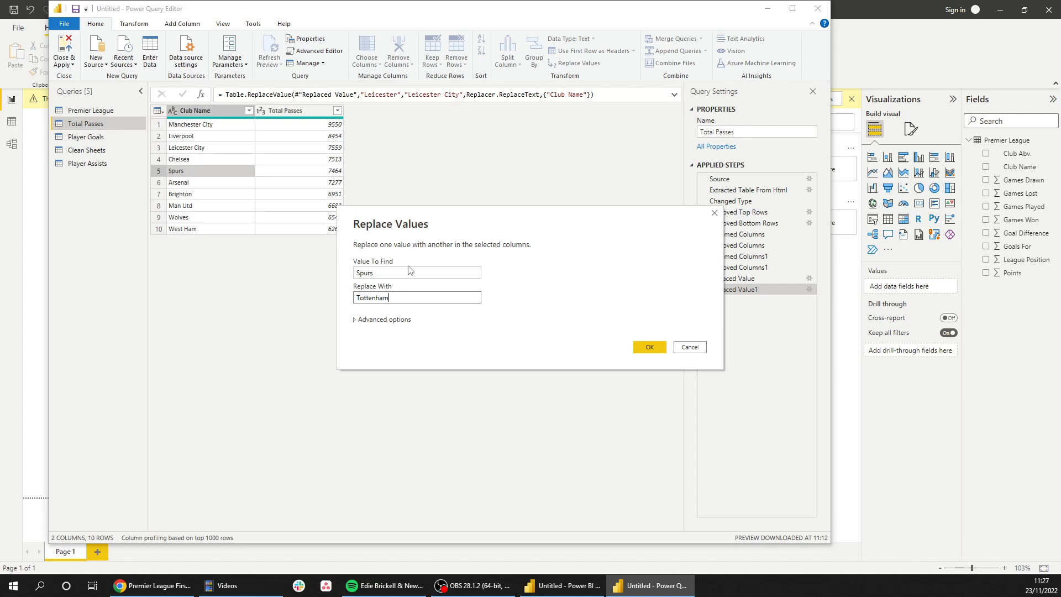
{"action": "type", "text": "Tottenham Hotspur"}
{"action": "key", "text": "Return"}
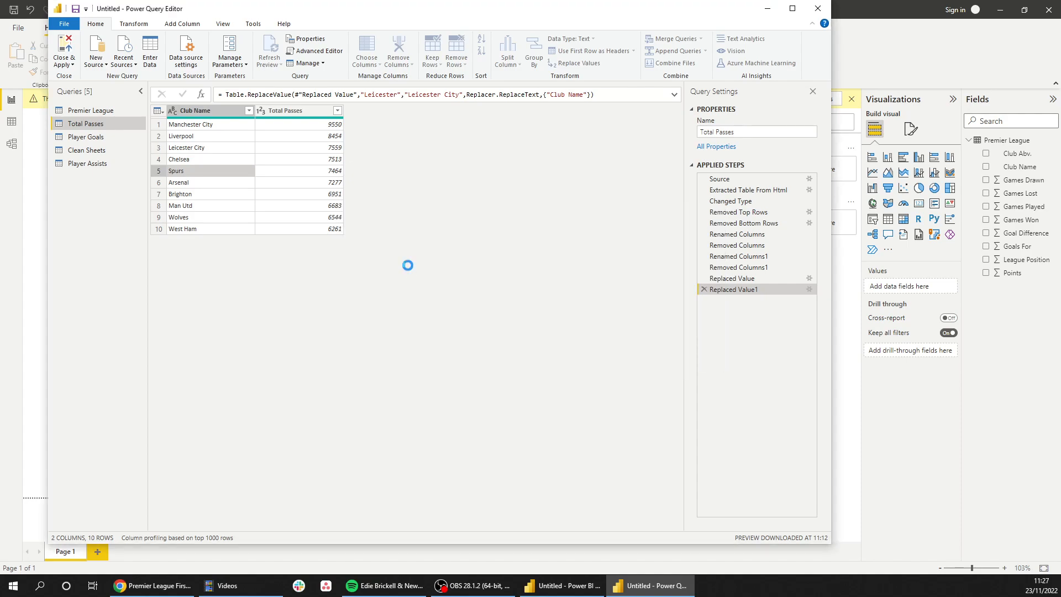
Replace Man Utd with Manchester United in the Club Name column of Total Passes.
{"action": "right_click", "coordinate": [197, 205]}
{"action": "left_click", "coordinate": [242, 240]}
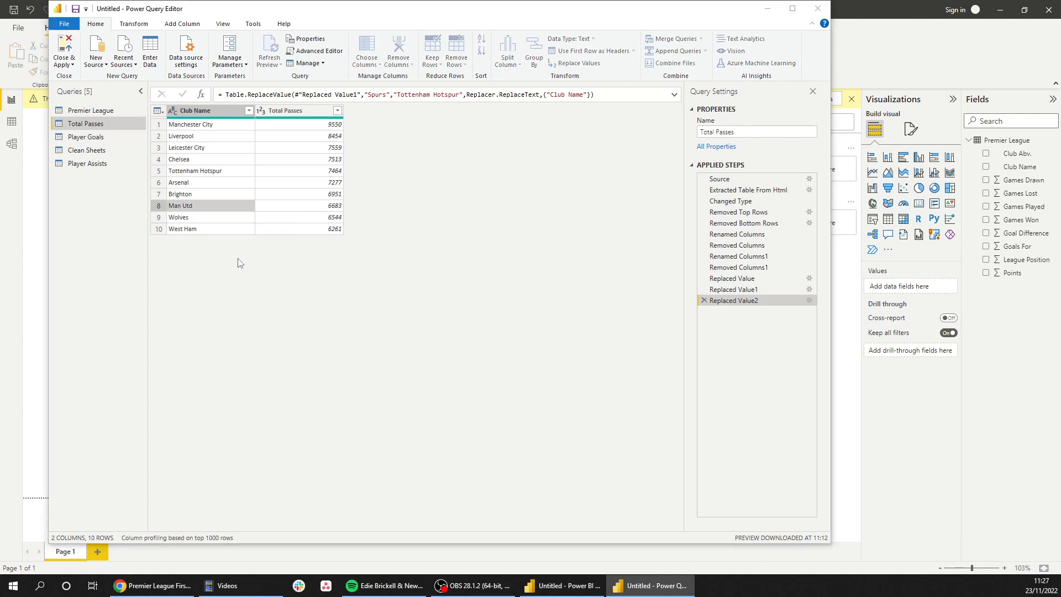
{"action": "left_click", "coordinate": [361, 297]}
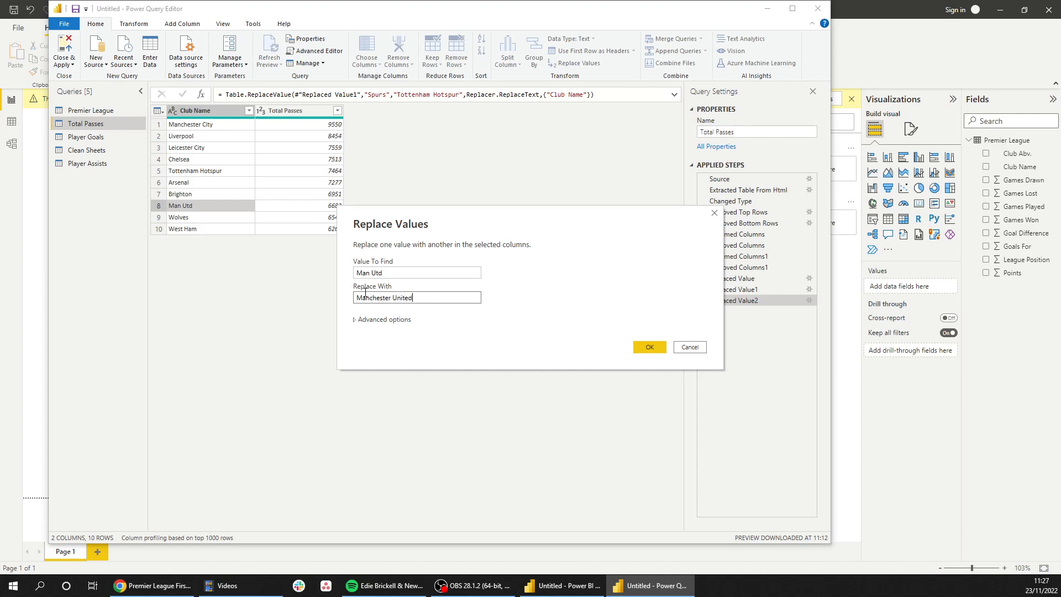
{"action": "type", "text": "Manchester United"}
{"action": "key", "text": "Return"}
Check West Ham's full name in the Premier League query, and replace West Ham with West Ham United in the Club Name column of Total Passes.
{"action": "right_click", "coordinate": [216, 232]}
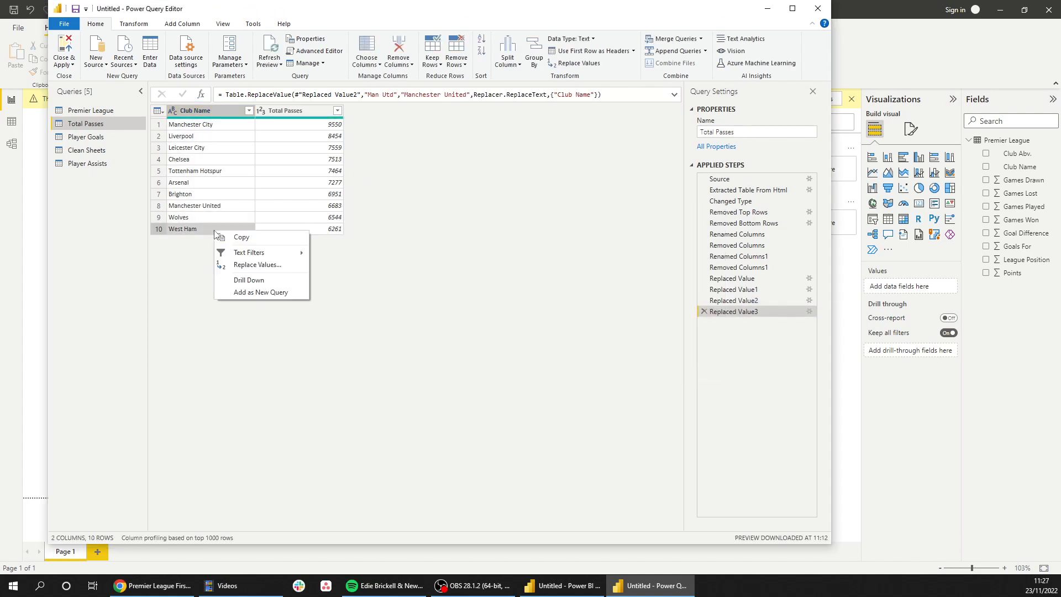
{"action": "key", "text": "Escape"}
{"action": "left_click", "coordinate": [105, 112]}
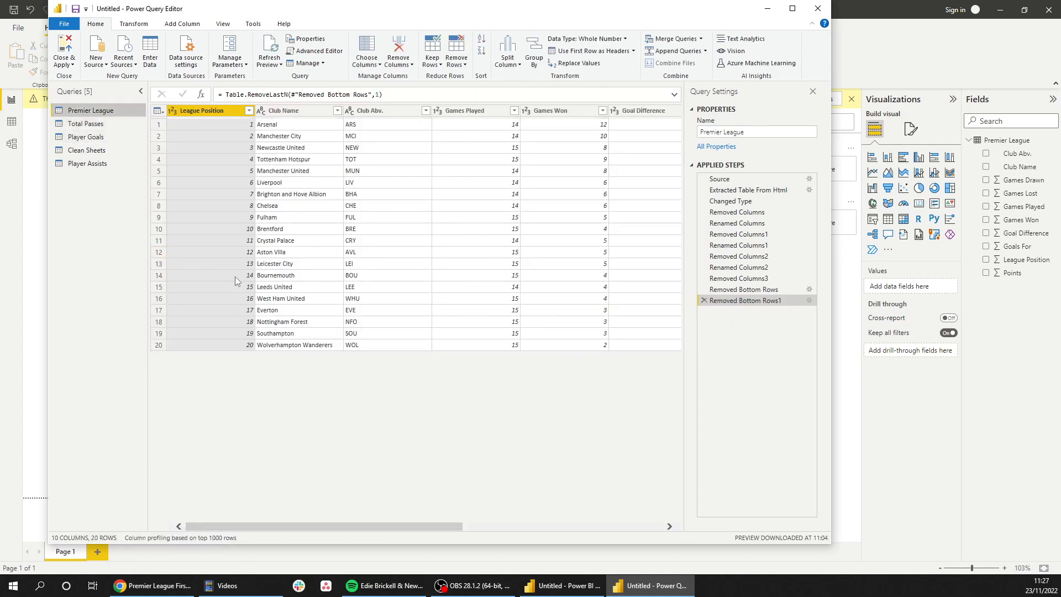
{"action": "left_click", "coordinate": [258, 300]}
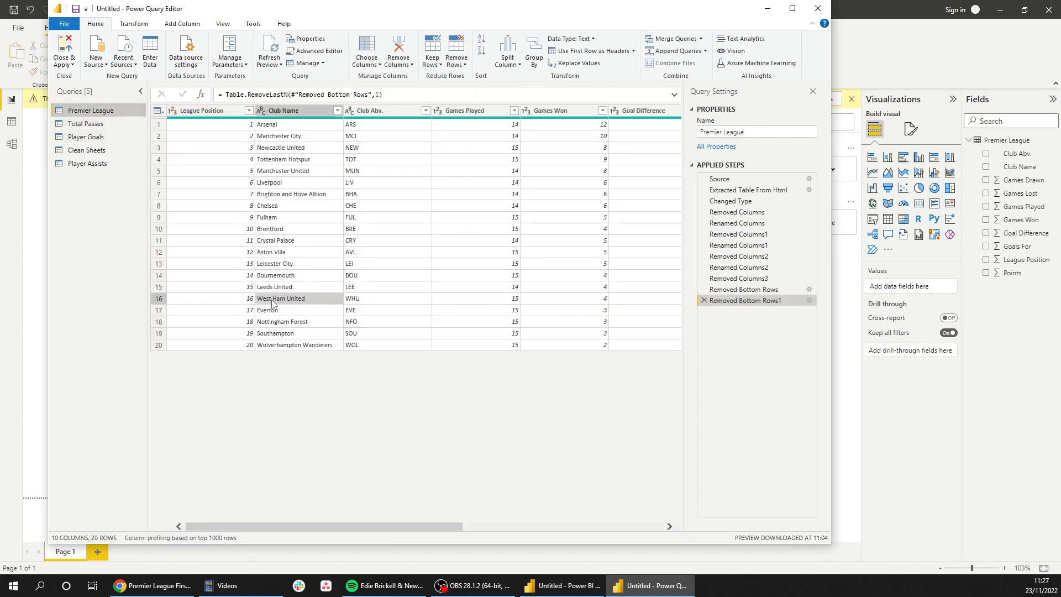
{"action": "left_click", "coordinate": [86, 124]}
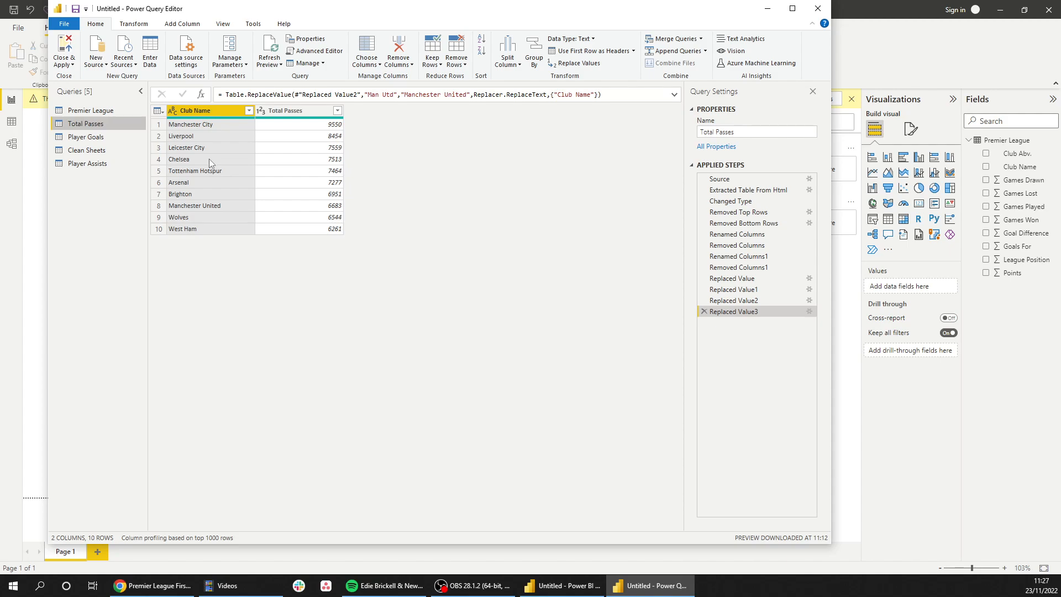
{"action": "right_click", "coordinate": [195, 235]}
{"action": "left_click", "coordinate": [205, 268]}
{"action": "type", "text": "West Ham United"}
{"action": "left_click", "coordinate": [647, 347]}
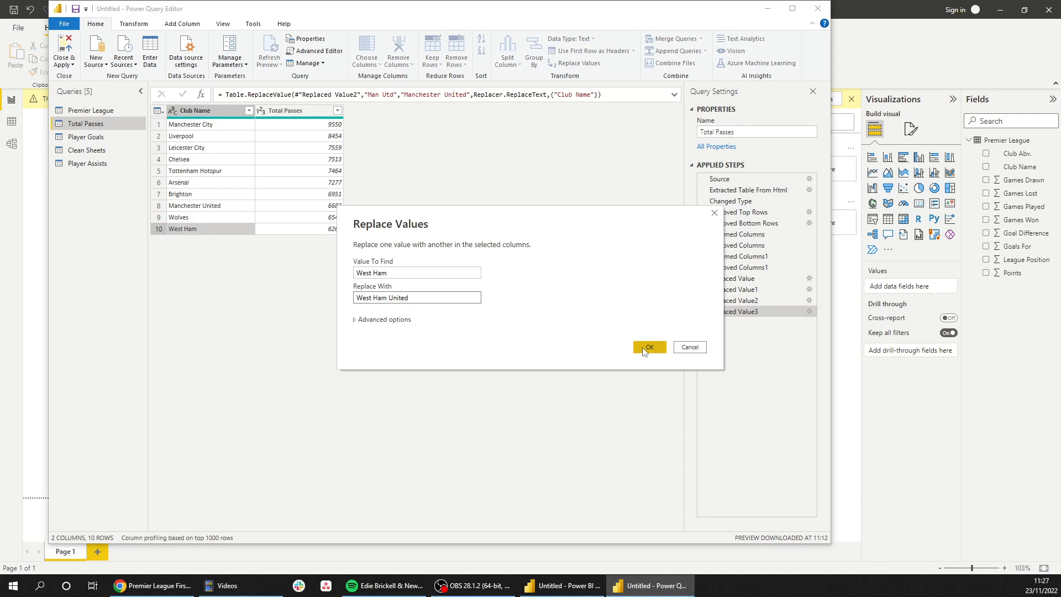
Copy Wolverhampton Wanderers from the Premier League query, and replace Wolves with it in the Club Name column of Total Passes.
{"action": "left_click", "coordinate": [78, 110]}
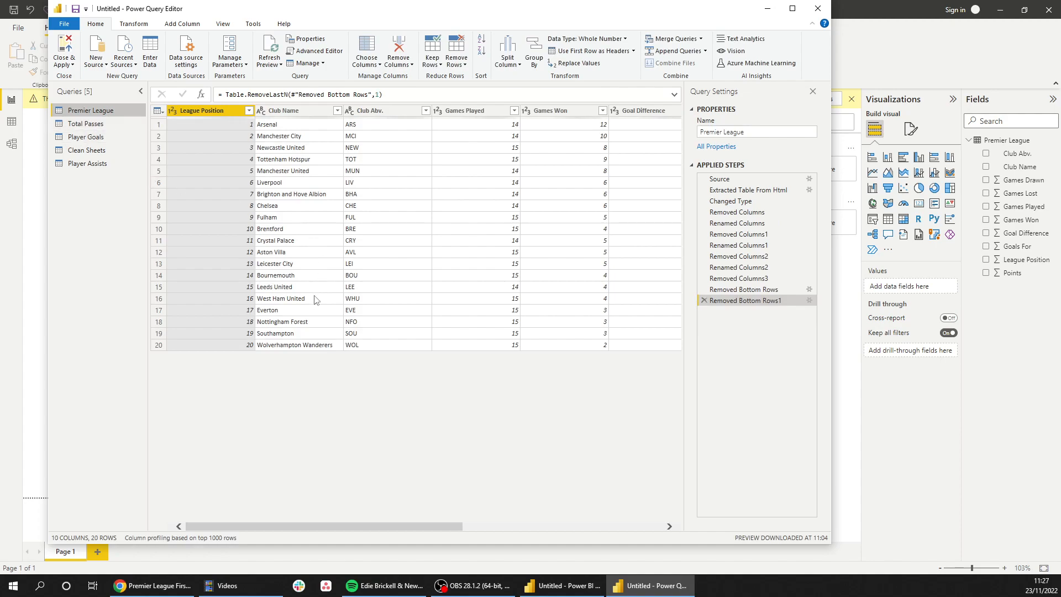
{"action": "right_click", "coordinate": [318, 352]}
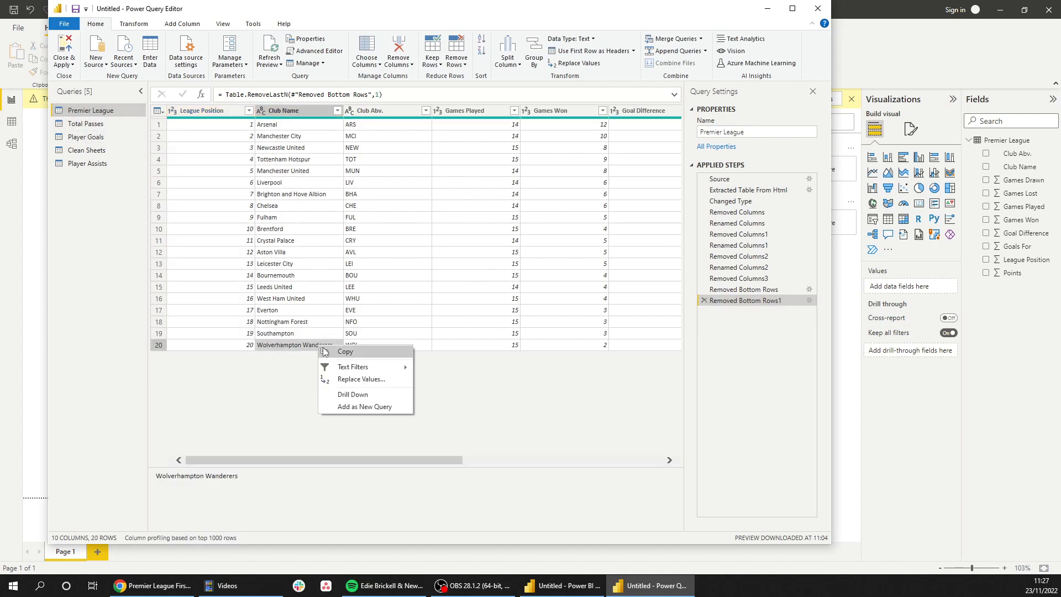
{"action": "key", "text": "Escape"}
{"action": "left_click", "coordinate": [86, 124]}
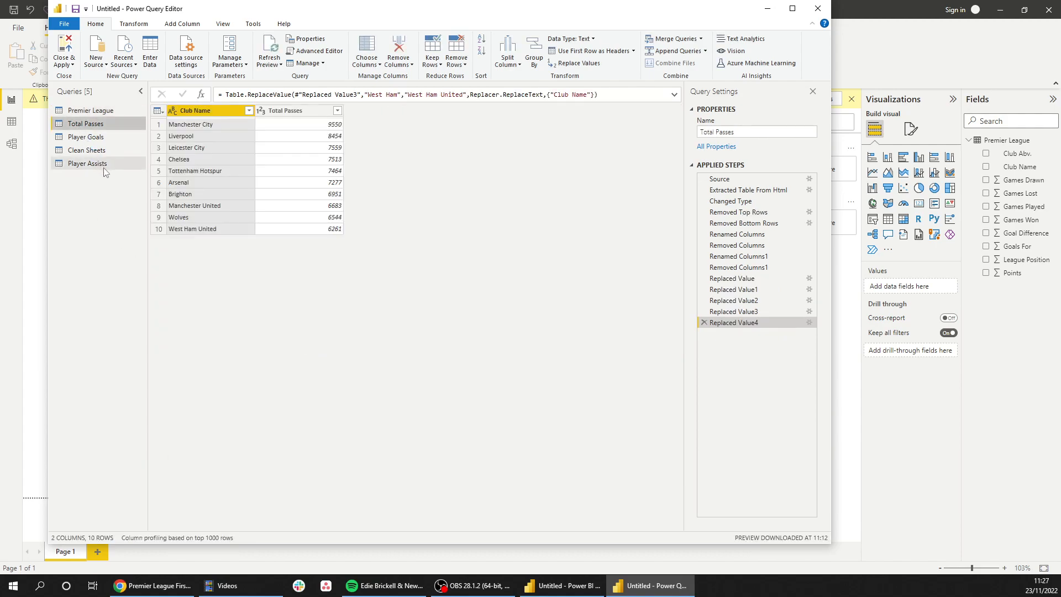
{"action": "right_click", "coordinate": [177, 217]}
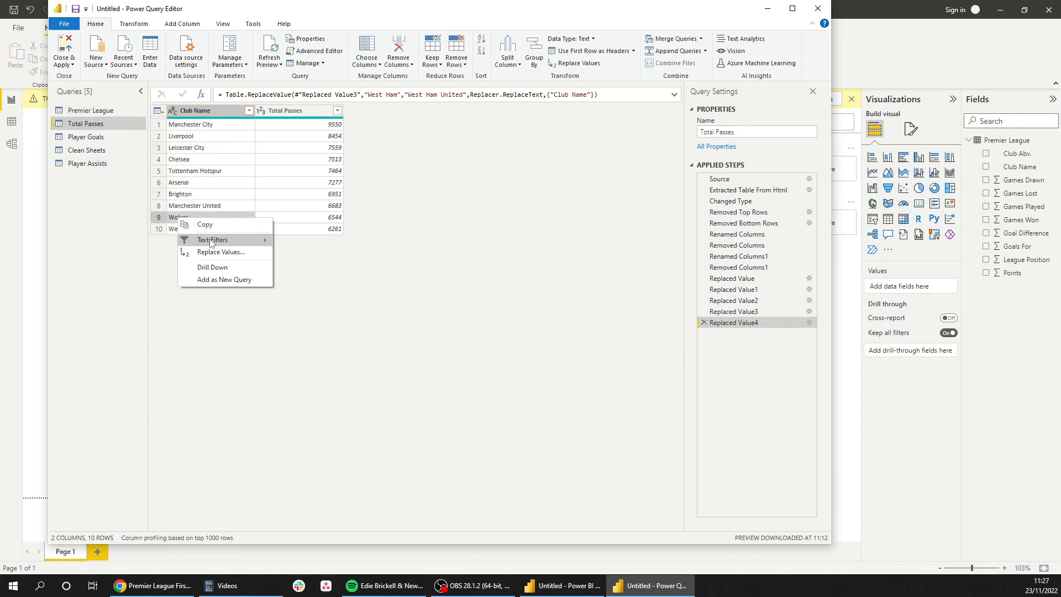
{"action": "left_click", "coordinate": [214, 261]}
{"action": "type", "text": "Wolverhampton Wanderers"}
{"action": "left_click", "coordinate": [644, 348]}
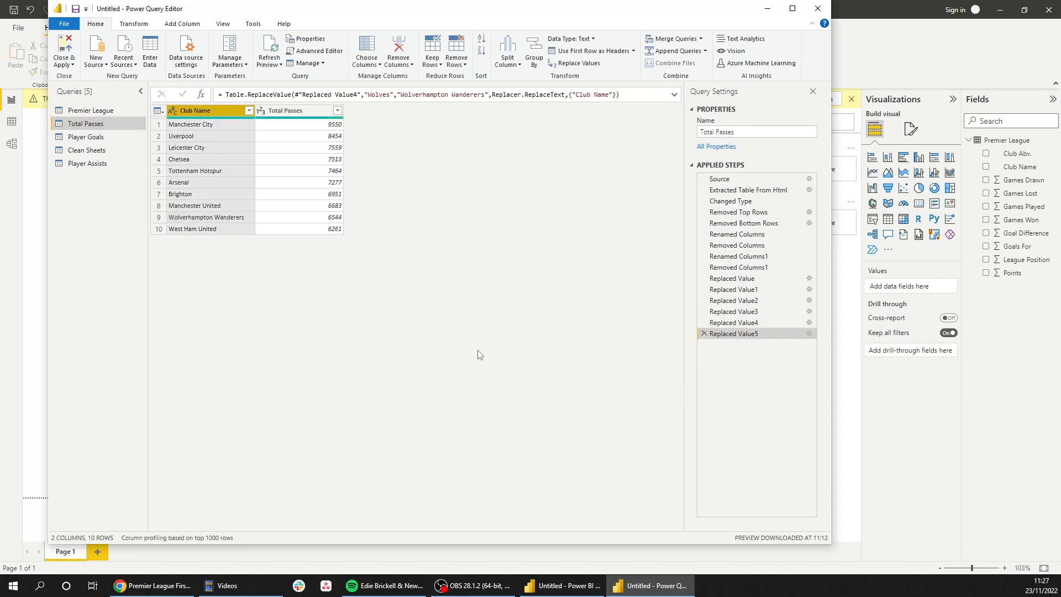
Review the club names in Player Goals, and replace Newcastle with Newcastle United in the Club Name column of Clean Sheets.
{"action": "left_click", "coordinate": [89, 137]}
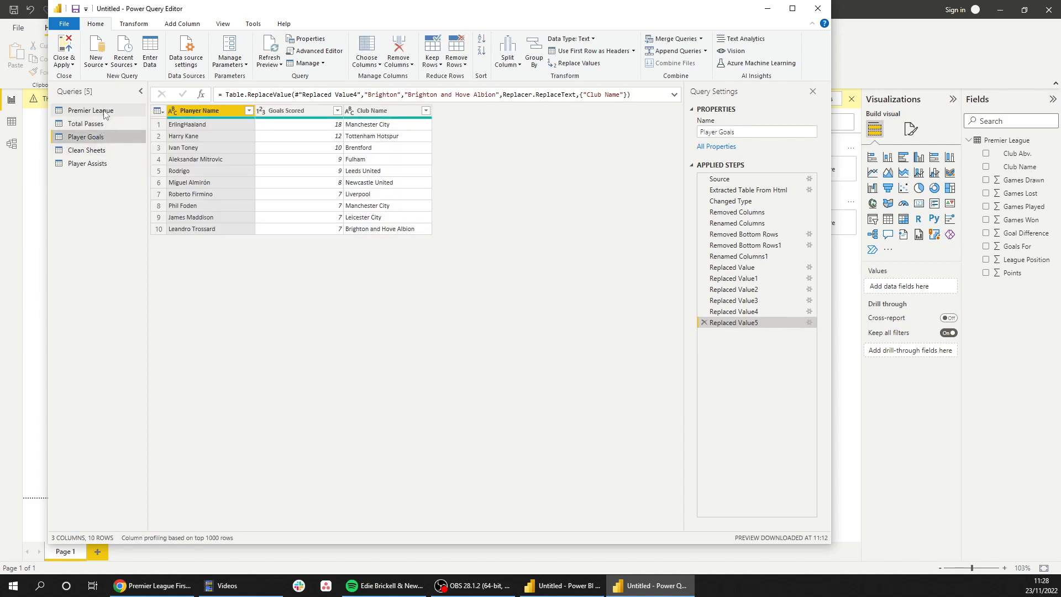
{"action": "left_click", "coordinate": [107, 151]}
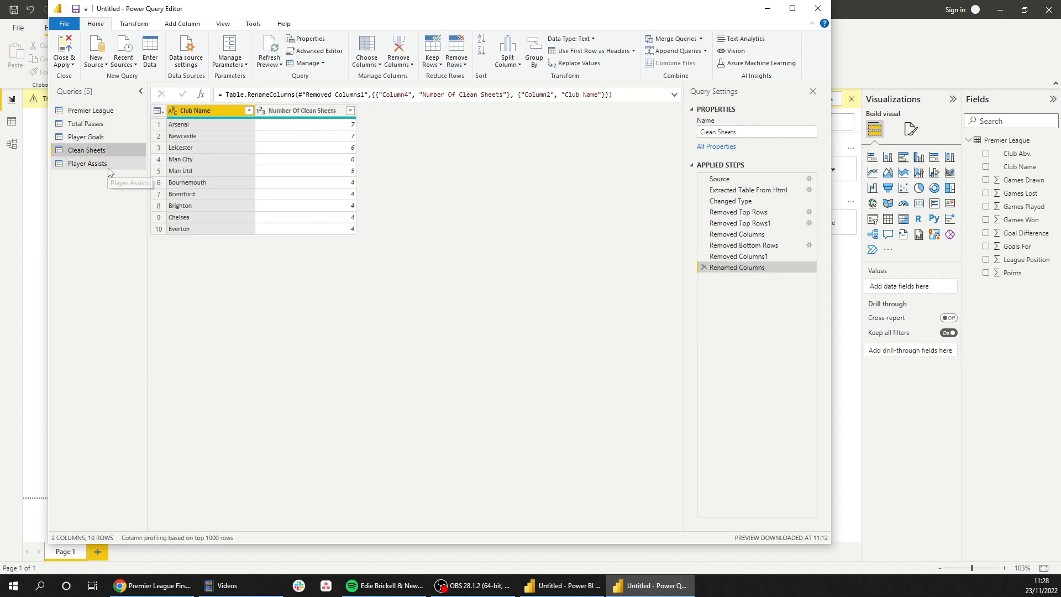
{"action": "right_click", "coordinate": [213, 140]}
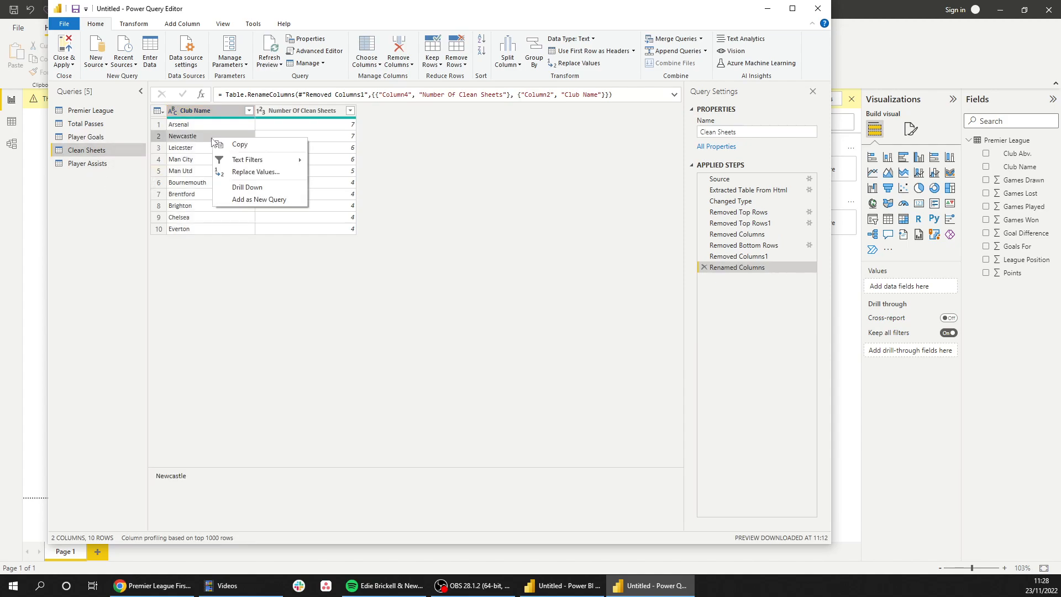
{"action": "left_click", "coordinate": [255, 171]}
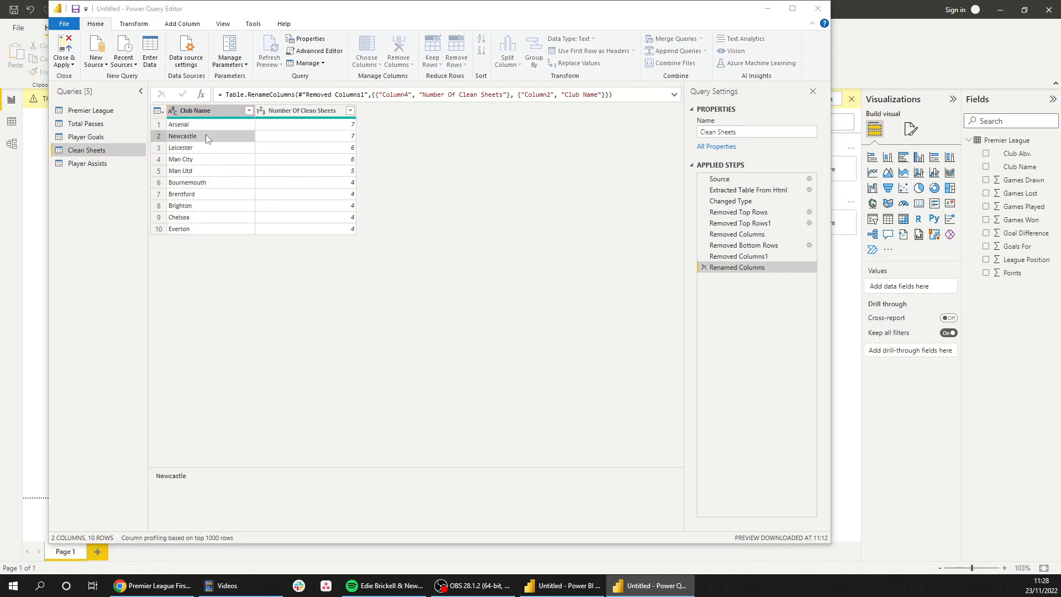
{"action": "double_click", "coordinate": [364, 272]}
{"action": "key", "text": "ctrl+c"}
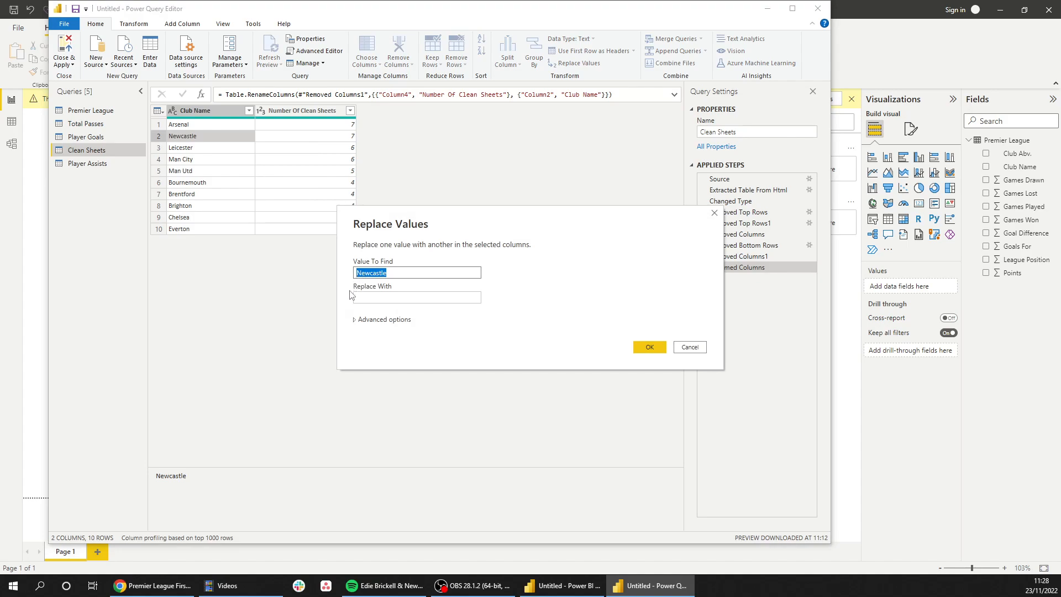
{"action": "left_click", "coordinate": [383, 298]}
{"action": "key", "text": "ctrl+v"}
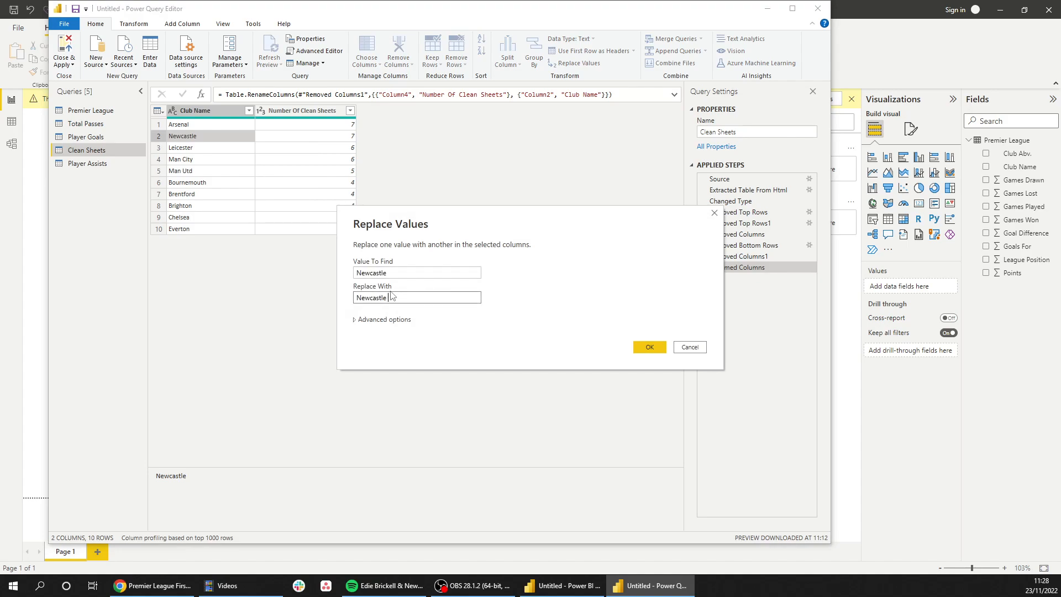
{"action": "type", "text": "United"}
{"action": "key", "text": "Return"}
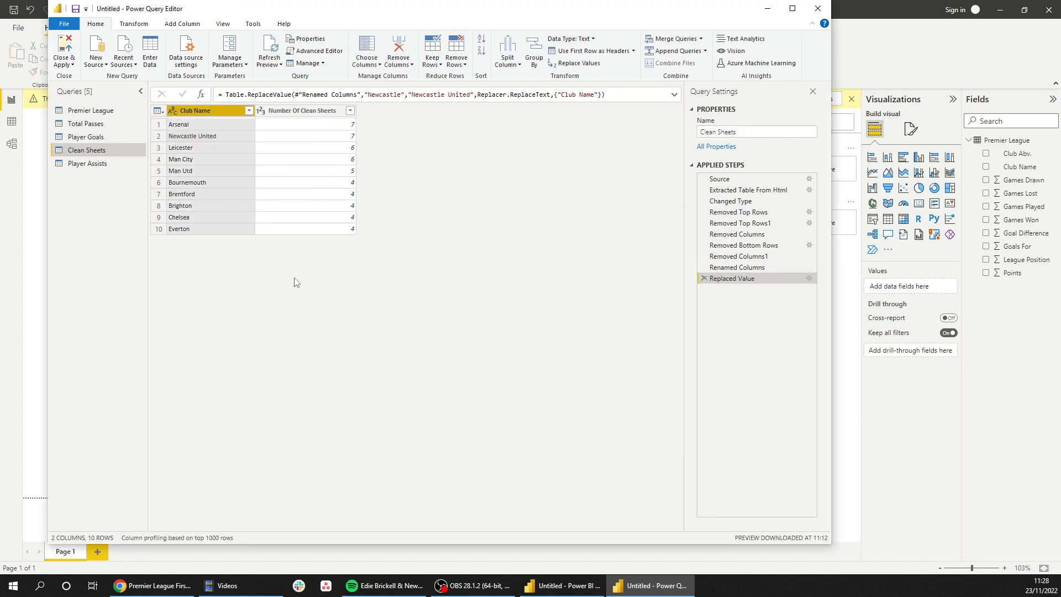
Replace Man City with Manchester City in the Club Name column of Clean Sheets.
{"action": "right_click", "coordinate": [179, 162]}
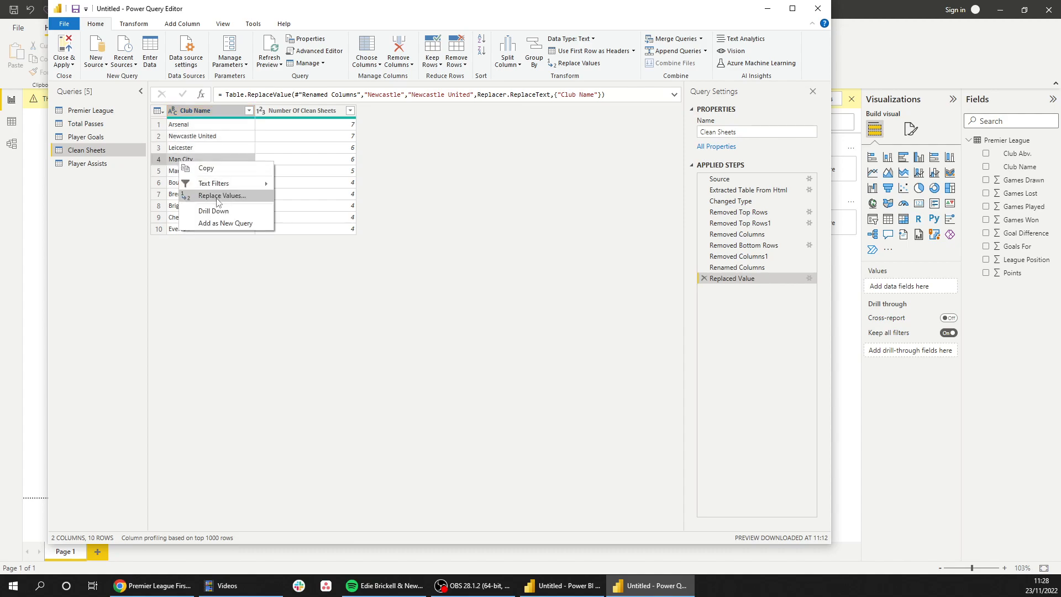
{"action": "left_click", "coordinate": [223, 197]}
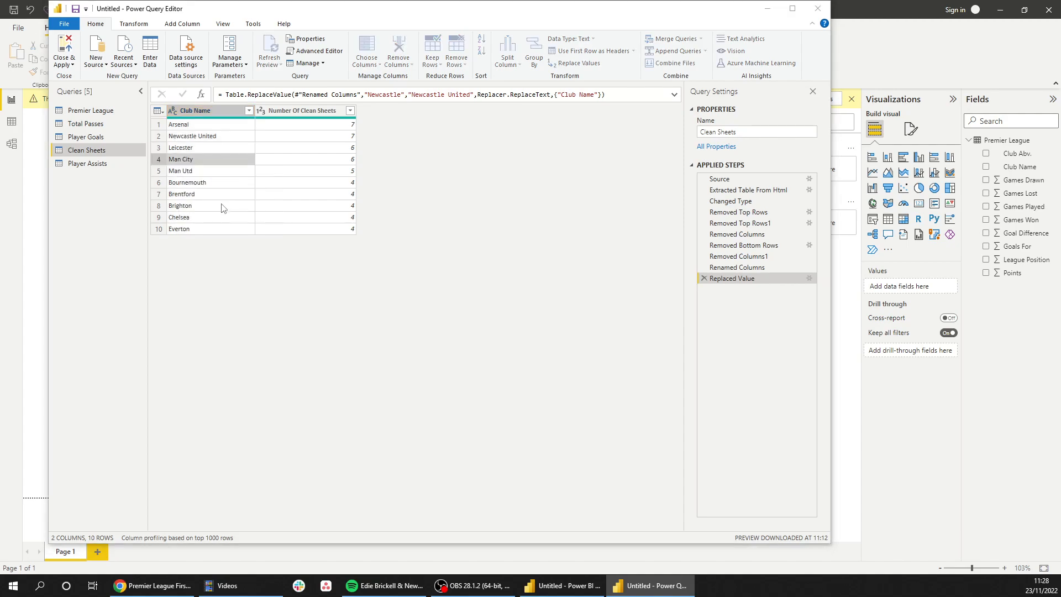
{"action": "left_click", "coordinate": [382, 299]}
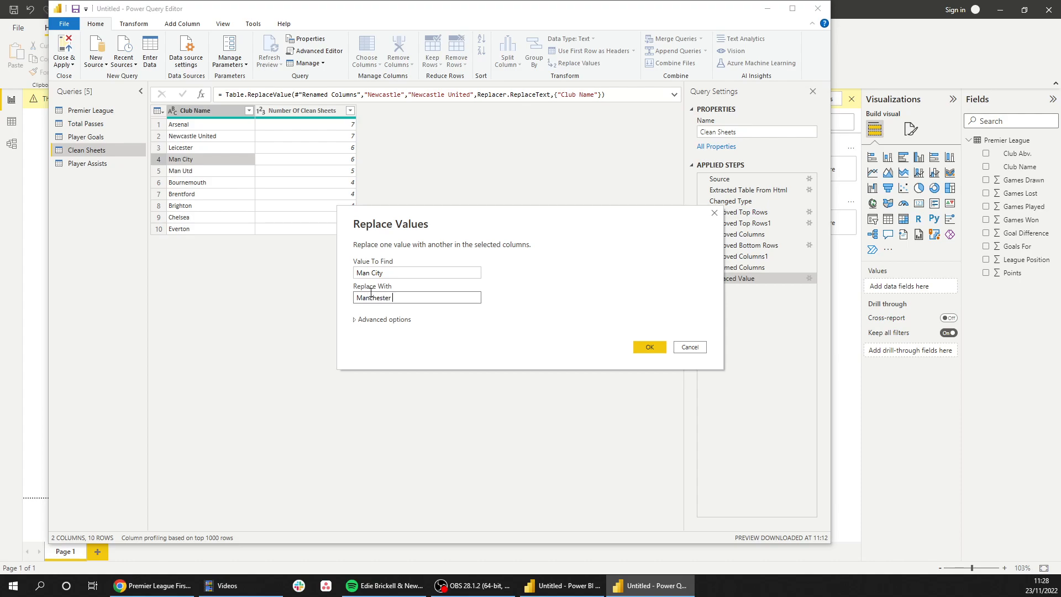
{"action": "key", "text": "Return"}
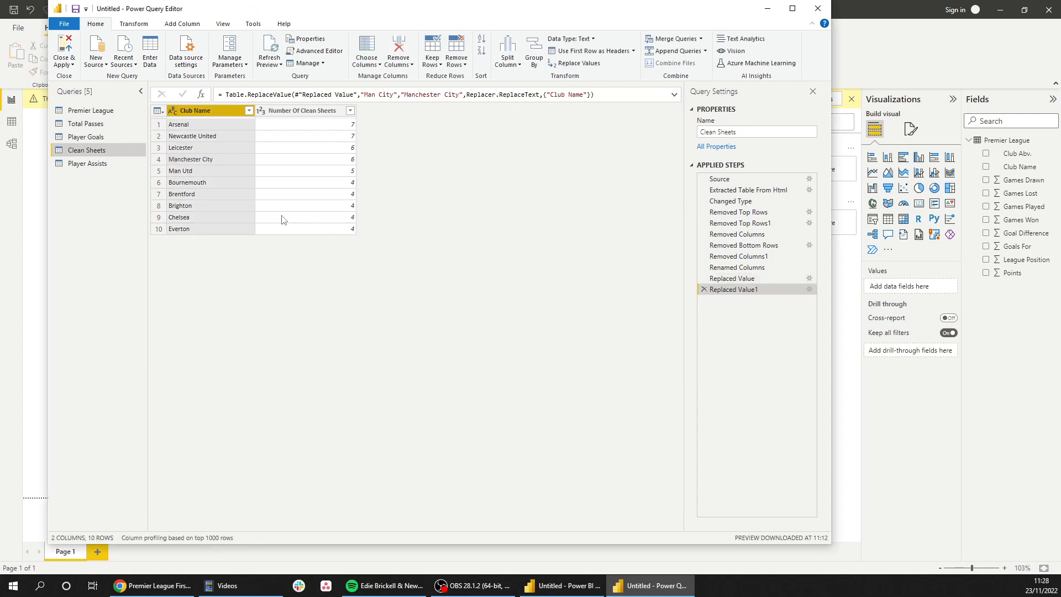
Replace Man Utd with Manchester United in the Club Name column of Clean Sheets.
{"action": "right_click", "coordinate": [195, 173]}
{"action": "left_click", "coordinate": [237, 208]}
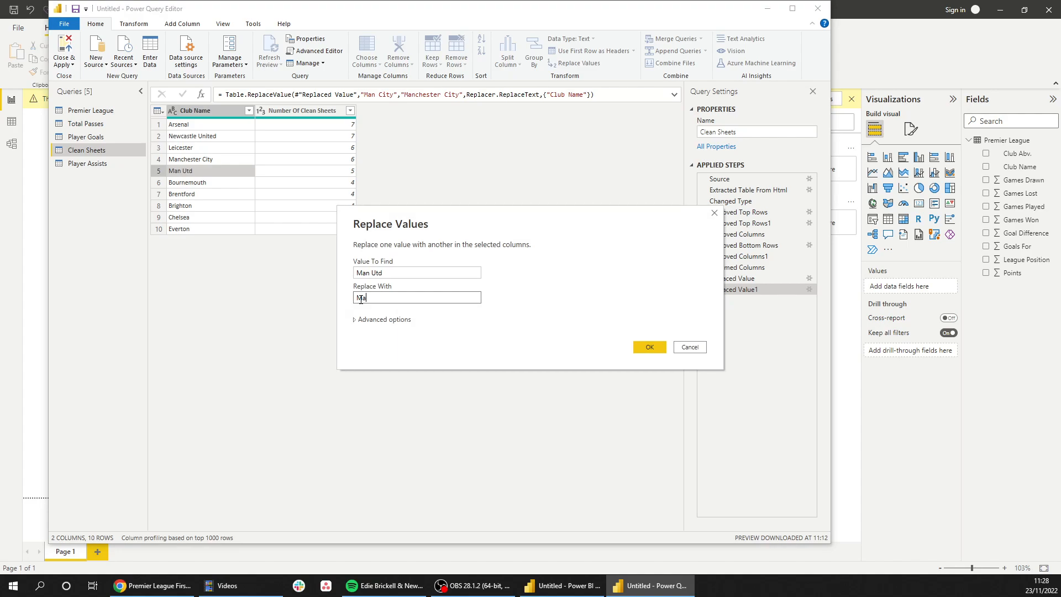
{"action": "type", "text": "Manchester United"}
{"action": "key", "text": "Return"}
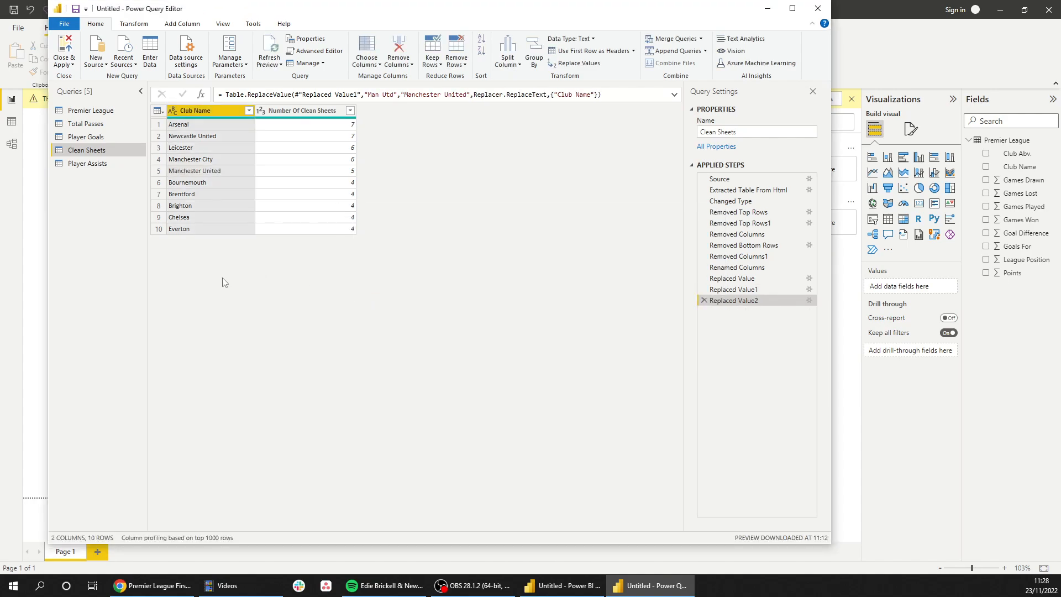
Look up Brighton's full name in the Premier League query, and replace Brighton with Brighton and Hove Albion in the Club Name column of Clean Sheets.
{"action": "left_click", "coordinate": [93, 110]}
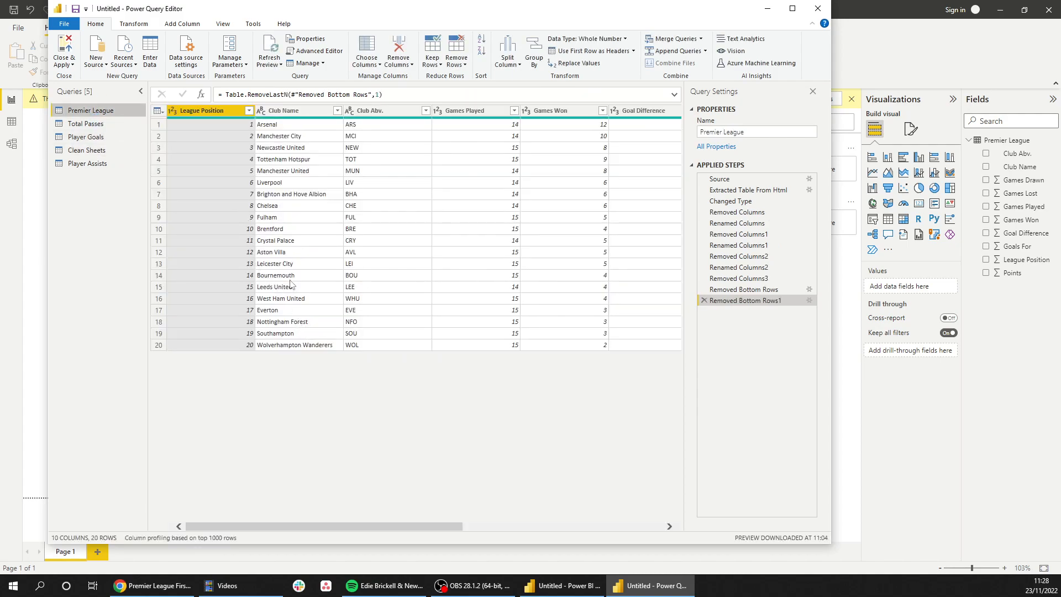
{"action": "left_click", "coordinate": [299, 194]}
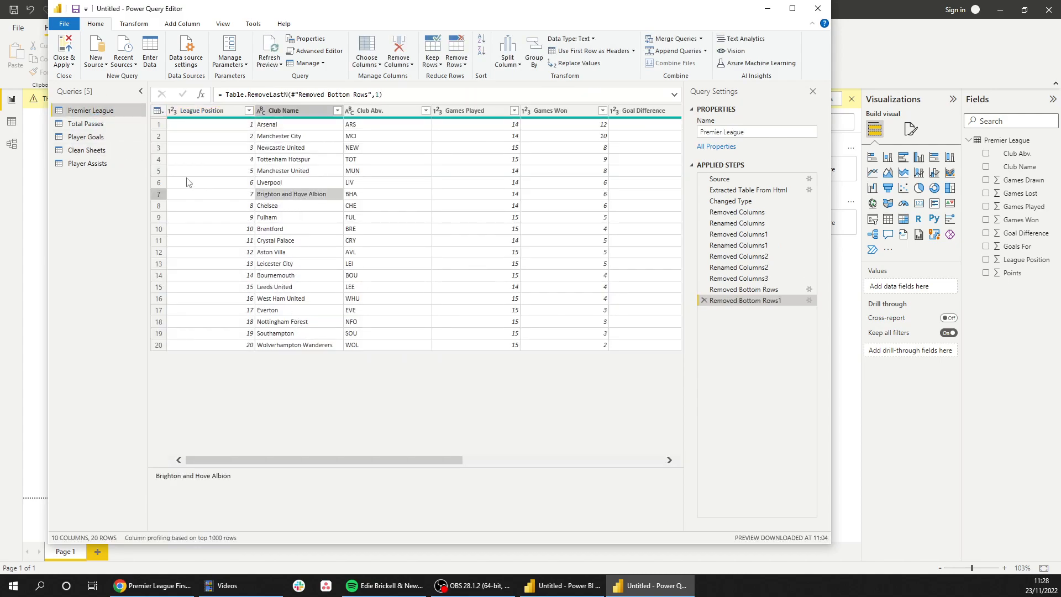
{"action": "left_click", "coordinate": [107, 164]}
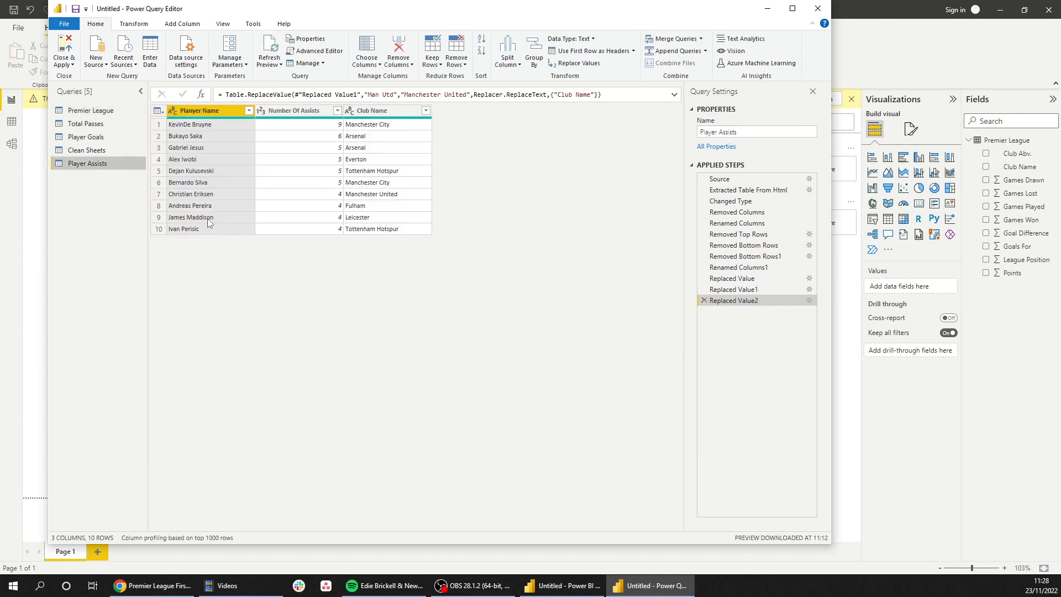
{"action": "left_click", "coordinate": [111, 148]}
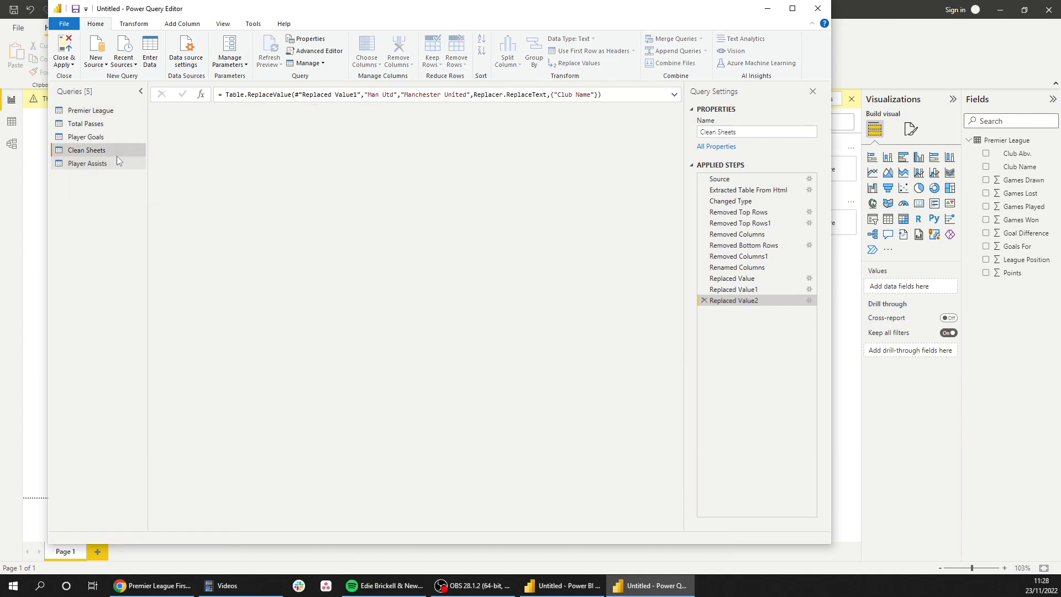
{"action": "right_click", "coordinate": [211, 206]}
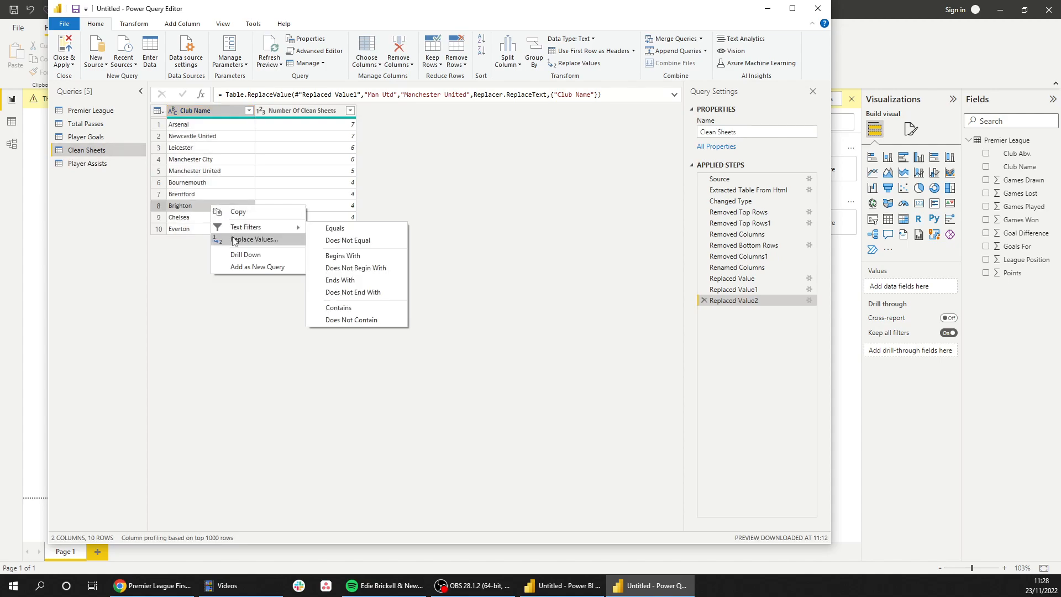
{"action": "left_click", "coordinate": [233, 241]}
{"action": "type", "text": "Brighton and Hove Albion"}
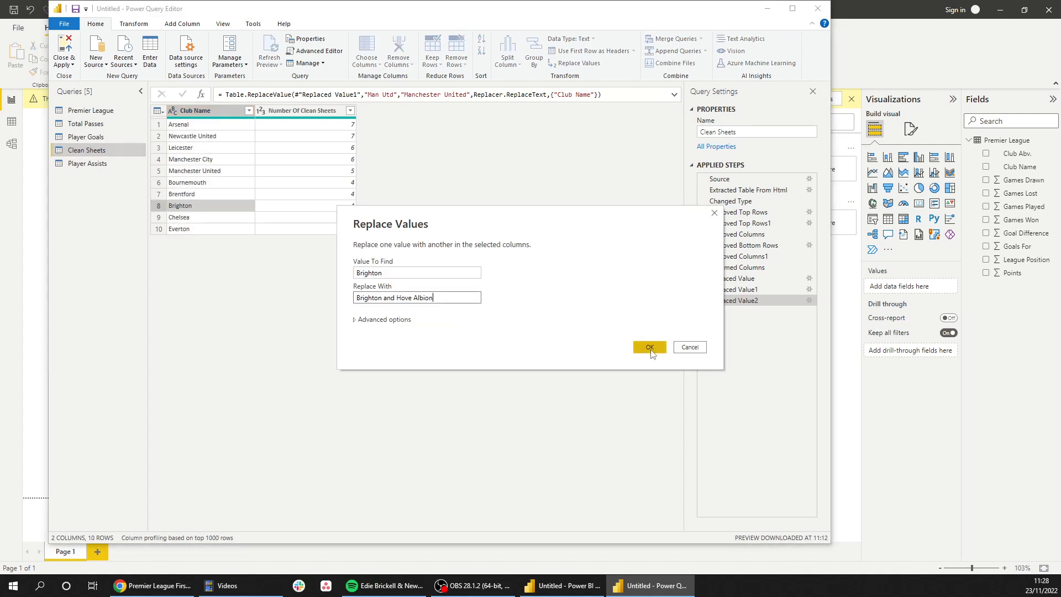
{"action": "left_click", "coordinate": [650, 350]}
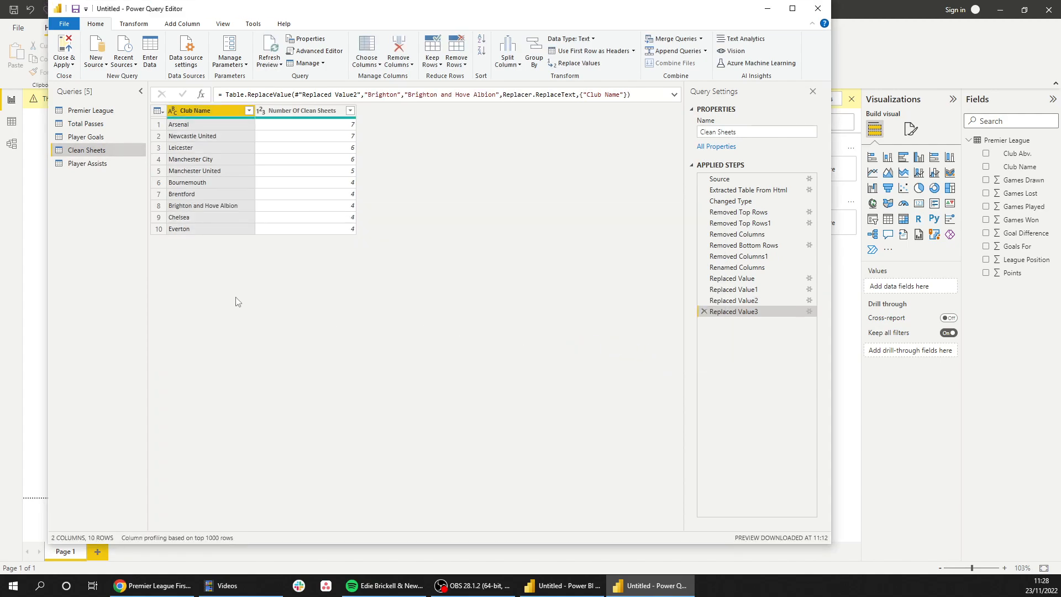
Replace Leicester with Leicester City in the Club Name column of Clean Sheets.
{"action": "right_click", "coordinate": [205, 152]}
{"action": "left_click", "coordinate": [247, 183]}
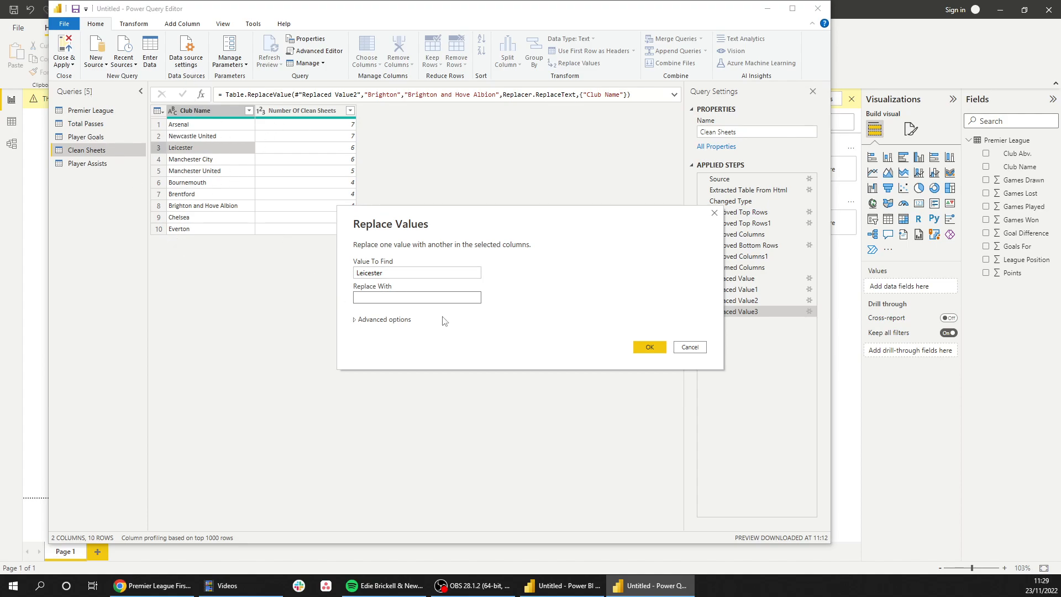
{"action": "left_click", "coordinate": [403, 272]}
{"action": "double_click", "coordinate": [401, 271]}
{"action": "key", "text": "ctrl+c"}
{"action": "left_click", "coordinate": [420, 296]}
{"action": "key", "text": "ctrl+v"}
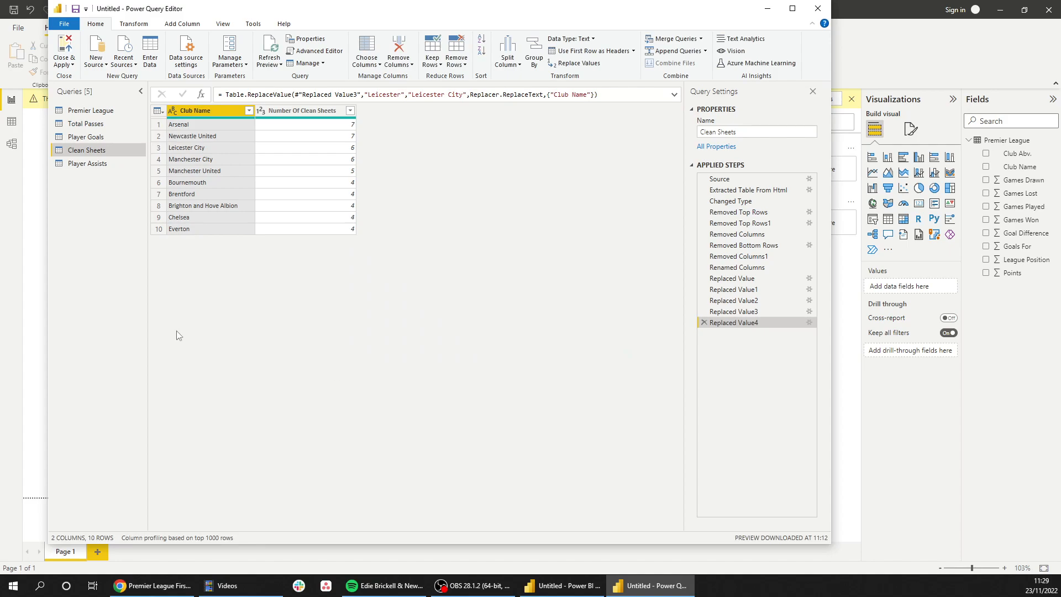
Check the Player Assists query, close the query editor and apply the pending query changes to the report.
{"action": "left_click", "coordinate": [89, 164]}
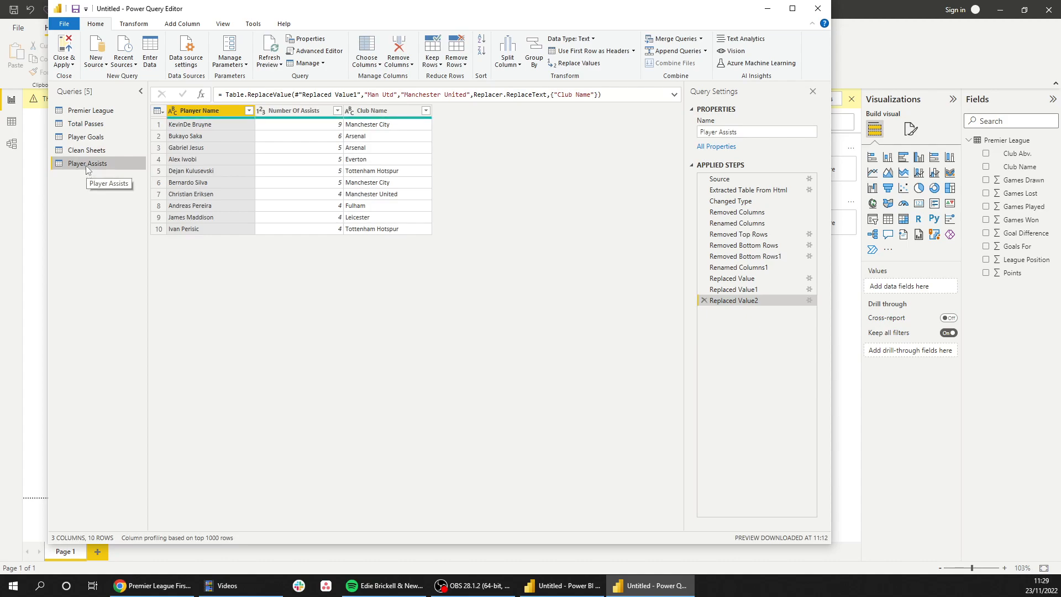
{"action": "left_click", "coordinate": [63, 49]}
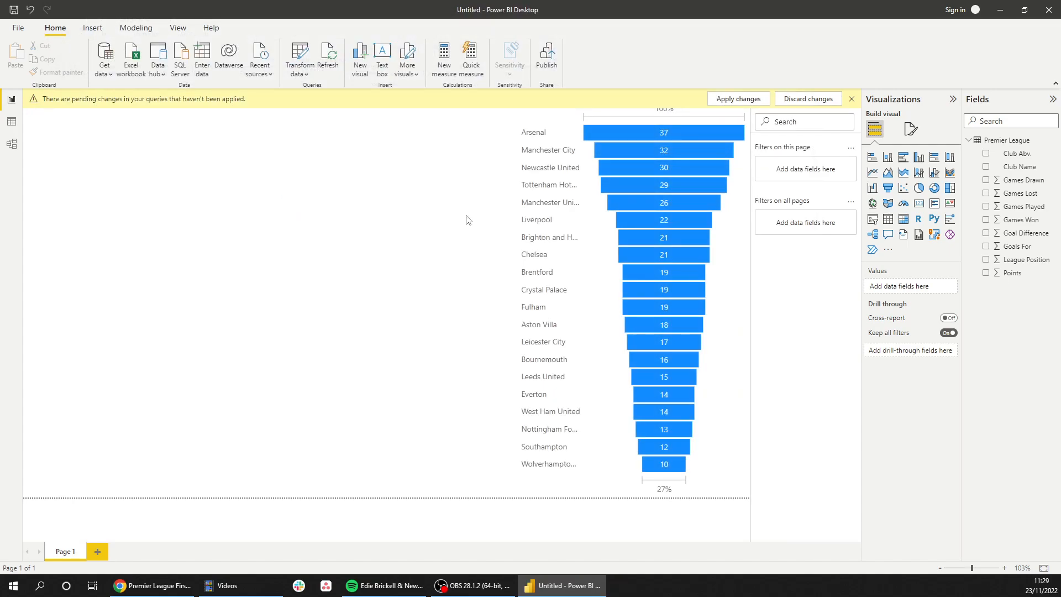
{"action": "left_click", "coordinate": [736, 102]}
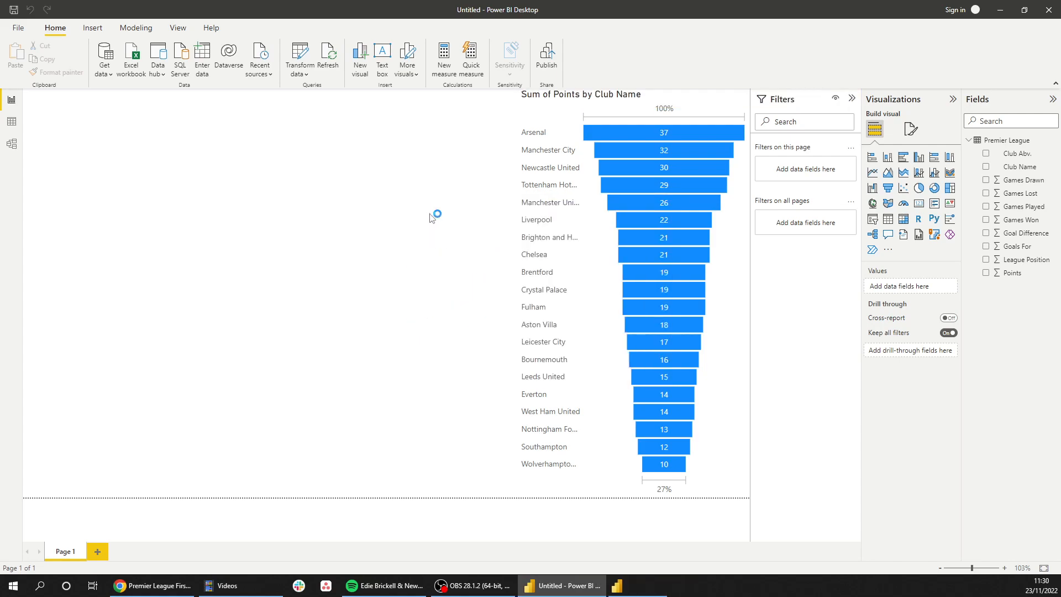
Arrange the data model by moving the Total Passes and Clean Sheets tables side by side below the relationship lines.
{"action": "left_click", "coordinate": [12, 144]}
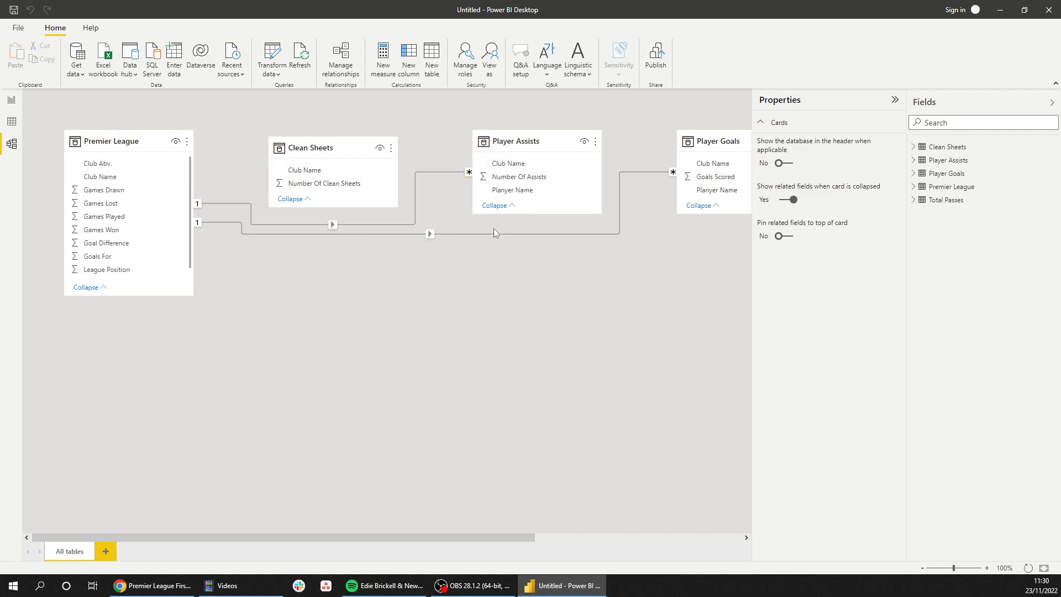
{"action": "left_click_drag", "start_coordinate": [424, 536], "coordinate": [586, 531]}
{"action": "left_click_drag", "start_coordinate": [671, 147], "coordinate": [209, 286]}
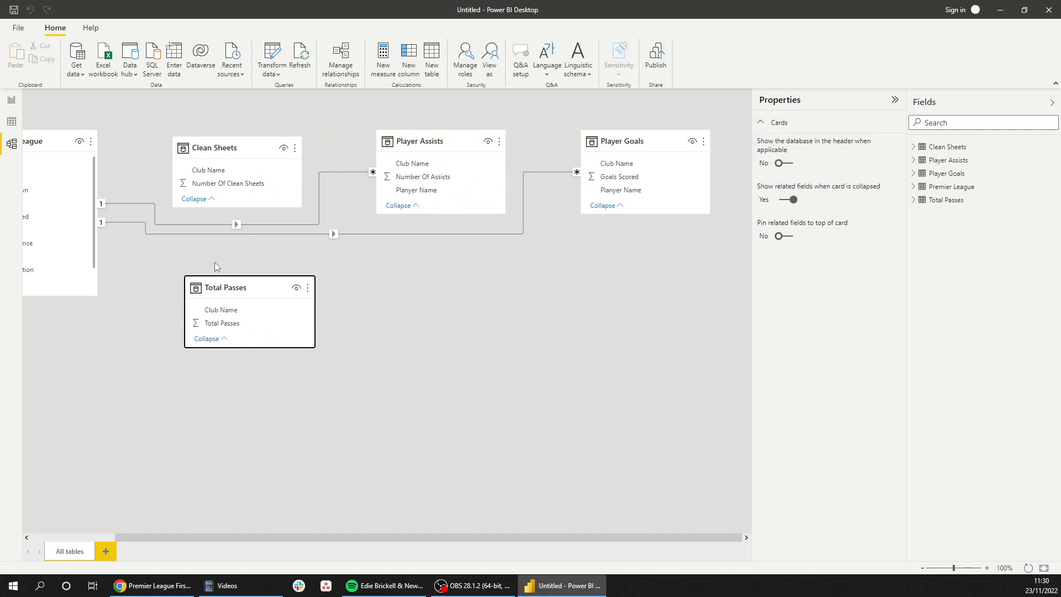
{"action": "left_click", "coordinate": [249, 155]}
{"action": "left_click_drag", "start_coordinate": [249, 156], "coordinate": [412, 299]}
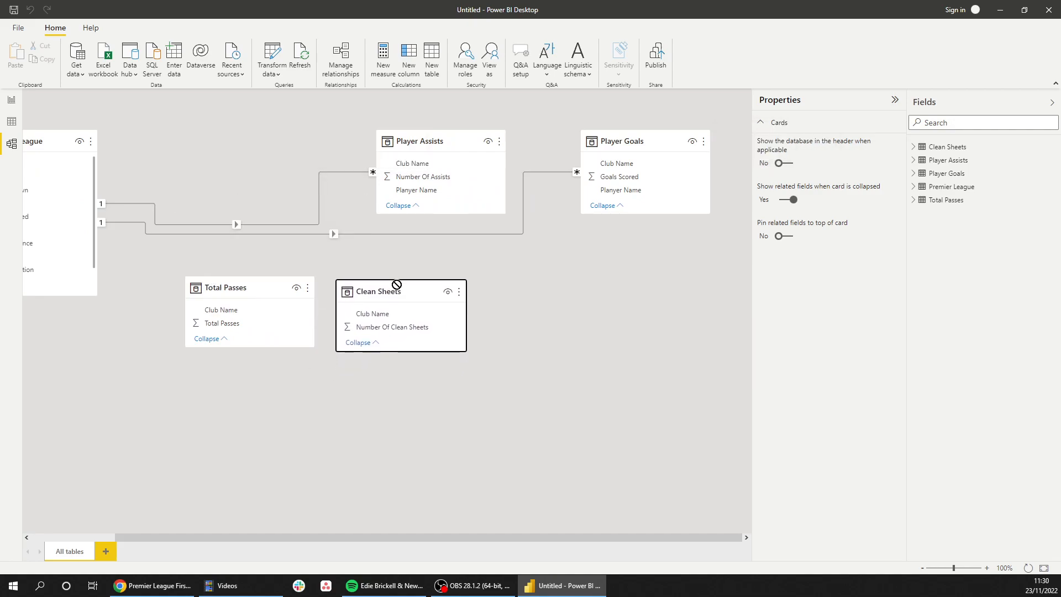
{"action": "left_click", "coordinate": [12, 120]}
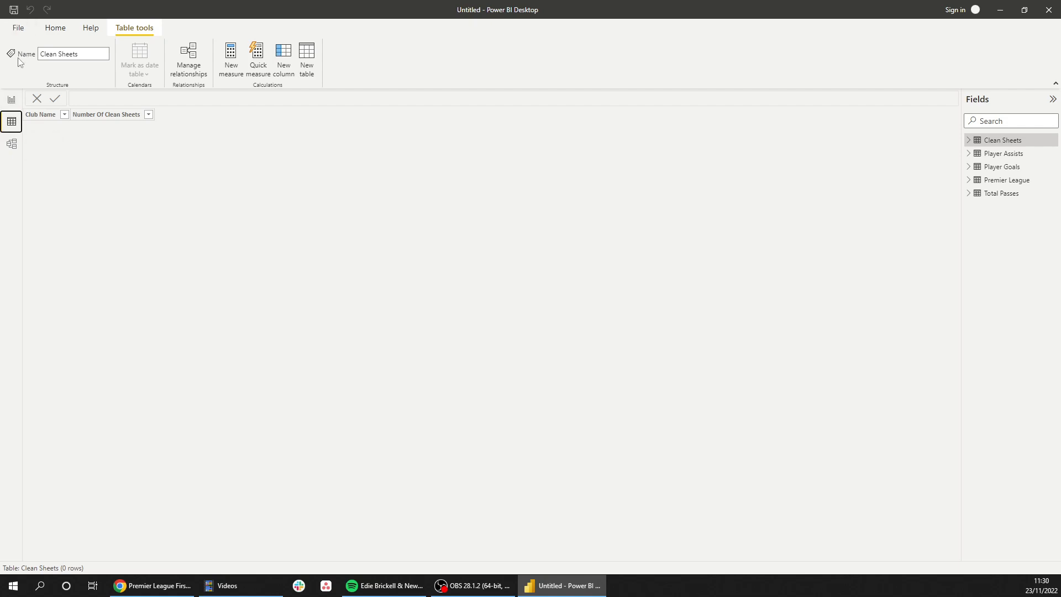
{"action": "left_click", "coordinate": [11, 144]}
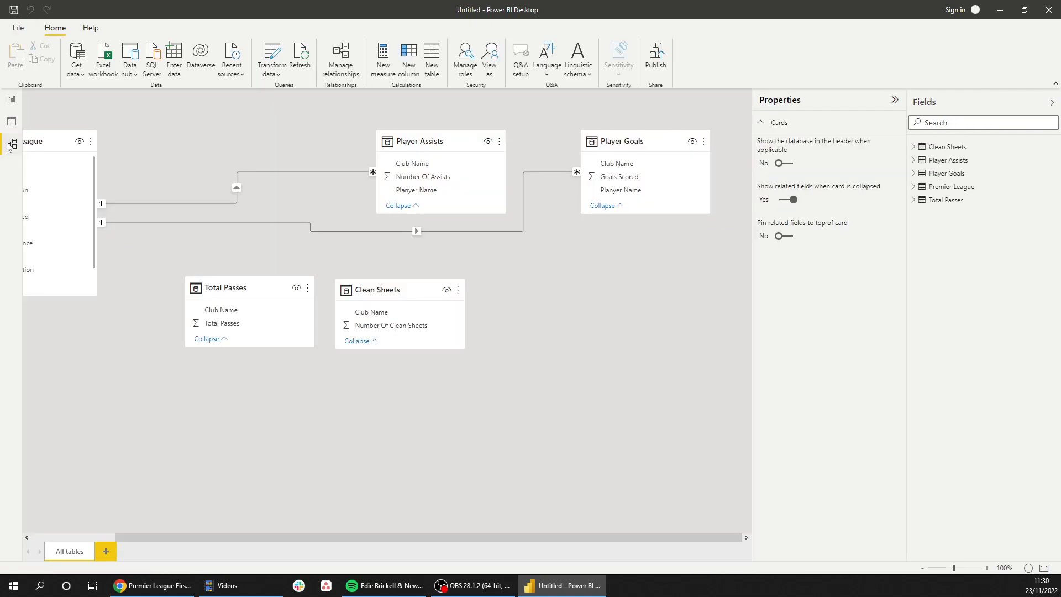
Reopen the query editor and compare the club names in Total Passes with those in Premier League.
{"action": "left_click", "coordinate": [272, 53]}
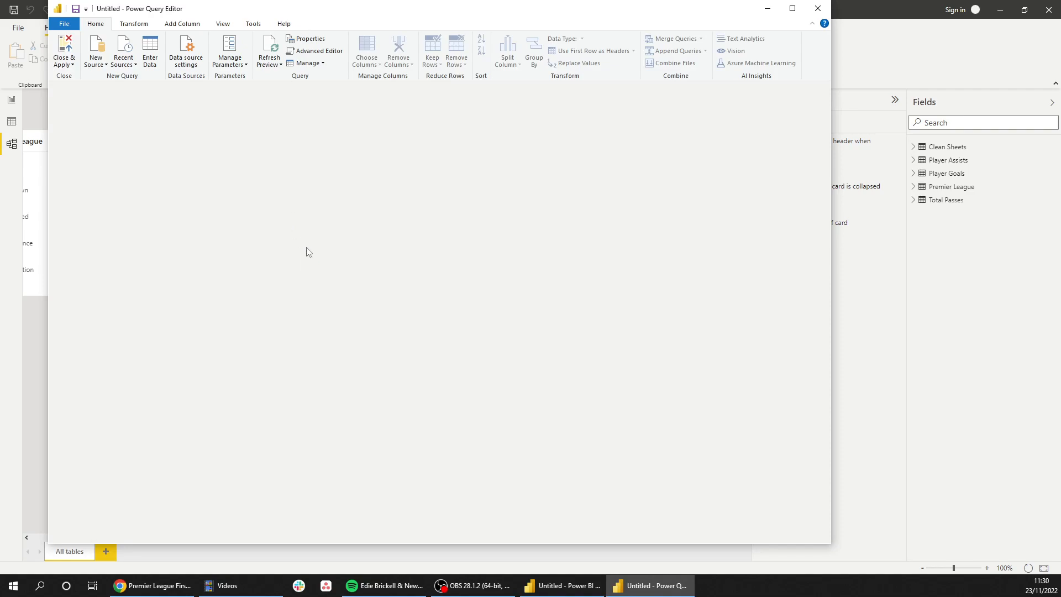
{"action": "left_click_drag", "start_coordinate": [322, 13], "coordinate": [349, 71]}
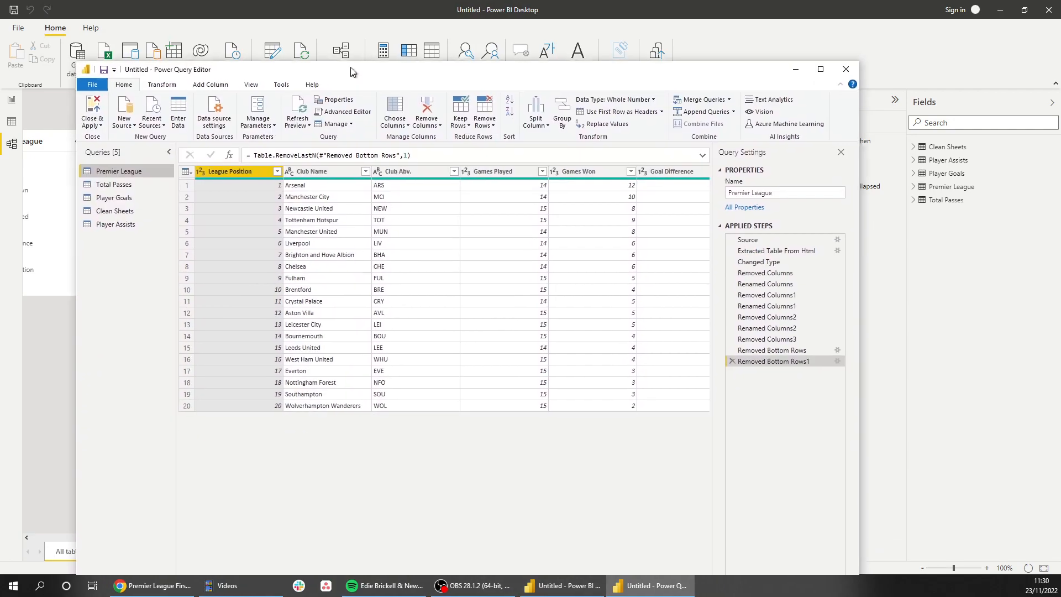
{"action": "left_click", "coordinate": [114, 181]}
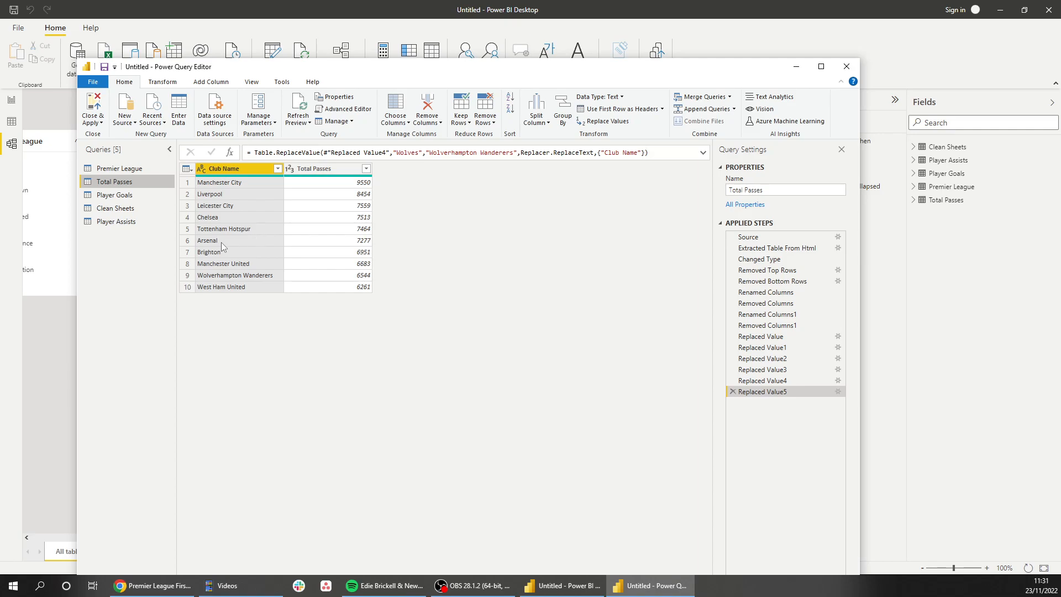
{"action": "left_click", "coordinate": [111, 170]}
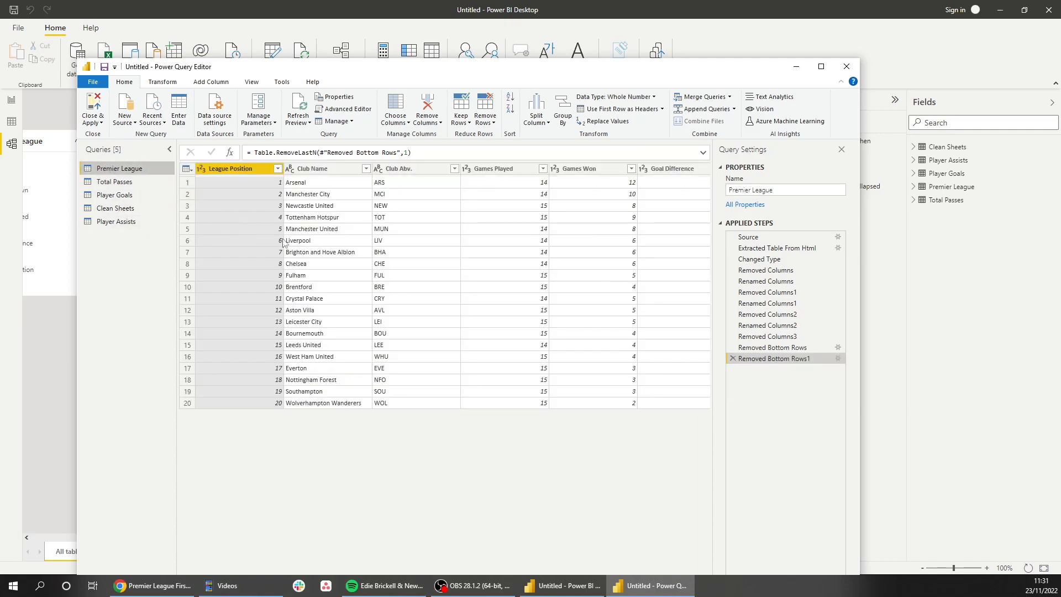
Take Brighton's full name from the Premier League query and replace Brighton with Brighton and Hove Albion in the Club Name column of Total Passes.
{"action": "left_click", "coordinate": [332, 252]}
{"action": "right_click", "coordinate": [333, 252]}
{"action": "key", "text": "Escape"}
{"action": "left_click", "coordinate": [111, 183]}
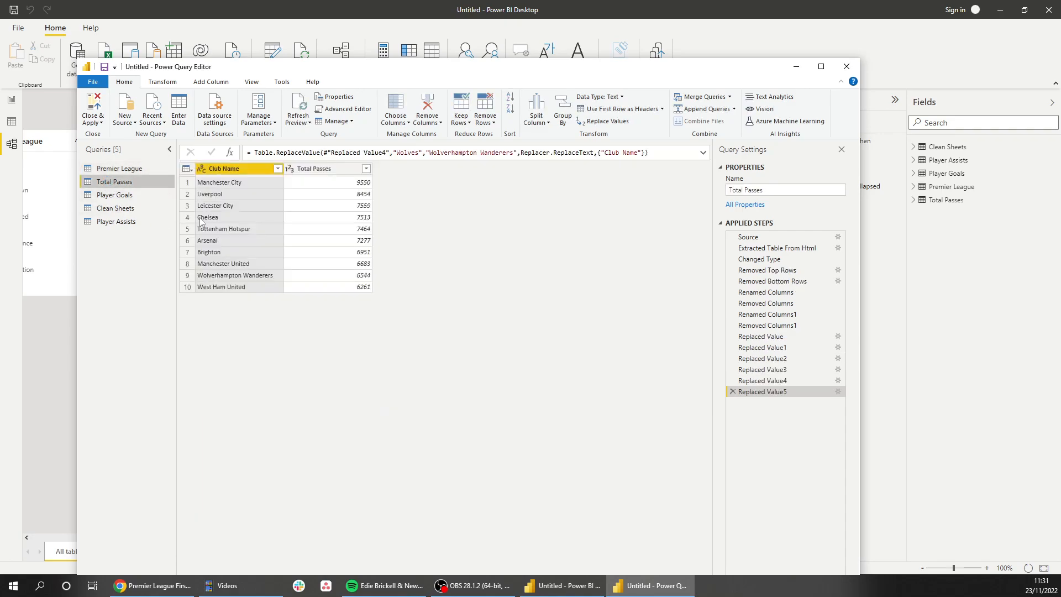
{"action": "right_click", "coordinate": [226, 253]}
{"action": "left_click", "coordinate": [258, 289]}
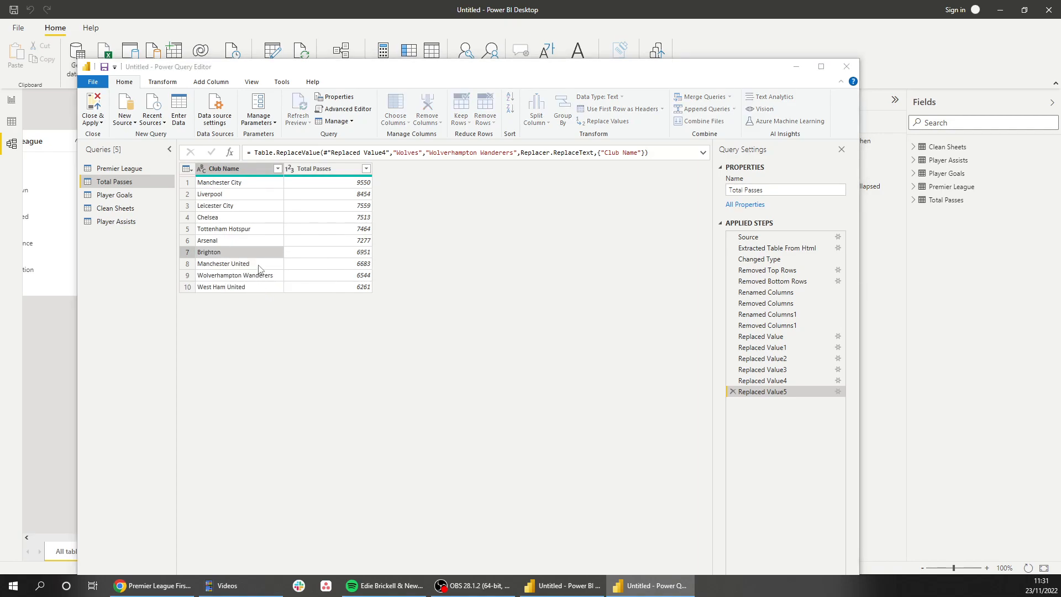
{"action": "type", "text": "Brighton and Hove Albion"}
{"action": "left_click", "coordinate": [650, 346]}
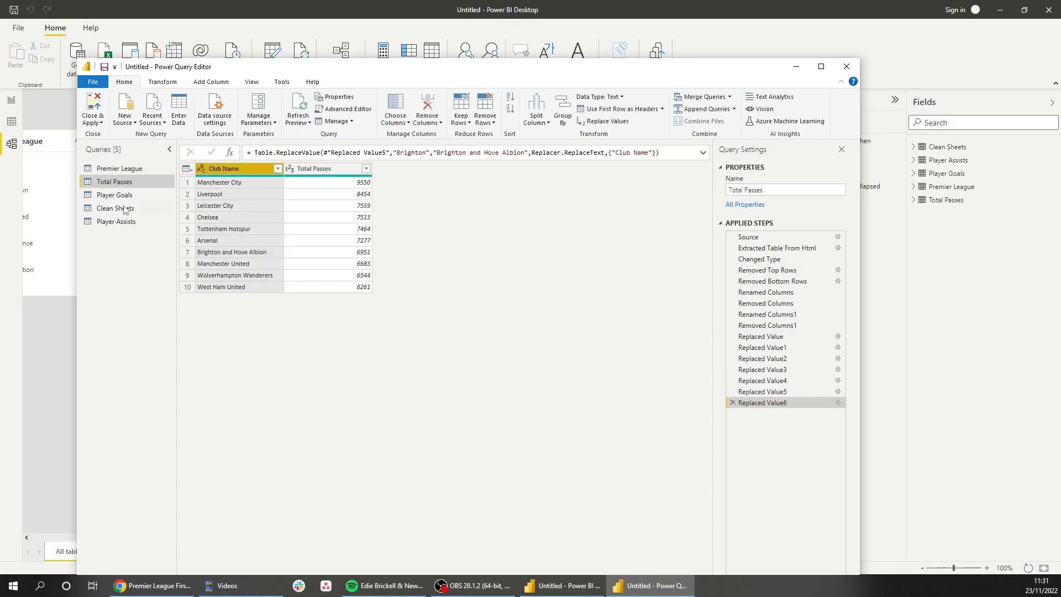
Check the club names in Clean Sheets, Player Assists, Player Goals and Total Passes against the Premier League query.
{"action": "left_click_drag", "start_coordinate": [279, 67], "coordinate": [327, 105]}
{"action": "left_click", "coordinate": [184, 258]}
{"action": "left_click", "coordinate": [184, 247]}
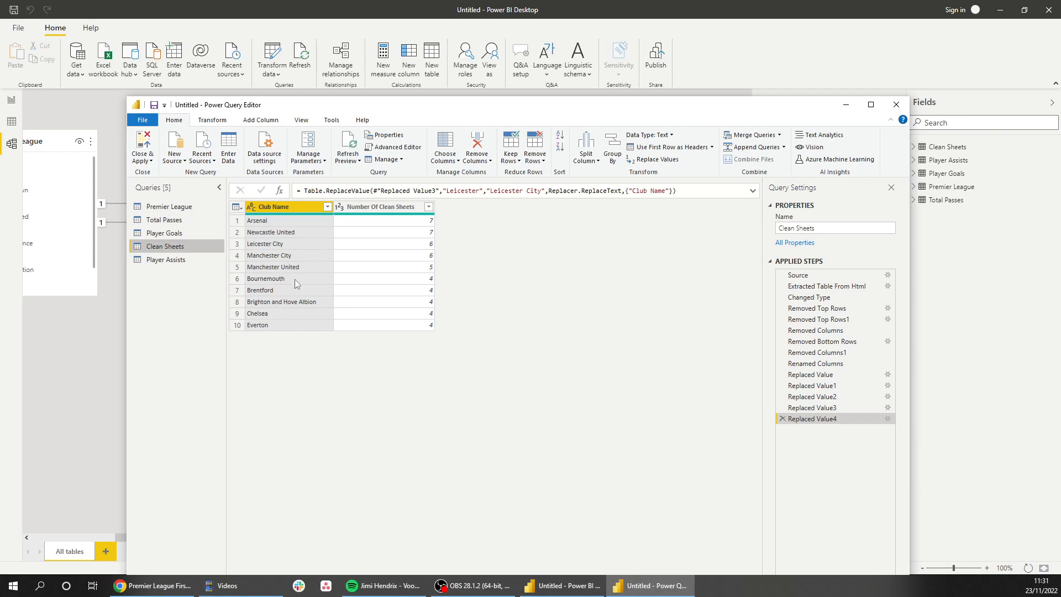
{"action": "left_click", "coordinate": [191, 211]}
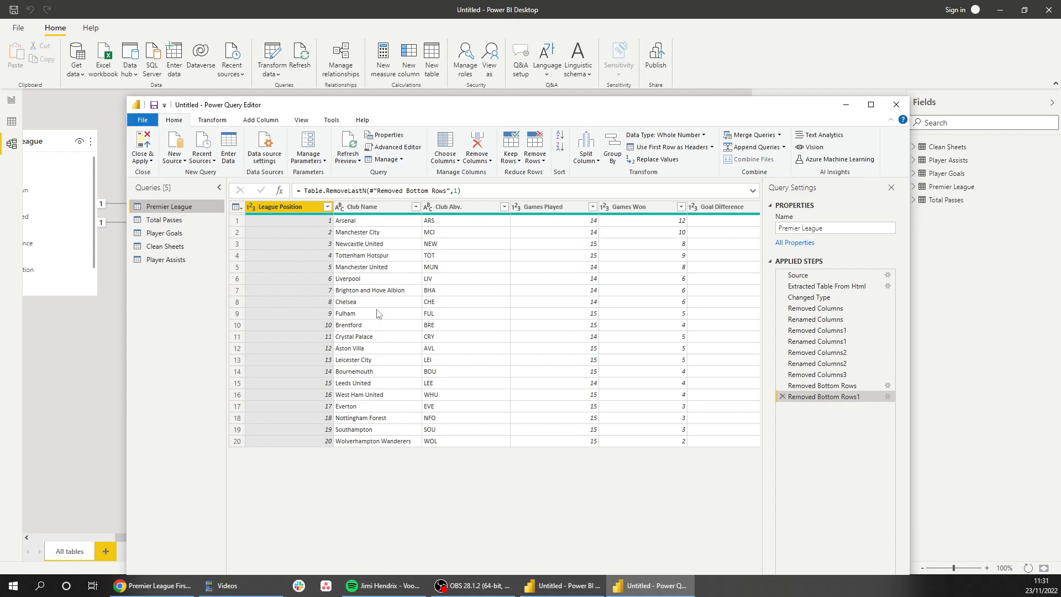
{"action": "left_click", "coordinate": [166, 260]}
{"action": "left_click_drag", "start_coordinate": [301, 109], "coordinate": [321, 189]}
{"action": "left_click", "coordinate": [204, 312]}
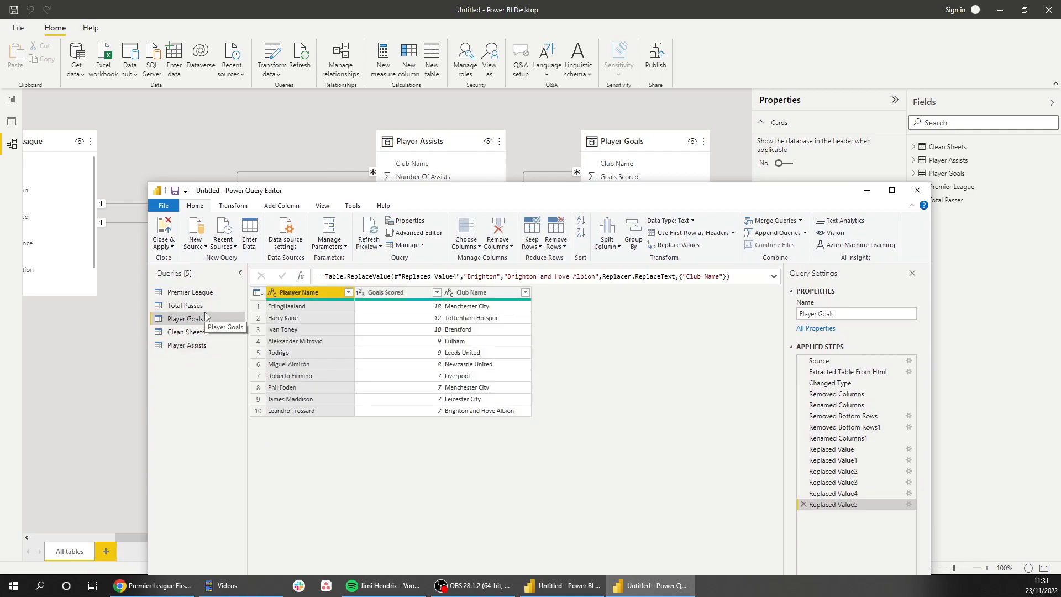
{"action": "left_click", "coordinate": [194, 307]}
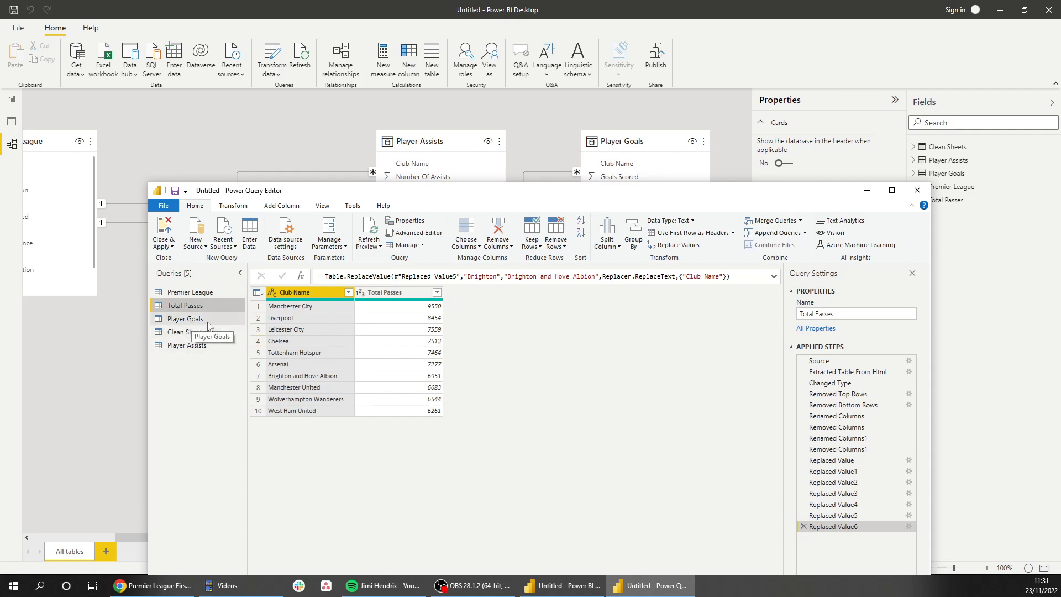
{"action": "left_click_drag", "start_coordinate": [293, 190], "coordinate": [289, 217]}
{"action": "left_click", "coordinate": [183, 359]}
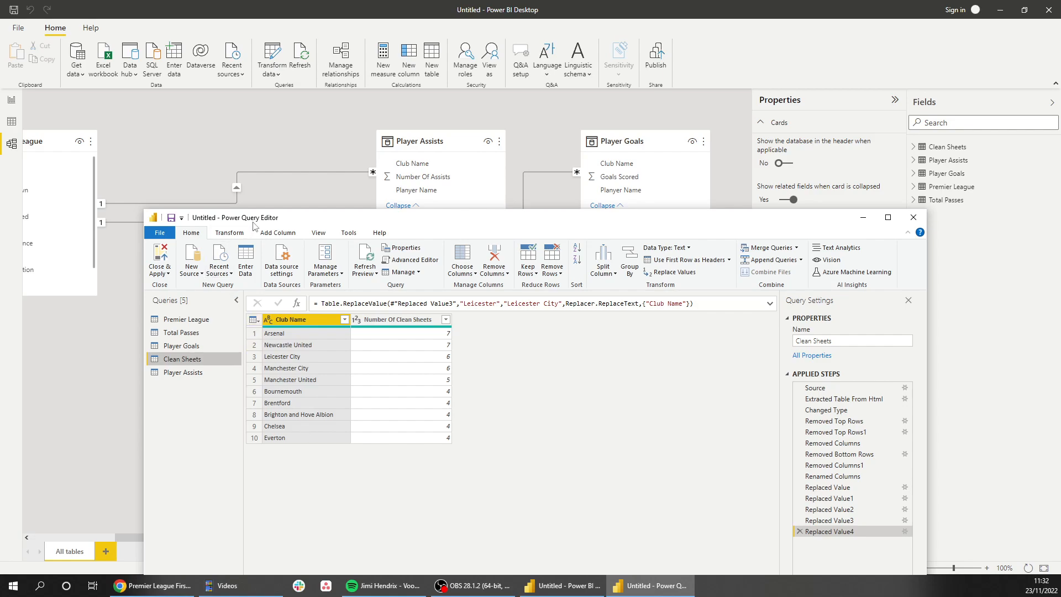
{"action": "left_click", "coordinate": [191, 322]}
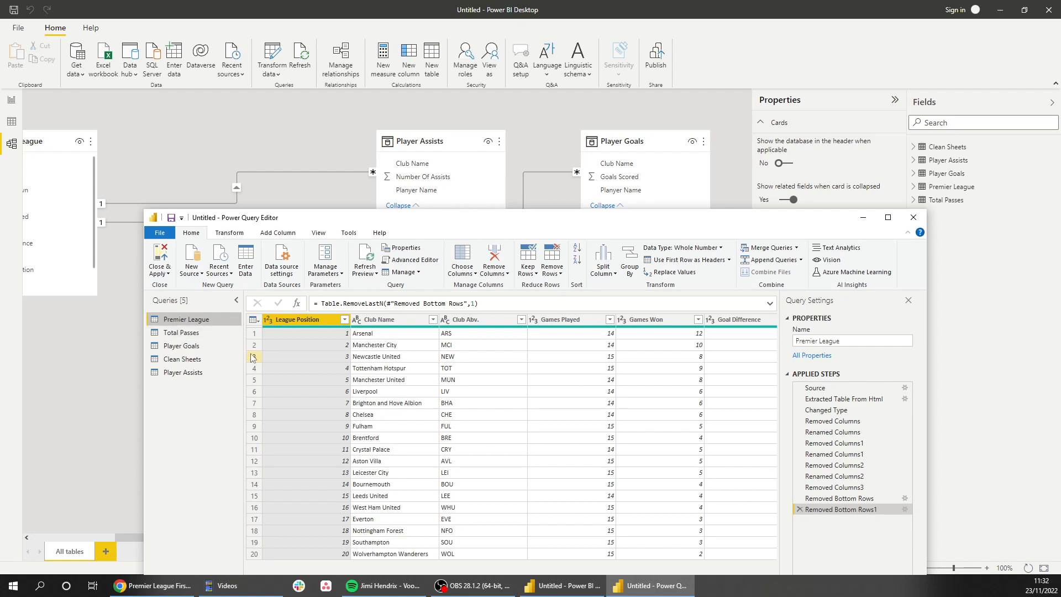
Close the query editor with its changes applied, and relate Premier League's Club Name to Club Name in Total Passes and Clean Sheets.
{"action": "left_click", "coordinate": [160, 260]}
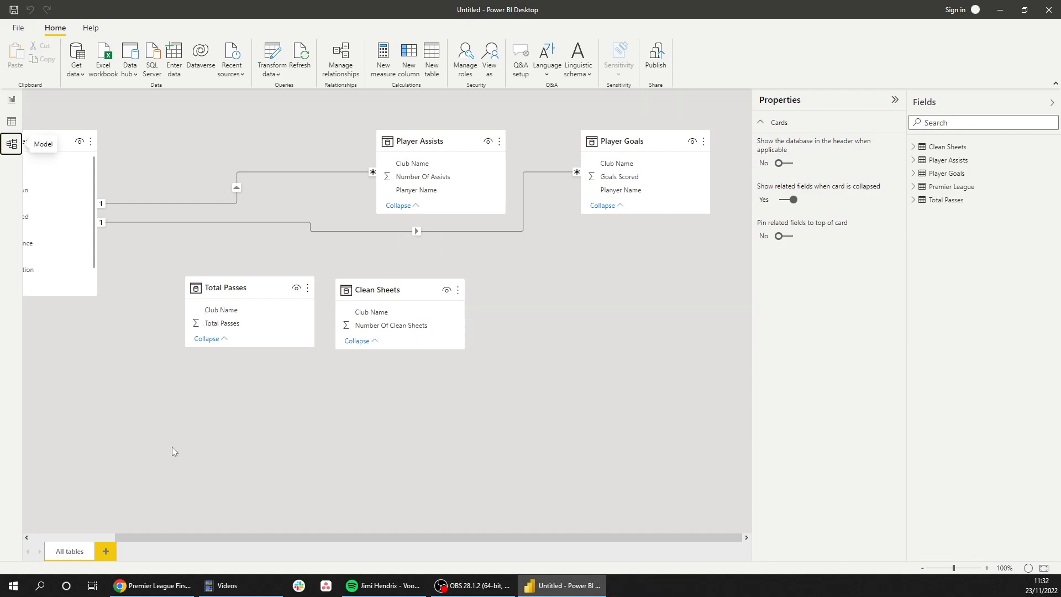
{"action": "left_click_drag", "start_coordinate": [117, 538], "coordinate": [30, 538]}
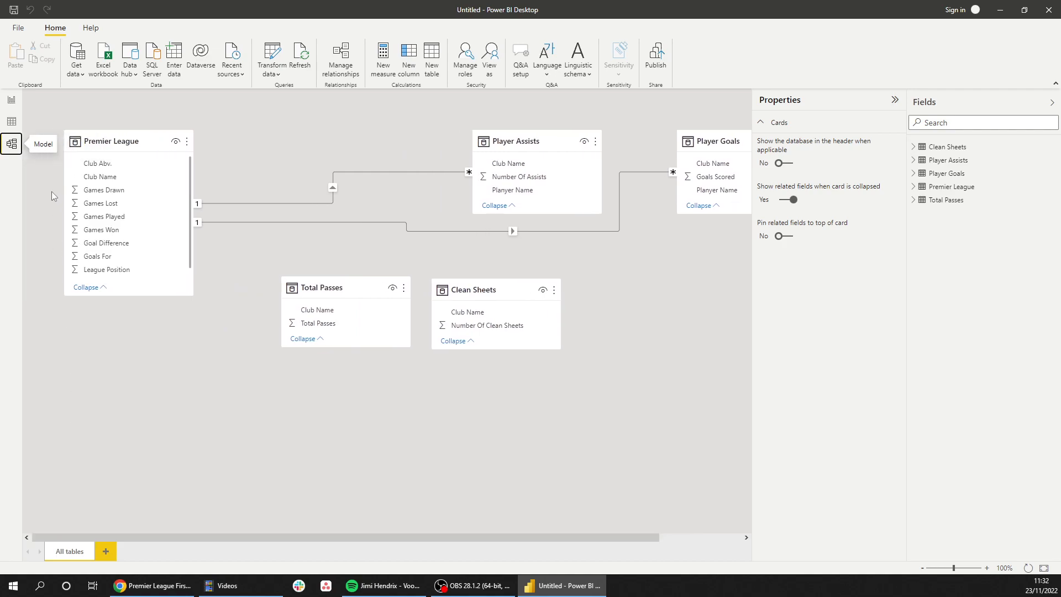
{"action": "left_click_drag", "start_coordinate": [94, 177], "coordinate": [316, 311]}
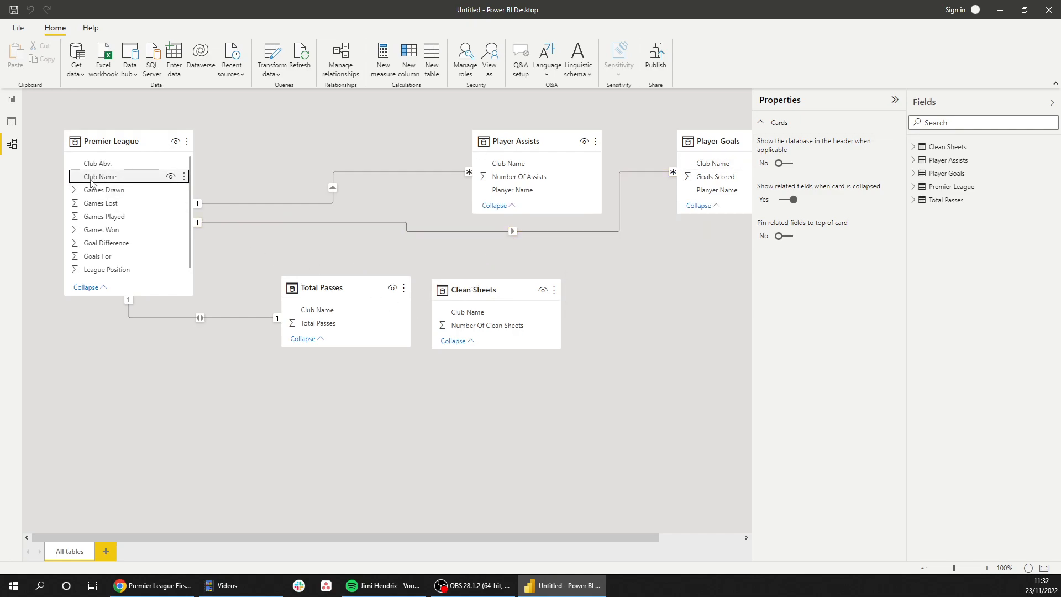
{"action": "left_click_drag", "start_coordinate": [93, 183], "coordinate": [483, 315]}
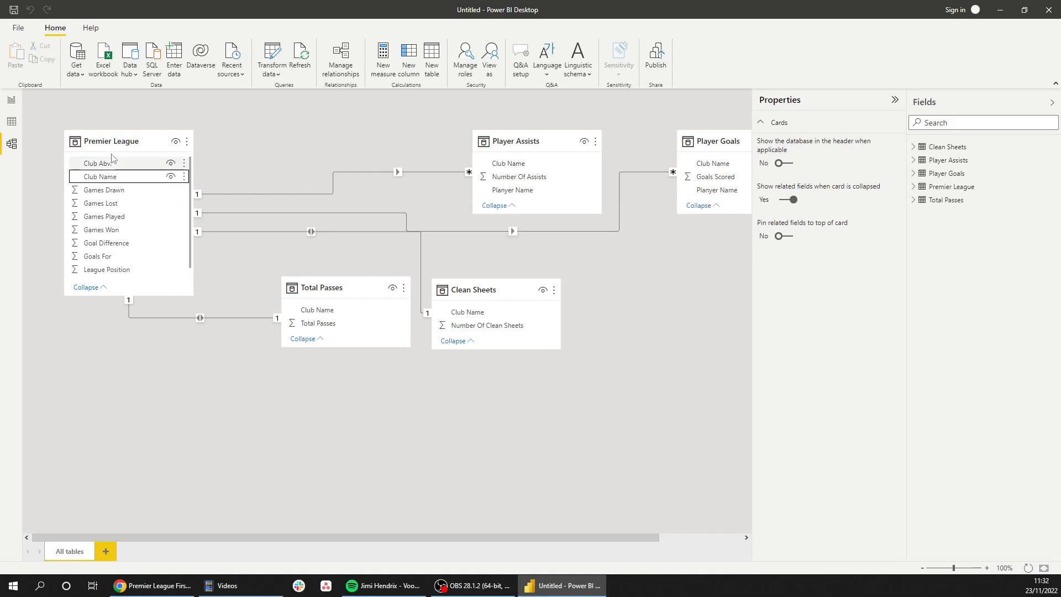
Add a slicer for Premier League's Club Name to the report page, reduced to the lower half of the page.
{"action": "left_click", "coordinate": [11, 99]}
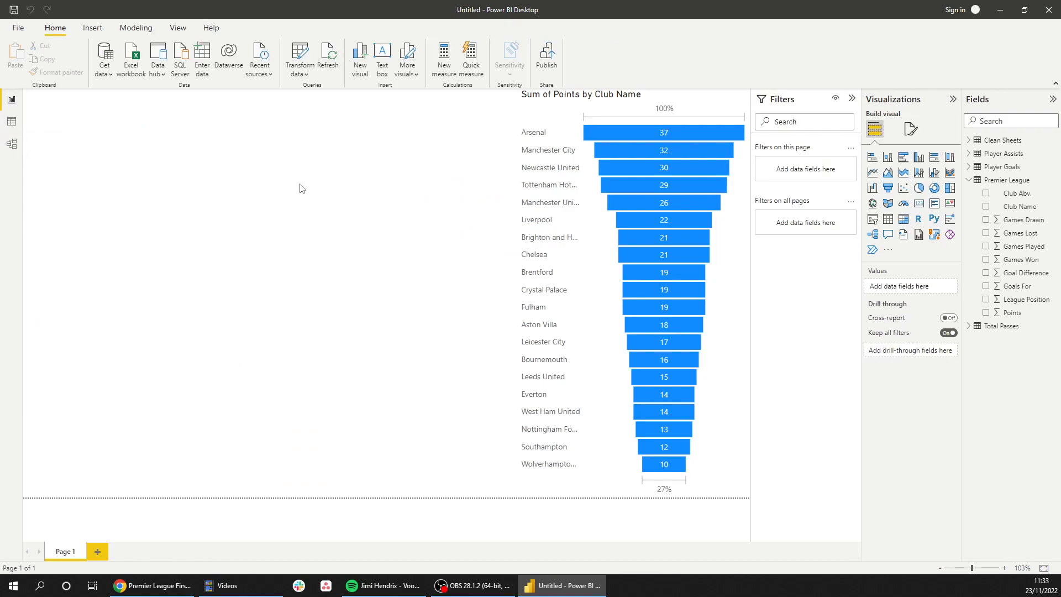
{"action": "left_click", "coordinate": [872, 219]}
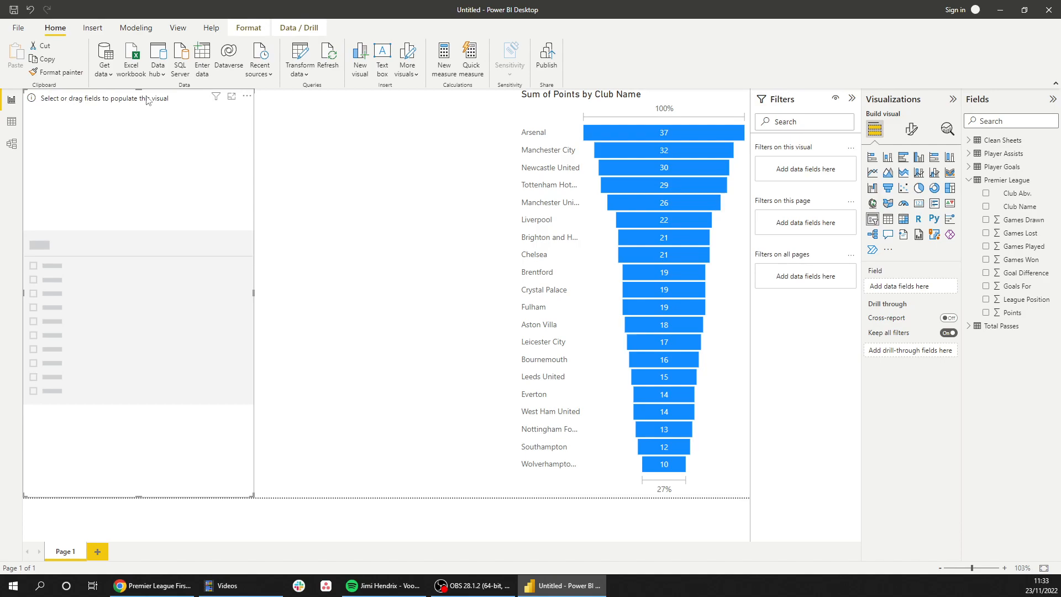
{"action": "left_click_drag", "start_coordinate": [148, 100], "coordinate": [155, 317]}
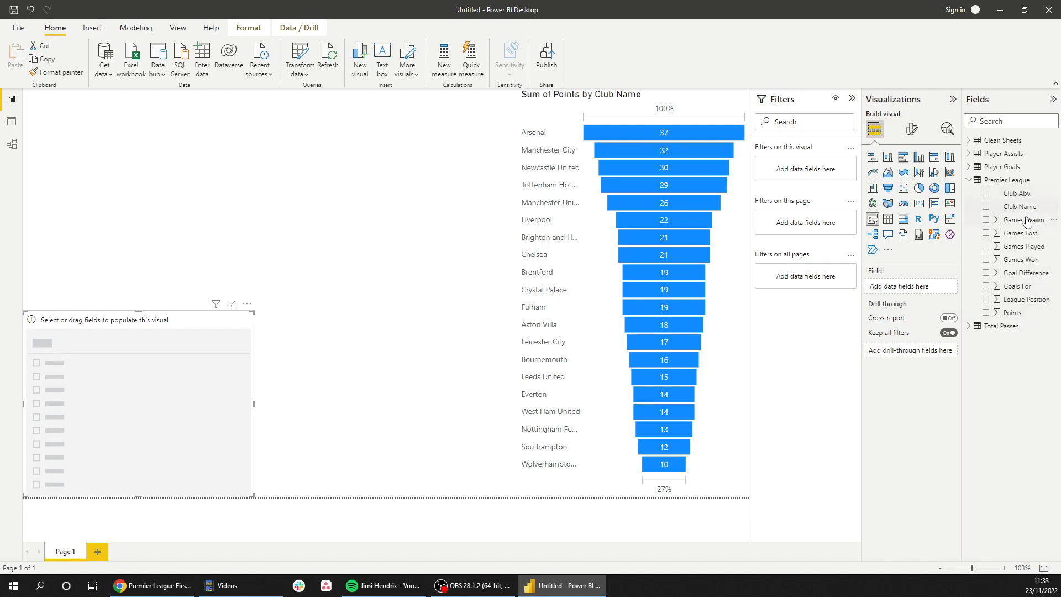
{"action": "left_click_drag", "start_coordinate": [980, 238], "coordinate": [917, 285]}
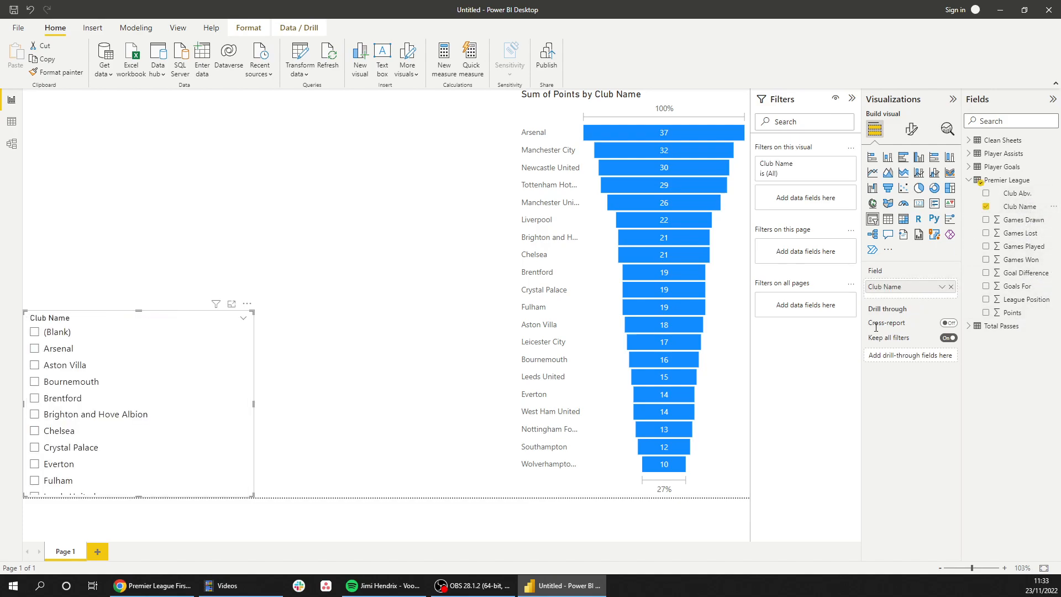
{"action": "left_click", "coordinate": [365, 218]}
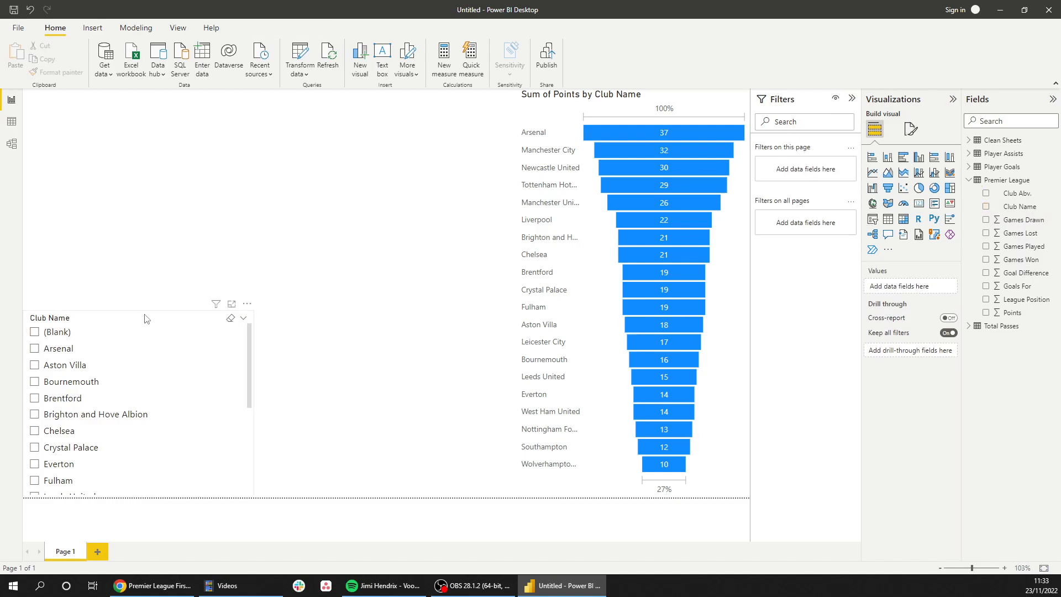
Change the Club Name slicer to a dropdown and shrink it to a narrow strip along the page's lower edge.
{"action": "left_click", "coordinate": [145, 319]}
{"action": "left_click_drag", "start_coordinate": [145, 319], "coordinate": [138, 354]}
{"action": "left_click", "coordinate": [243, 352]}
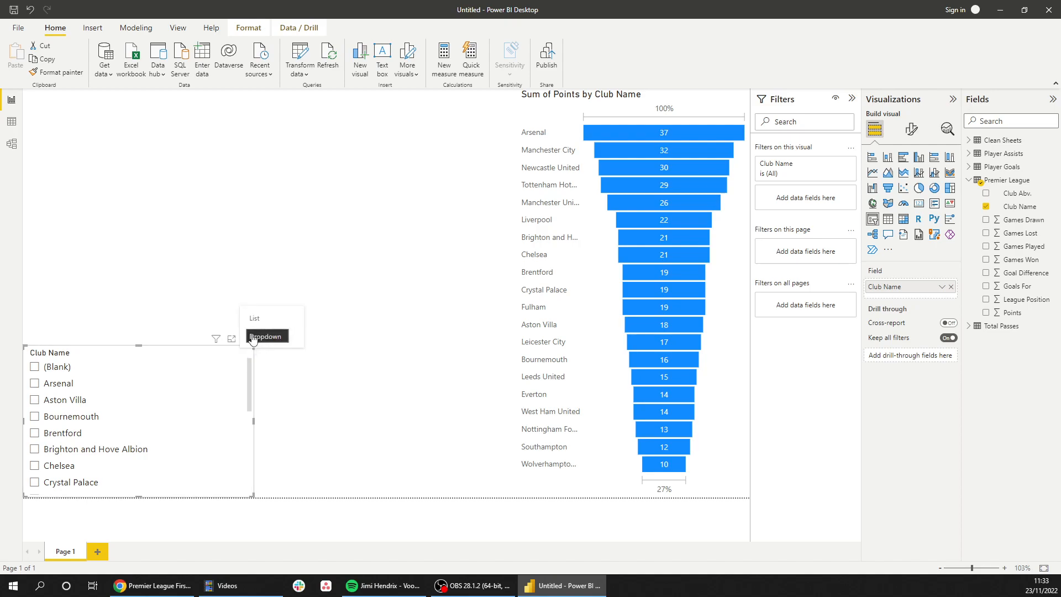
{"action": "left_click", "coordinate": [253, 338]}
{"action": "left_click_drag", "start_coordinate": [144, 359], "coordinate": [147, 462]}
{"action": "left_click", "coordinate": [161, 371]}
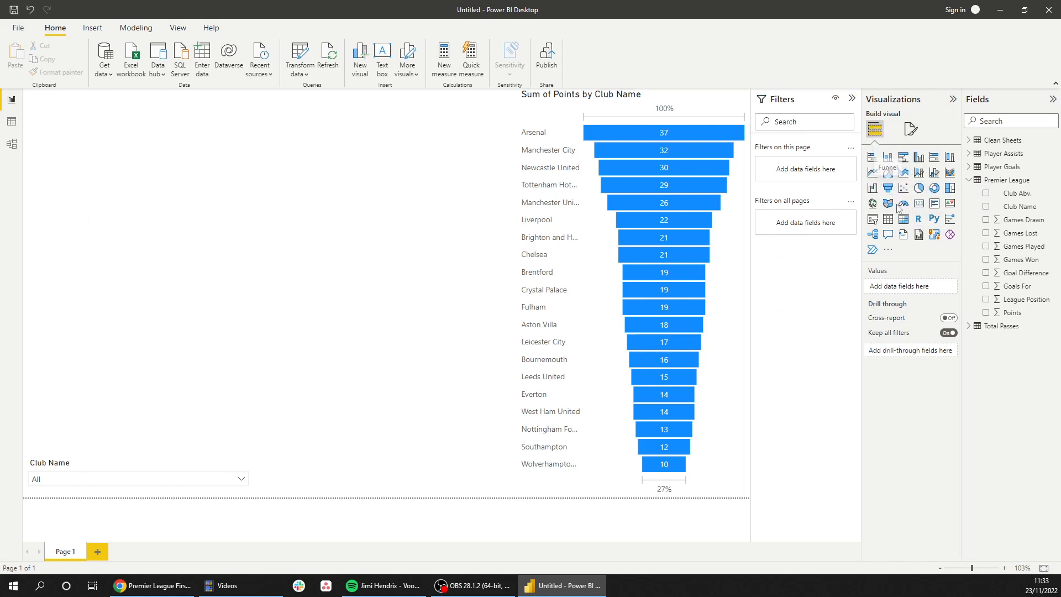
Create a donut chart of Number Of Assists by Planyer Name from Player Assists, sized to fit the page's upper-left area with a readable legend.
{"action": "left_click", "coordinate": [933, 188]}
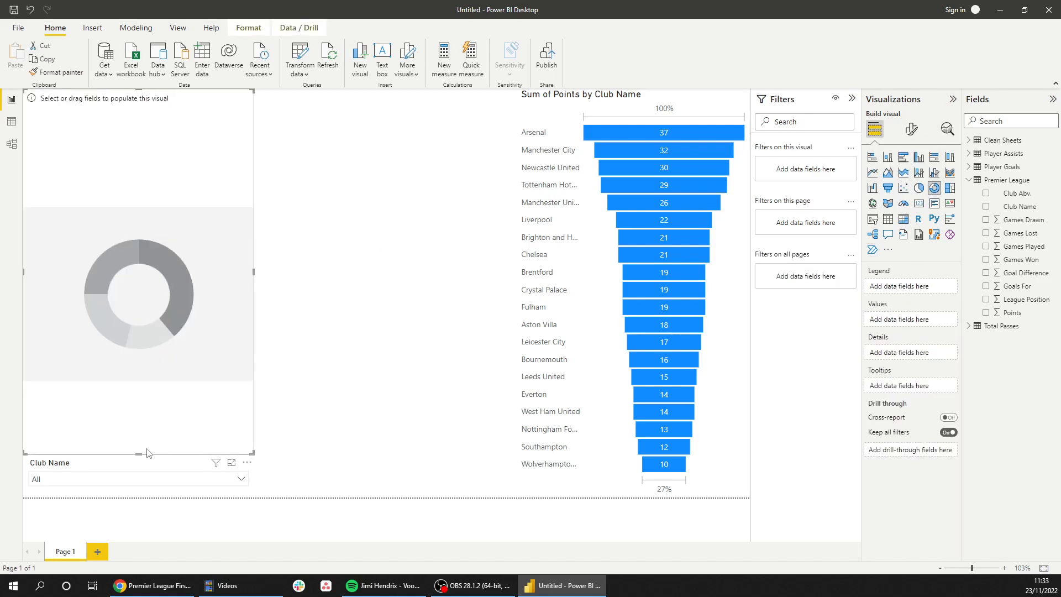
{"action": "left_click_drag", "start_coordinate": [139, 453], "coordinate": [147, 259]}
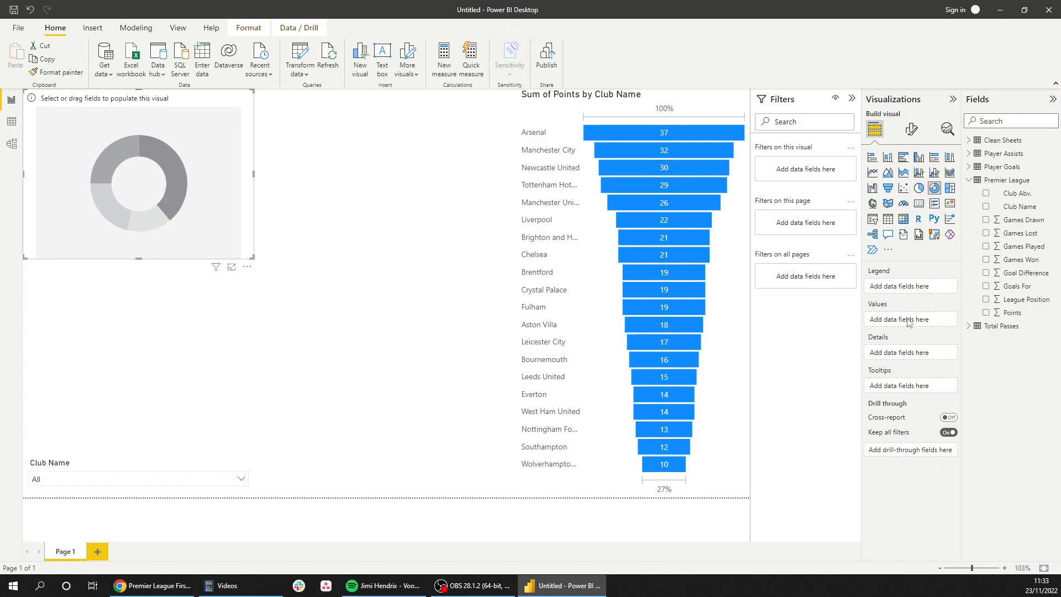
{"action": "left_click", "coordinate": [970, 154]}
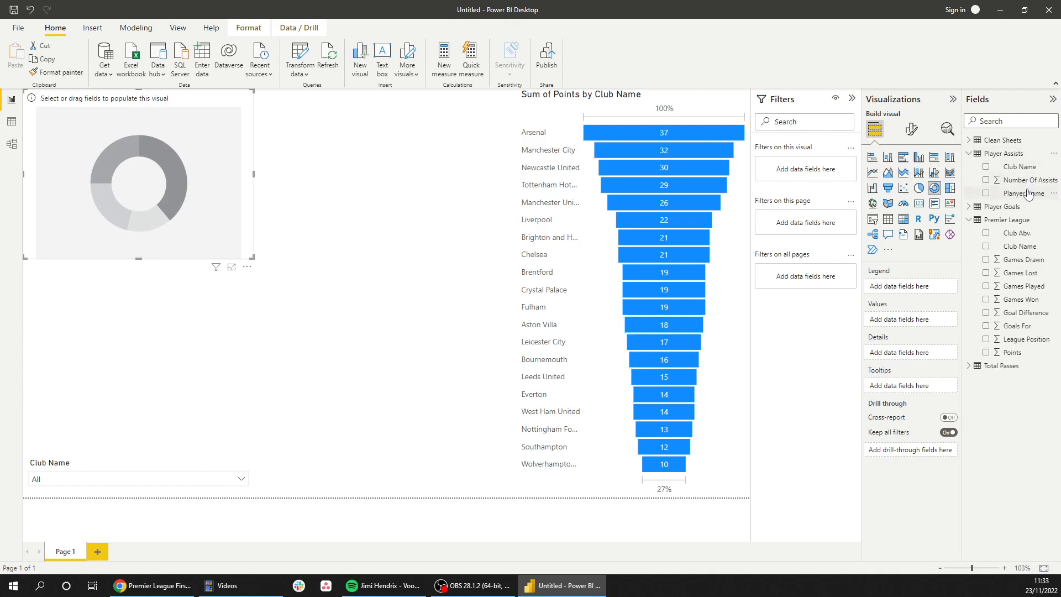
{"action": "left_click_drag", "start_coordinate": [1024, 193], "coordinate": [935, 286]}
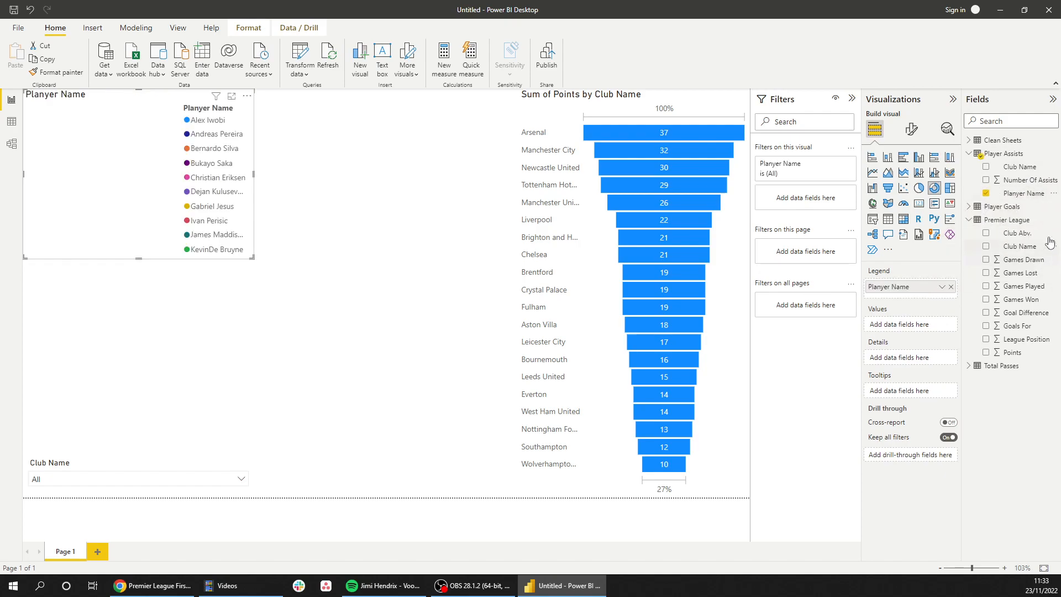
{"action": "left_click_drag", "start_coordinate": [1028, 180], "coordinate": [915, 330]}
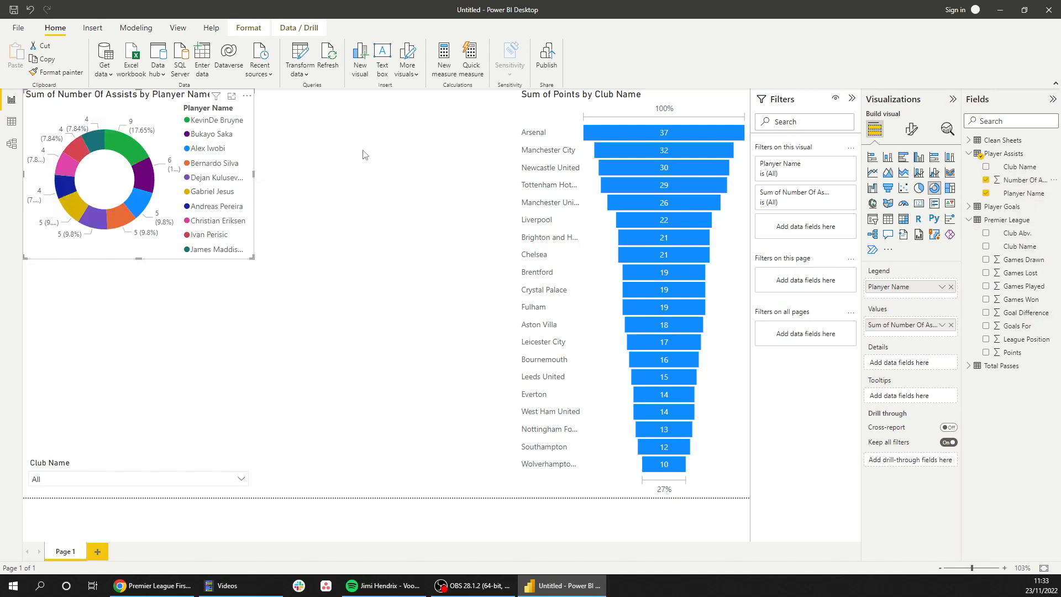
{"action": "mouse_move", "coordinate": [299, 179]}
{"action": "left_mouse_down"}
{"action": "mouse_move", "coordinate": [359, 173]}
{"action": "mouse_move", "coordinate": [299, 194]}
{"action": "left_mouse_up"}
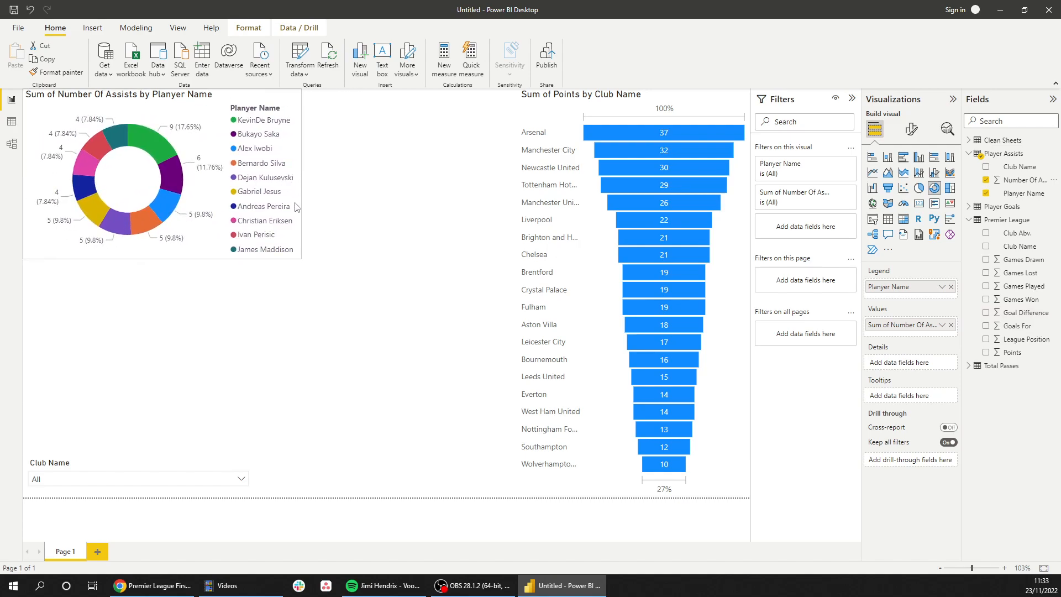
Test the Club Name slicer by filtering the visuals to Aston Villa and to Manchester City, clearing each selection.
{"action": "left_click", "coordinate": [241, 481]}
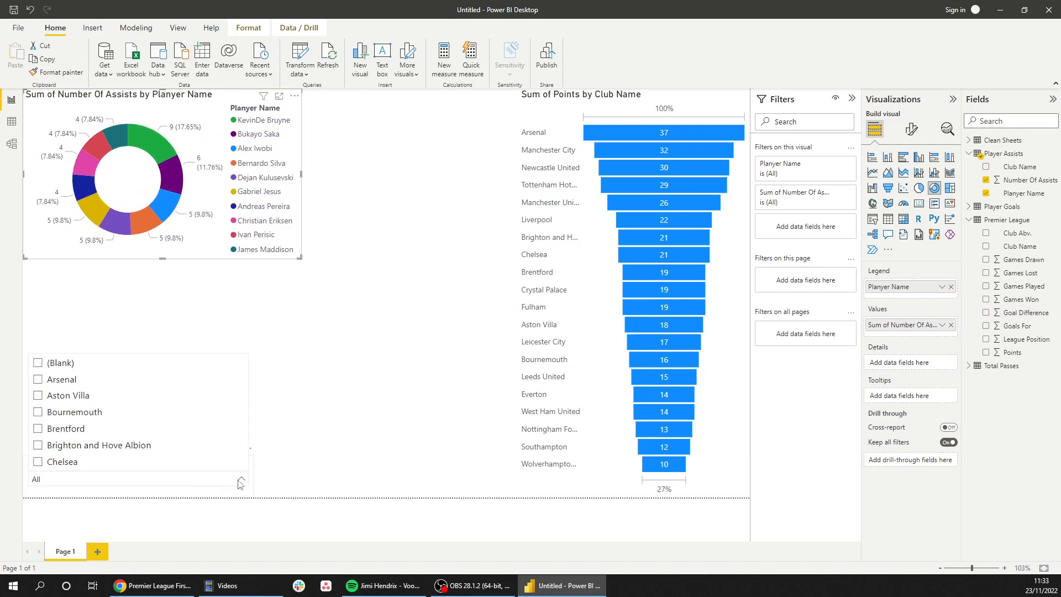
{"action": "left_click", "coordinate": [39, 396]}
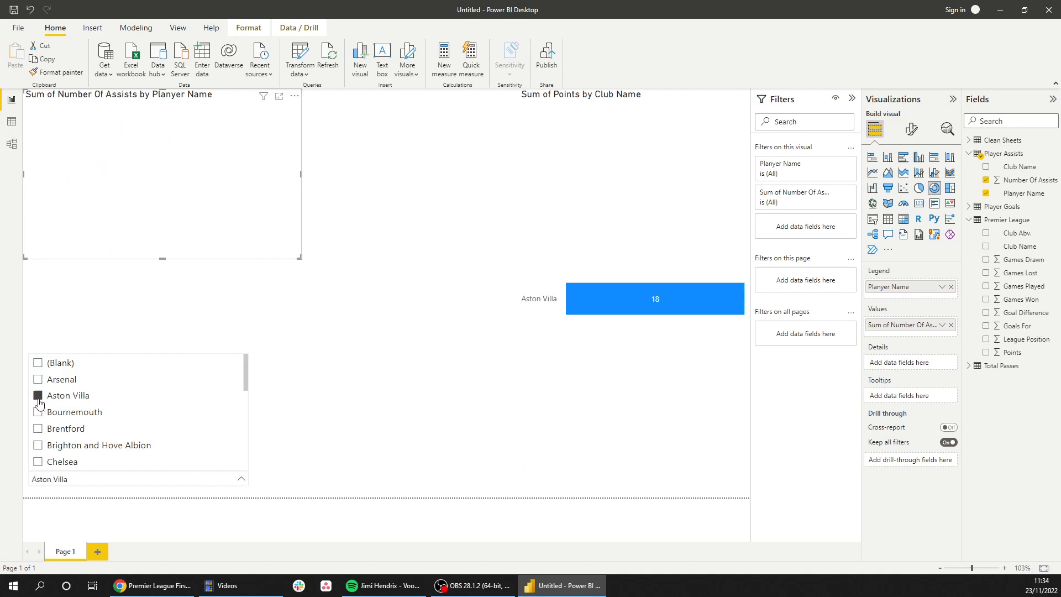
{"action": "left_click", "coordinate": [39, 402]}
{"action": "scroll", "coordinate": [39, 419], "scroll_direction": "down", "scroll_amount": 3}
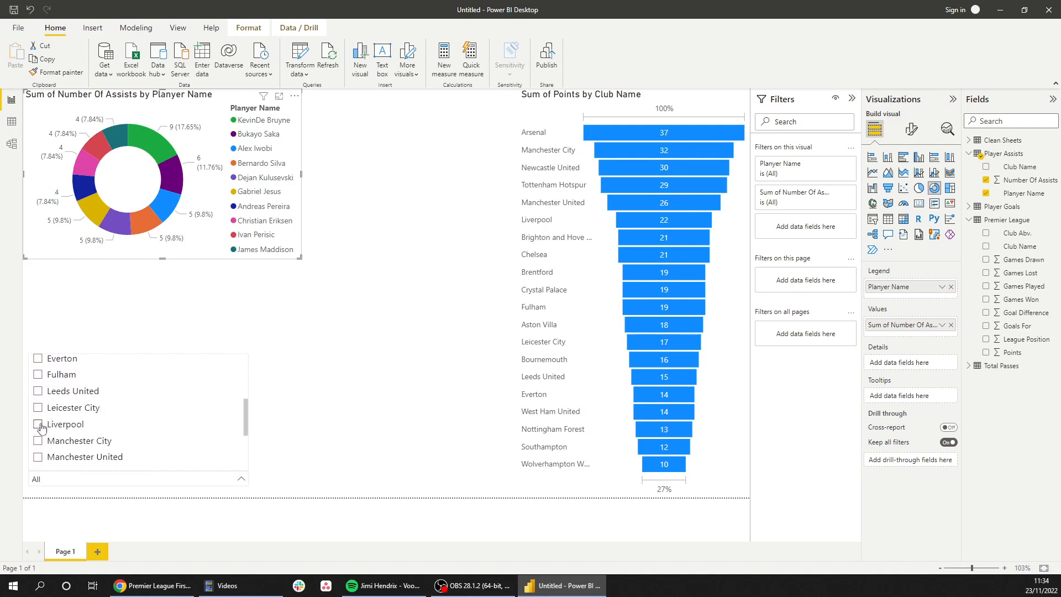
{"action": "left_click", "coordinate": [43, 441]}
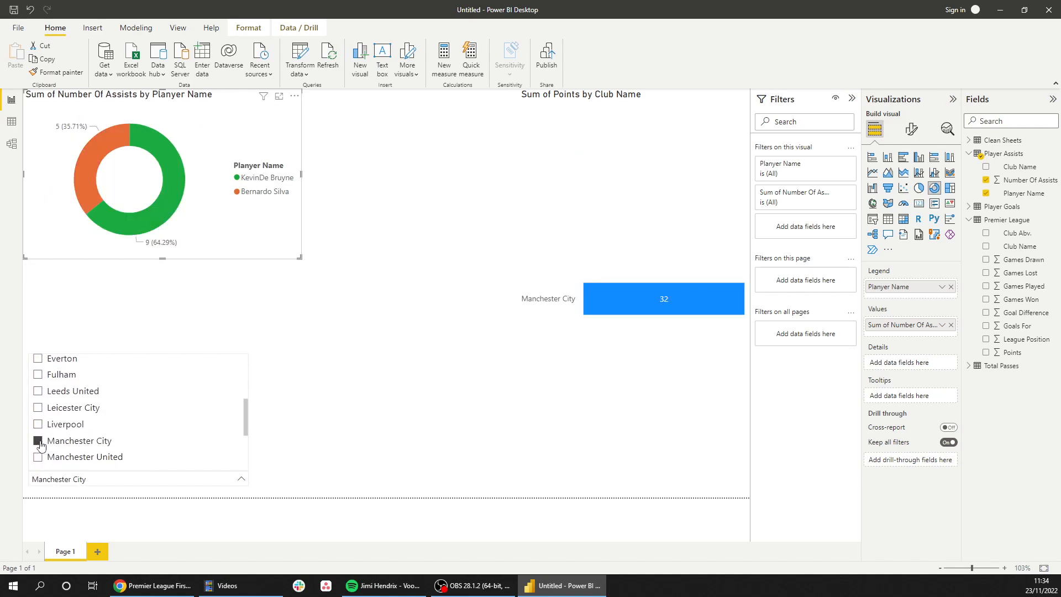
{"action": "left_click", "coordinate": [39, 442]}
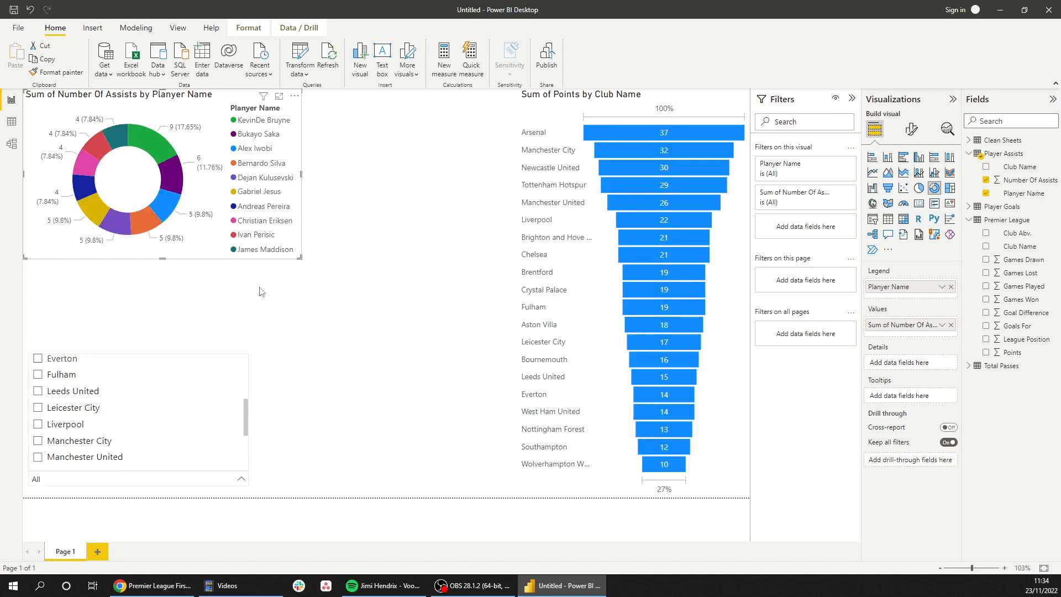
Shrink the assists donut chart to a small block and rename the Planyer Name field in Player Assists to Player Name.
{"action": "left_click_drag", "start_coordinate": [300, 258], "coordinate": [219, 209]}
{"action": "left_click", "coordinate": [286, 167]}
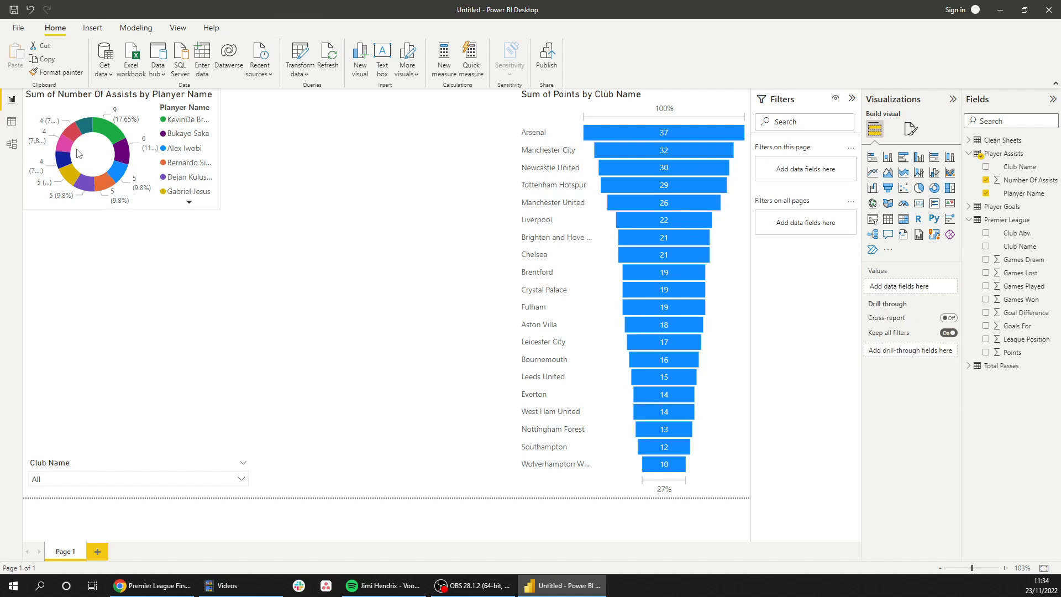
{"action": "right_click", "coordinate": [1024, 195]}
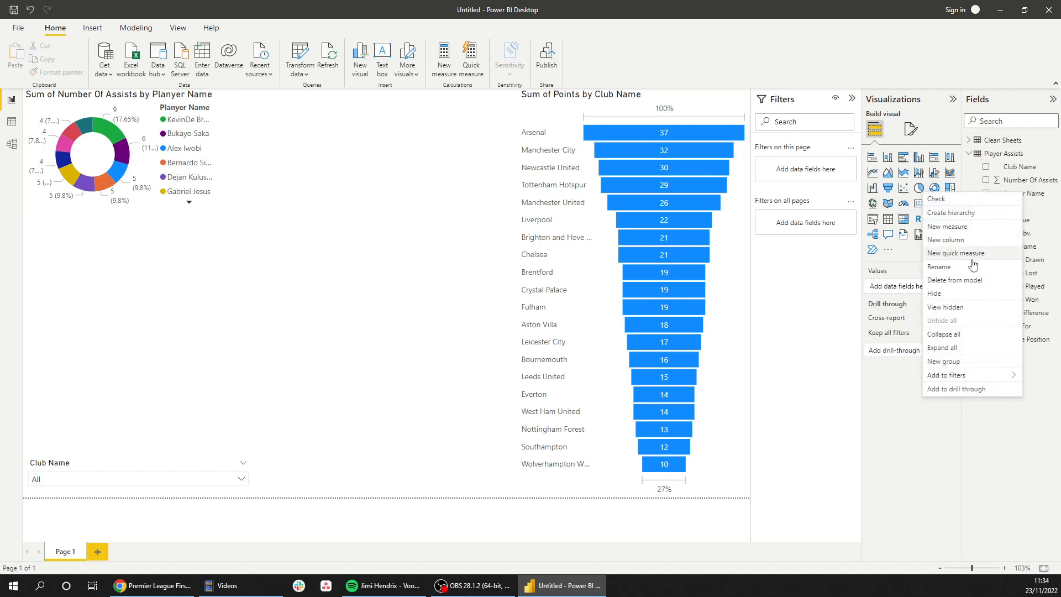
{"action": "left_click", "coordinate": [939, 266]}
{"action": "left_click", "coordinate": [1012, 193]}
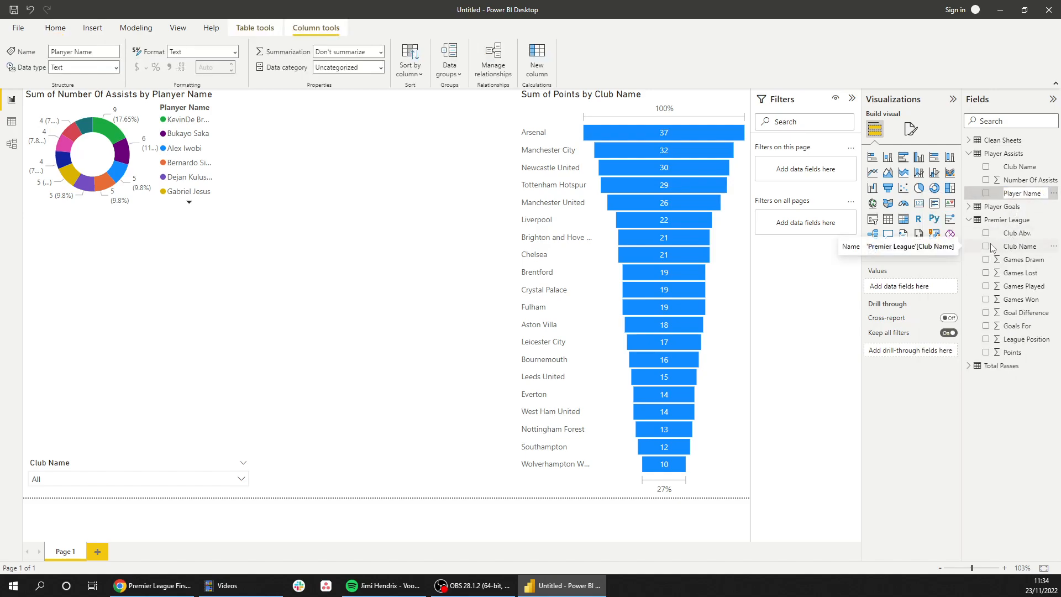
{"action": "key", "text": "Return"}
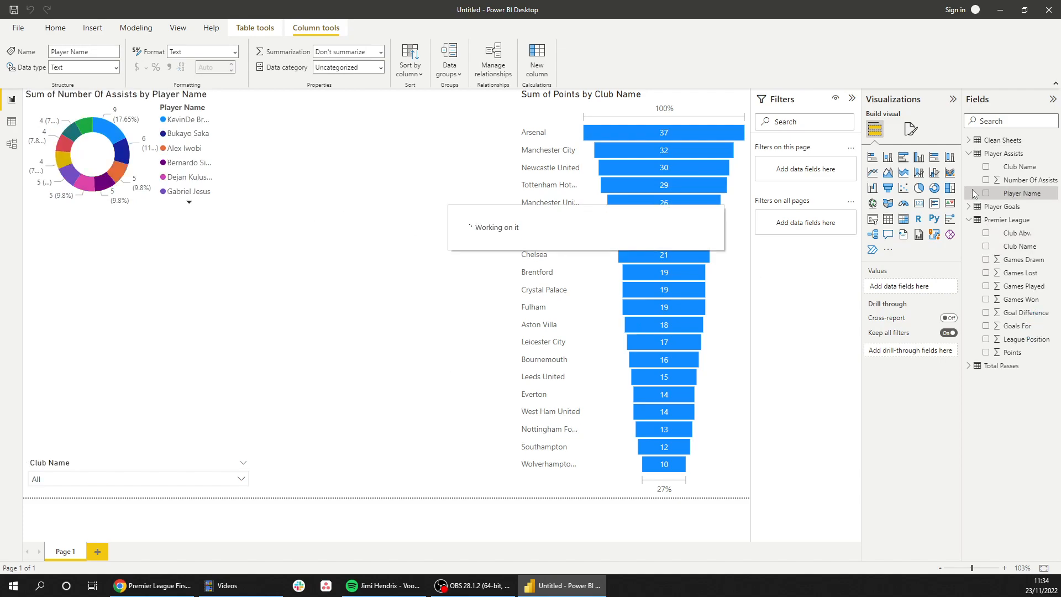
{"action": "left_click", "coordinate": [968, 155]}
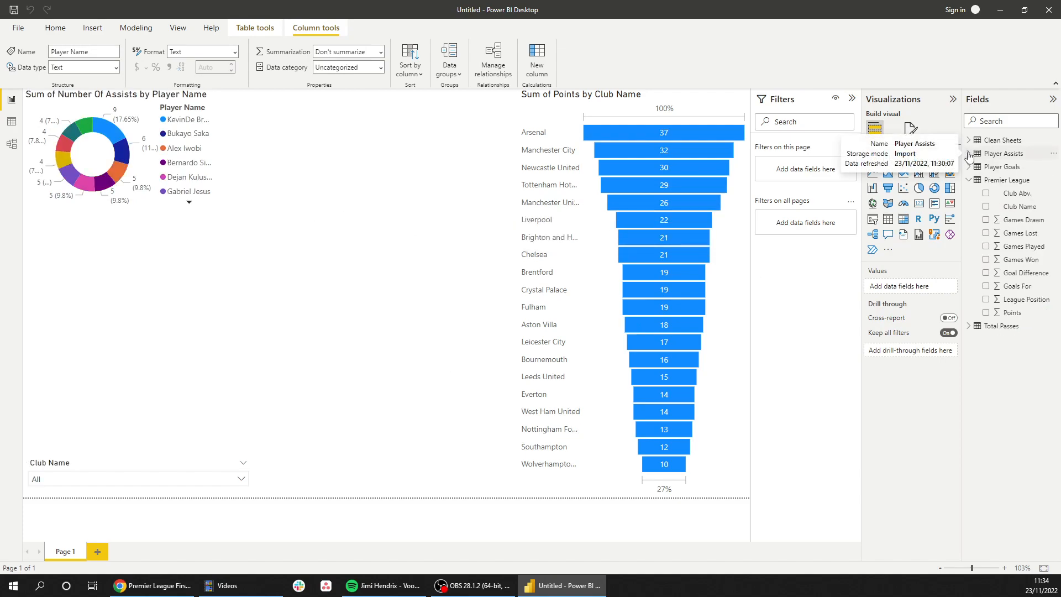
Create a stacked column chart of Total Passes by Club Name from Total Passes, filling the space between the donut and funnel charts.
{"action": "left_click", "coordinate": [304, 190]}
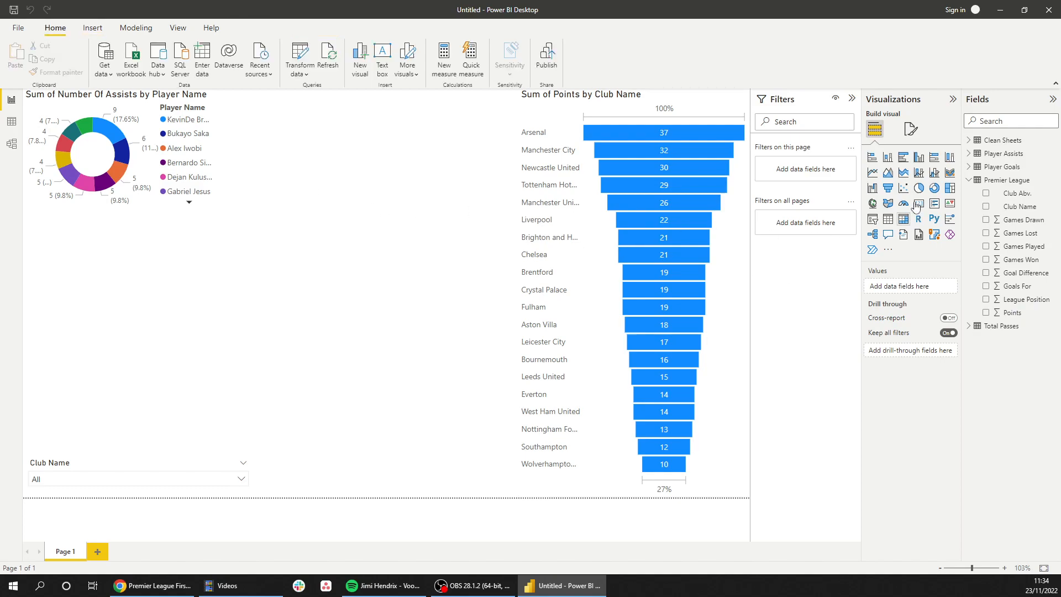
{"action": "left_click", "coordinate": [888, 158]}
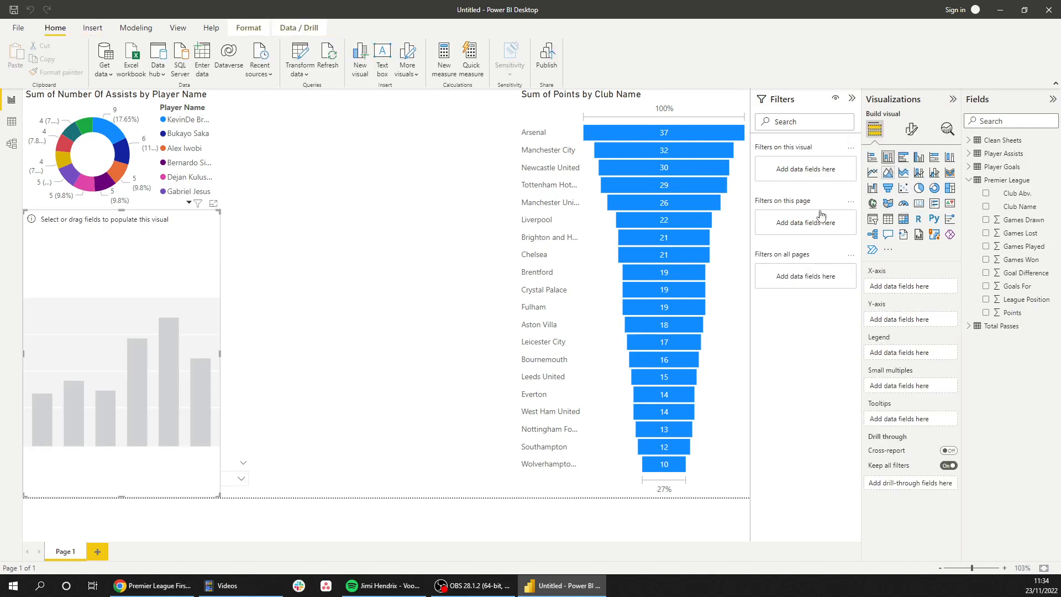
{"action": "left_click_drag", "start_coordinate": [121, 211], "coordinate": [364, 111]}
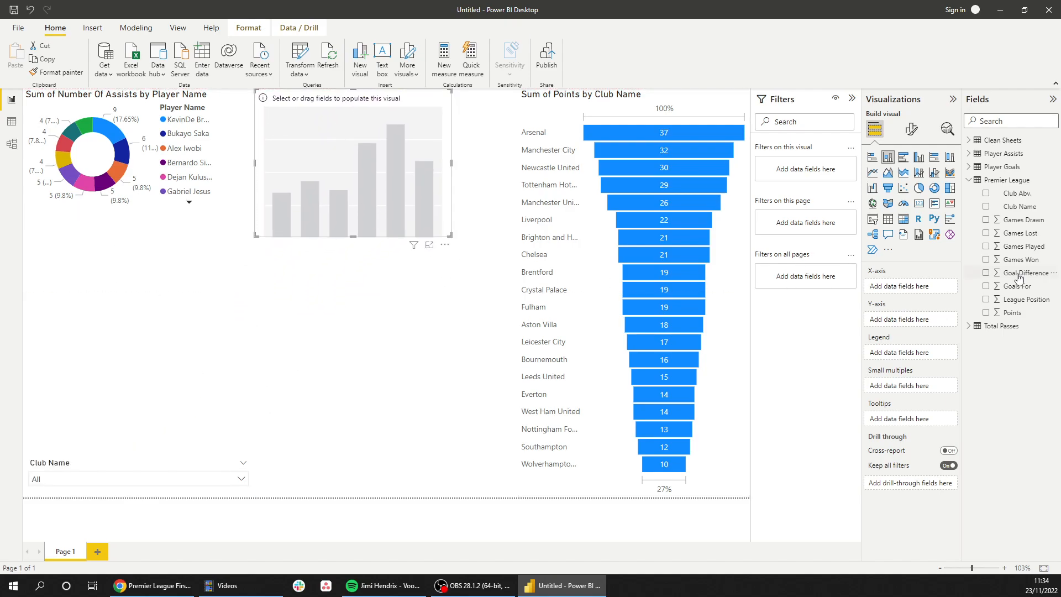
{"action": "left_click", "coordinate": [969, 180]}
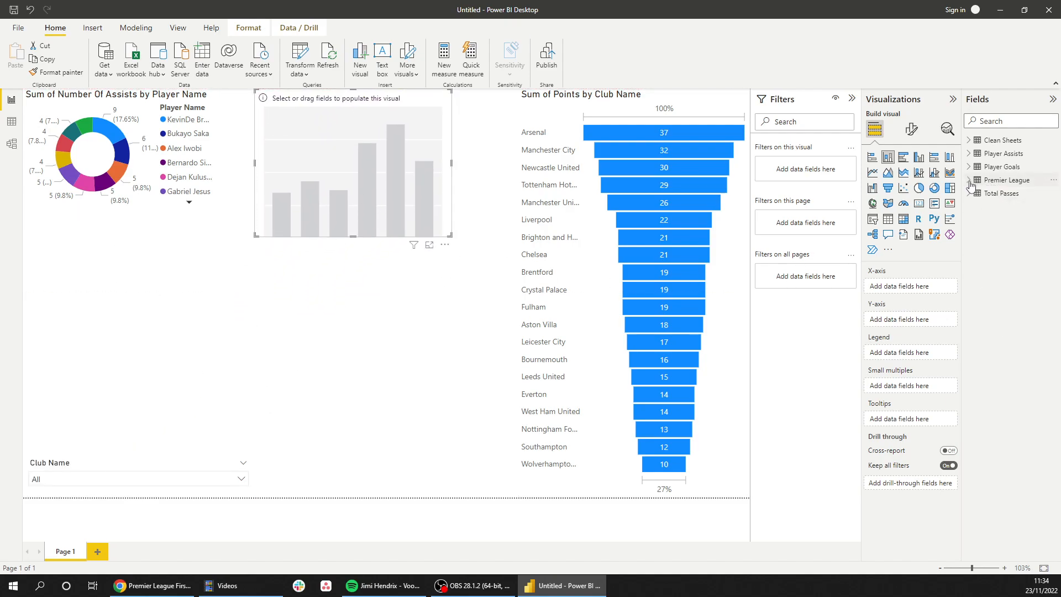
{"action": "left_click", "coordinate": [975, 196]}
{"action": "left_click_drag", "start_coordinate": [1014, 222], "coordinate": [913, 291]}
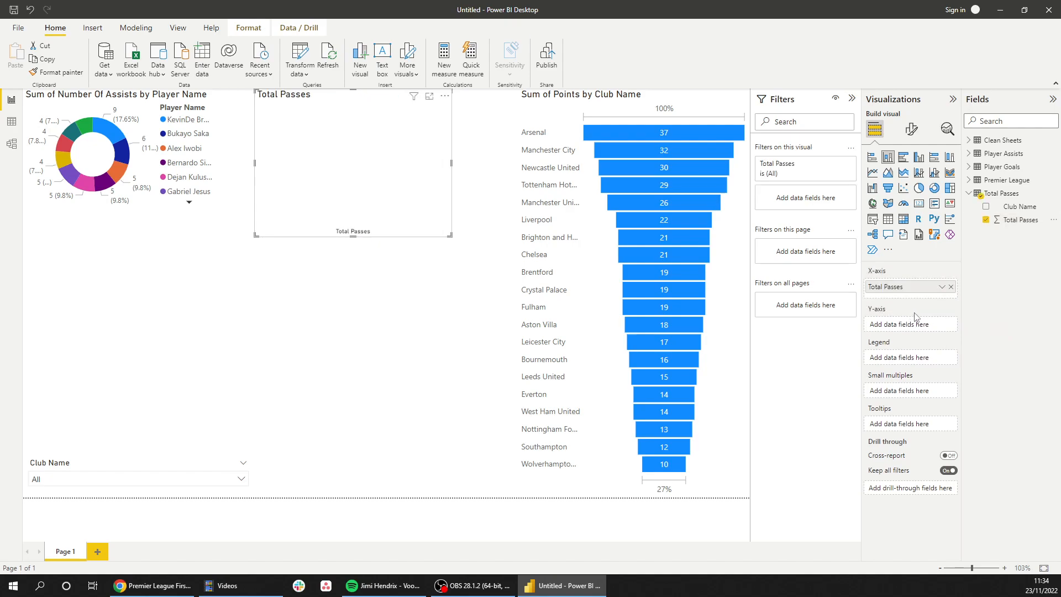
{"action": "left_click_drag", "start_coordinate": [927, 288], "coordinate": [926, 324]}
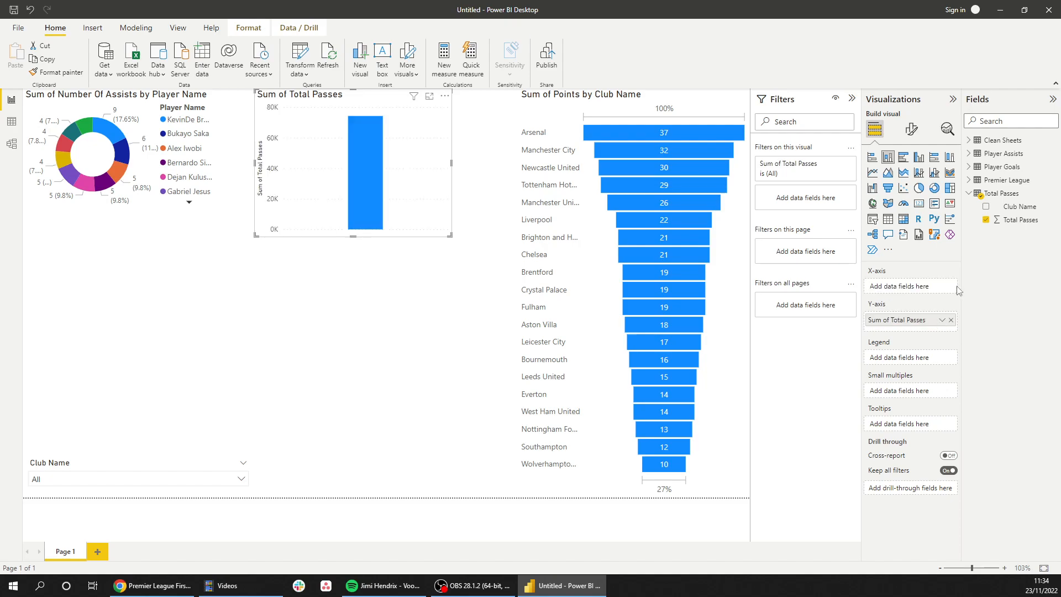
{"action": "left_click_drag", "start_coordinate": [1017, 209], "coordinate": [907, 287]}
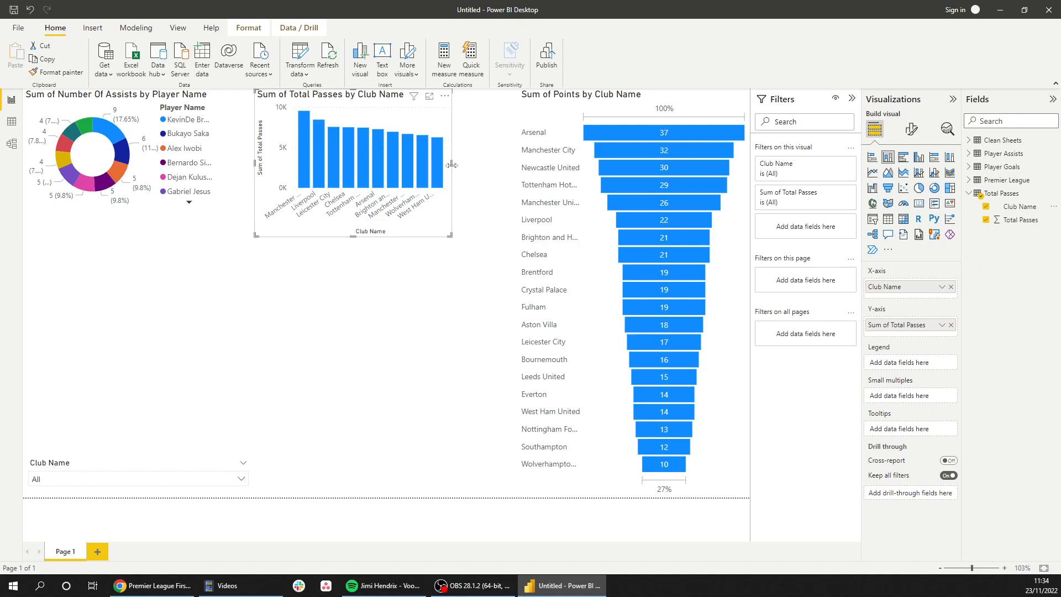
{"action": "left_click_drag", "start_coordinate": [451, 163], "coordinate": [517, 163]}
Test the Club Name slicer on the passes chart by filtering to Chelsea and clearing the selection.
{"action": "left_click", "coordinate": [65, 479]}
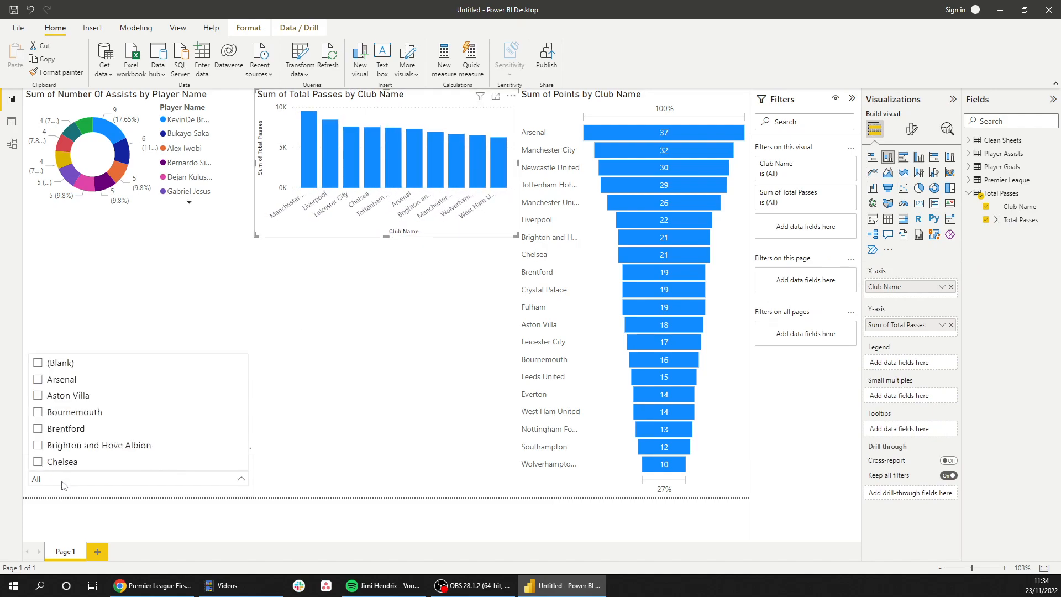
{"action": "left_click", "coordinate": [61, 465]}
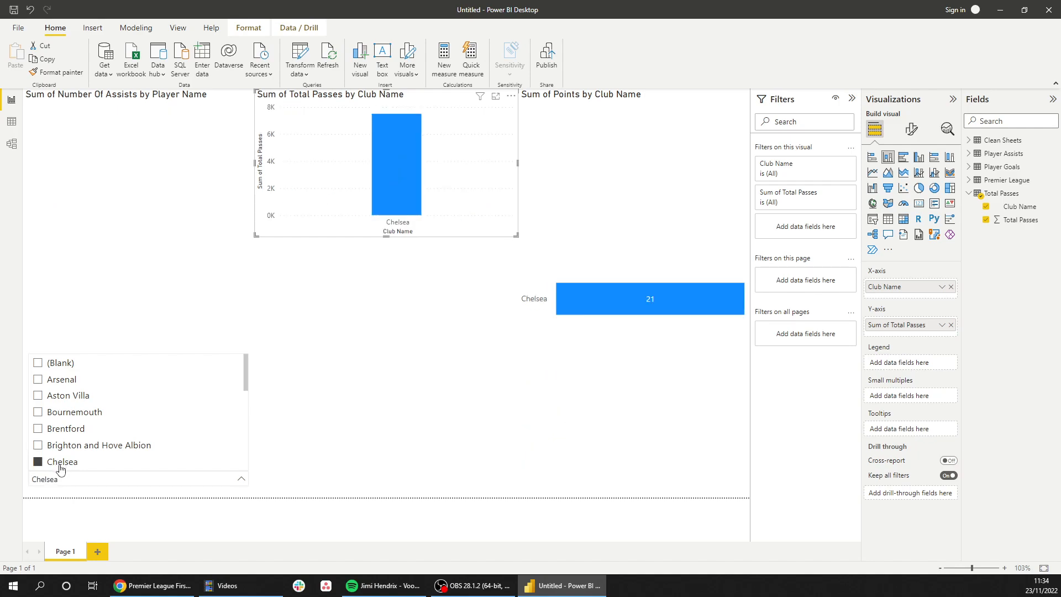
{"action": "left_click", "coordinate": [61, 464]}
{"action": "left_click", "coordinate": [370, 334]}
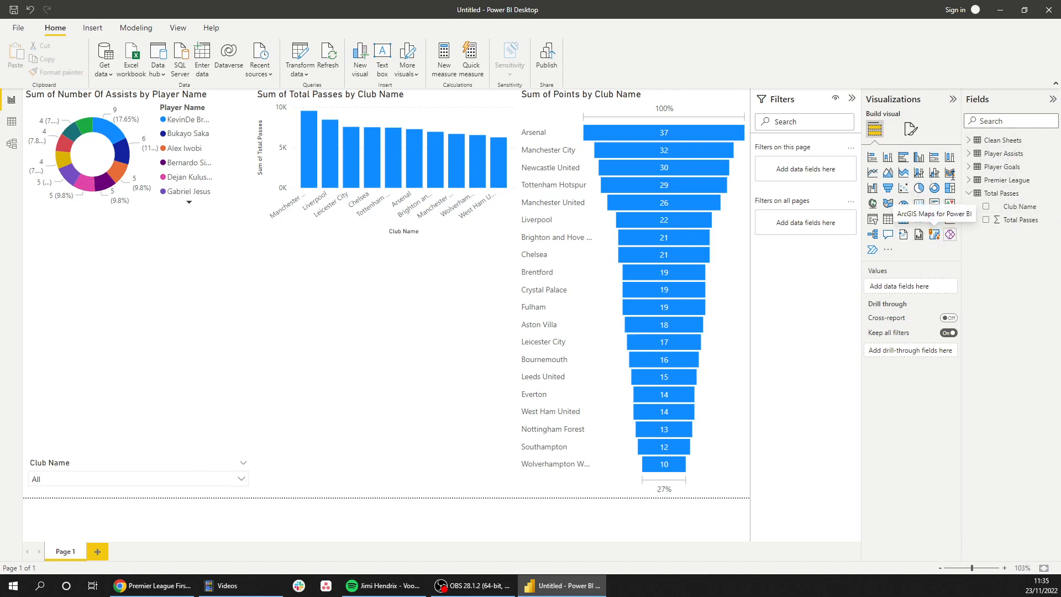
Add a treemap visual beneath the Total Passes column chart, with its upper edge lowered to clear that chart.
{"action": "left_click", "coordinate": [951, 191]}
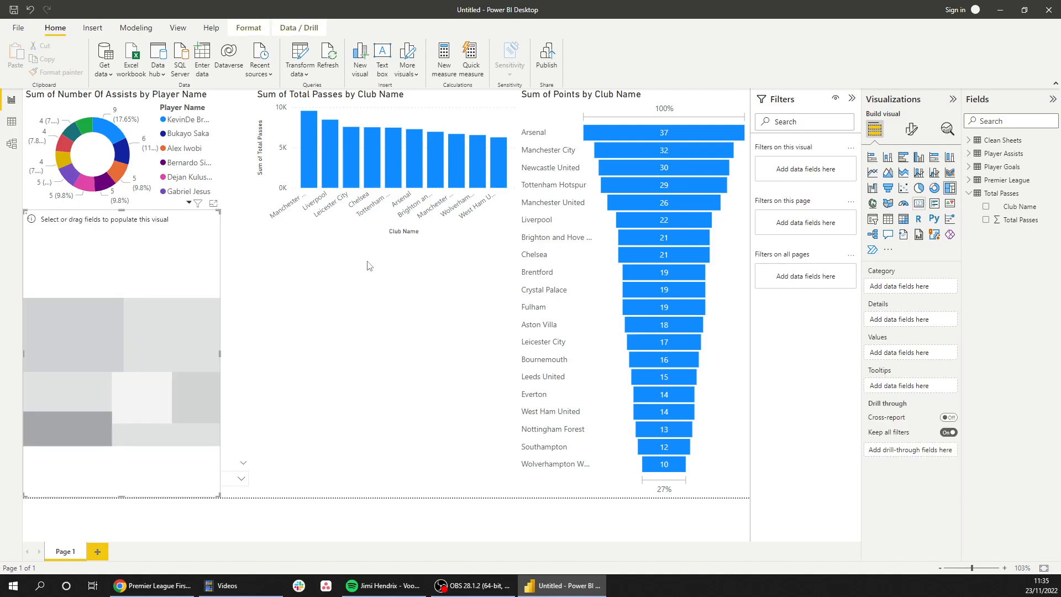
{"action": "left_click_drag", "start_coordinate": [90, 279], "coordinate": [386, 302]}
{"action": "left_click_drag", "start_coordinate": [418, 211], "coordinate": [420, 238]}
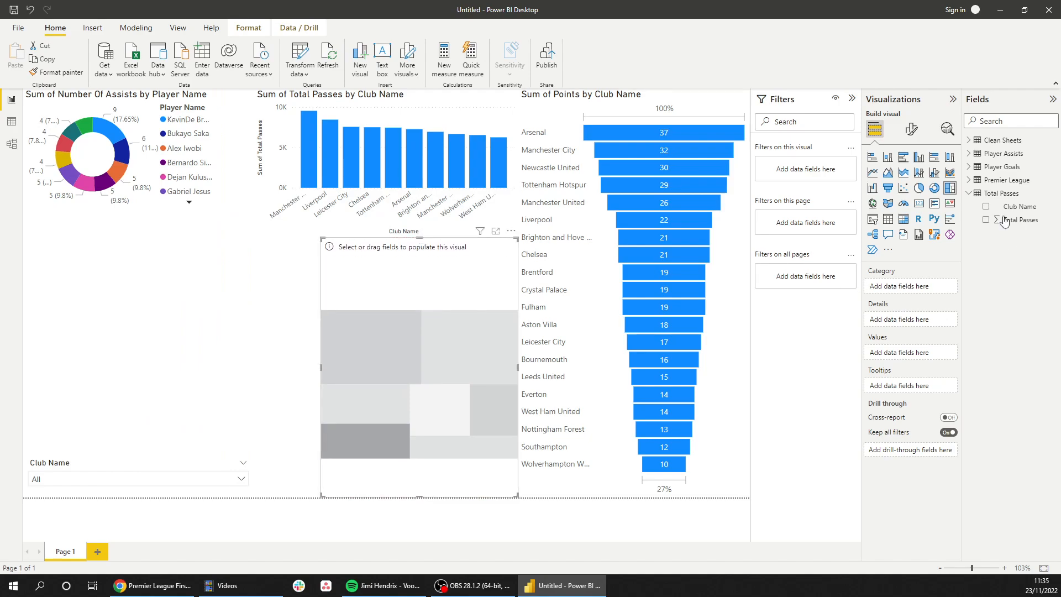
Try to fill the treemap with Number Of Clean Sheets as values and Club Name as category from Clean Sheets.
{"action": "left_click", "coordinate": [969, 140]}
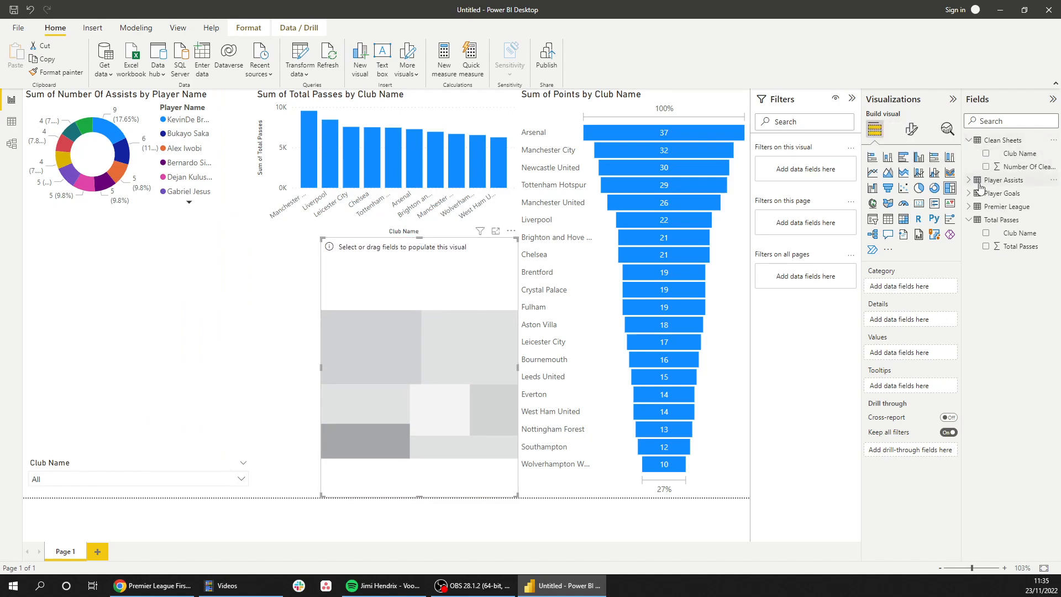
{"action": "left_click", "coordinate": [1020, 247]}
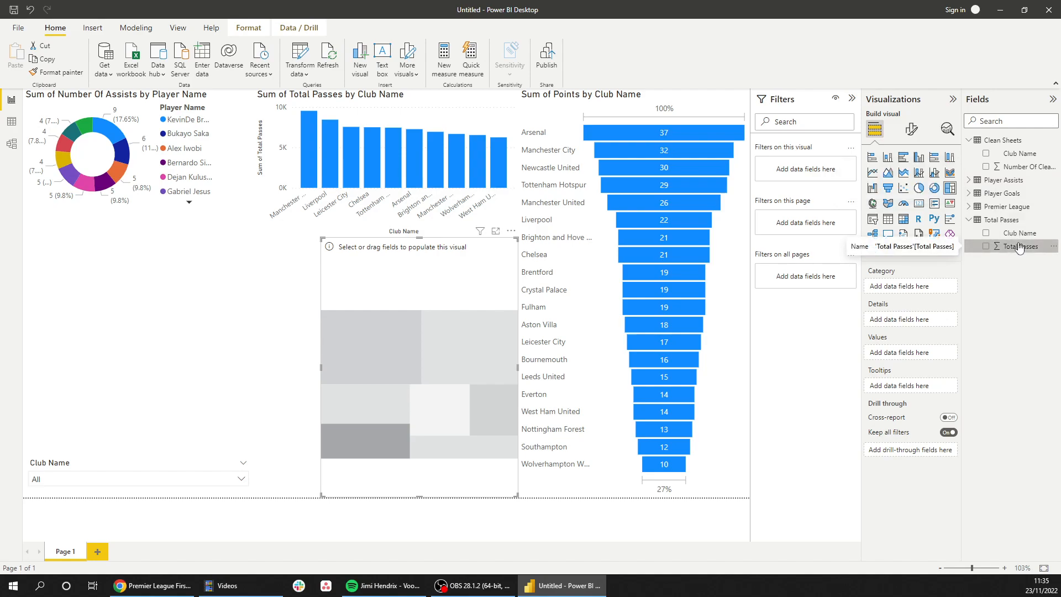
{"action": "left_click_drag", "start_coordinate": [1022, 166], "coordinate": [909, 352]}
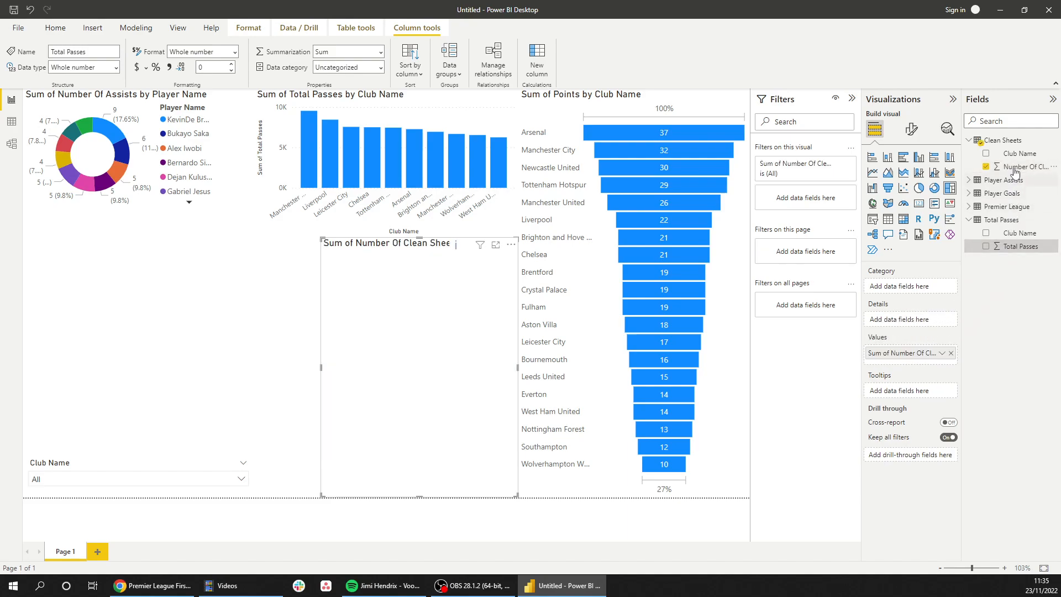
{"action": "left_click_drag", "start_coordinate": [1016, 154], "coordinate": [912, 287]}
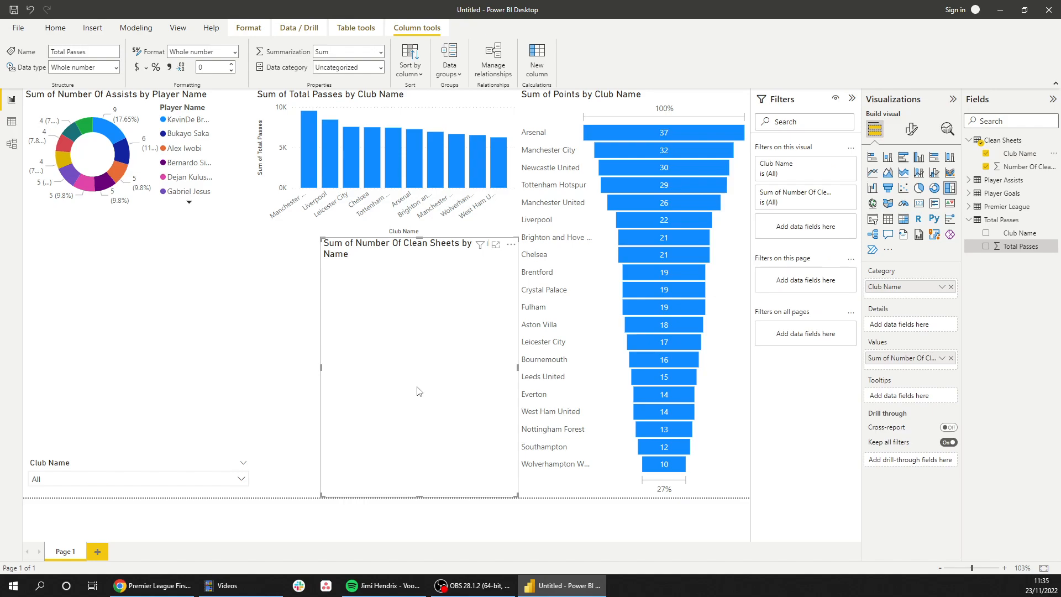
Widen the clean sheets visual to reach the donut chart's inner edge and change it to a pie chart.
{"action": "left_click_drag", "start_coordinate": [321, 368], "coordinate": [317, 369]}
{"action": "left_click_drag", "start_coordinate": [238, 361], "coordinate": [222, 360]}
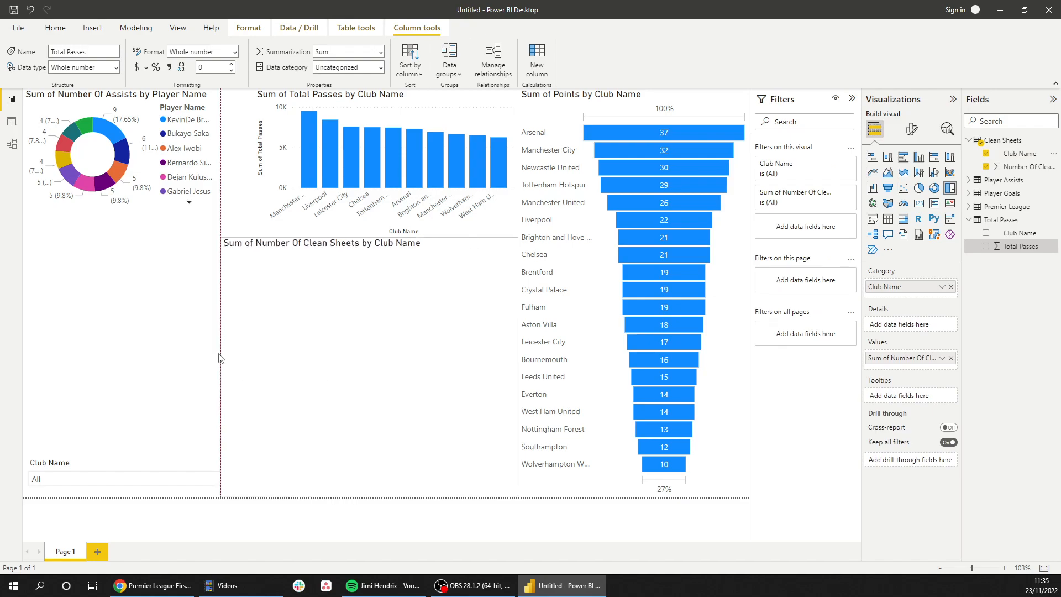
{"action": "mouse_move", "coordinate": [888, 358]}
{"action": "left_mouse_down"}
{"action": "mouse_move", "coordinate": [881, 326]}
{"action": "mouse_move", "coordinate": [884, 358]}
{"action": "left_mouse_up"}
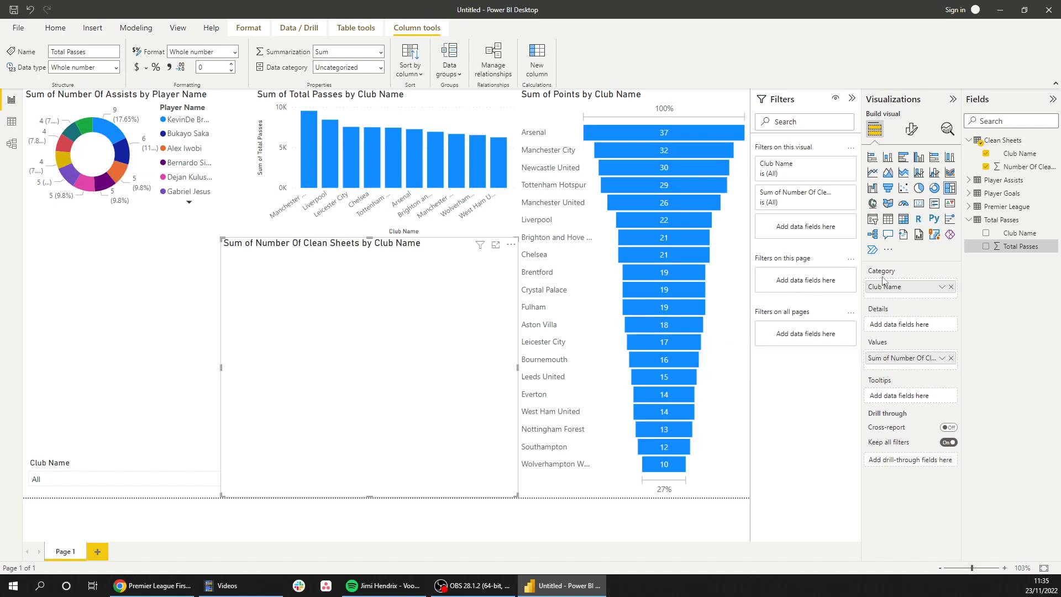
{"action": "left_click", "coordinate": [919, 189]}
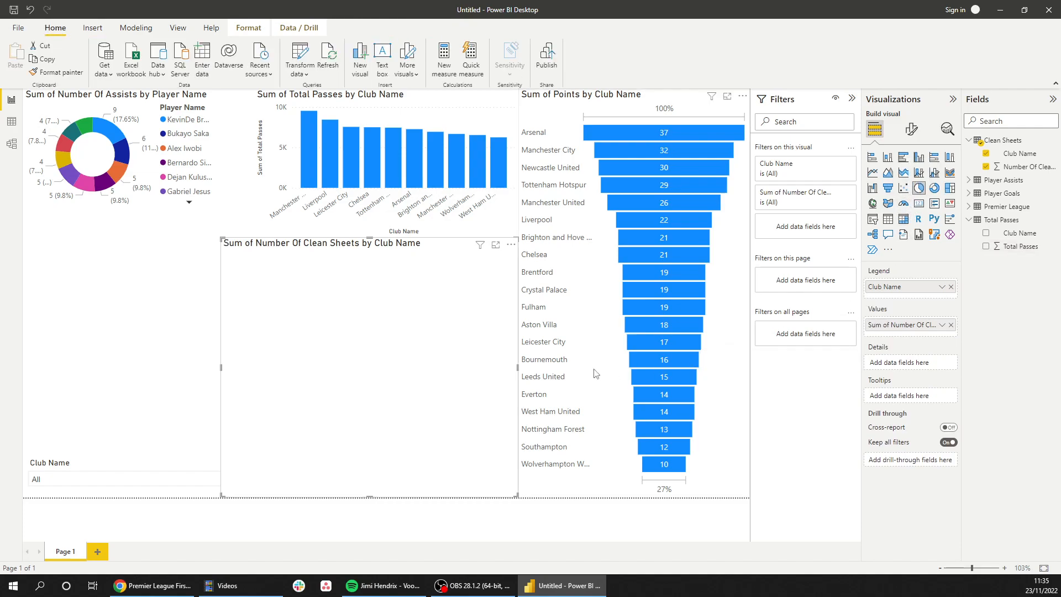
Remove Number Of Clean Sheets and Club Name from the pie chart after checking the Club Name slicer's list.
{"action": "left_click", "coordinate": [69, 481]}
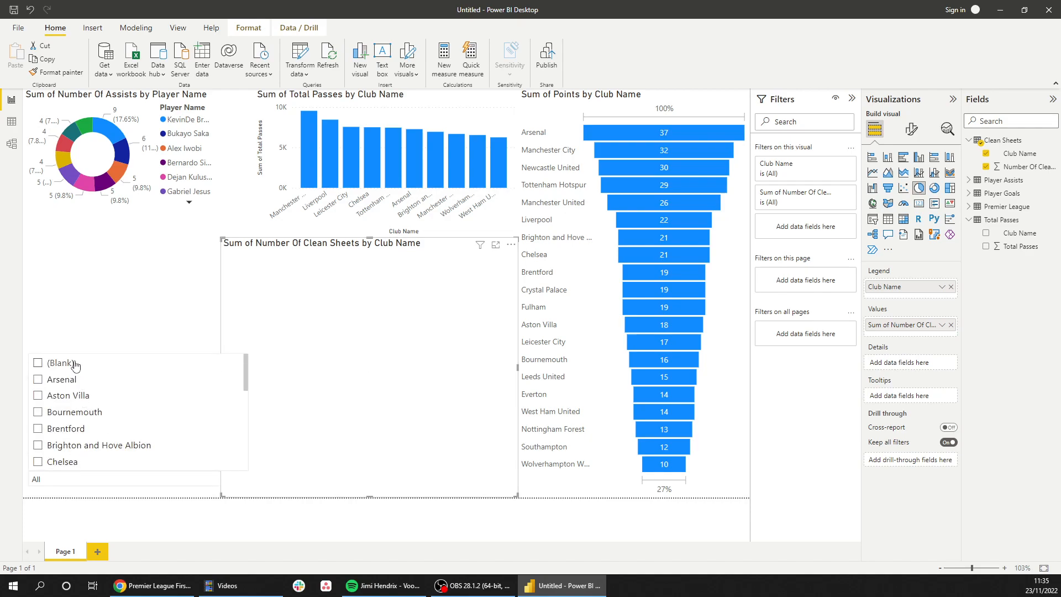
{"action": "left_click", "coordinate": [102, 265]}
{"action": "left_click", "coordinate": [342, 317]}
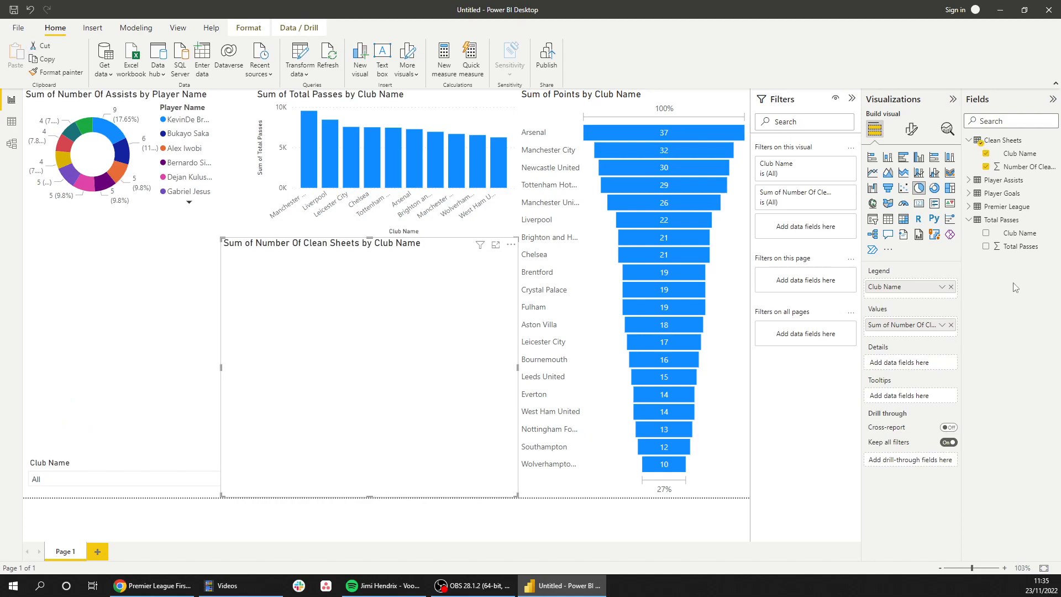
{"action": "left_click", "coordinate": [951, 325]}
{"action": "left_click", "coordinate": [951, 287]}
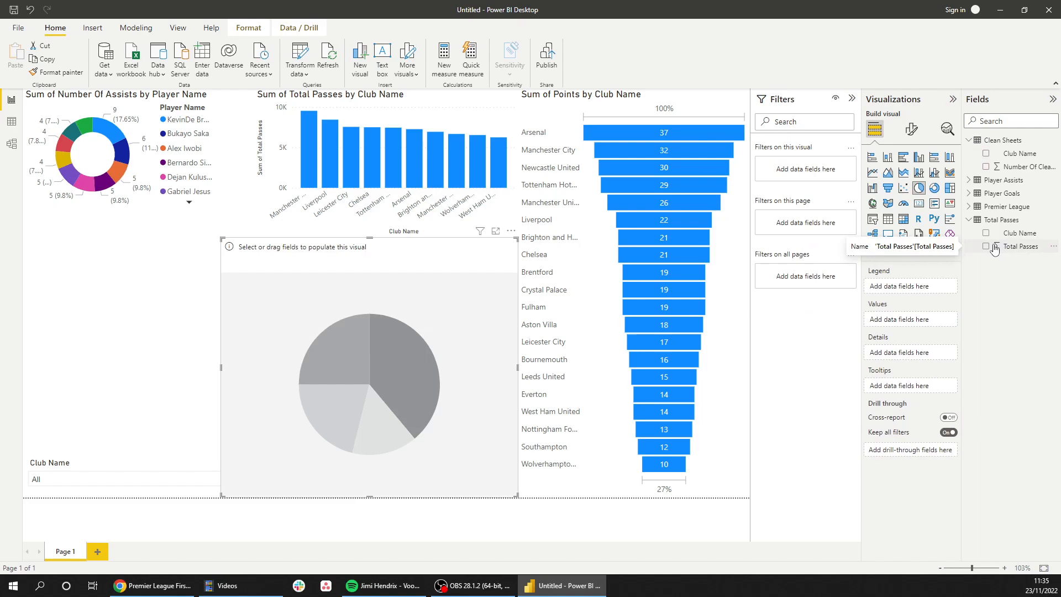
Fill the pie chart with Goals Scored as values and Planyer Name as legend from Player Goals.
{"action": "left_click", "coordinate": [975, 194]}
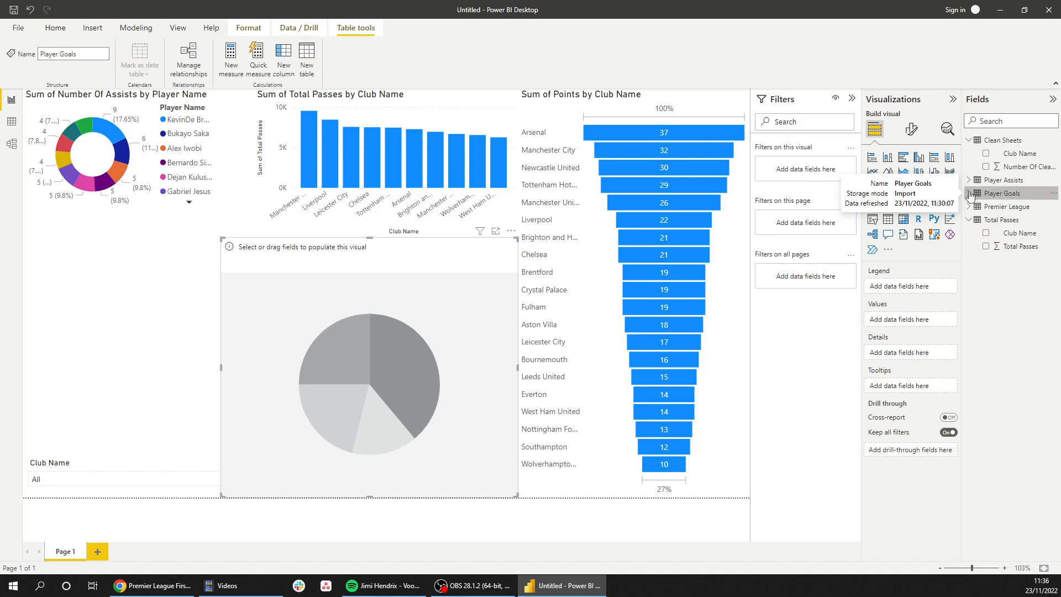
{"action": "left_click", "coordinate": [969, 192]}
{"action": "left_click_drag", "start_coordinate": [1024, 221], "coordinate": [928, 287]}
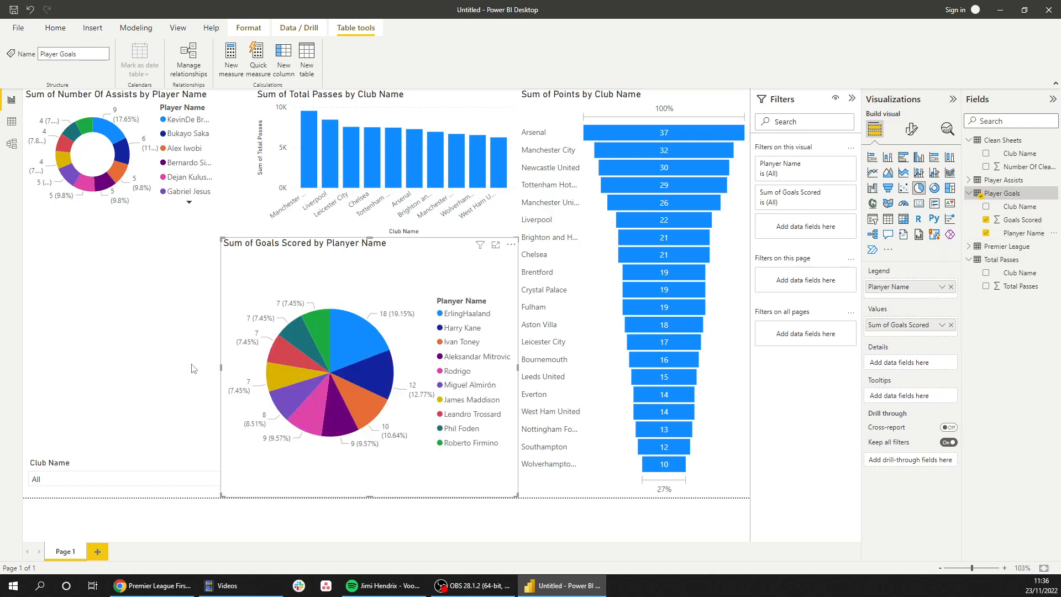
Toggle the ErlingHaaland legend entry in the goals pie chart to test highlighting.
{"action": "left_click", "coordinate": [463, 314]}
{"action": "left_click", "coordinate": [463, 315]}
{"action": "left_click", "coordinate": [463, 315]}
{"action": "left_click", "coordinate": [463, 315]}
{"action": "left_click", "coordinate": [463, 315]}
{"action": "left_click", "coordinate": [463, 315]}
{"action": "left_click", "coordinate": [127, 358]}
Test the Club Name slicer across all charts by repeatedly filtering to Manchester City and clearing it.
{"action": "left_click", "coordinate": [117, 481]}
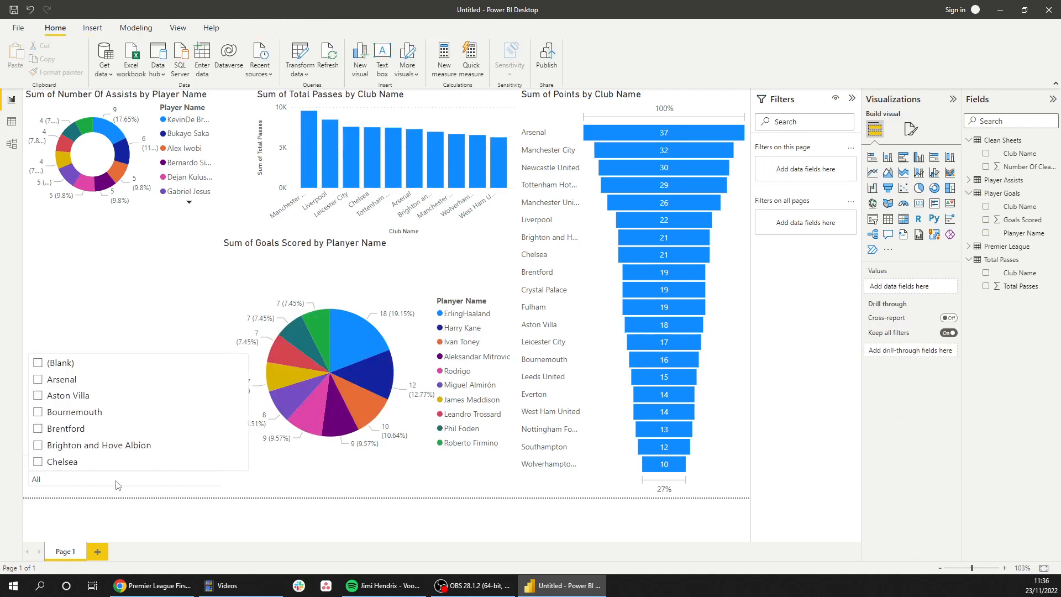
{"action": "scroll", "coordinate": [83, 409], "scroll_direction": "down", "scroll_amount": 5}
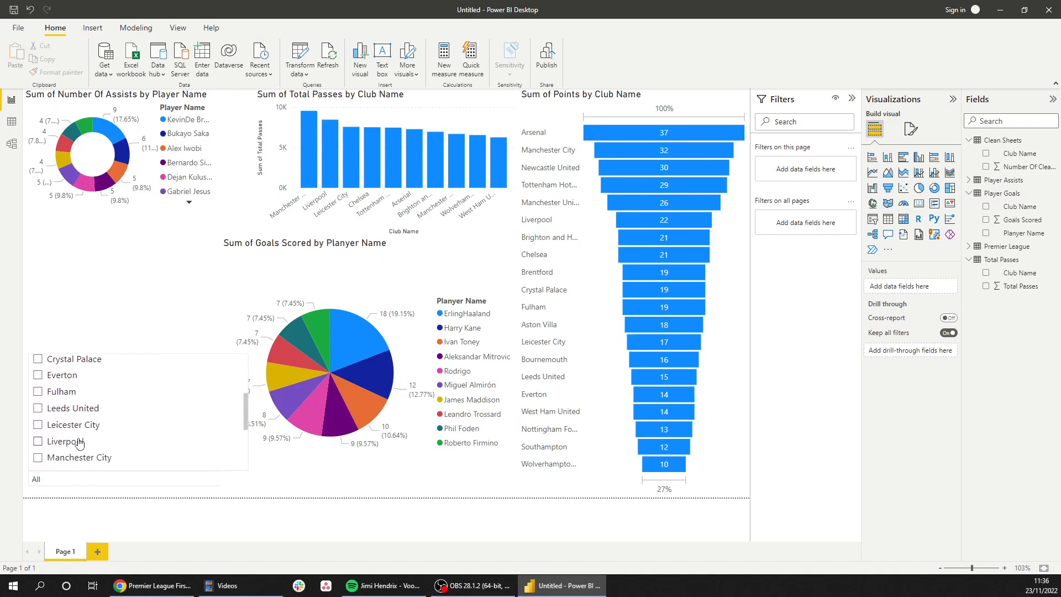
{"action": "left_click", "coordinate": [74, 459]}
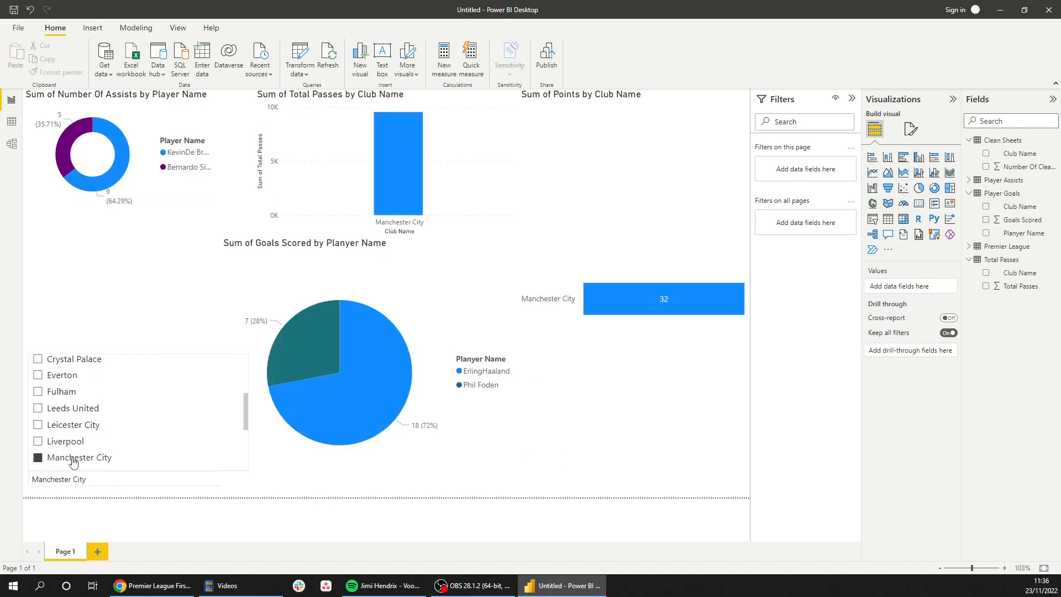
{"action": "left_click", "coordinate": [73, 459]}
{"action": "left_click", "coordinate": [74, 459]}
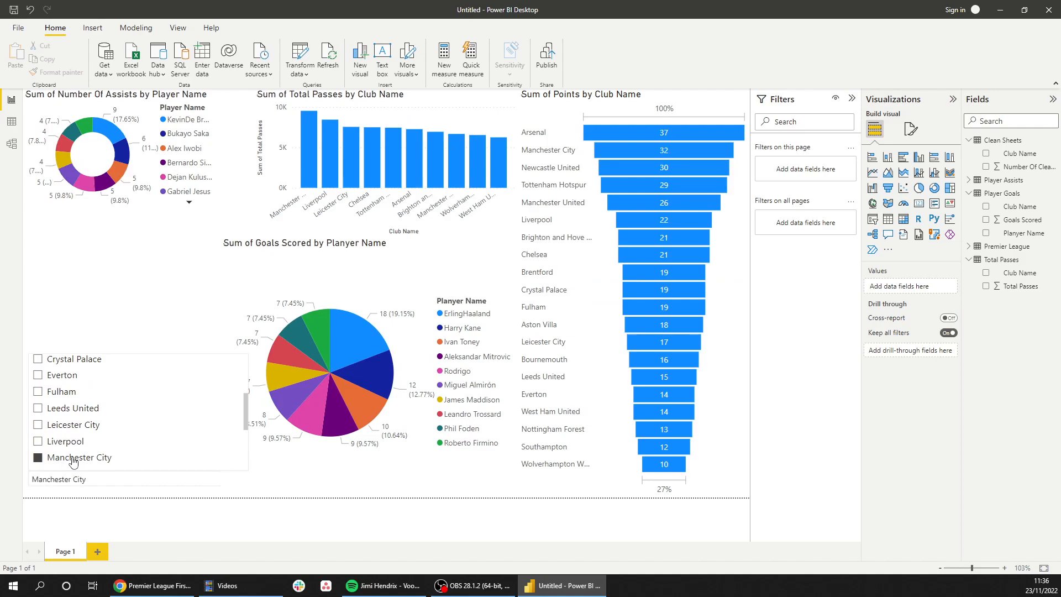
{"action": "left_click", "coordinate": [73, 459]}
{"action": "left_click", "coordinate": [74, 459]}
{"action": "left_click", "coordinate": [73, 459]}
{"action": "scroll", "coordinate": [152, 365], "scroll_direction": "up", "scroll_amount": 2}
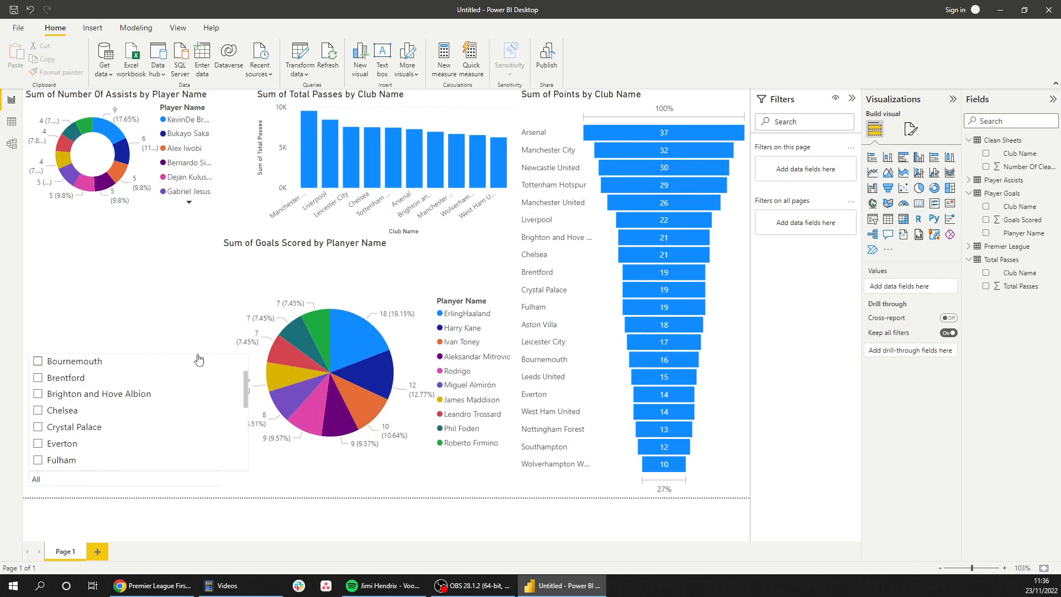
Test highlighting from the ErlingHaaland slice of the goals pie and the Manchester City bar of the points funnel, clearing each selection.
{"action": "left_click", "coordinate": [376, 341]}
{"action": "left_click", "coordinate": [376, 341]}
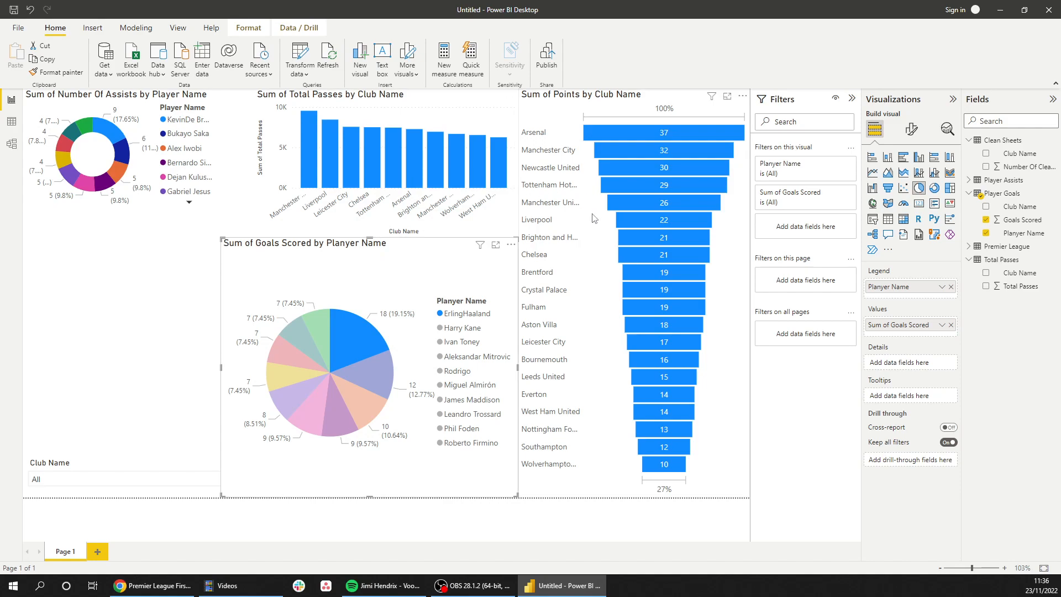
{"action": "left_click", "coordinate": [367, 337]}
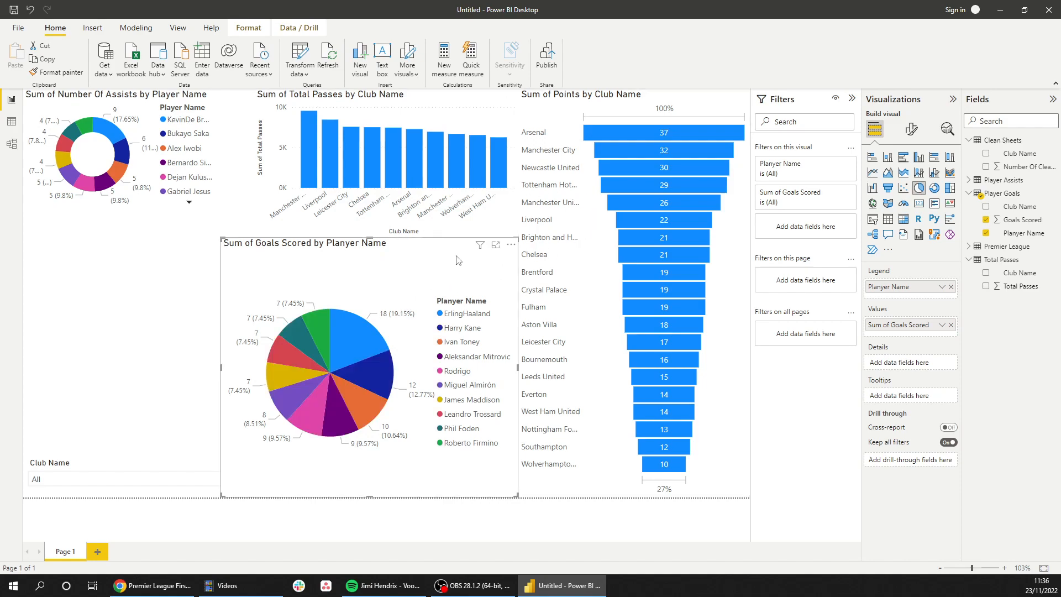
{"action": "left_click", "coordinate": [612, 148]}
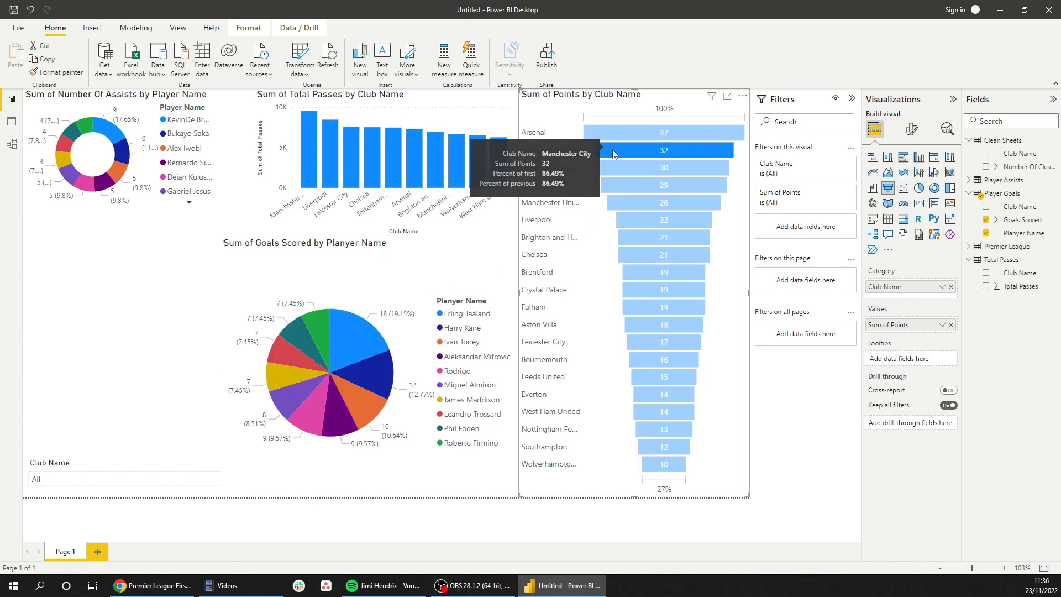
{"action": "left_click", "coordinate": [612, 149]}
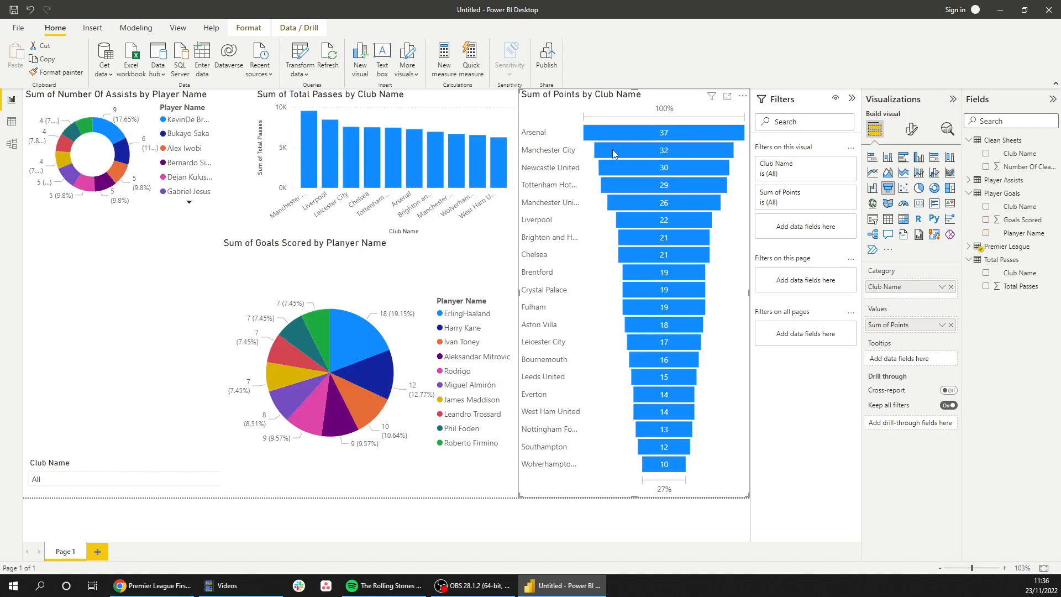